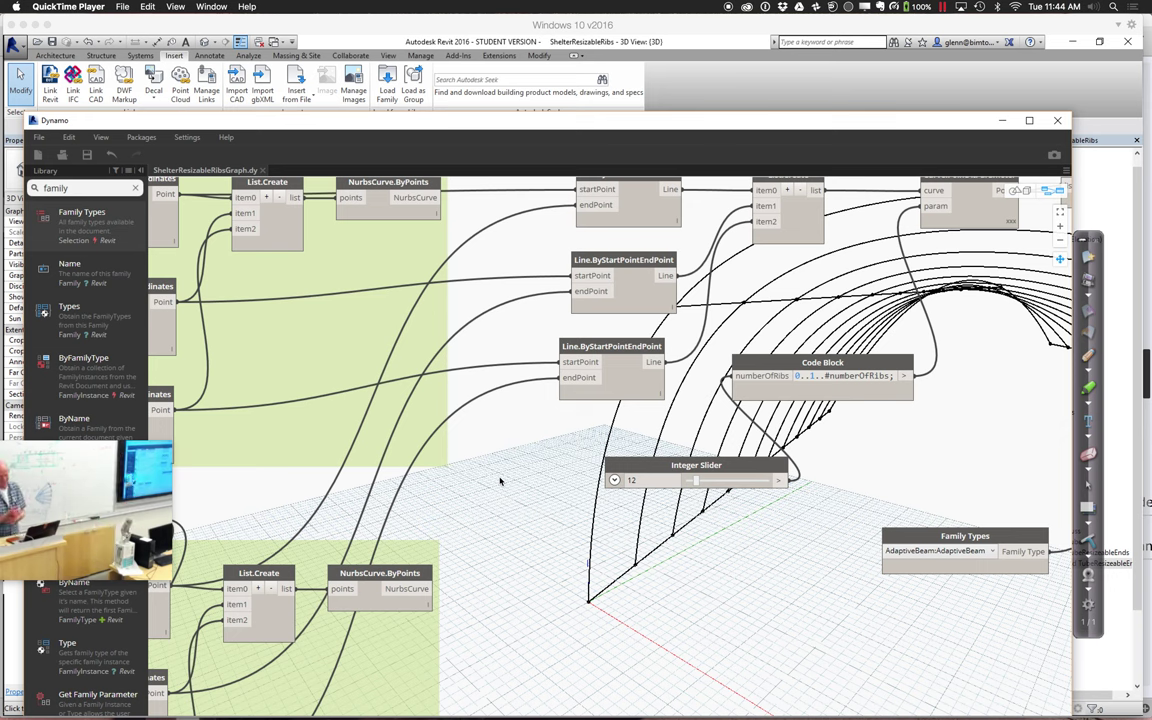
Step: Locate the AdaptiveBeam family for loading in the Session 6 Adaptive Components folder and preview it without loading it
{"action": "left_click", "coordinate": [498, 118]}
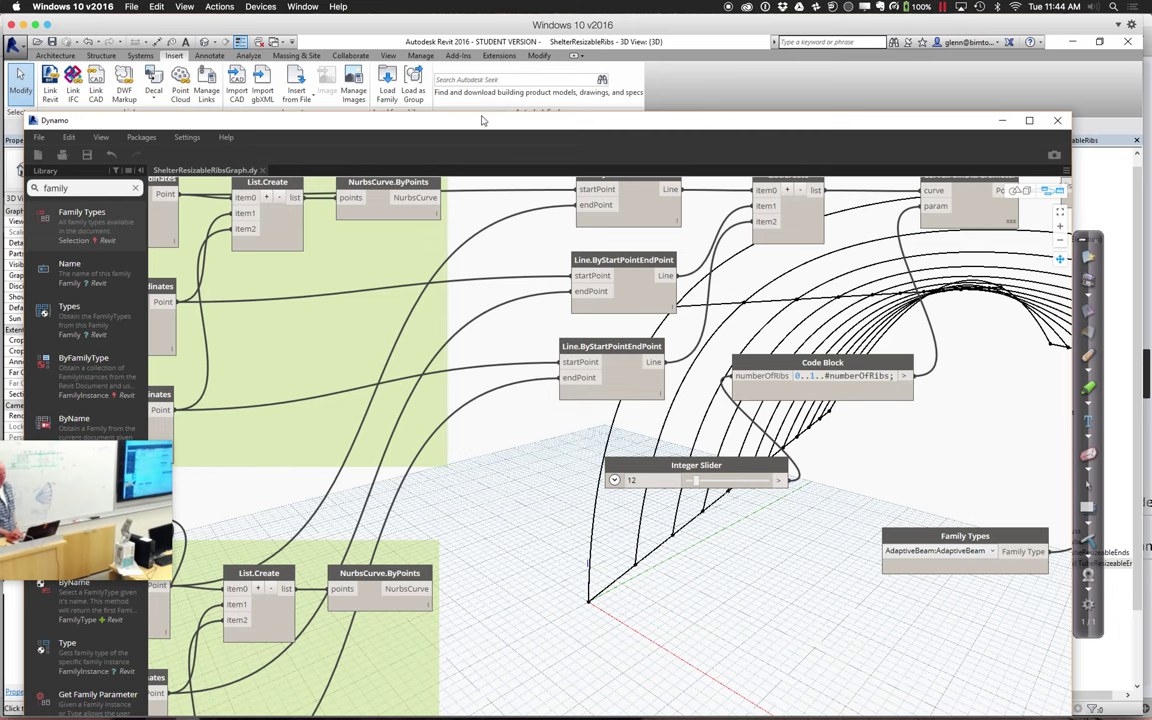
{"action": "left_click_drag", "start_coordinate": [470, 123], "coordinate": [493, 417]}
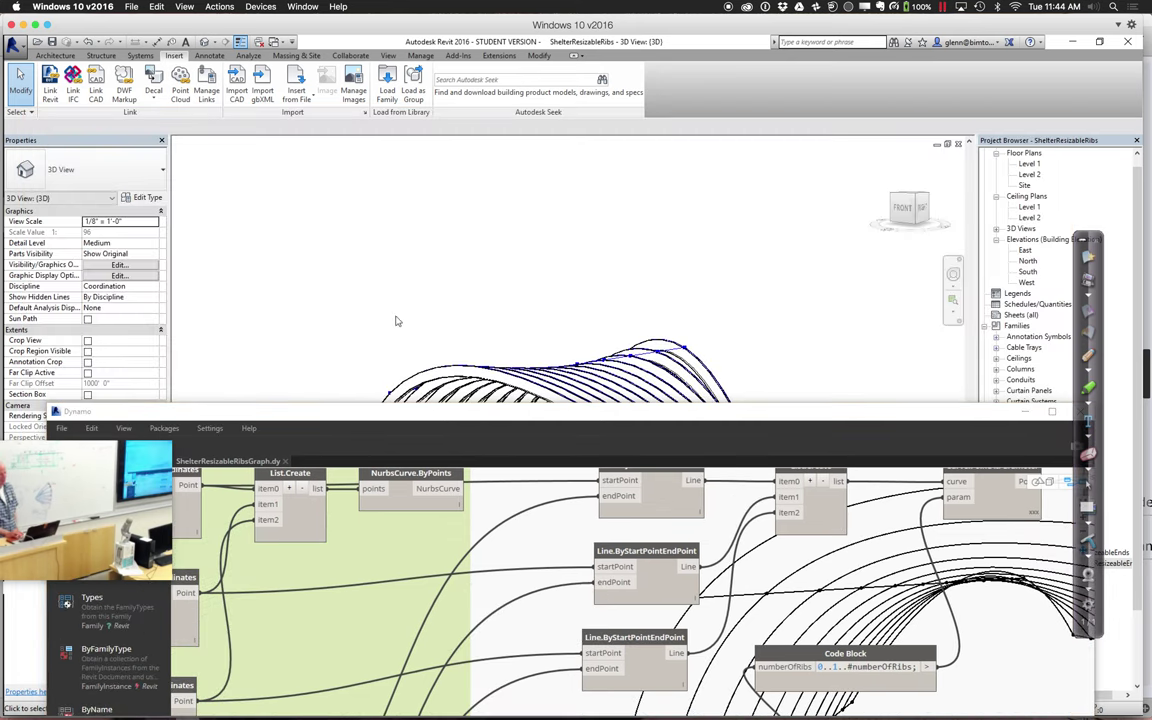
{"action": "left_click", "coordinate": [387, 88]}
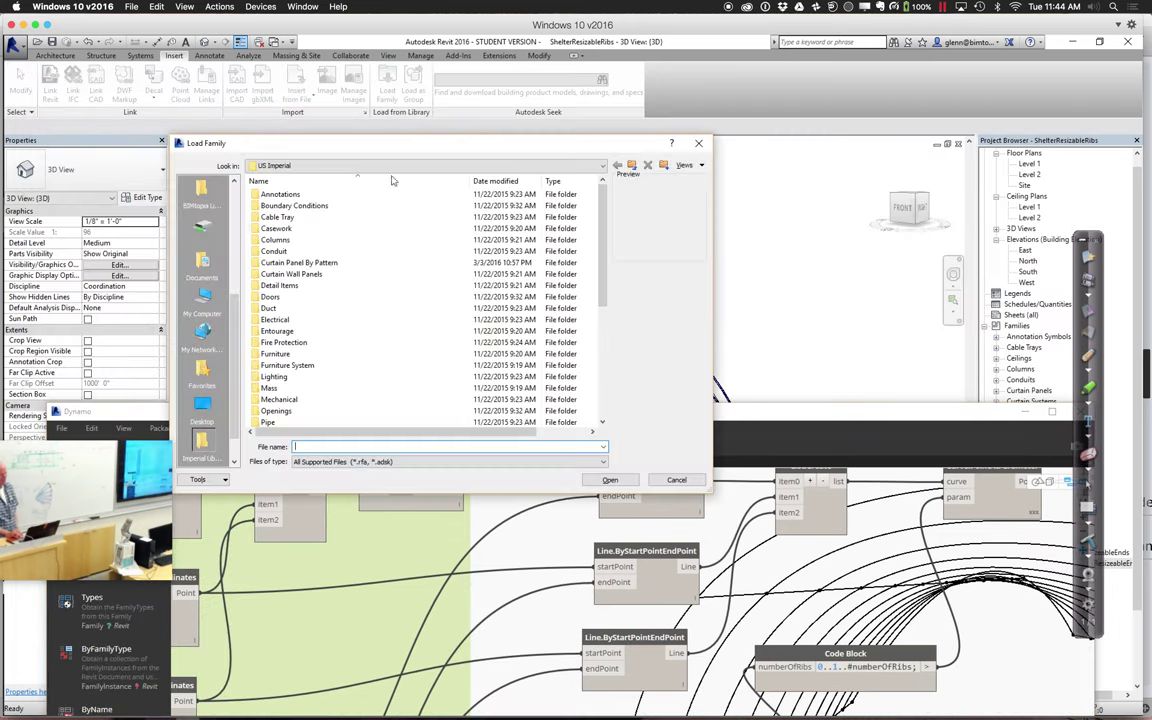
{"action": "scroll", "coordinate": [215, 300], "scroll_direction": "up", "scroll_amount": 5}
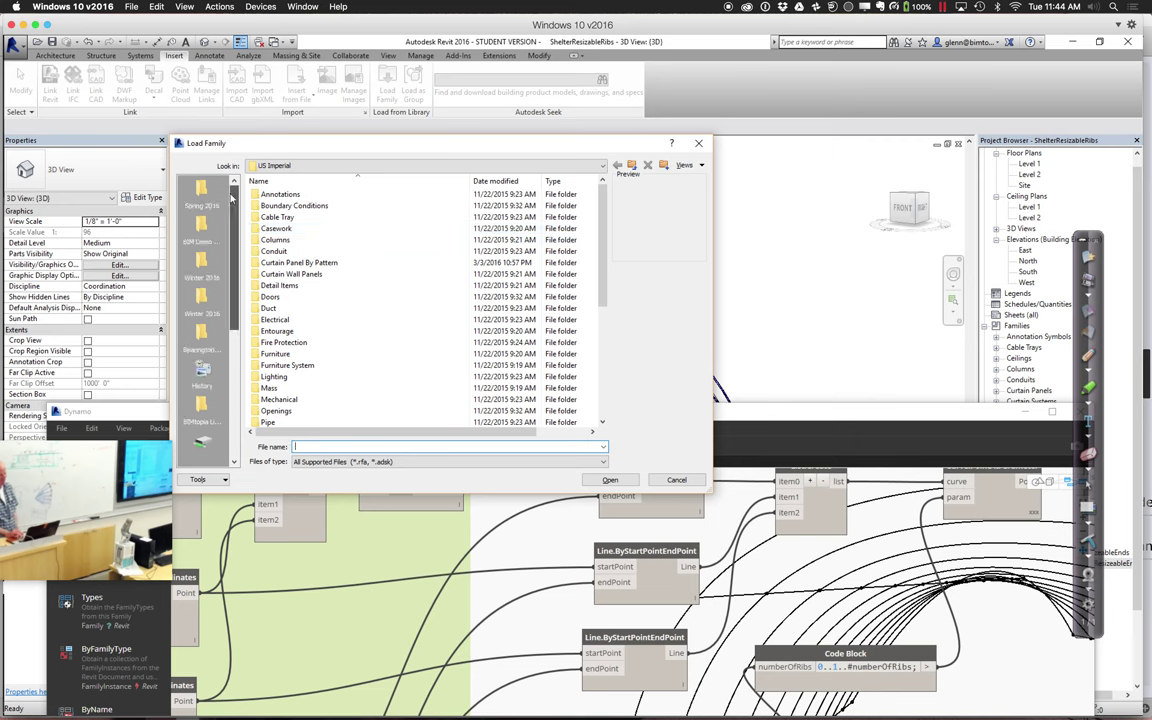
{"action": "left_click", "coordinate": [192, 185]}
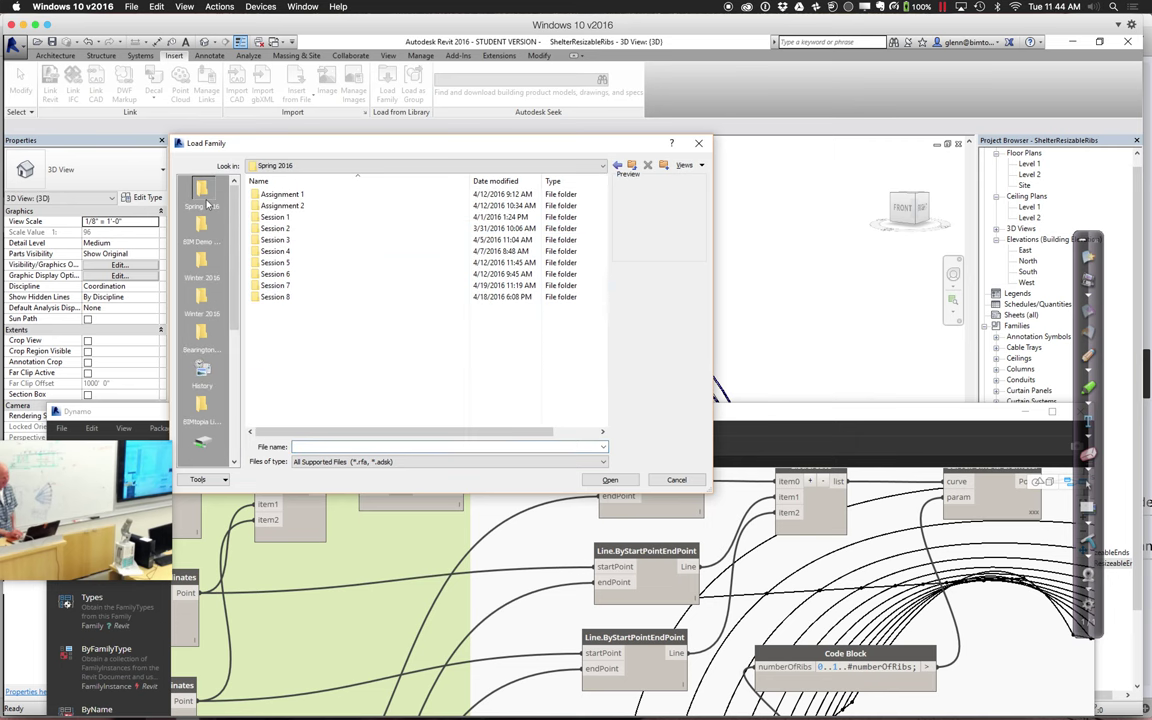
{"action": "double_click", "coordinate": [270, 274]}
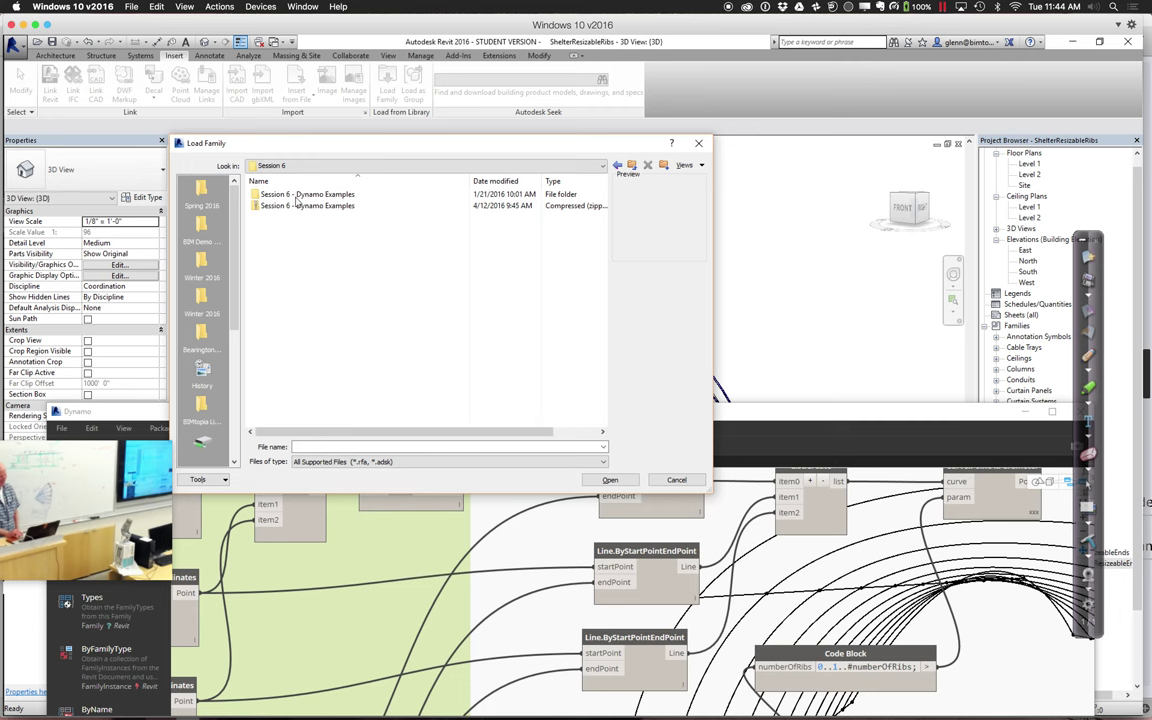
{"action": "double_click", "coordinate": [297, 194]}
{"action": "double_click", "coordinate": [296, 194]}
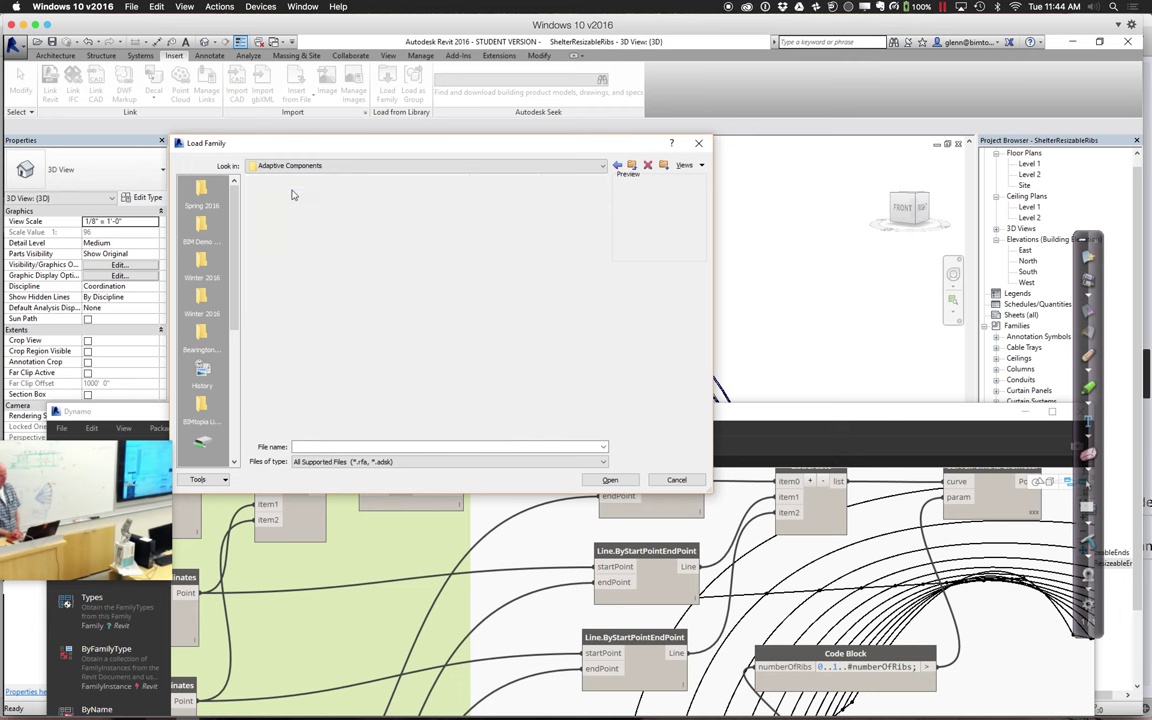
{"action": "left_click", "coordinate": [295, 254]}
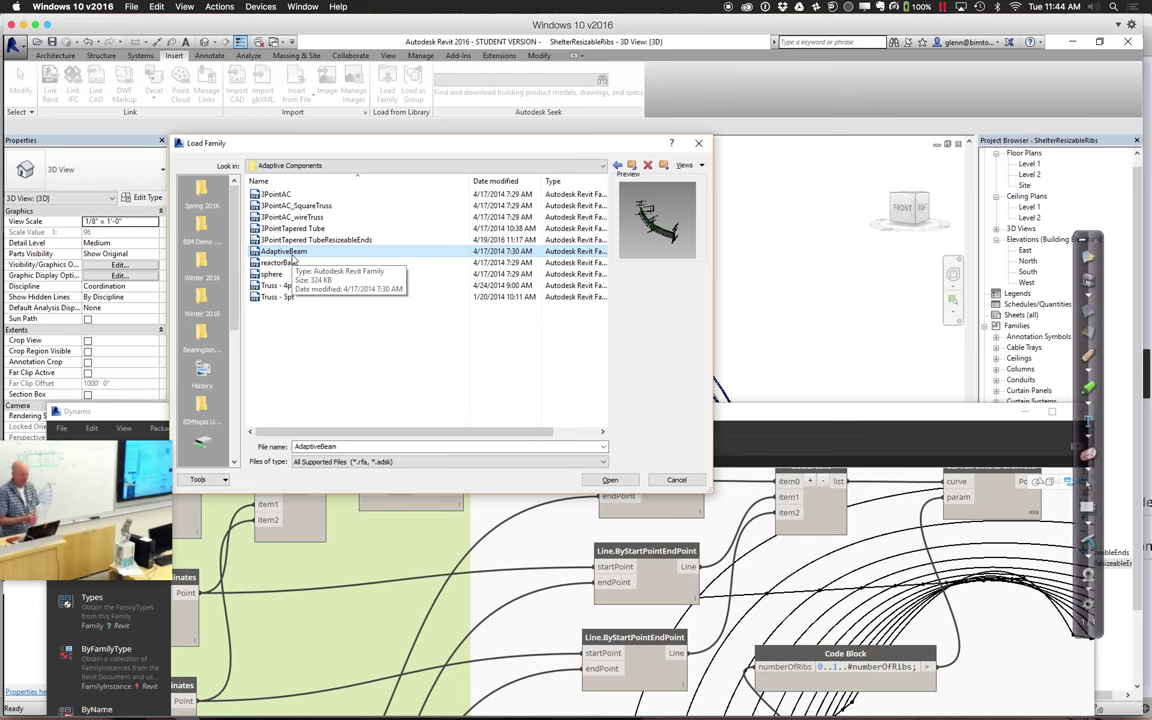
{"action": "left_click", "coordinate": [676, 481]}
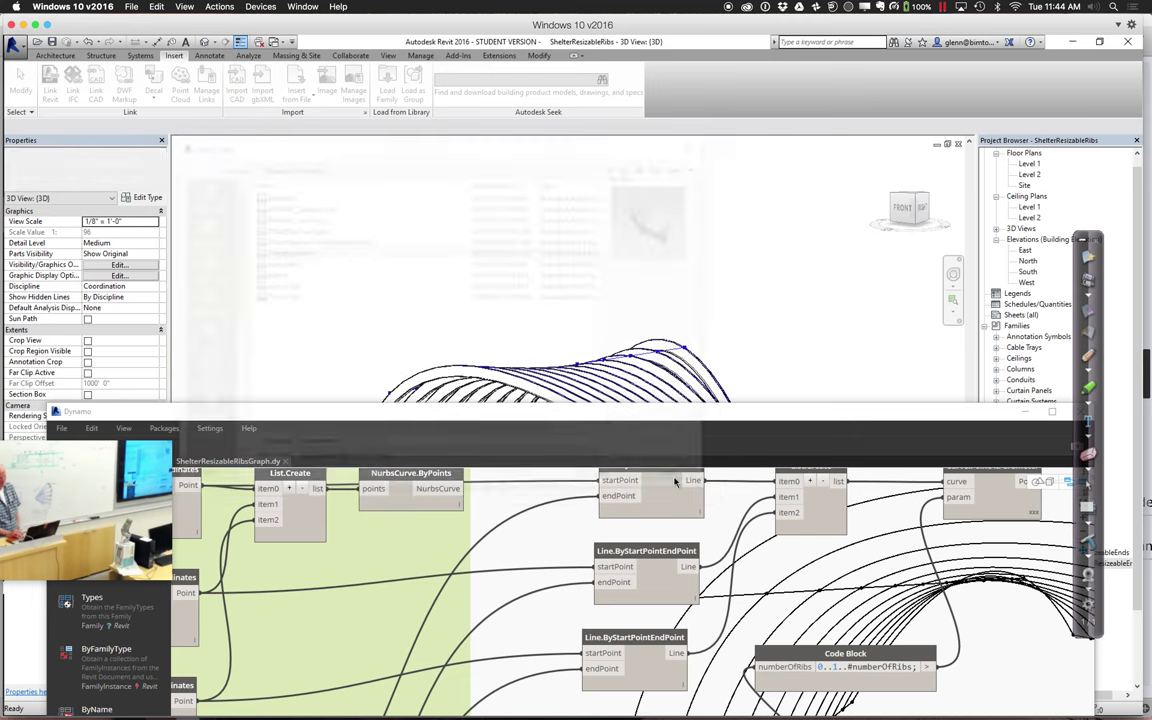
Step: Switch back to the Dynamo graph and examine the Family Types node that feeds AdaptiveComponent.ByPoints
{"action": "left_click_drag", "start_coordinate": [695, 413], "coordinate": [552, 125]}
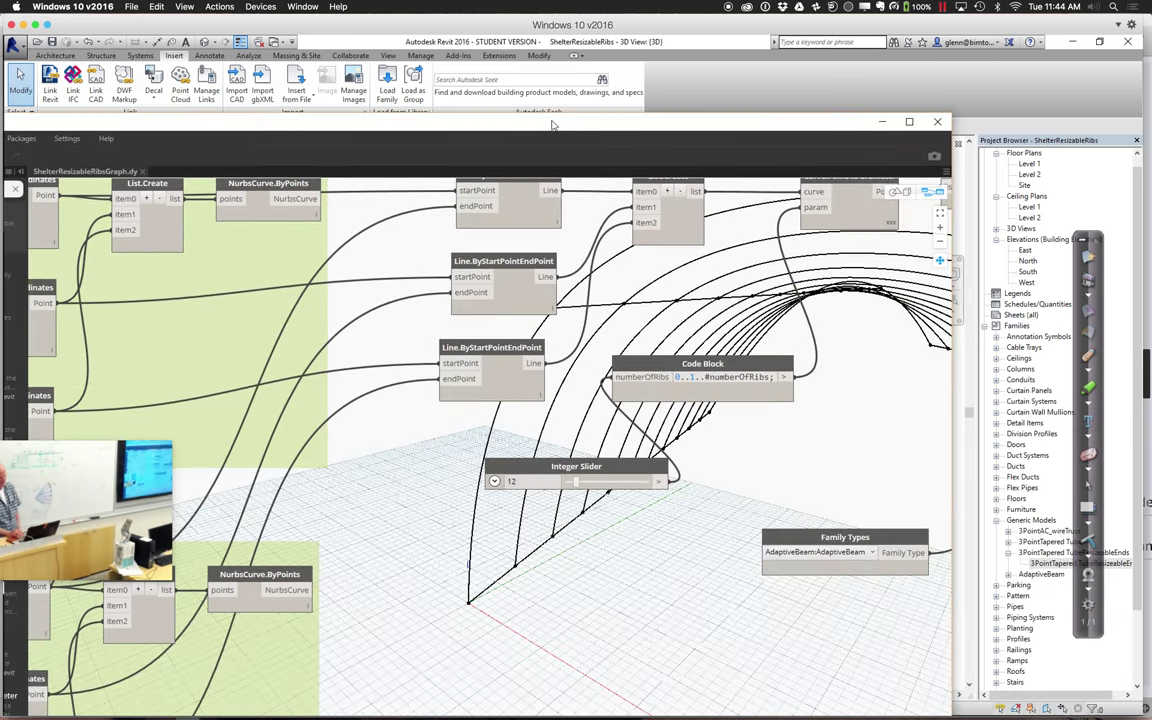
{"action": "mouse_move", "coordinate": [871, 561]}
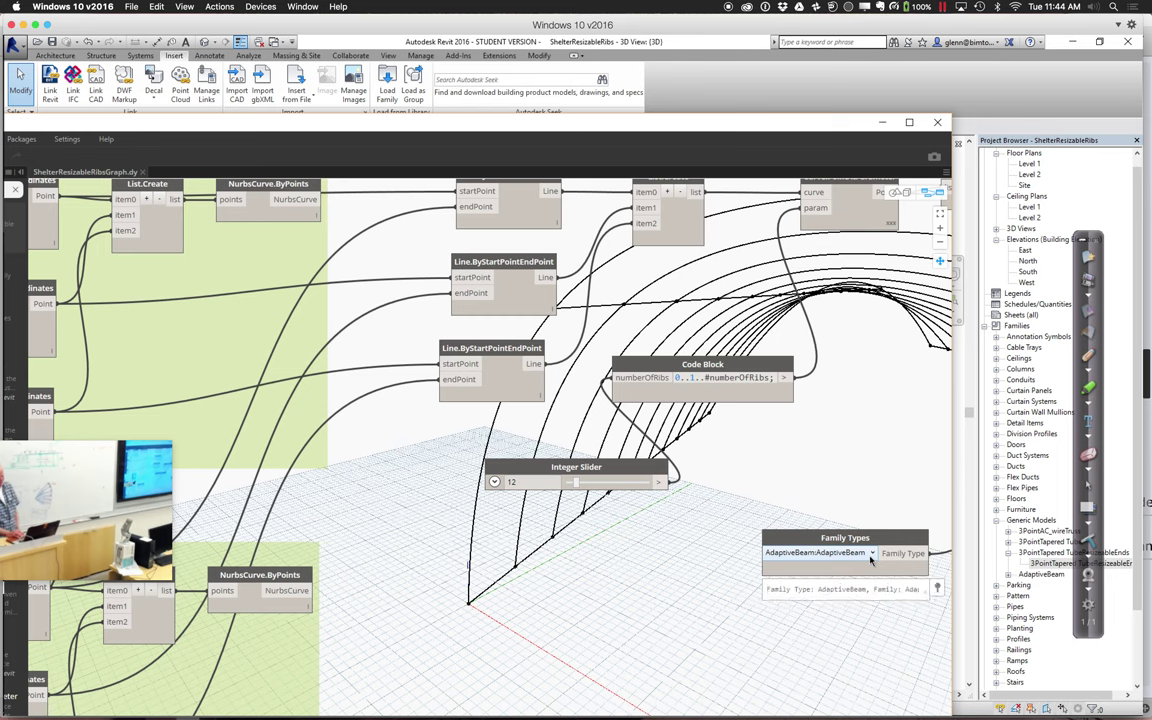
{"action": "middle_click_drag", "start_coordinate": [856, 479], "coordinate": [639, 510]}
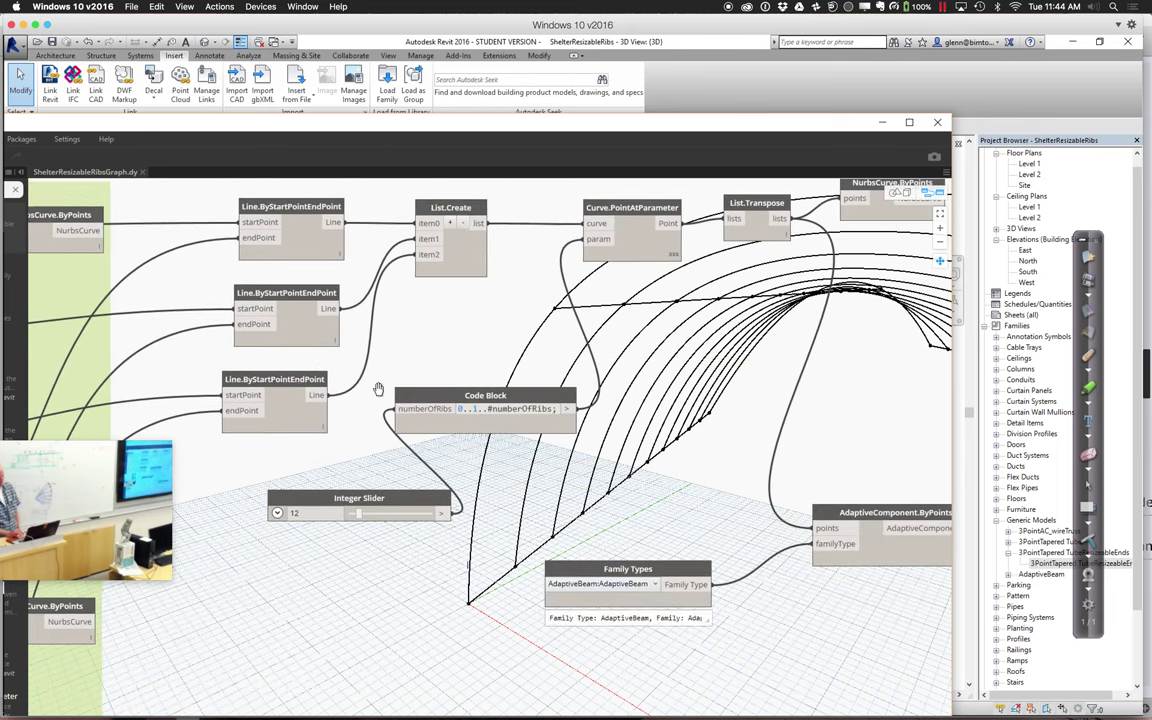
{"action": "left_click_drag", "start_coordinate": [37, 125], "coordinate": [166, 124]}
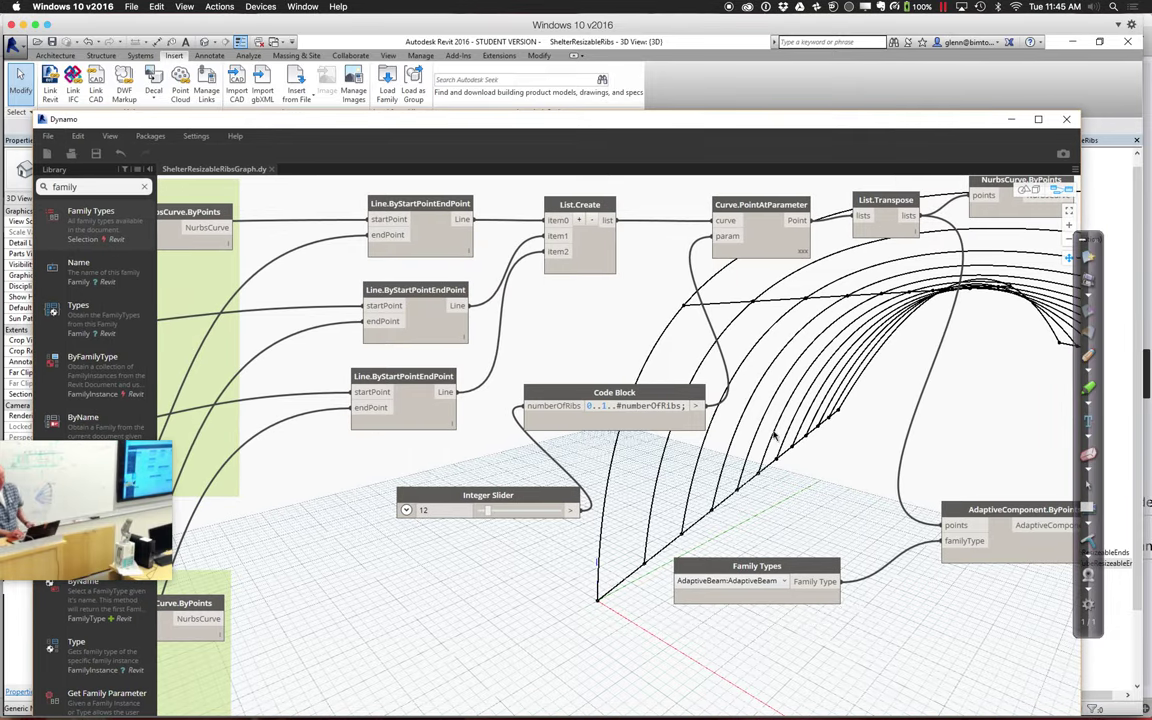
Step: Switch to the Revit 3D view, view the shelter from the side and inspect the second rib's type properties
{"action": "left_click_drag", "start_coordinate": [612, 118], "coordinate": [682, 588]}
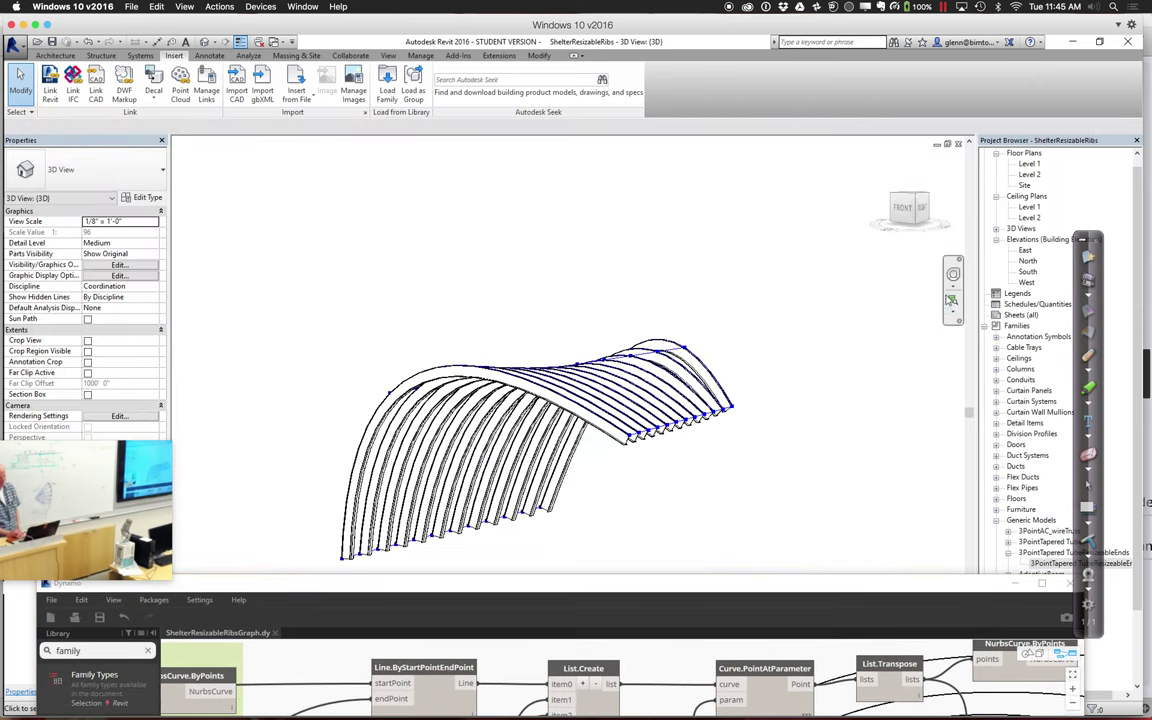
{"action": "left_click", "coordinate": [953, 273]}
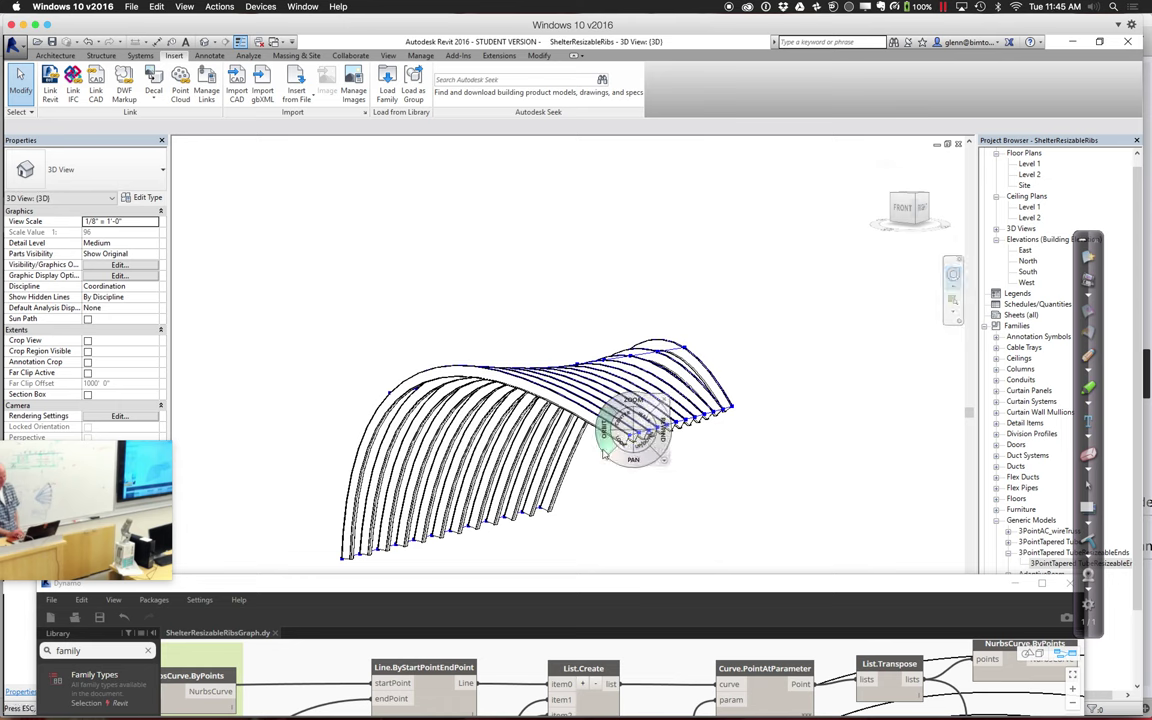
{"action": "left_click_drag", "start_coordinate": [645, 440], "coordinate": [524, 456]}
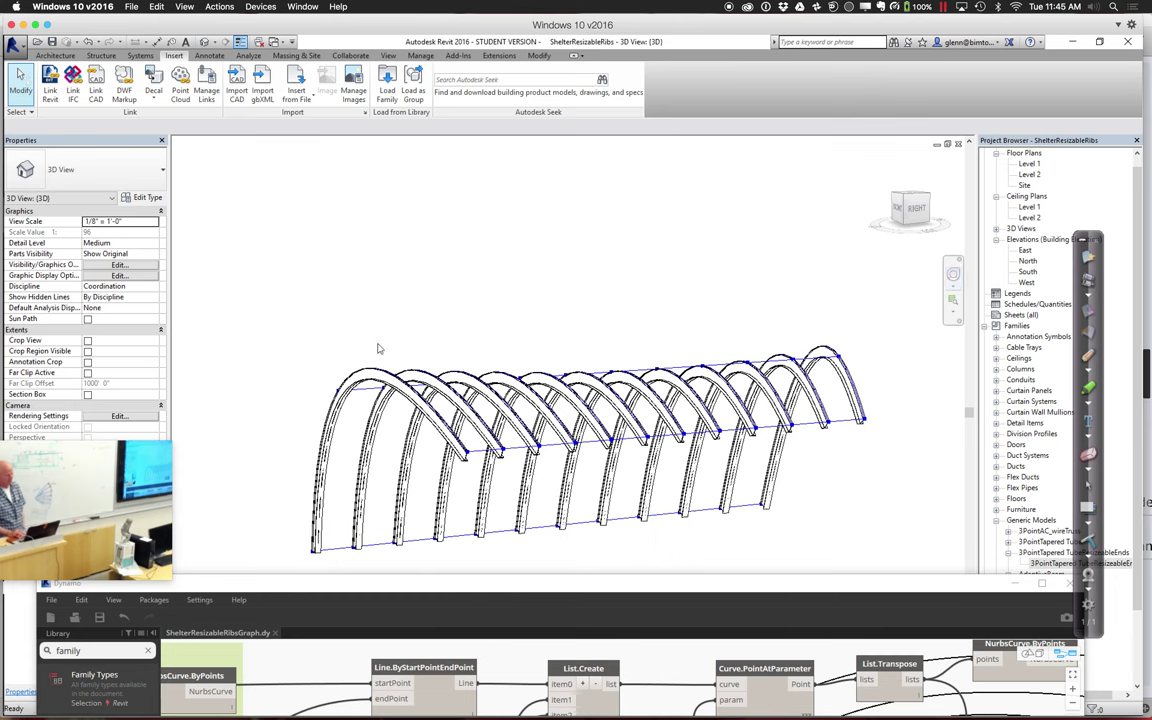
{"action": "left_click", "coordinate": [417, 378]}
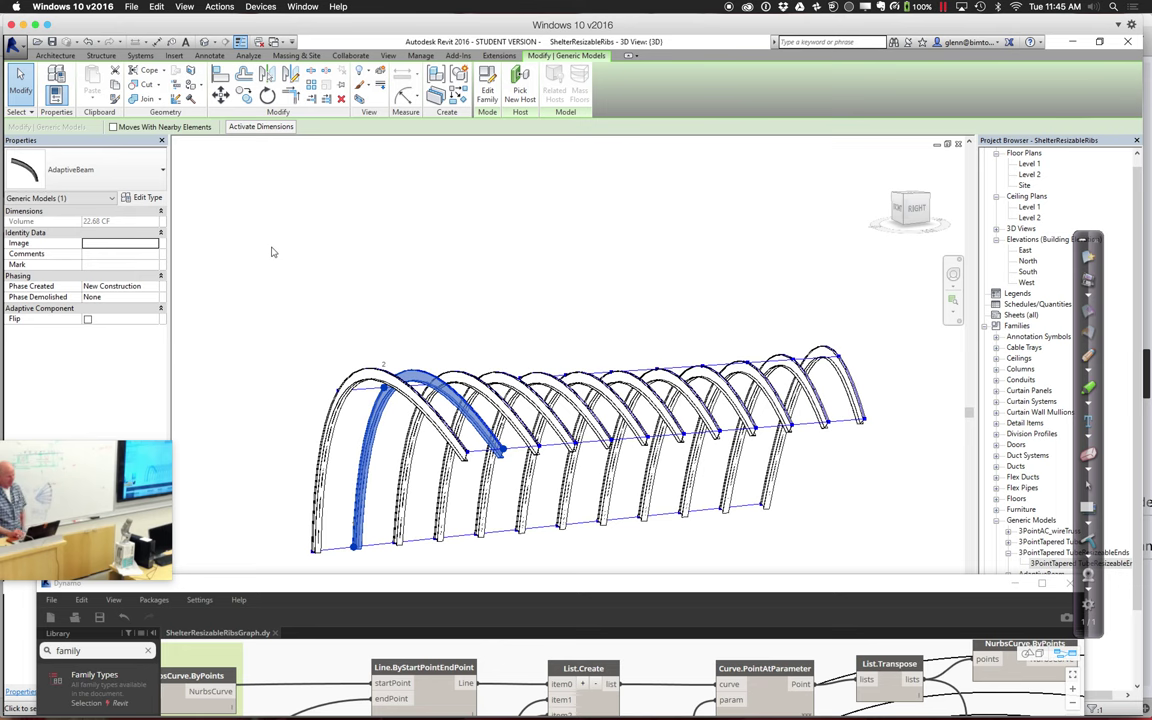
{"action": "left_click", "coordinate": [143, 197]}
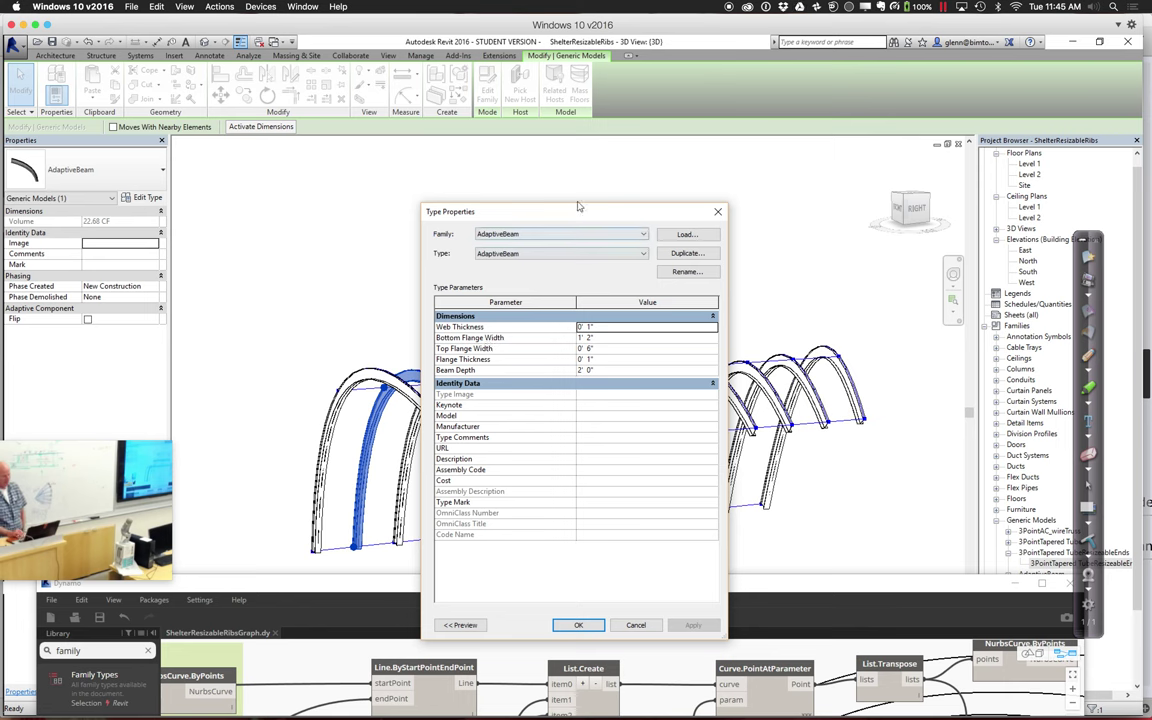
{"action": "left_click_drag", "start_coordinate": [576, 220], "coordinate": [727, 201]}
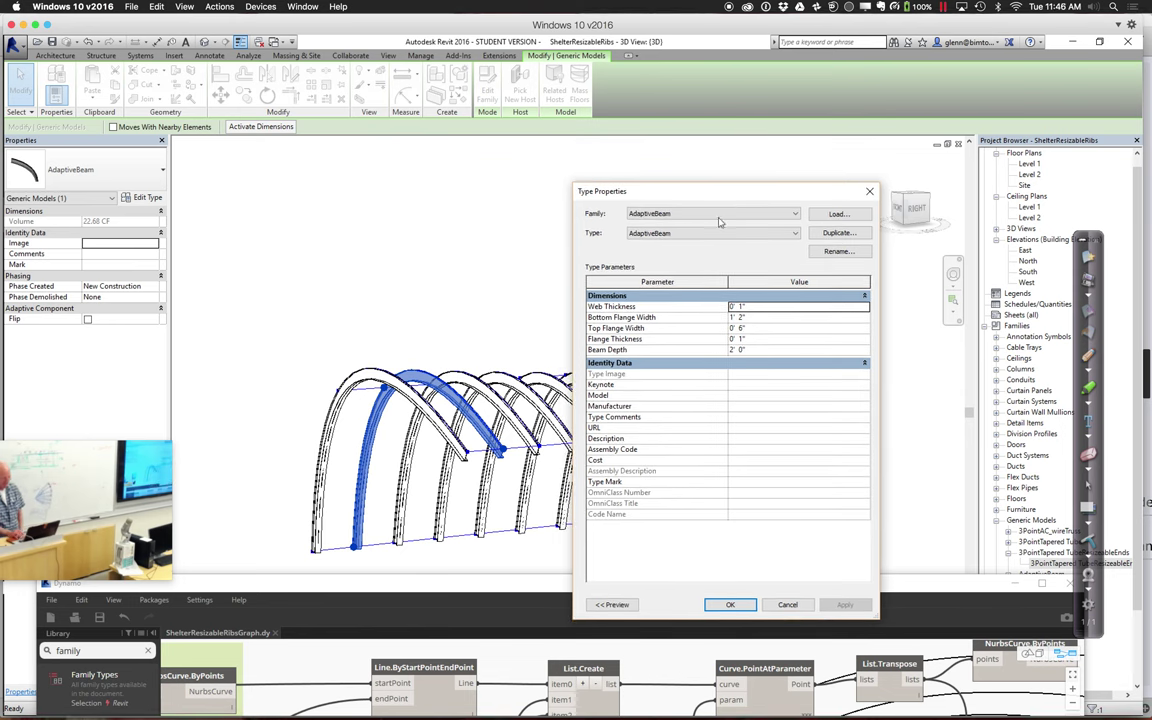
{"action": "left_click", "coordinate": [733, 604]}
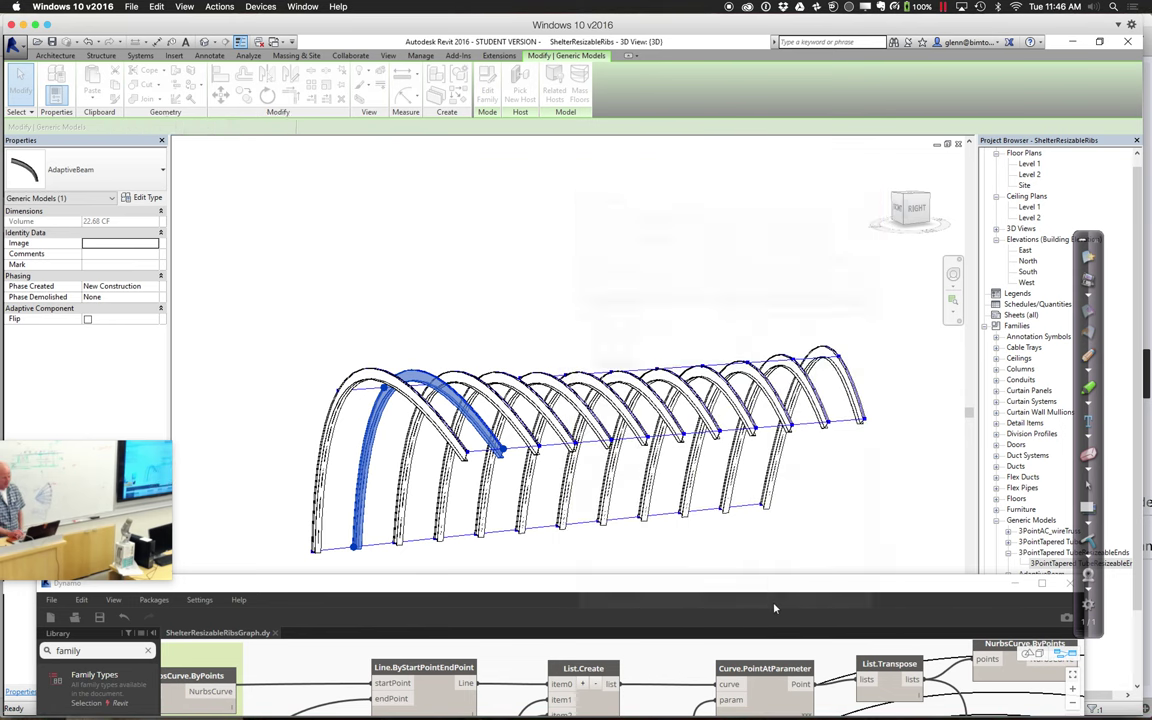
Step: Open the AdaptiveBeam family for editing from the third rib of the shelter
{"action": "left_click", "coordinate": [461, 297]}
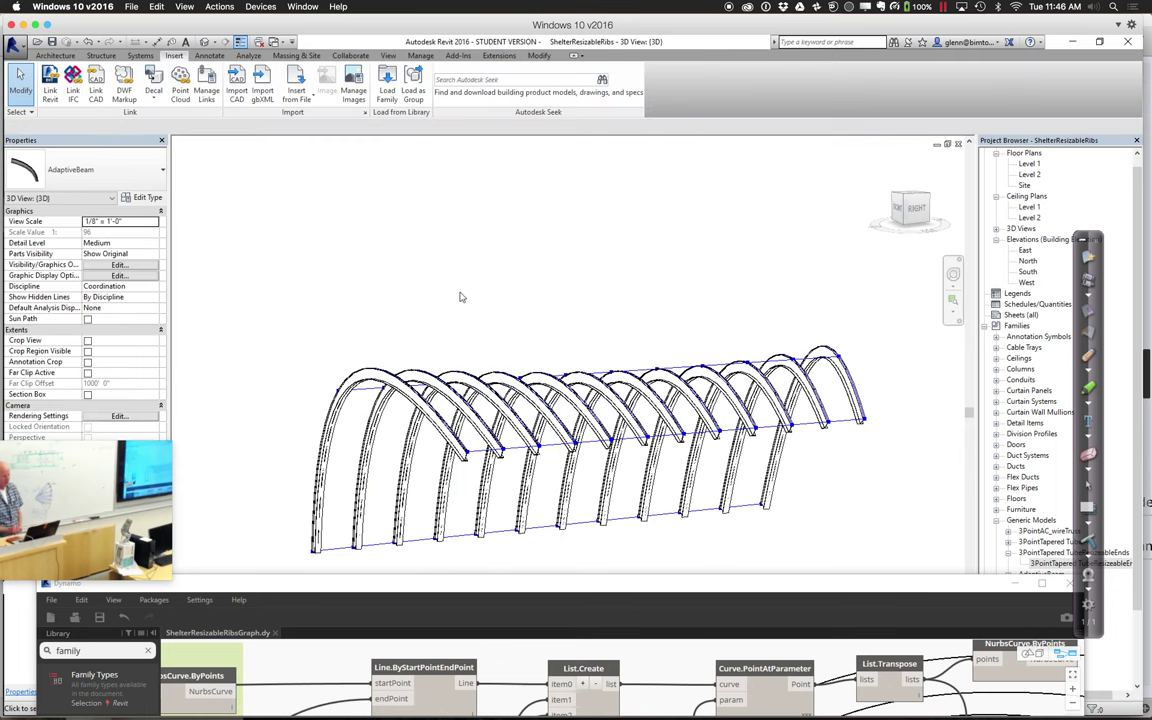
{"action": "left_click", "coordinate": [419, 377]}
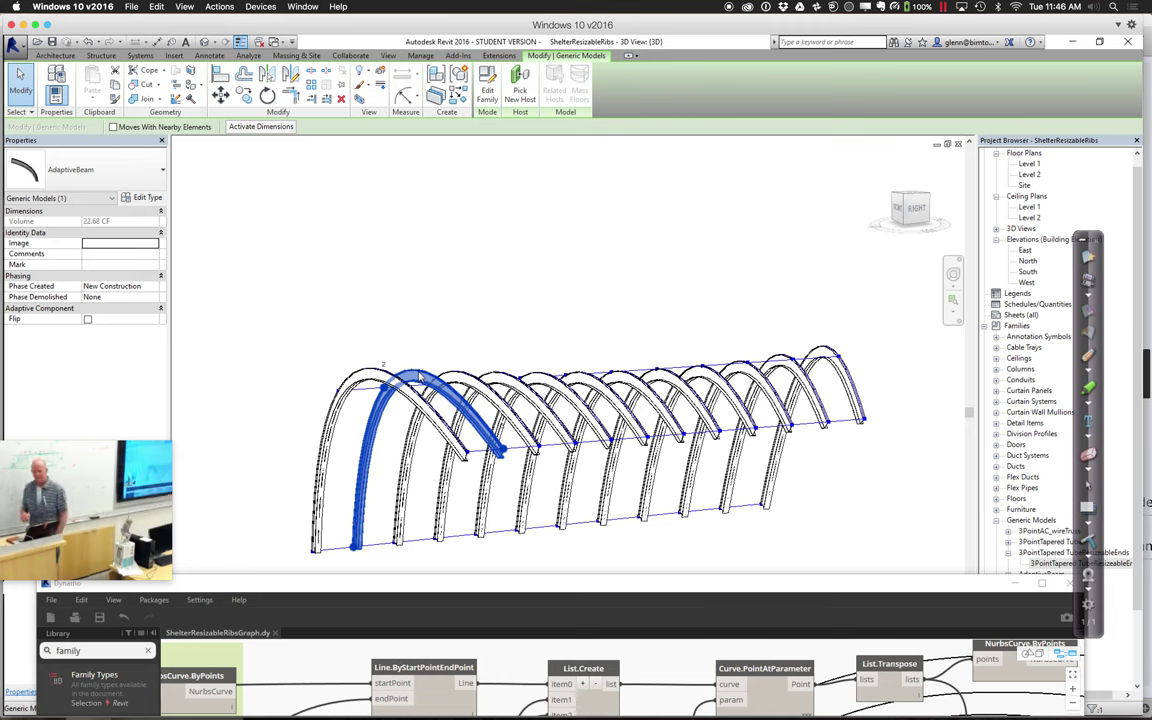
{"action": "left_click", "coordinate": [467, 300]}
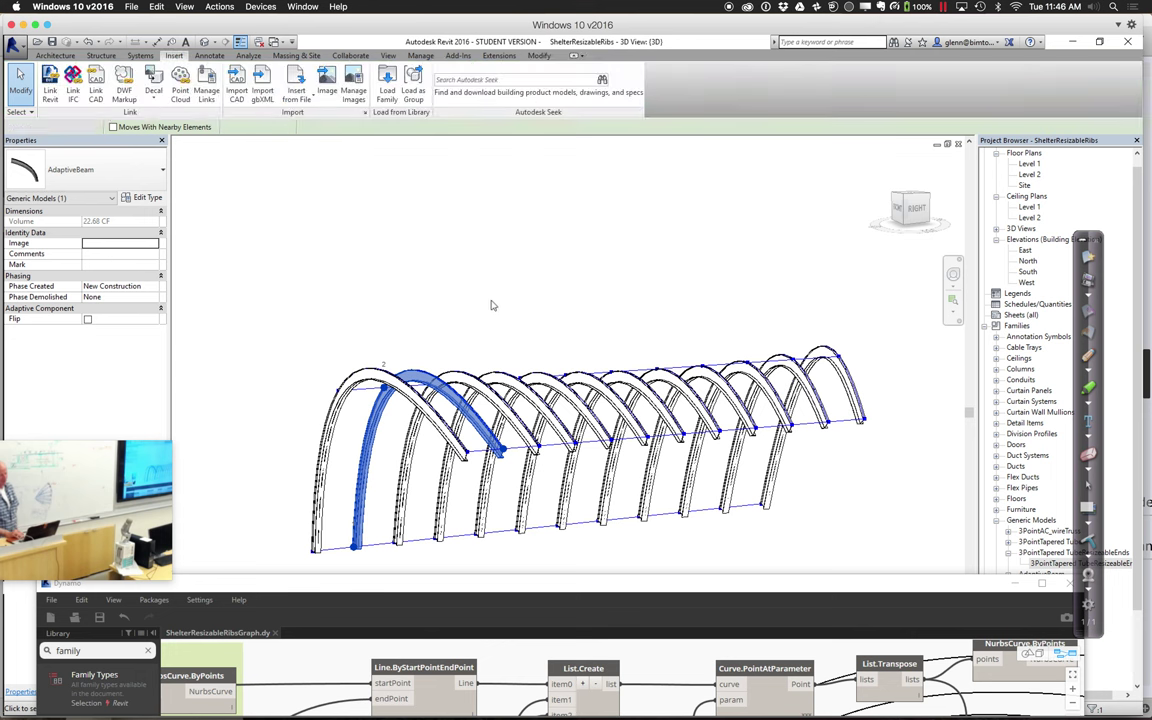
{"action": "left_click", "coordinate": [463, 378]}
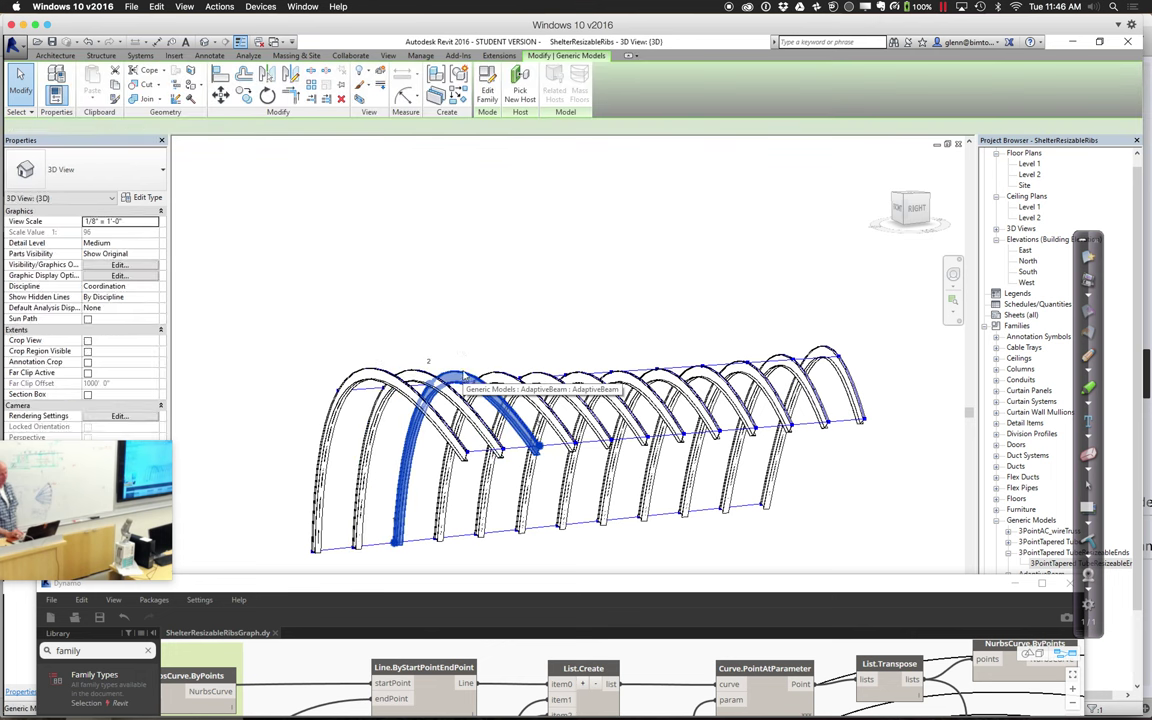
{"action": "left_click", "coordinate": [487, 95]}
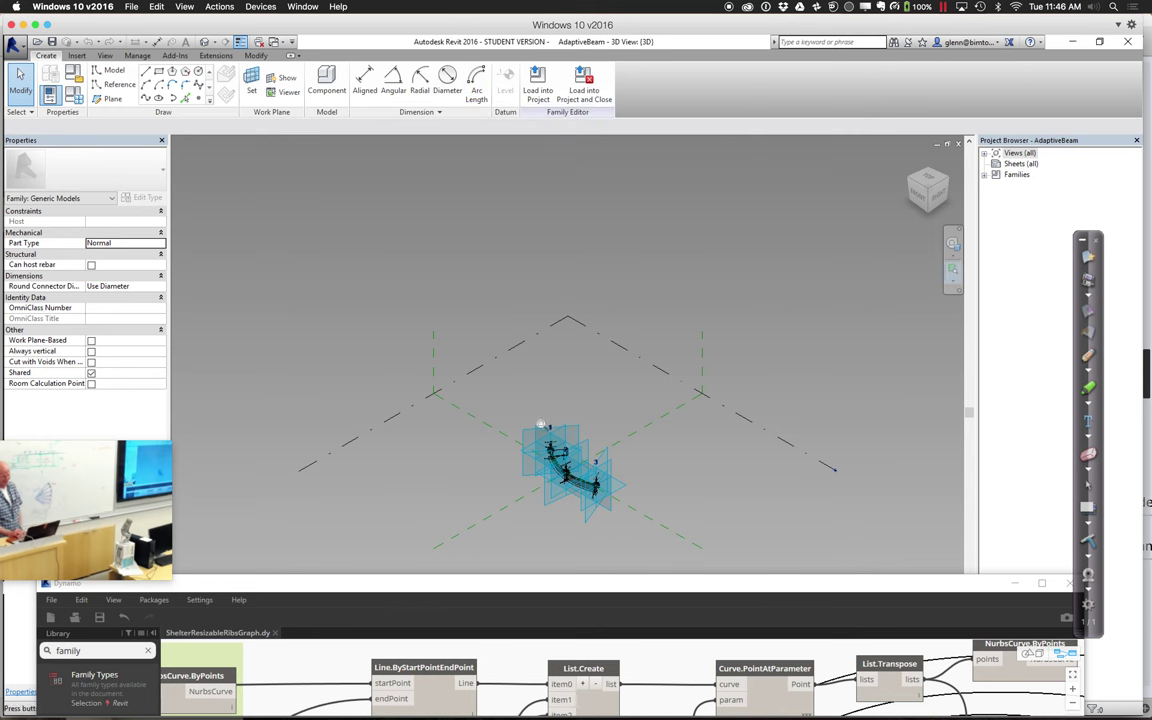
Step: Change the family's Beam Depth parameter to an instance parameter
{"action": "scroll", "coordinate": [580, 470], "scroll_direction": "up", "scroll_amount": 6}
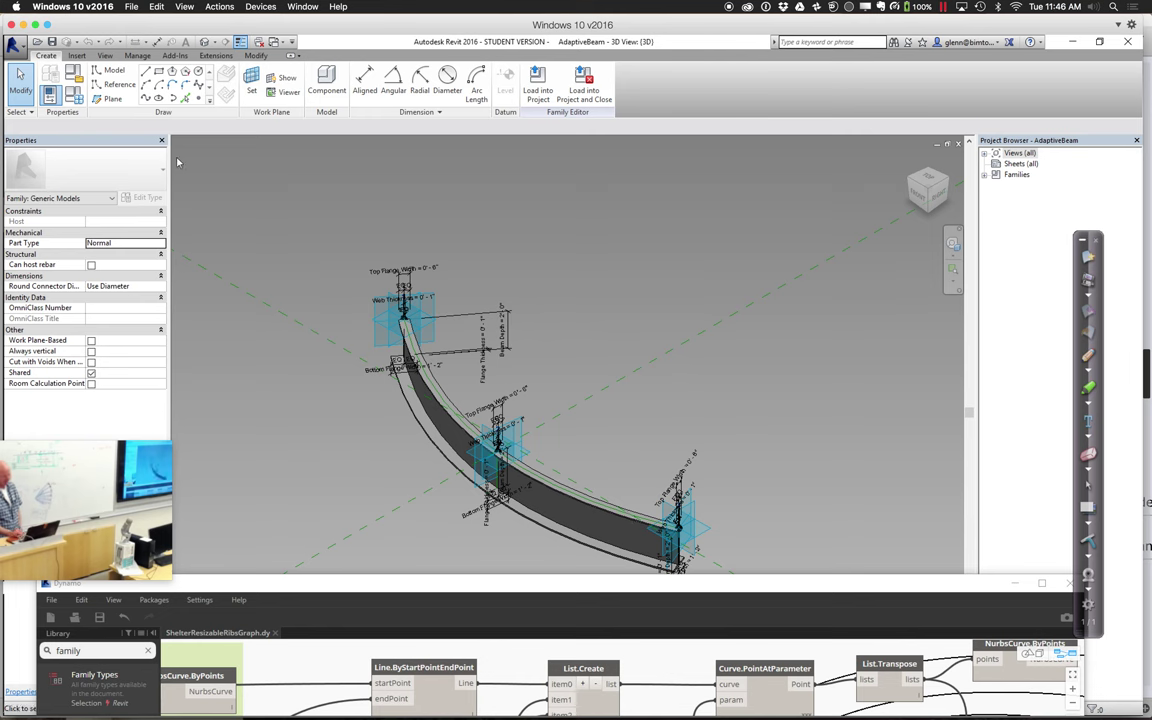
{"action": "left_click", "coordinate": [73, 97]}
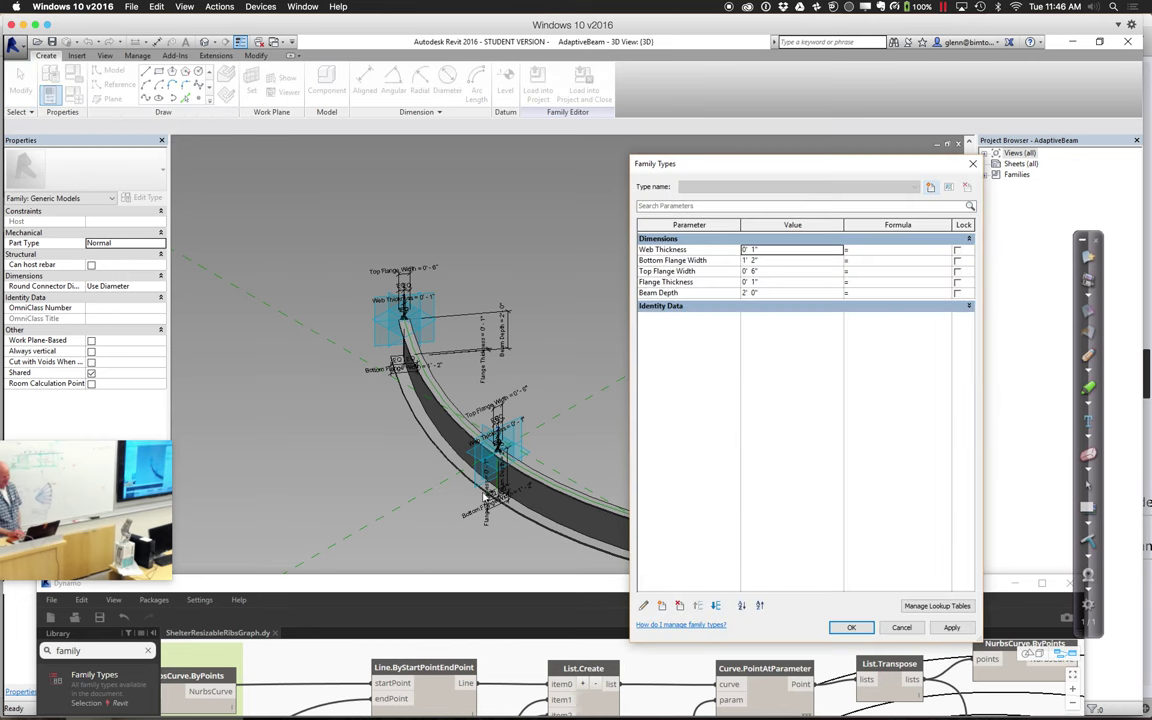
{"action": "left_click", "coordinate": [683, 293]}
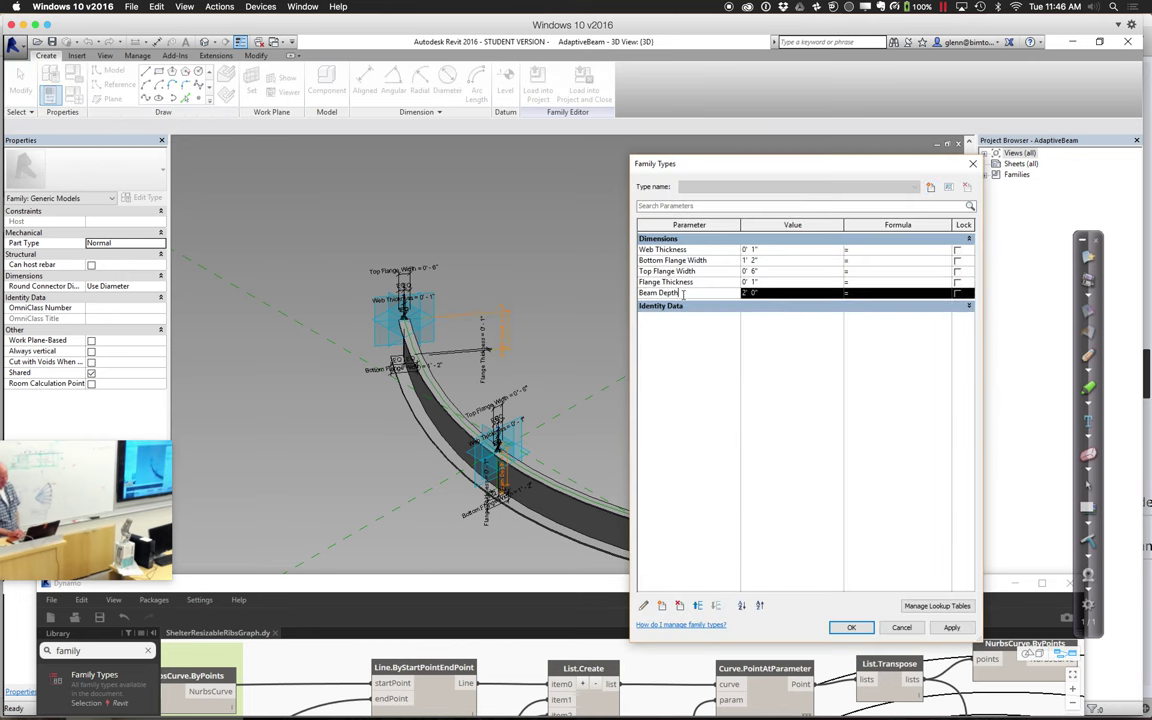
{"action": "left_click", "coordinate": [644, 605]}
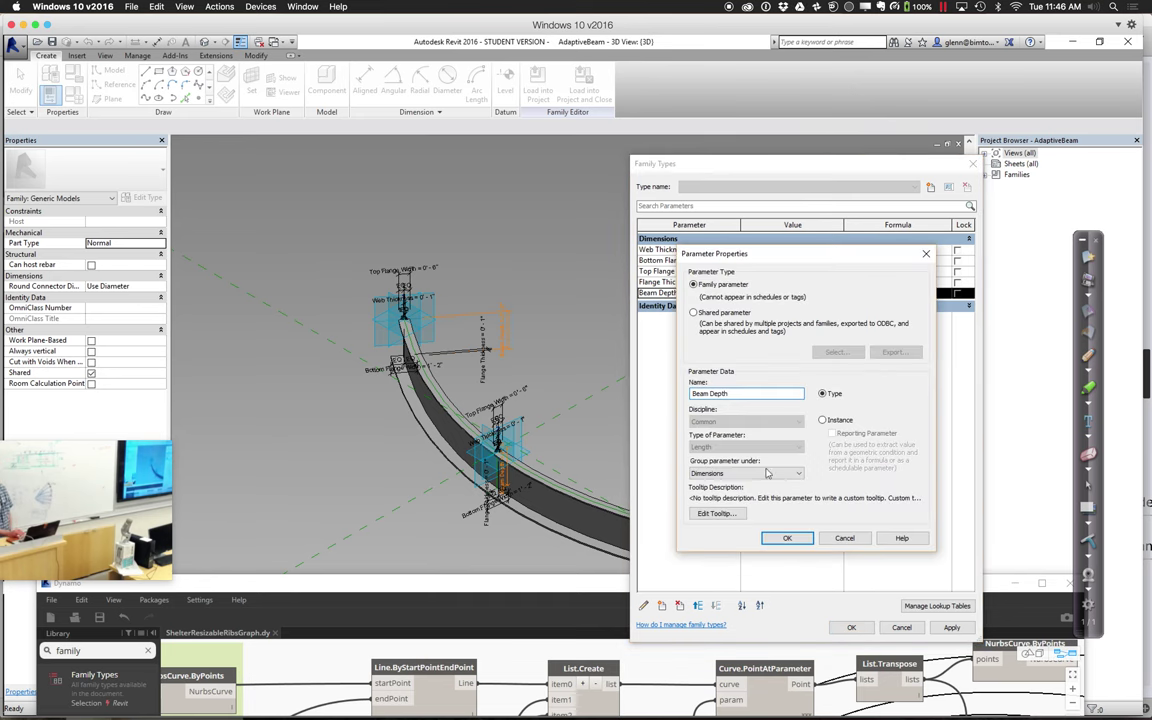
{"action": "left_click", "coordinate": [822, 420]}
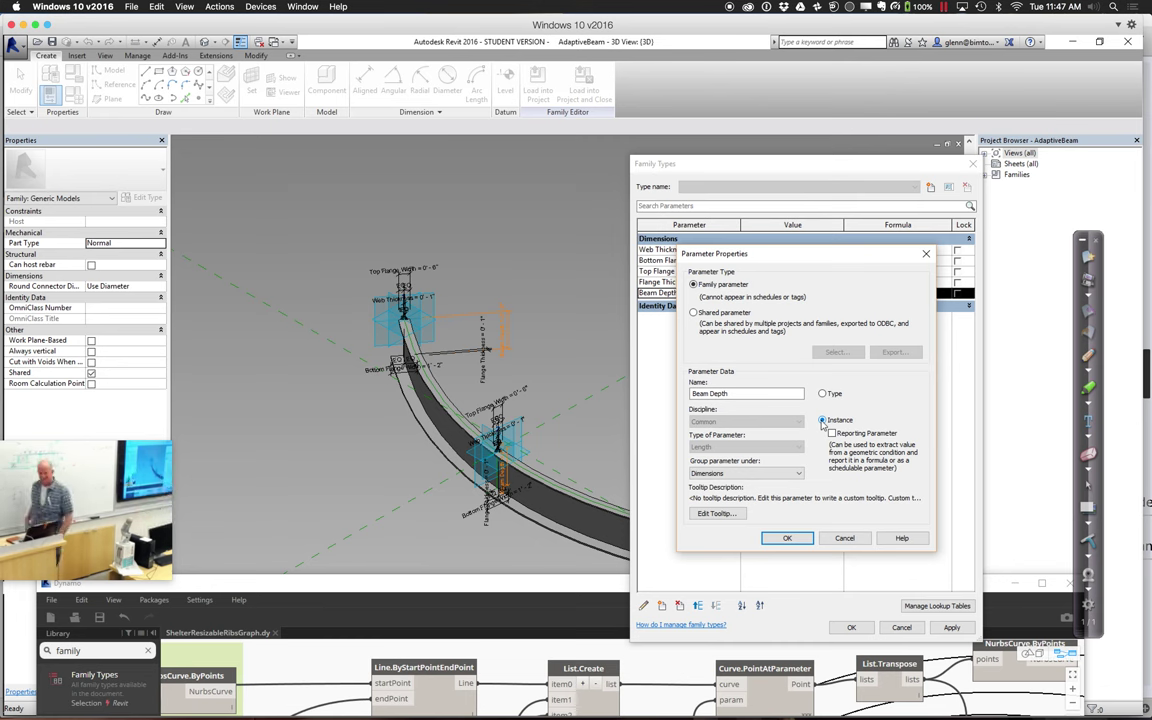
{"action": "left_click", "coordinate": [787, 538]}
{"action": "left_click", "coordinate": [850, 628]}
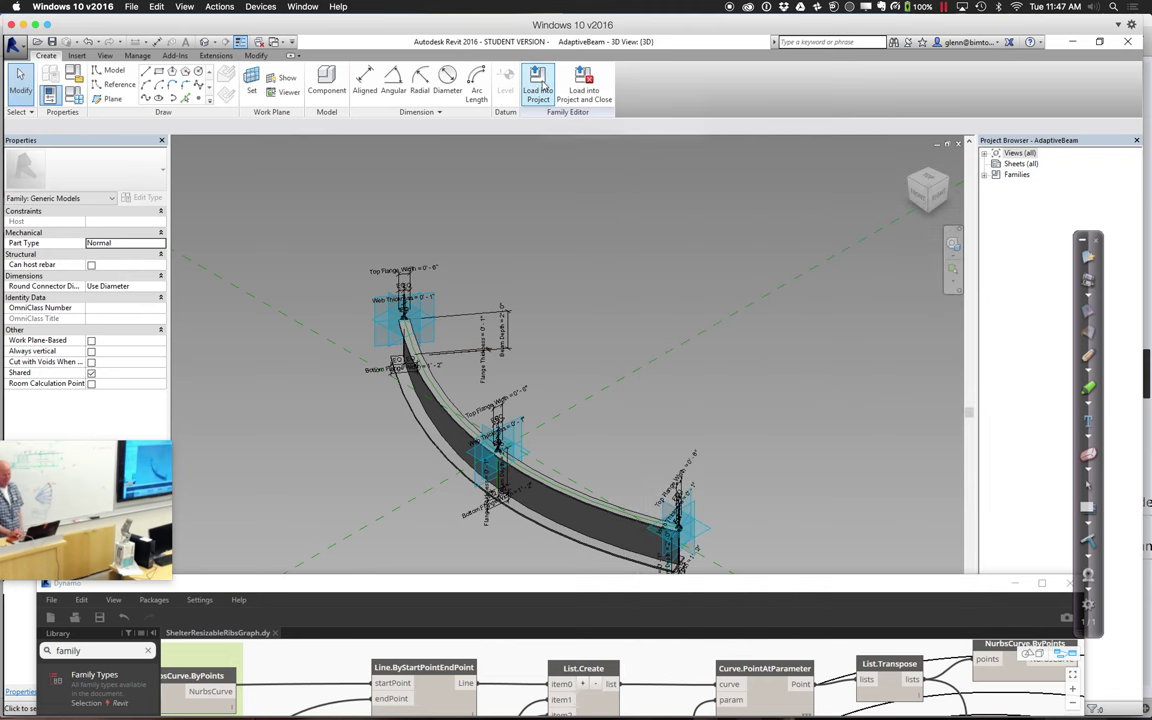
Step: Load the edited family into ShelterResizableRibs.rvt, overwriting the existing version and its parameter values, and bring the Dynamo graph back into view
{"action": "left_click", "coordinate": [538, 88]}
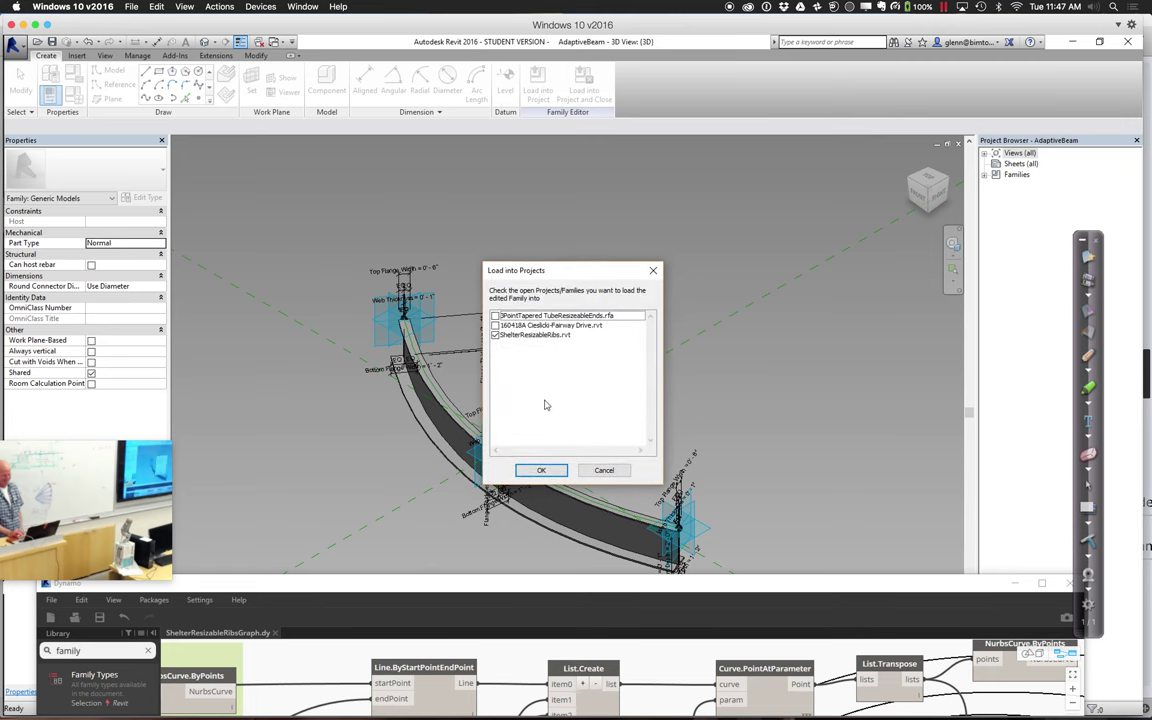
{"action": "left_click", "coordinate": [540, 470]}
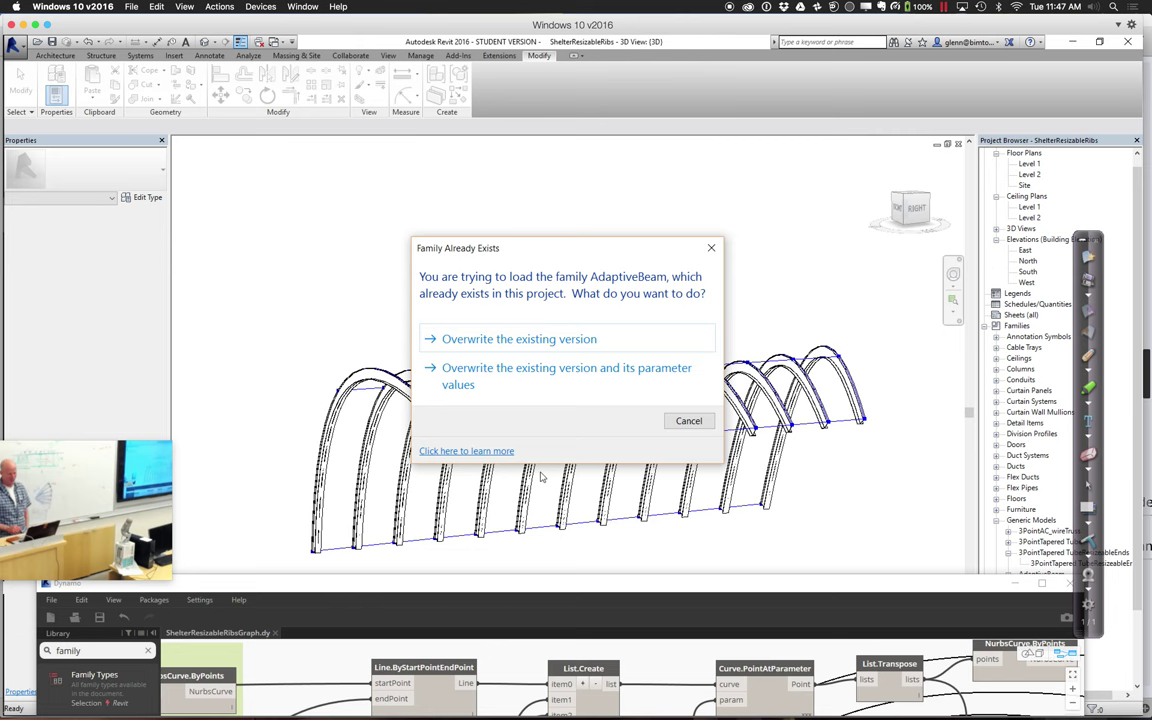
{"action": "left_click", "coordinate": [467, 371]}
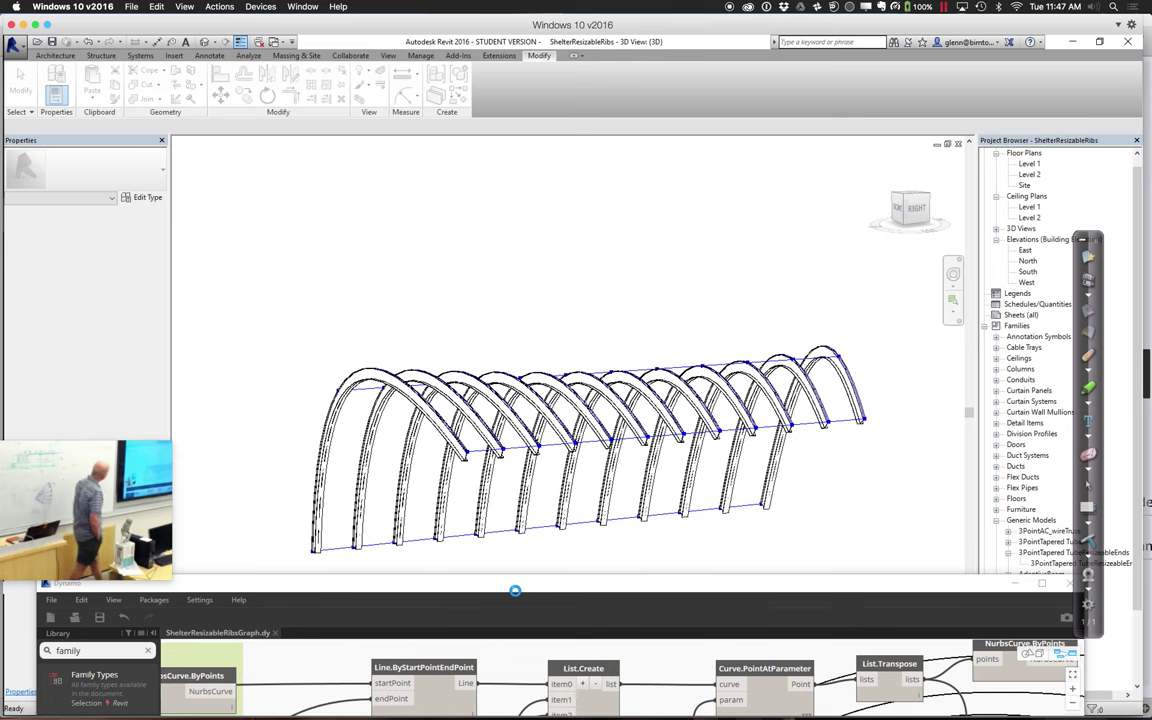
{"action": "left_click_drag", "start_coordinate": [515, 591], "coordinate": [515, 455]}
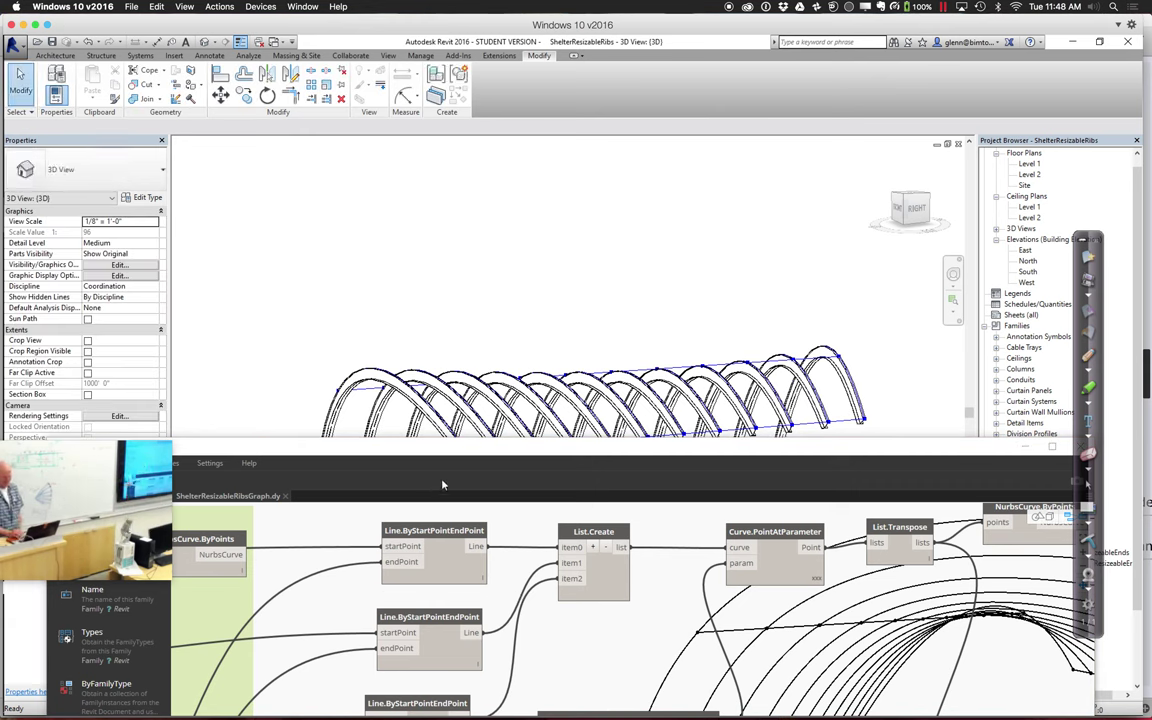
Step: Uncover the Revit 3D view and set the third shelter rib's Beam Depth to 5
{"action": "left_click_drag", "start_coordinate": [435, 452], "coordinate": [430, 559]}
{"action": "left_click", "coordinate": [433, 265]}
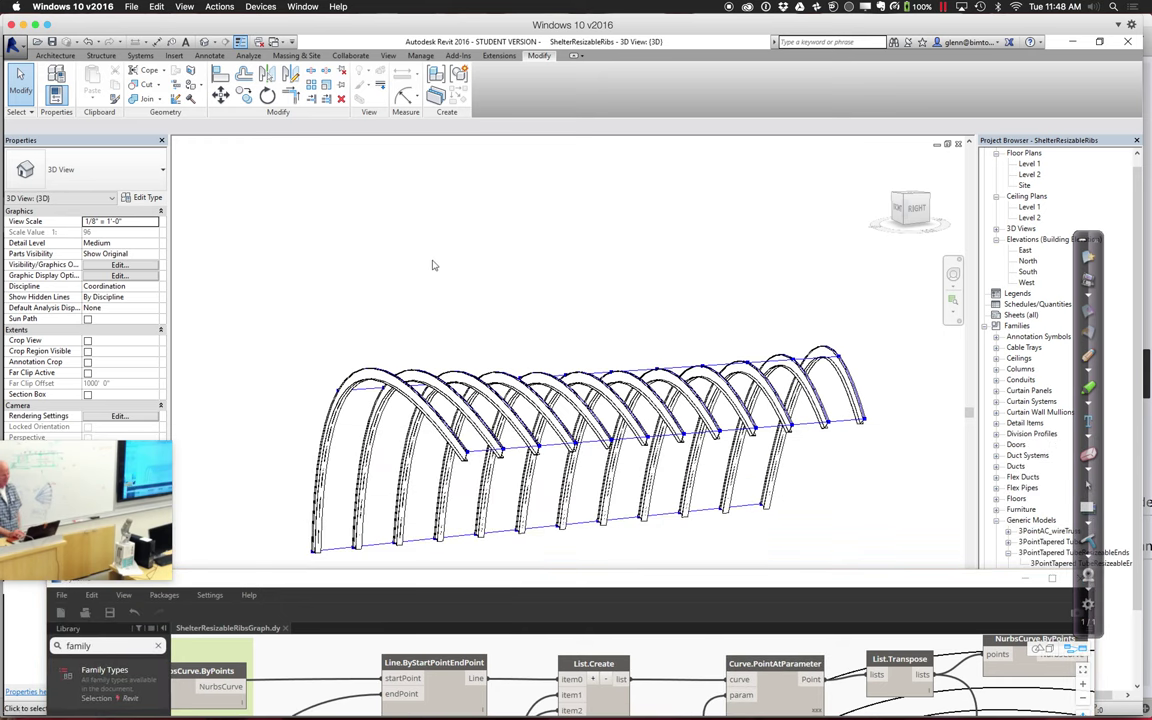
{"action": "left_click", "coordinate": [458, 378]}
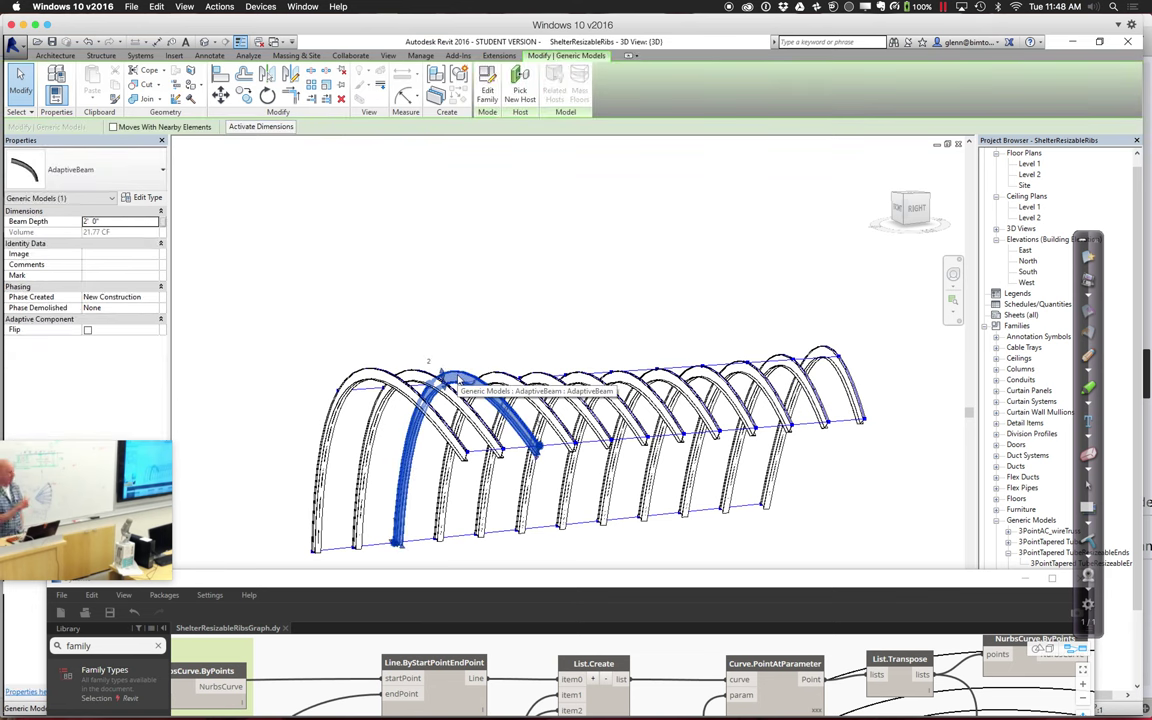
{"action": "left_click", "coordinate": [136, 222]}
{"action": "type", "text": "5"}
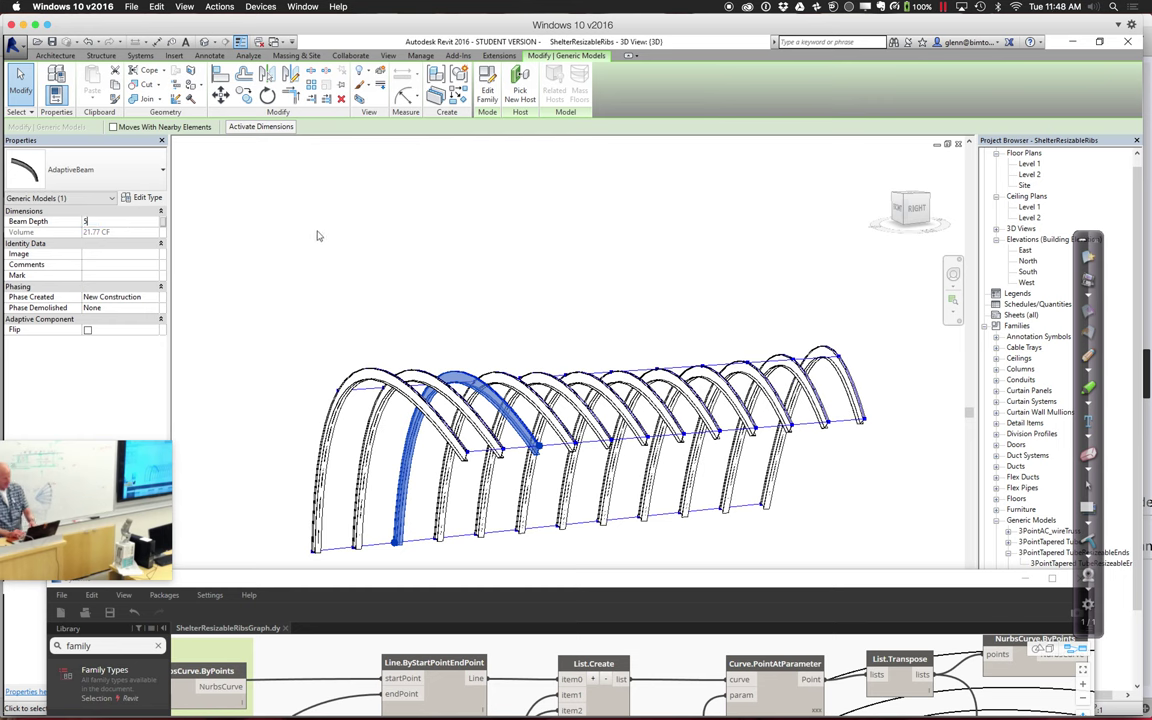
{"action": "left_click", "coordinate": [317, 234]}
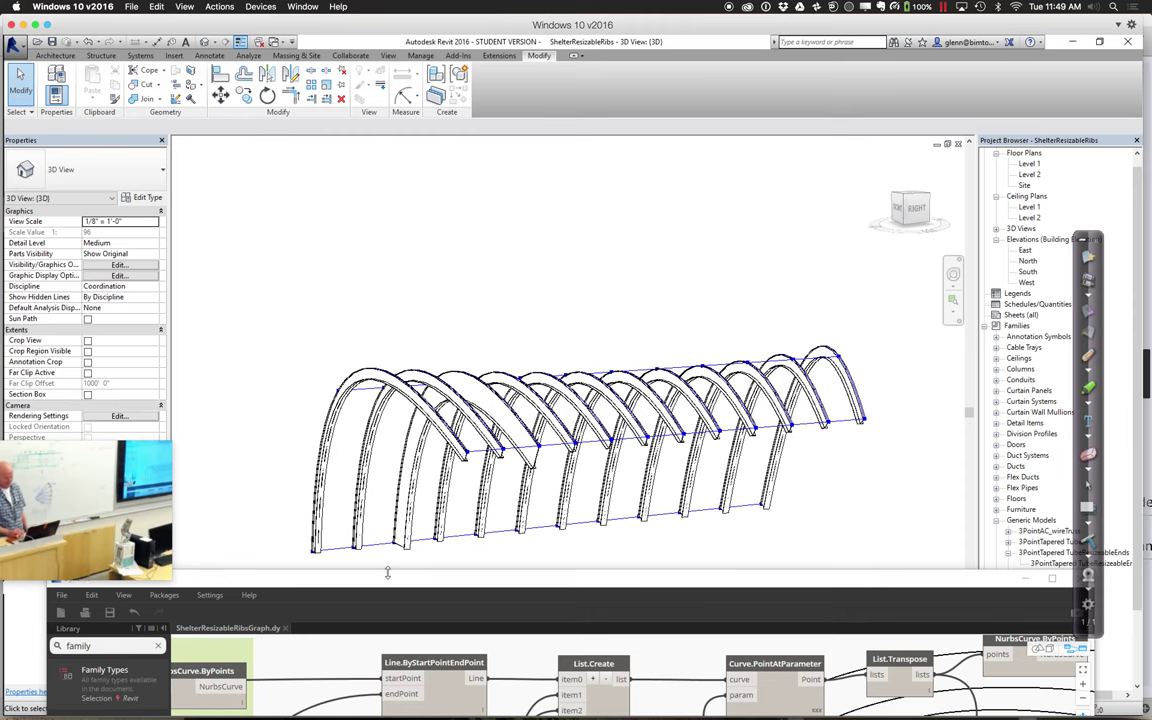
Step: Bring the Dynamo graph back into view and inspect which lines the Line.ByStartPointEndPoint nodes produce
{"action": "left_click_drag", "start_coordinate": [388, 579], "coordinate": [232, 237]}
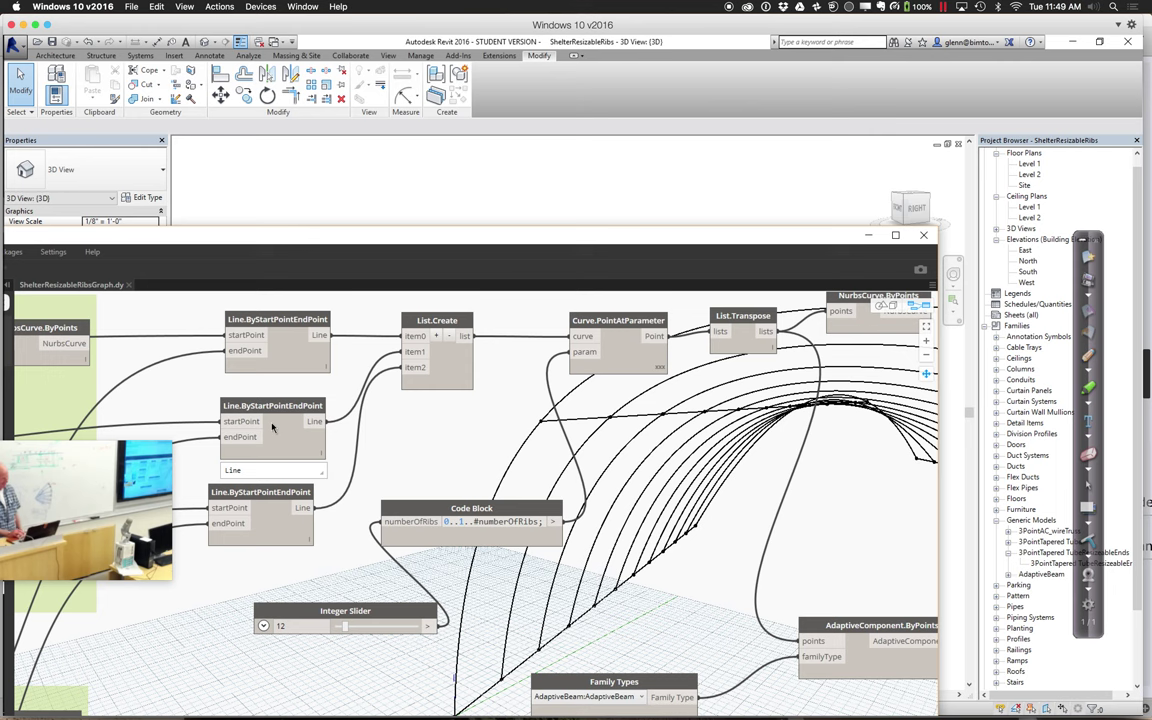
{"action": "left_click", "coordinate": [311, 543]}
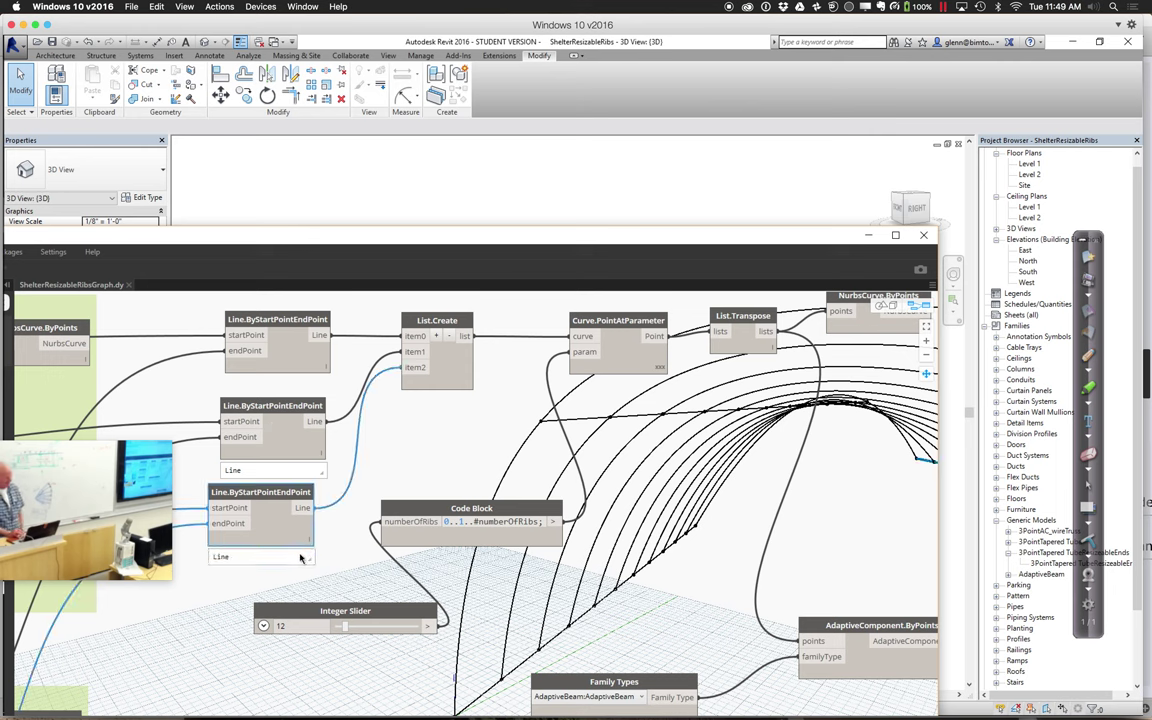
{"action": "left_click", "coordinate": [203, 540]}
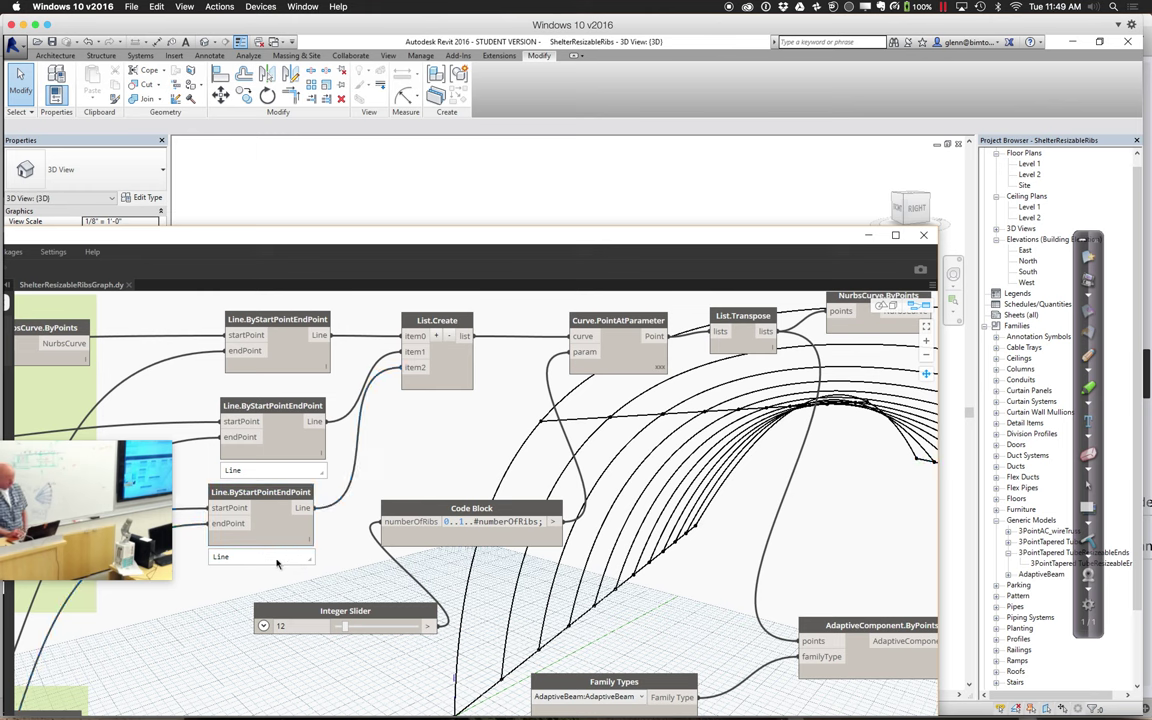
{"action": "left_click", "coordinate": [290, 348]}
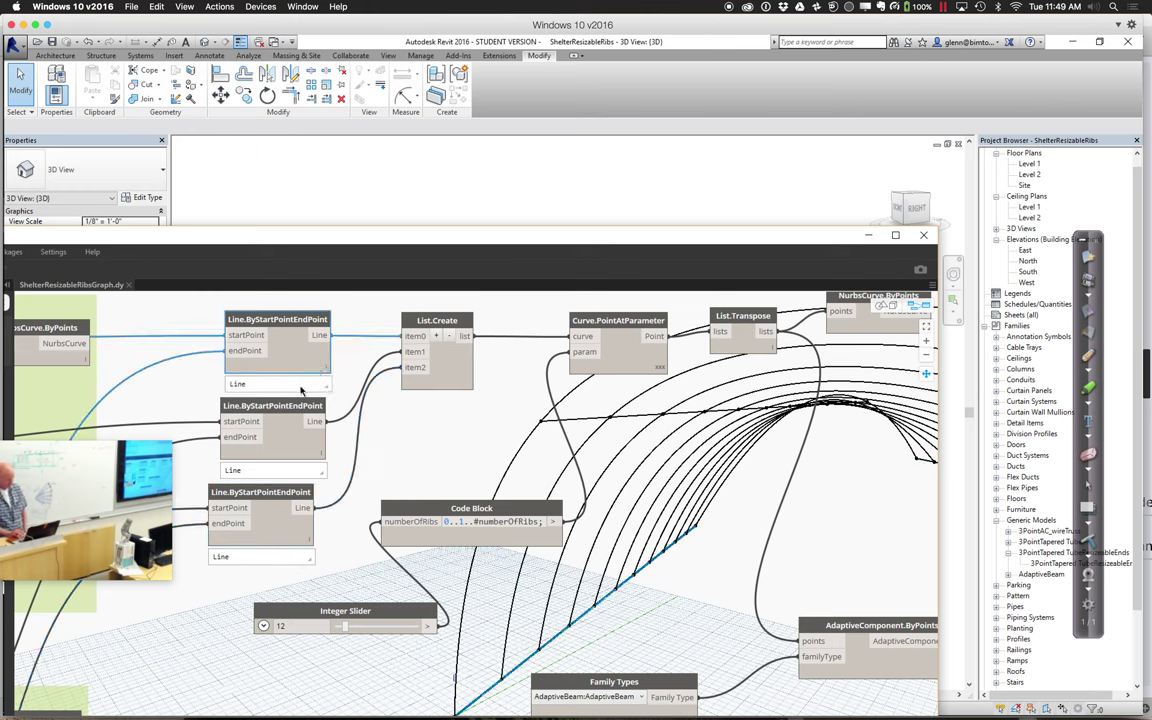
{"action": "left_click", "coordinate": [323, 391]}
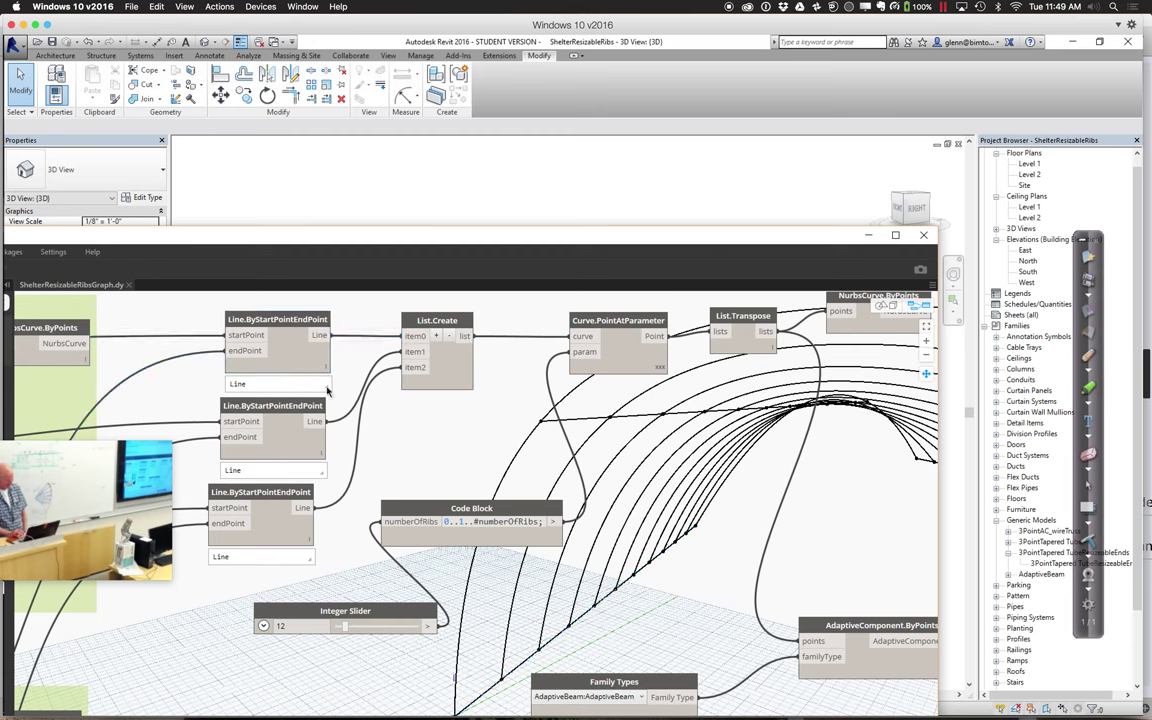
{"action": "double_click", "coordinate": [327, 390]}
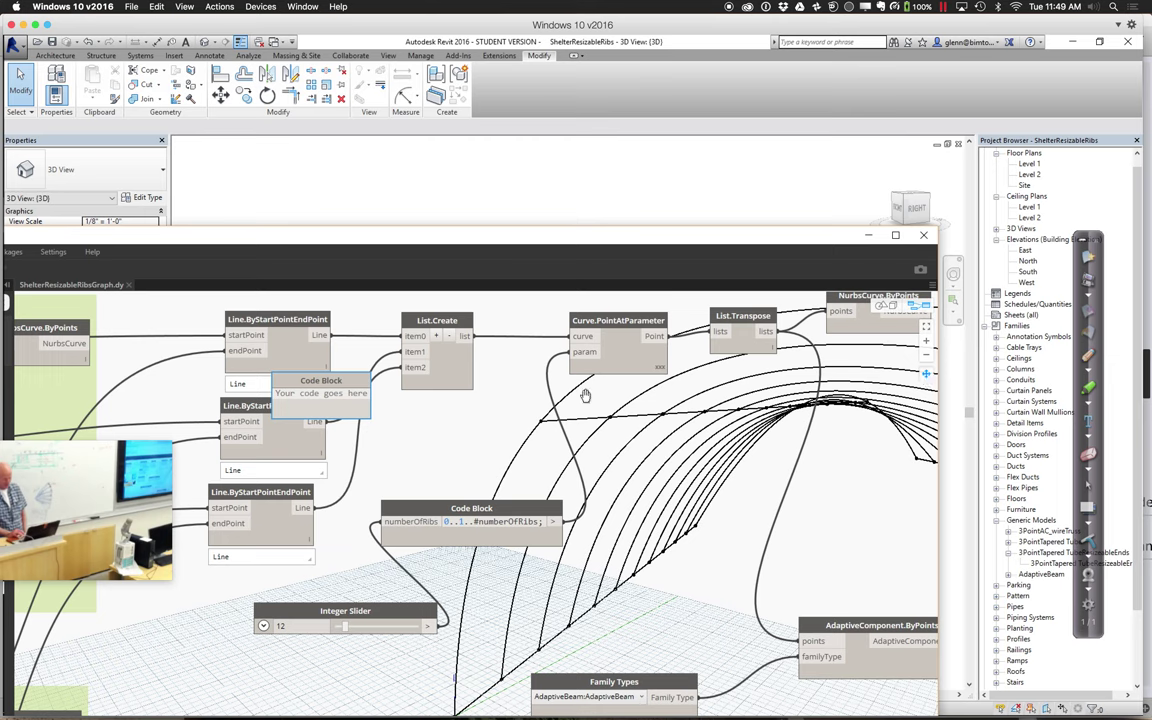
{"action": "left_click_drag", "start_coordinate": [362, 410], "coordinate": [420, 556]}
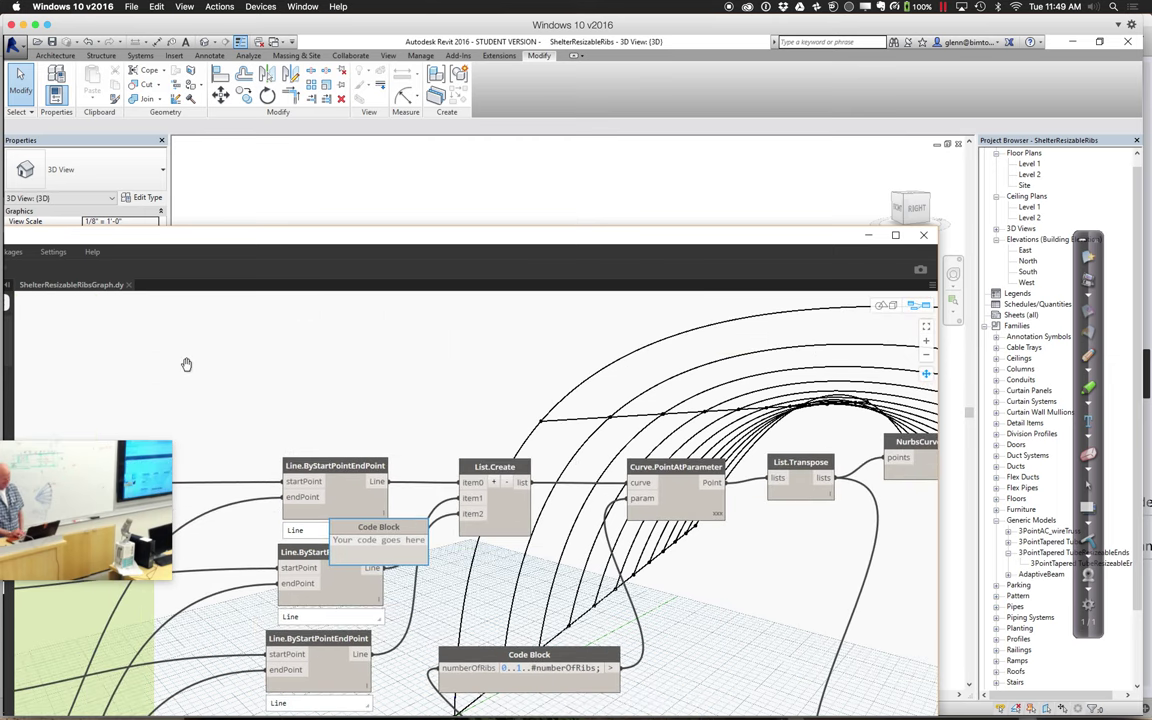
{"action": "left_click_drag", "start_coordinate": [136, 228], "coordinate": [282, 124]}
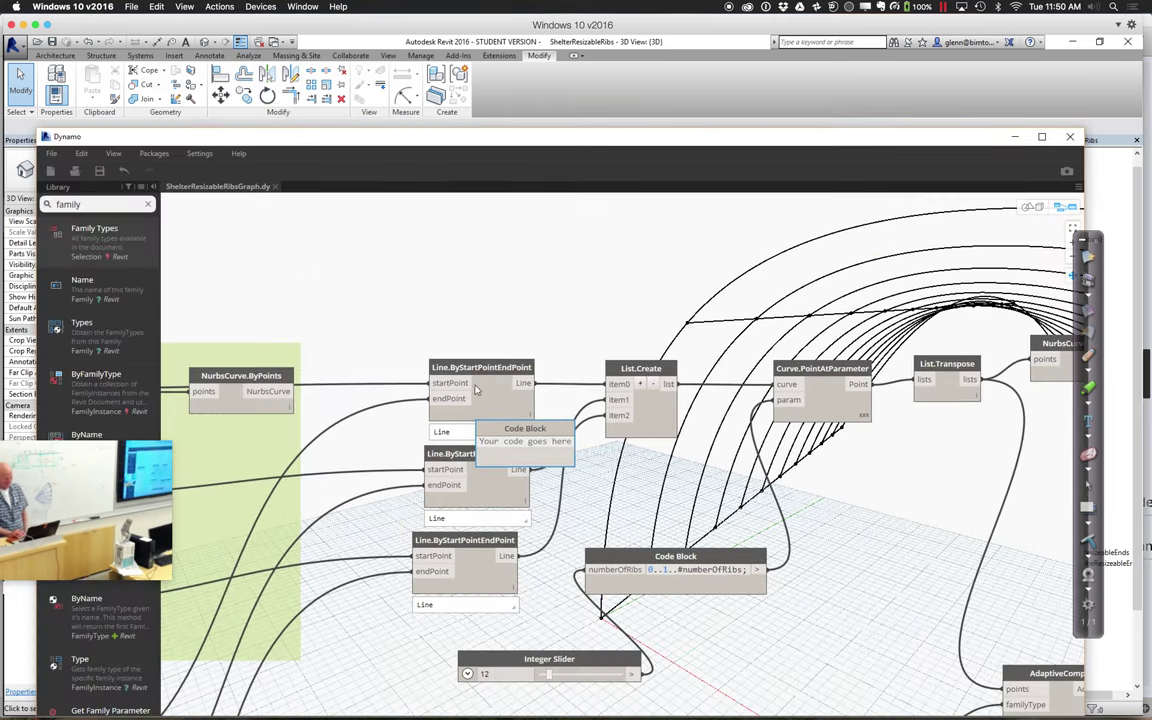
{"action": "right_click", "coordinate": [521, 431]}
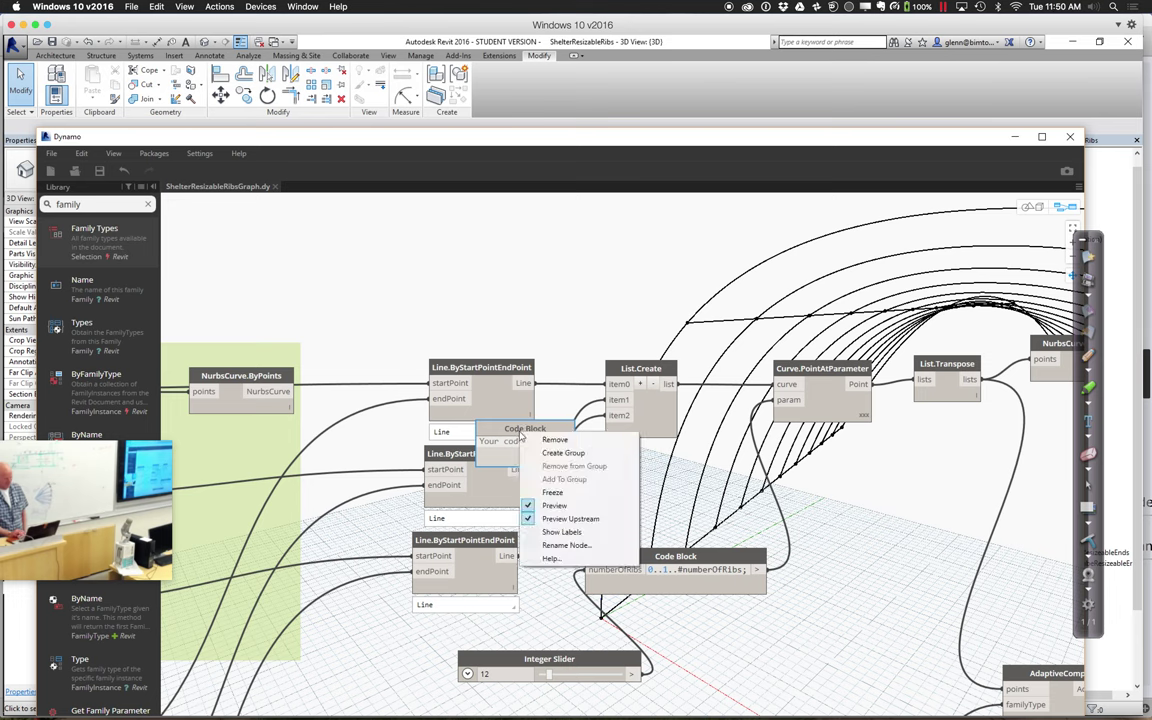
{"action": "left_click", "coordinate": [554, 440]}
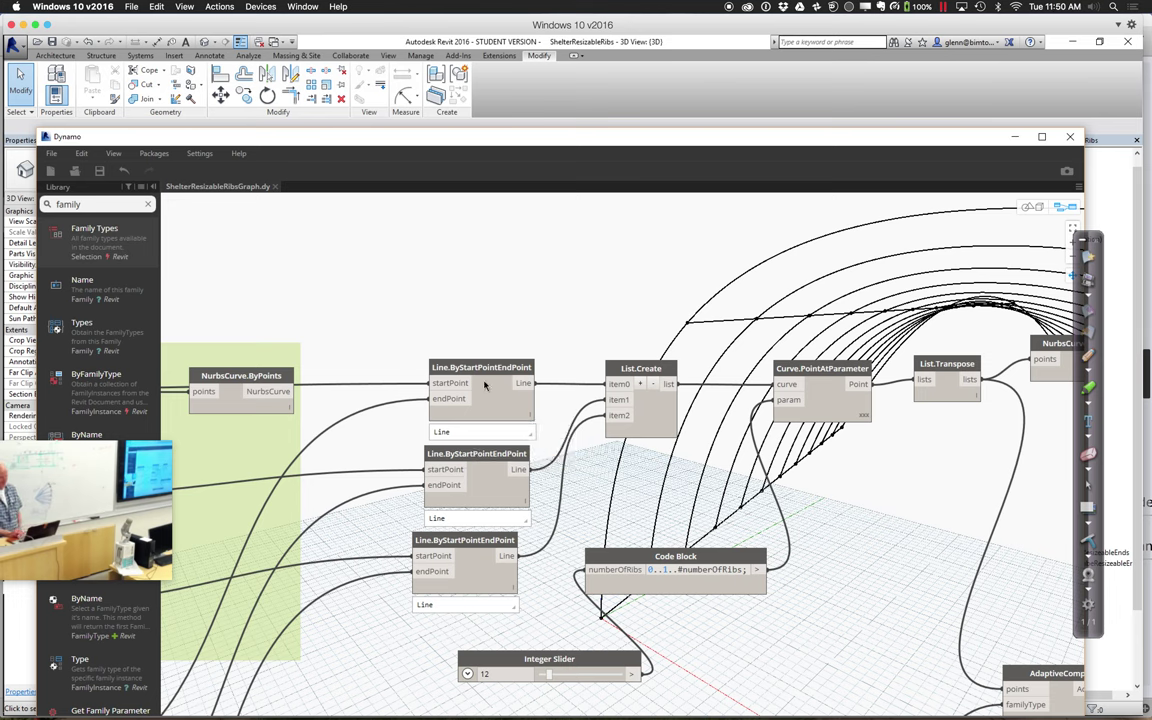
Step: Search the node library for point.y and place a Point.Y node above the first Line.ByStartPointEndPoint node
{"action": "left_click_drag", "start_coordinate": [484, 370], "coordinate": [471, 359]}
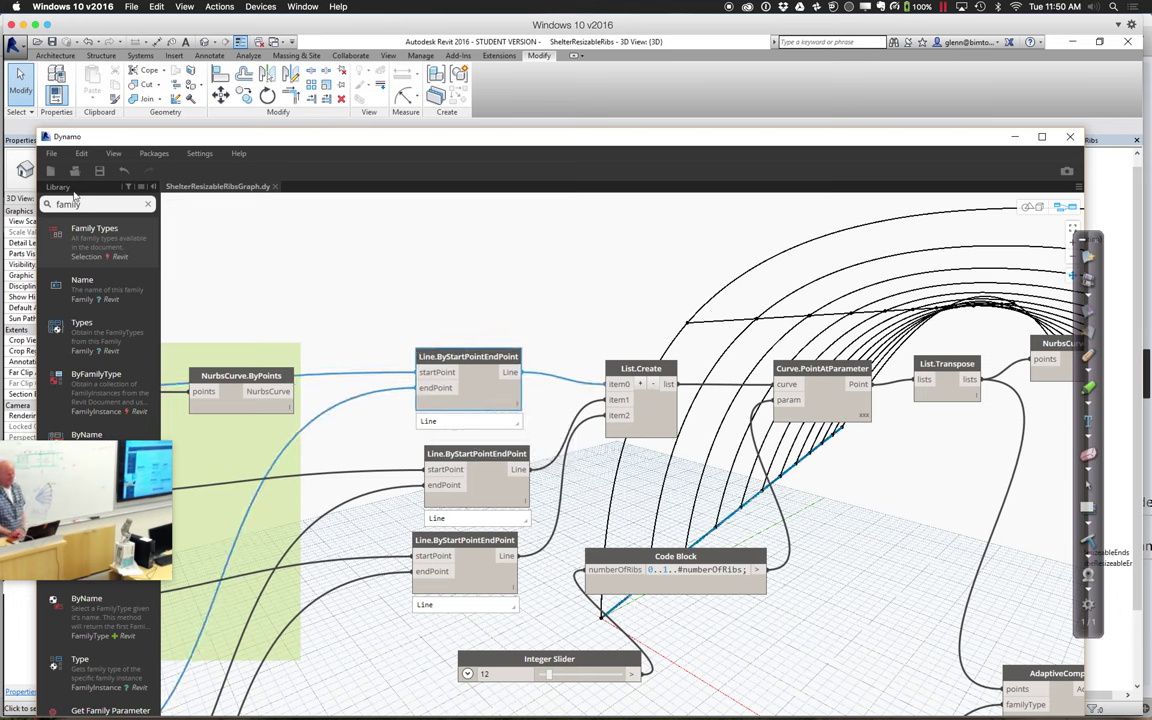
{"action": "left_click_drag", "start_coordinate": [84, 204], "coordinate": [45, 204]}
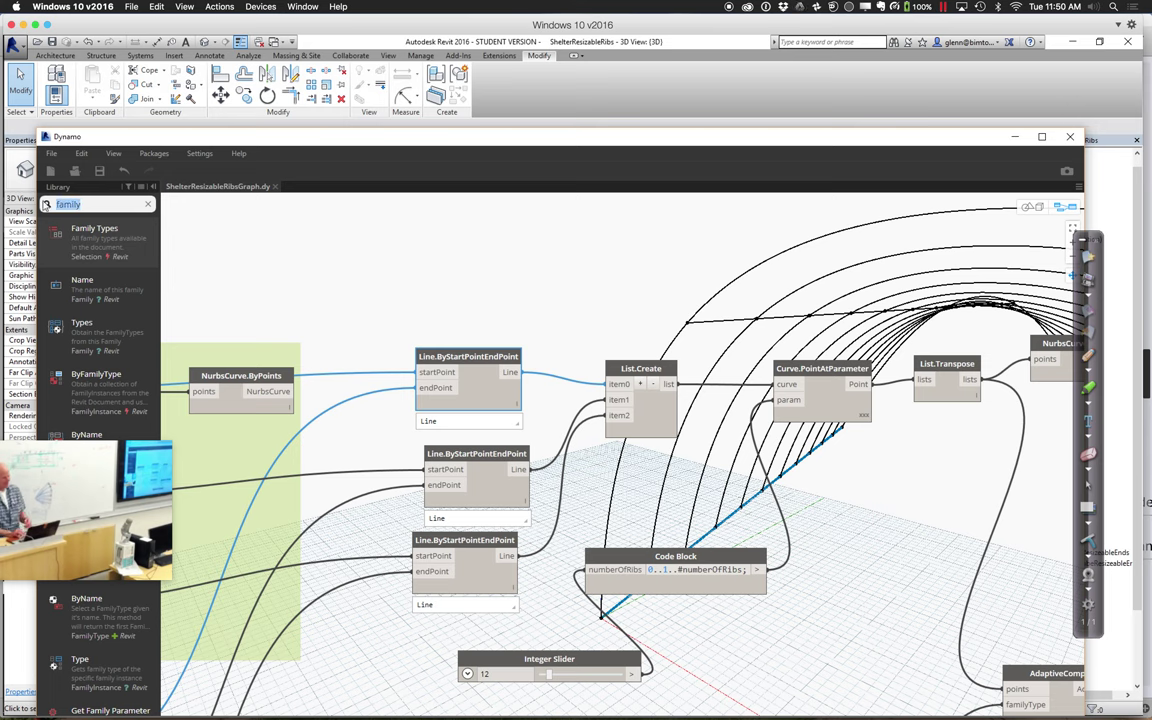
{"action": "type", "text": "poin"}
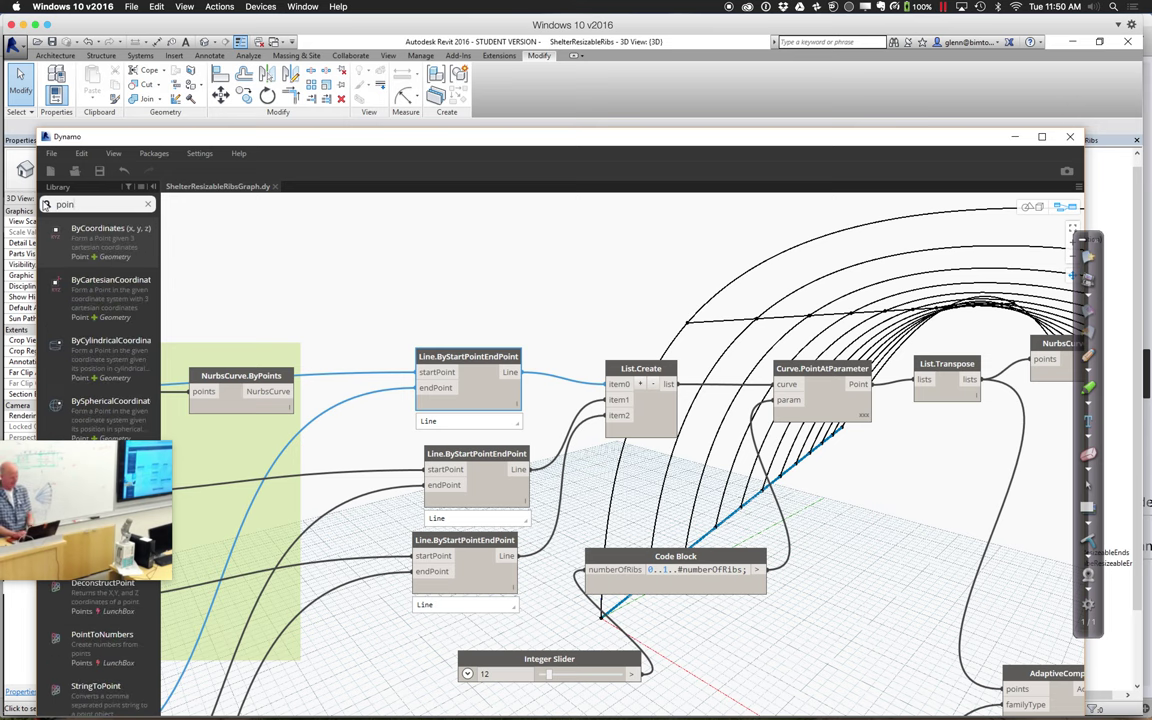
{"action": "type", "text": "t.y"}
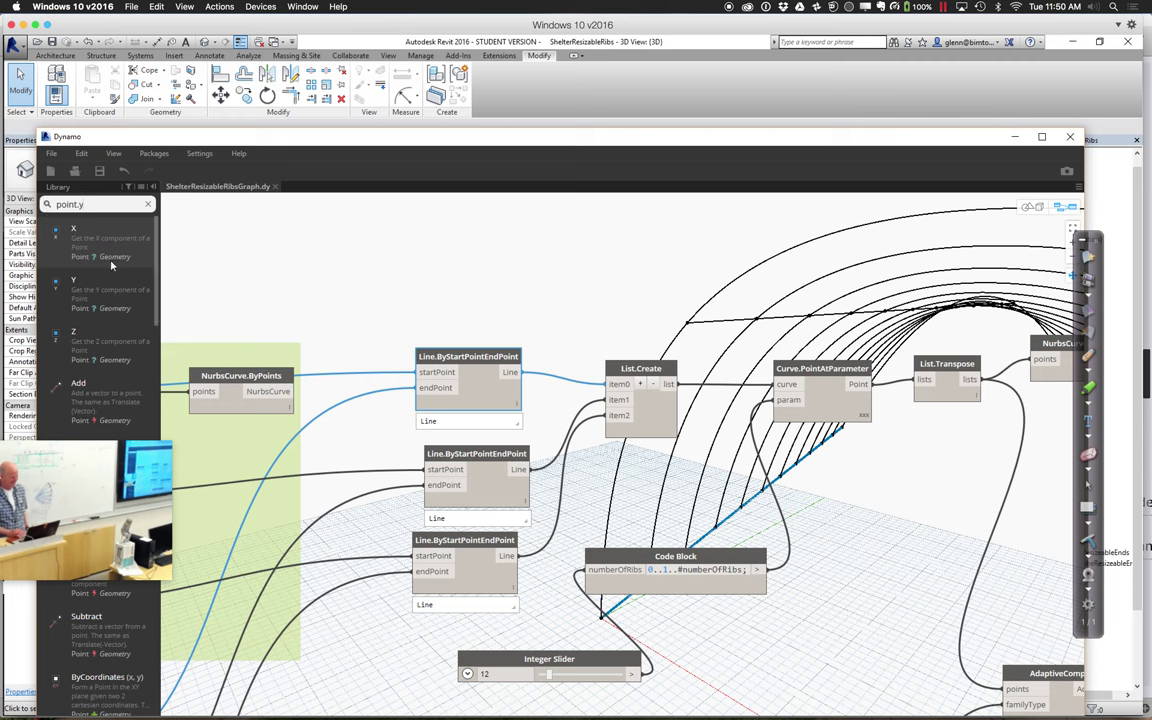
{"action": "left_click", "coordinate": [86, 303]}
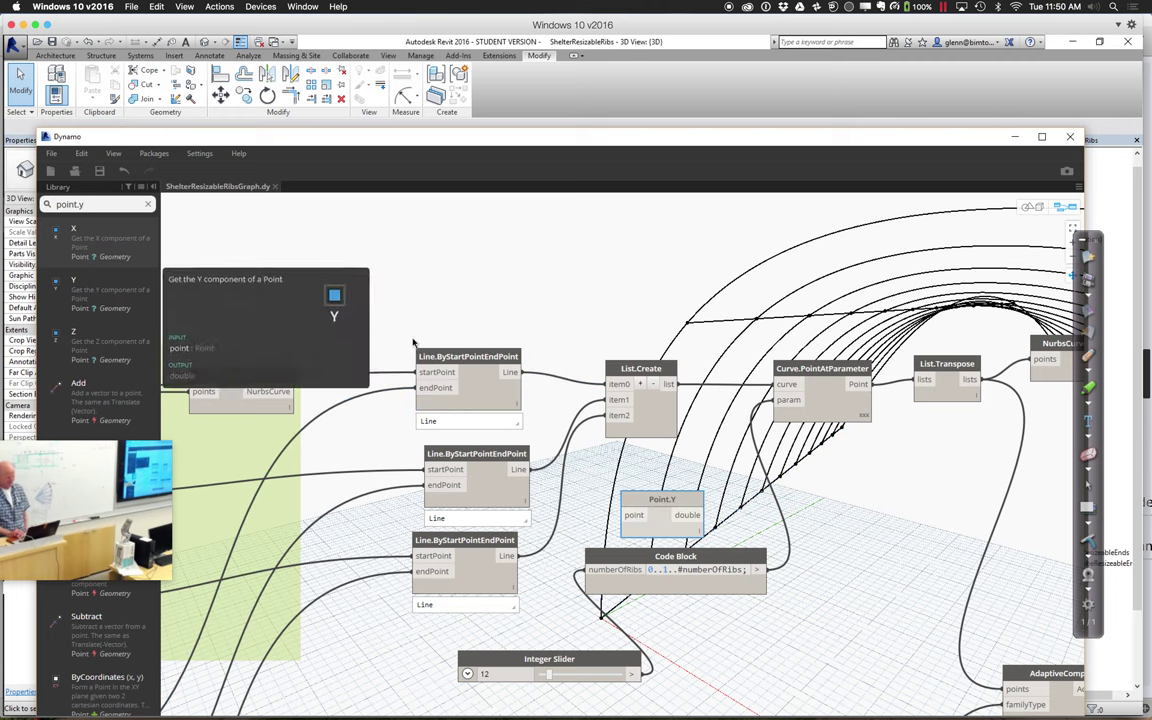
{"action": "left_click_drag", "start_coordinate": [641, 498], "coordinate": [551, 243]}
Step: Try feeding the first Line.ByStartPointEndPoint node's Line output into Point.Y, and check the upstream NurbsCurve.ByPoints output
{"action": "left_click_drag", "start_coordinate": [511, 372], "coordinate": [544, 261]}
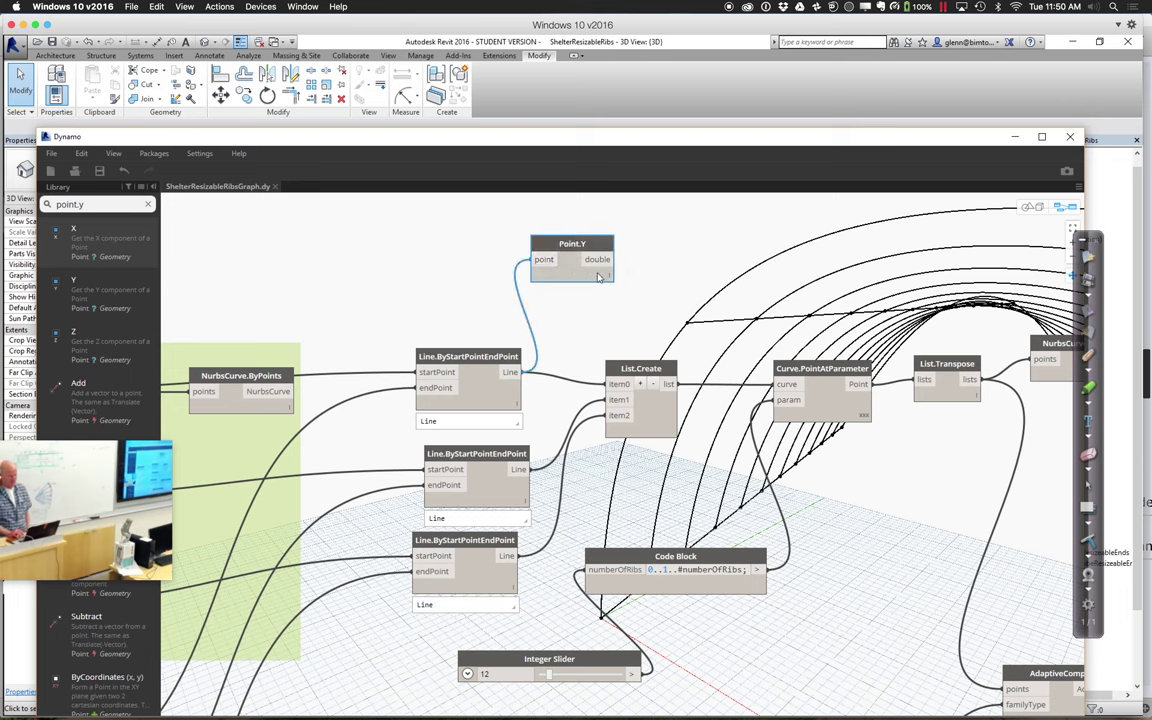
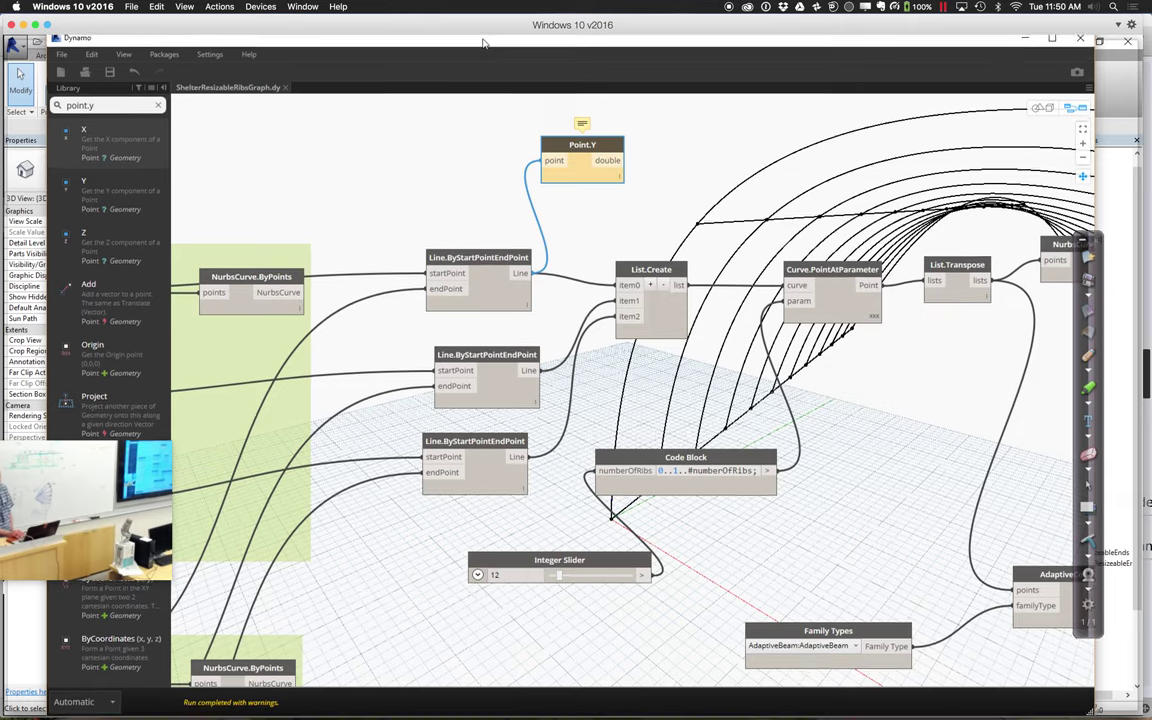
{"action": "left_click", "coordinate": [578, 256]}
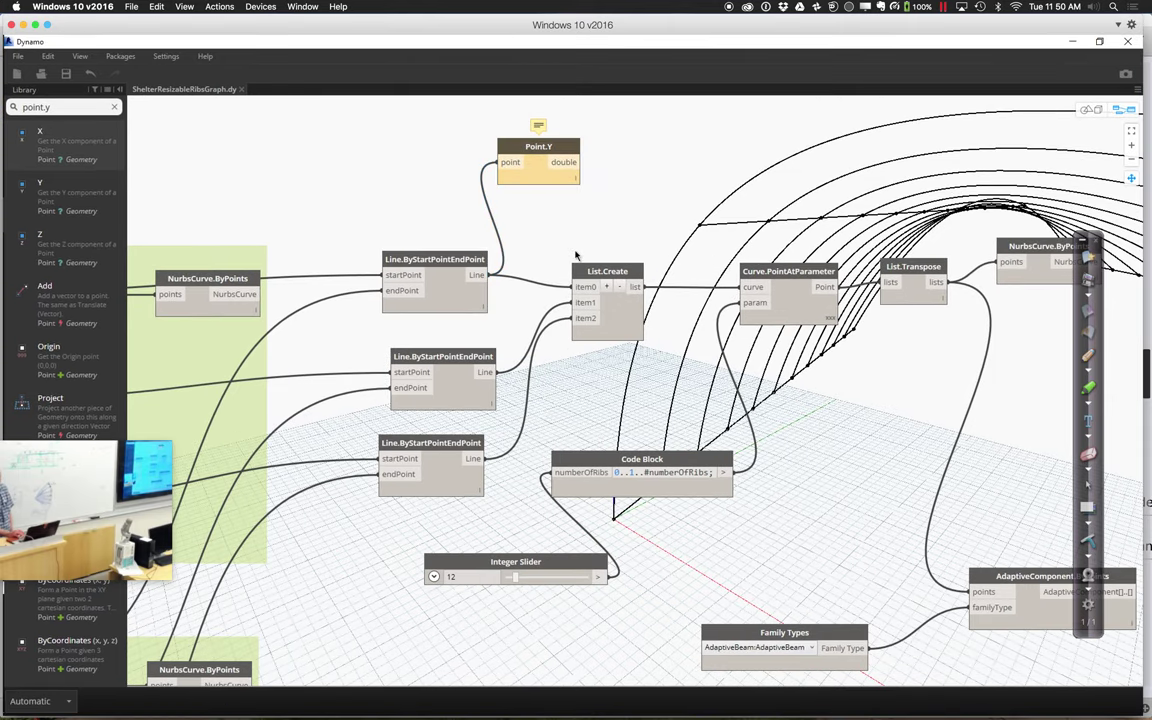
{"action": "mouse_move", "coordinate": [480, 302]}
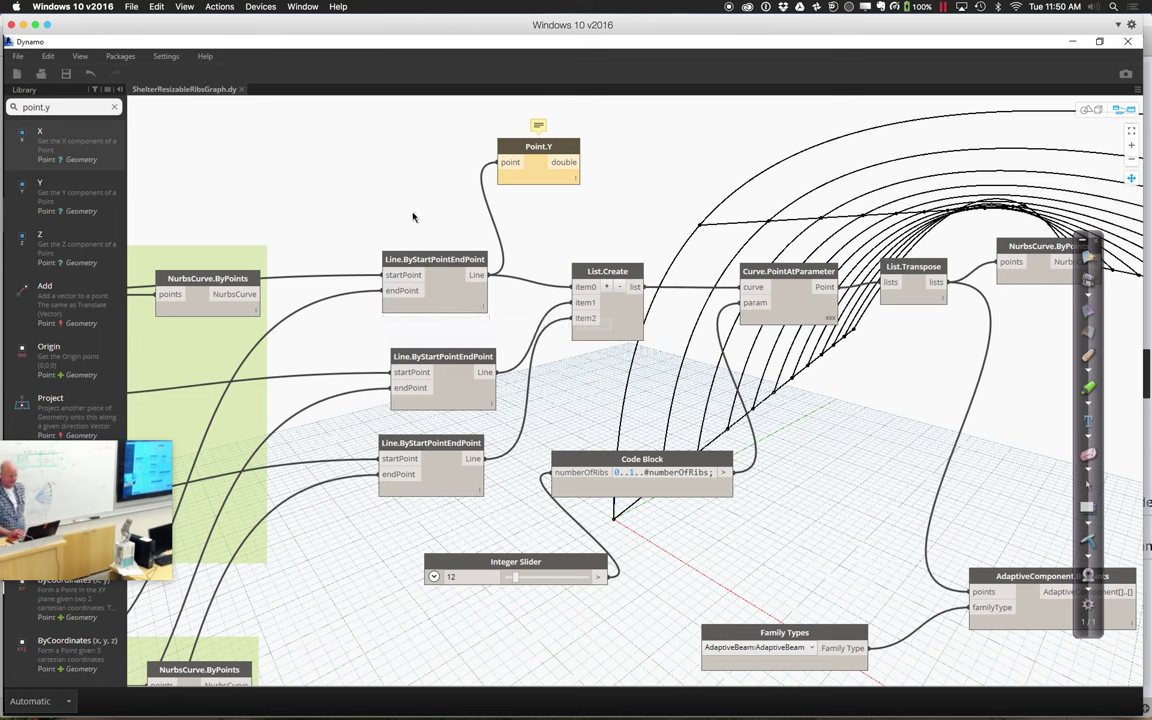
{"action": "left_click_drag", "start_coordinate": [530, 165], "coordinate": [410, 162]}
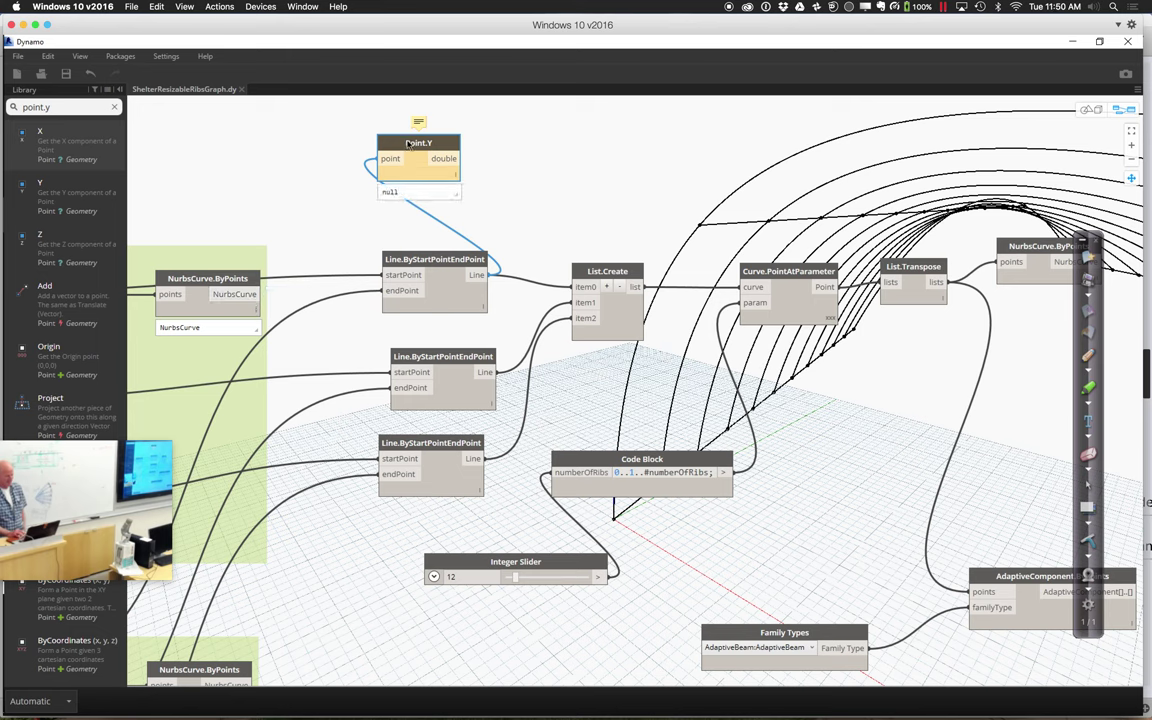
{"action": "left_click_drag", "start_coordinate": [408, 144], "coordinate": [497, 131]}
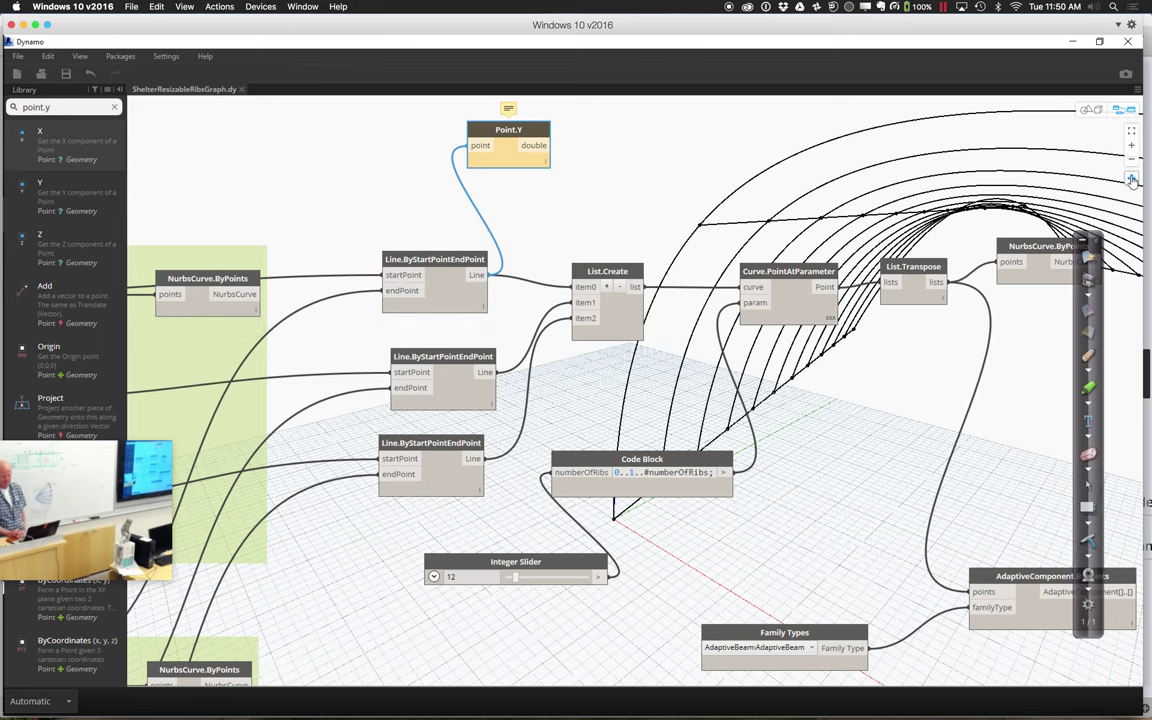
{"action": "middle_click_drag", "start_coordinate": [614, 226], "coordinate": [768, 242]}
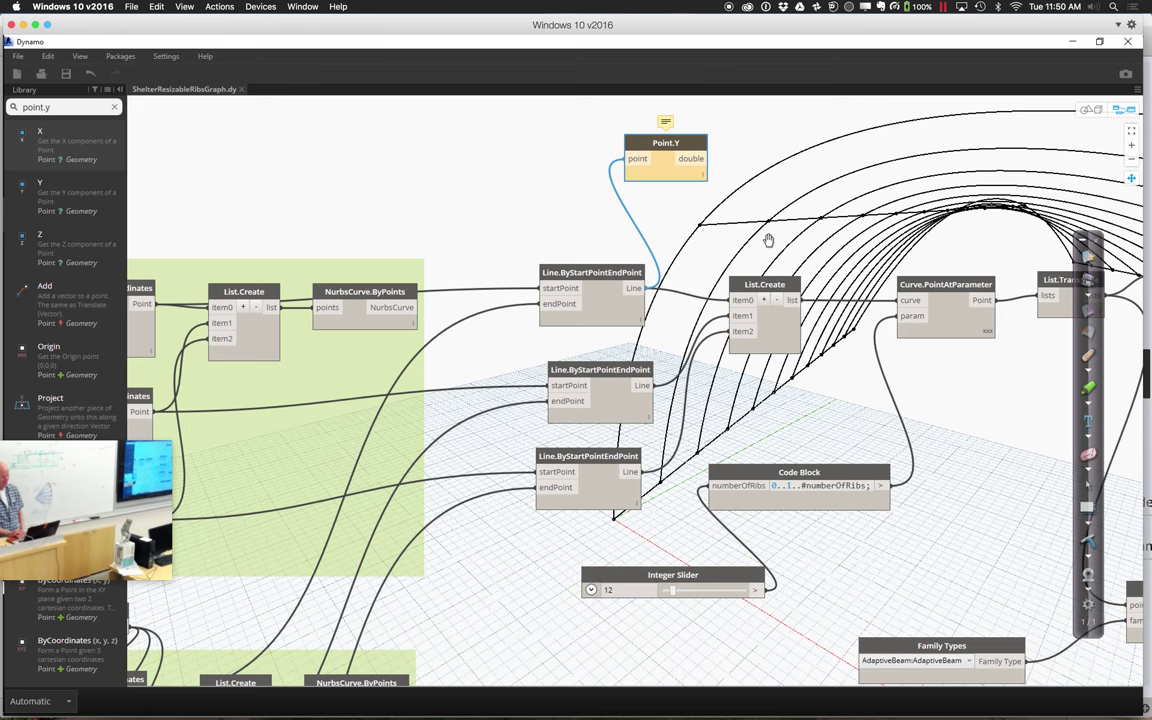
{"action": "mouse_move", "coordinate": [413, 301]}
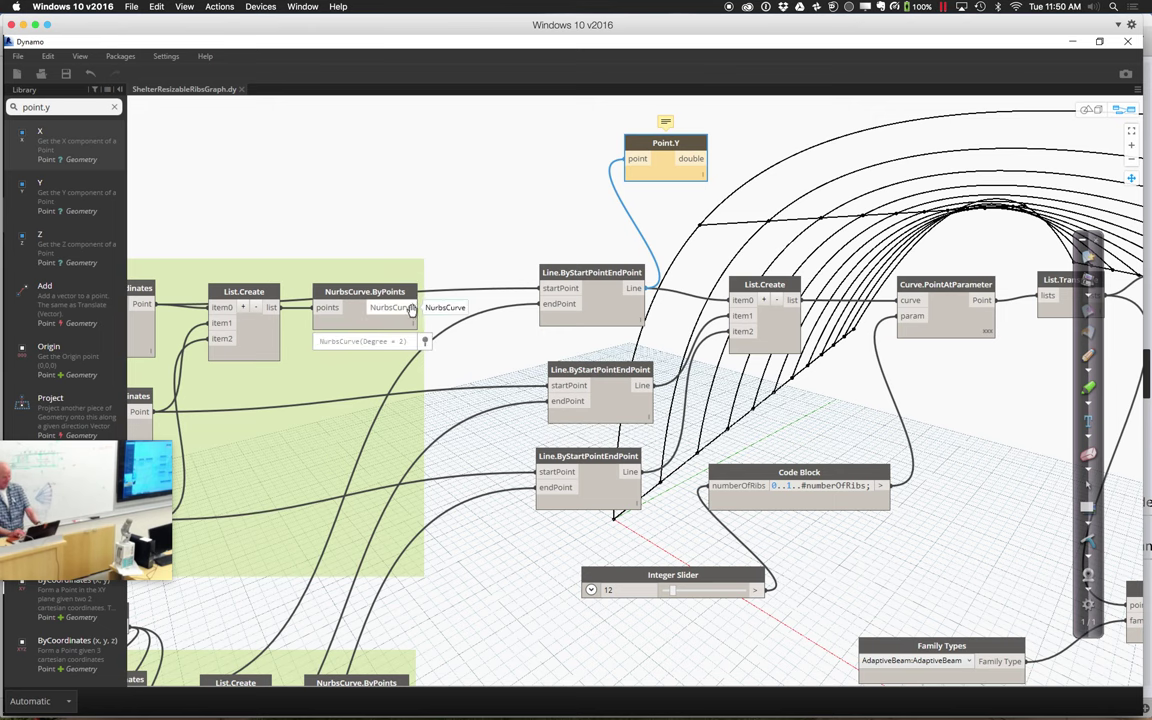
{"action": "mouse_move", "coordinate": [370, 297]}
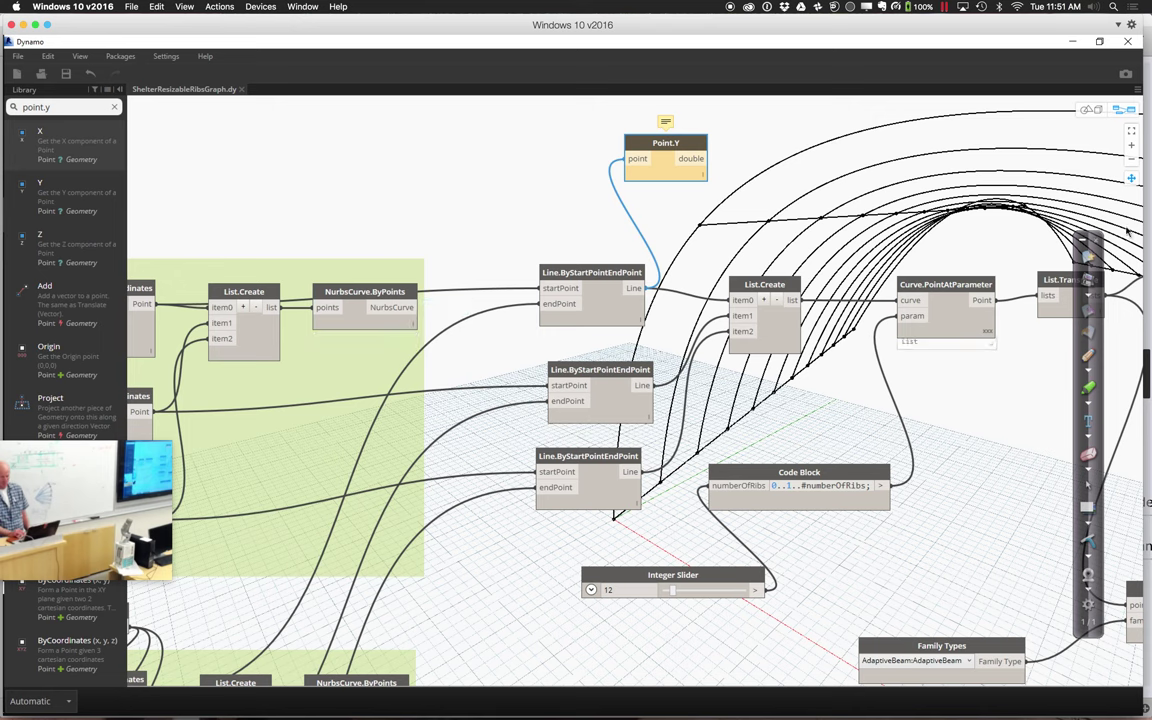
Step: Move Point.Y above Curve.PointAtParameter, connect that node's Point output to its point input and preview the Y values
{"action": "middle_click_drag", "start_coordinate": [945, 237], "coordinate": [698, 305]}
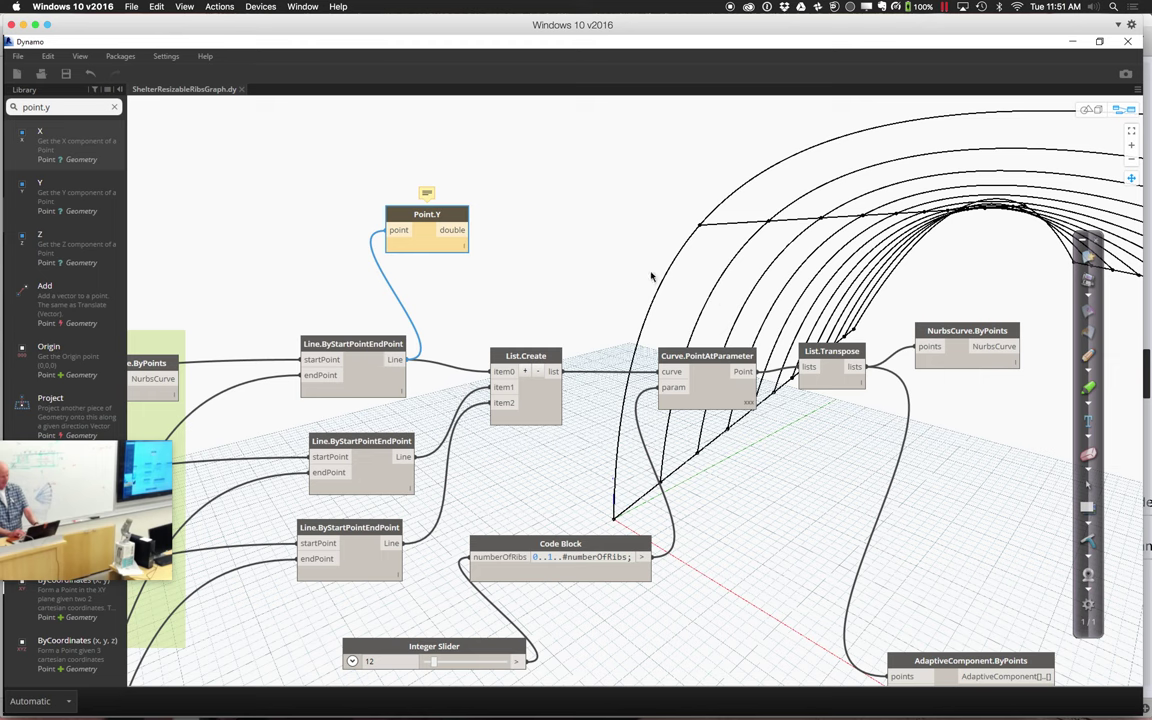
{"action": "left_click_drag", "start_coordinate": [451, 217], "coordinate": [781, 183]}
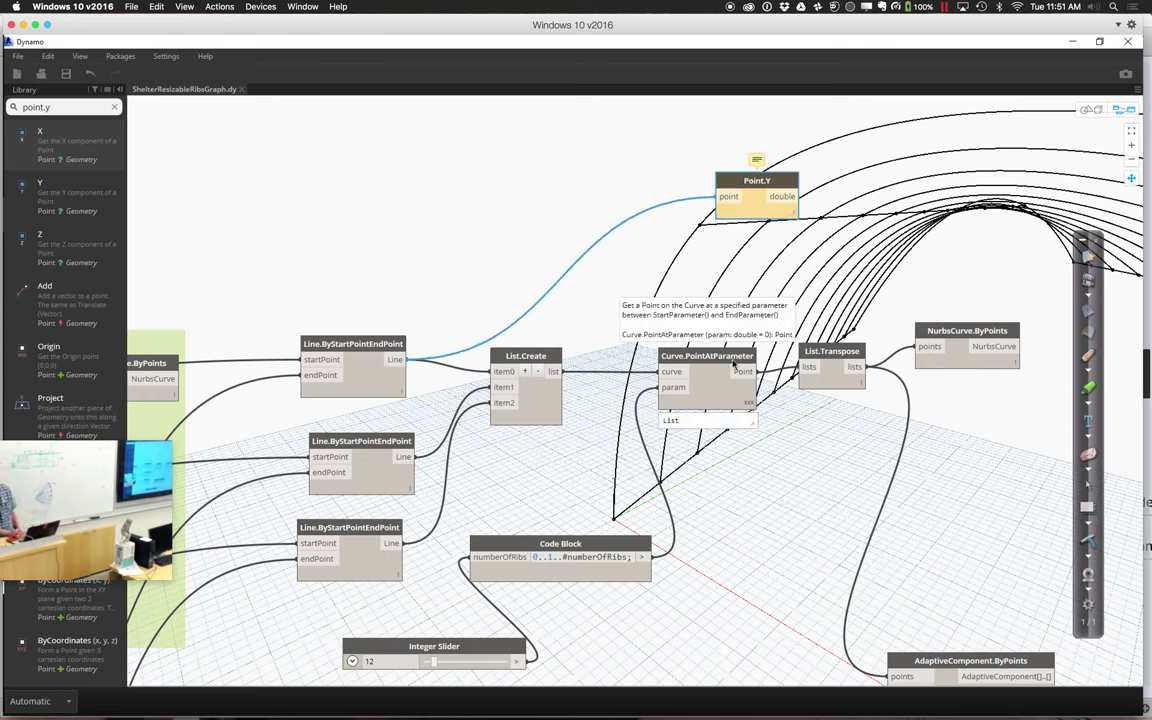
{"action": "mouse_move", "coordinate": [733, 366]}
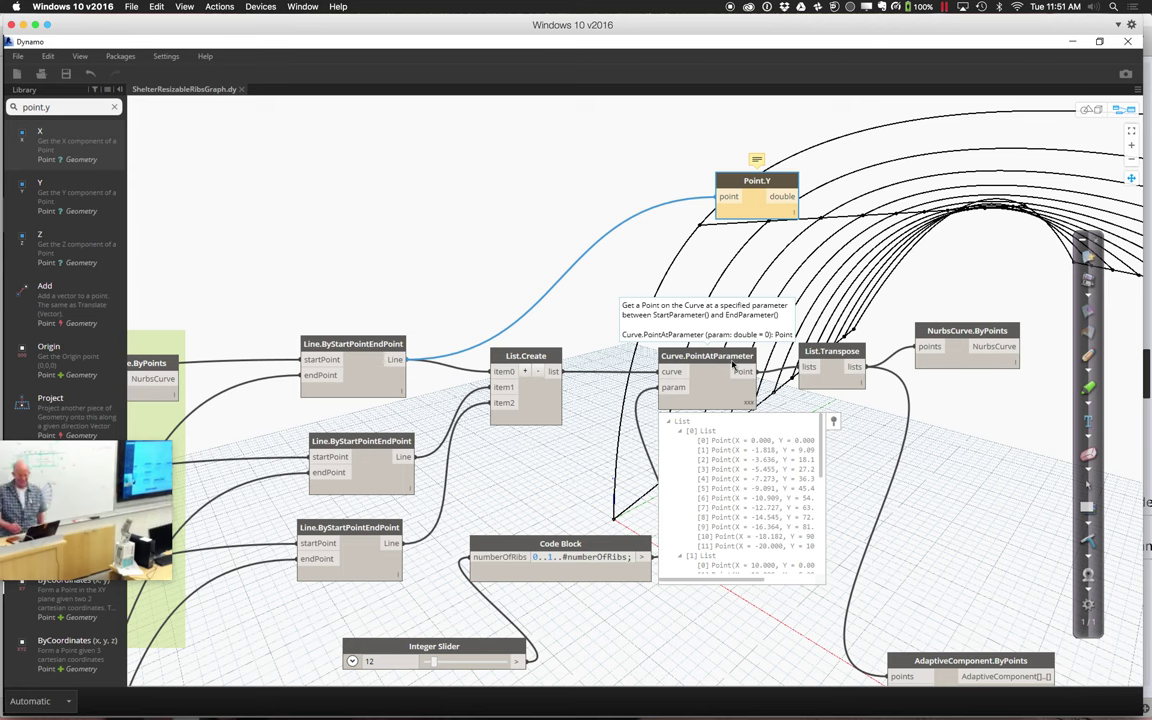
{"action": "left_click_drag", "start_coordinate": [775, 181], "coordinate": [848, 161]}
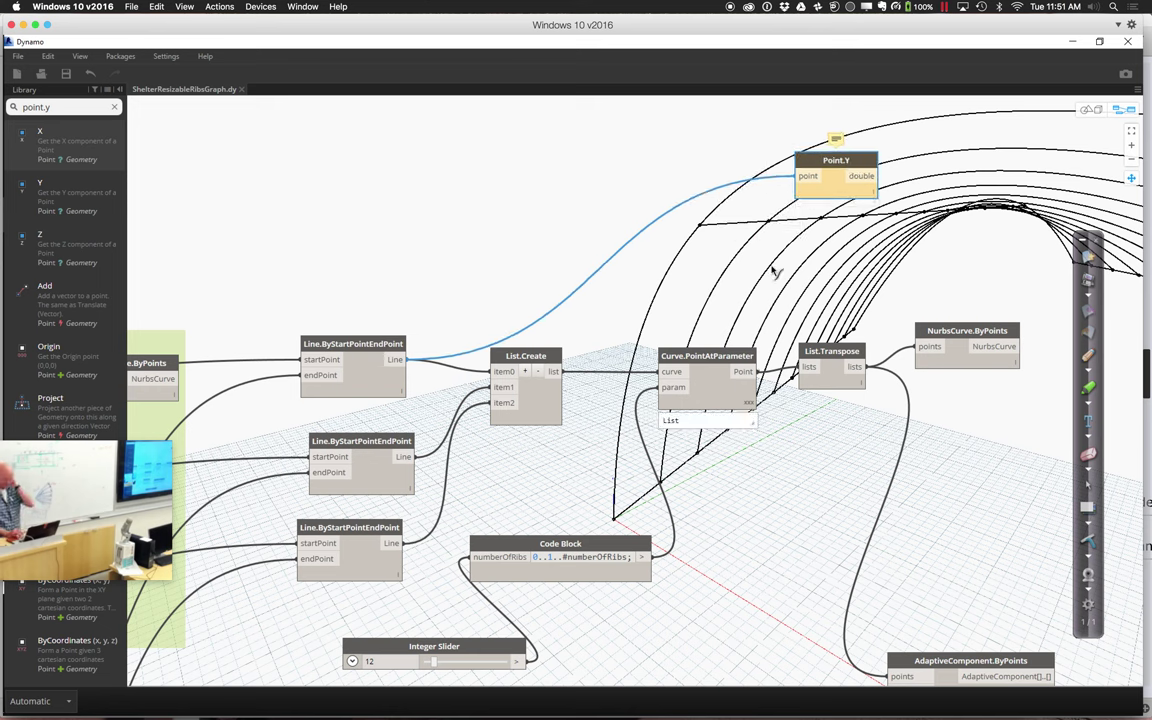
{"action": "left_click", "coordinate": [748, 371]}
{"action": "left_click", "coordinate": [806, 180]}
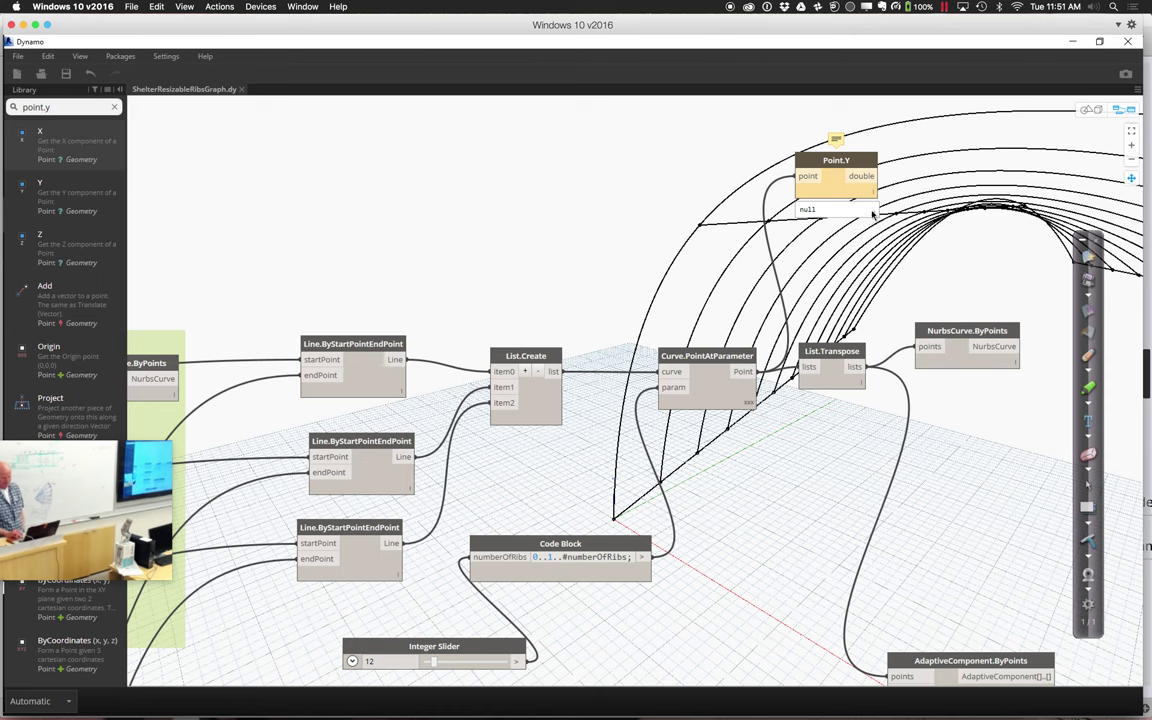
{"action": "left_click_drag", "start_coordinate": [842, 173], "coordinate": [831, 160]}
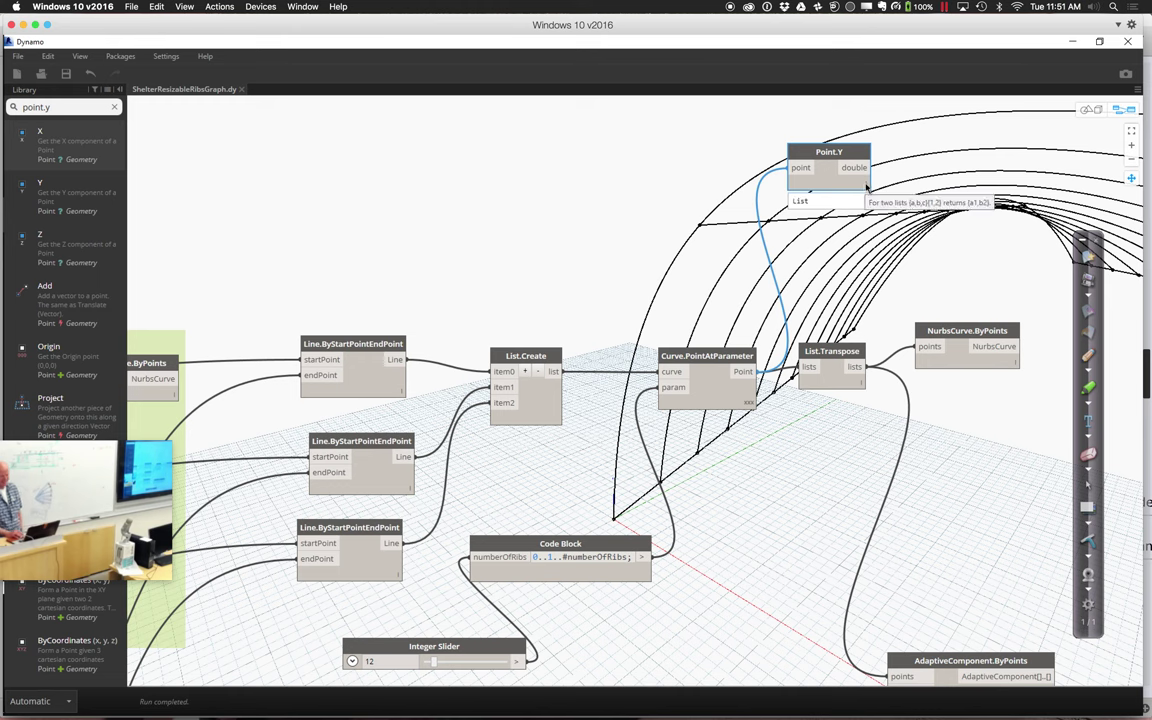
{"action": "mouse_move", "coordinate": [866, 205]}
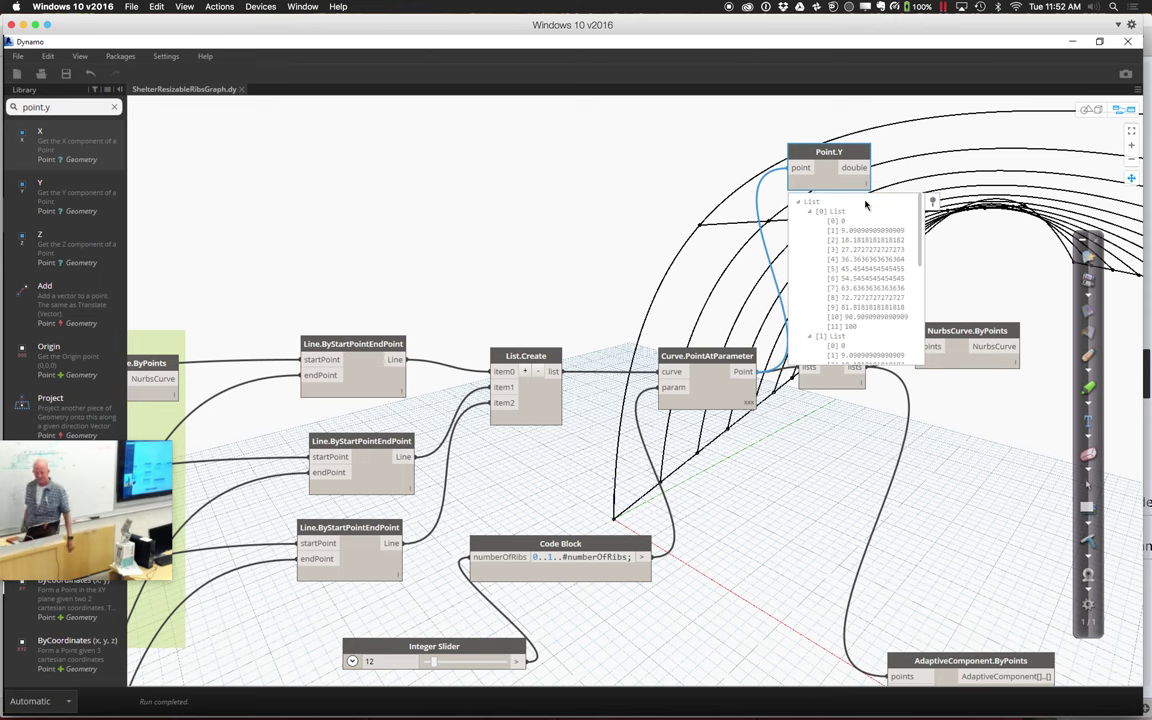
Step: Move the AdaptiveComponent.ByPoints node up, closer to NurbsCurve.ByPoints
{"action": "left_click", "coordinate": [1131, 178]}
{"action": "left_click_drag", "start_coordinate": [584, 175], "coordinate": [228, 168]}
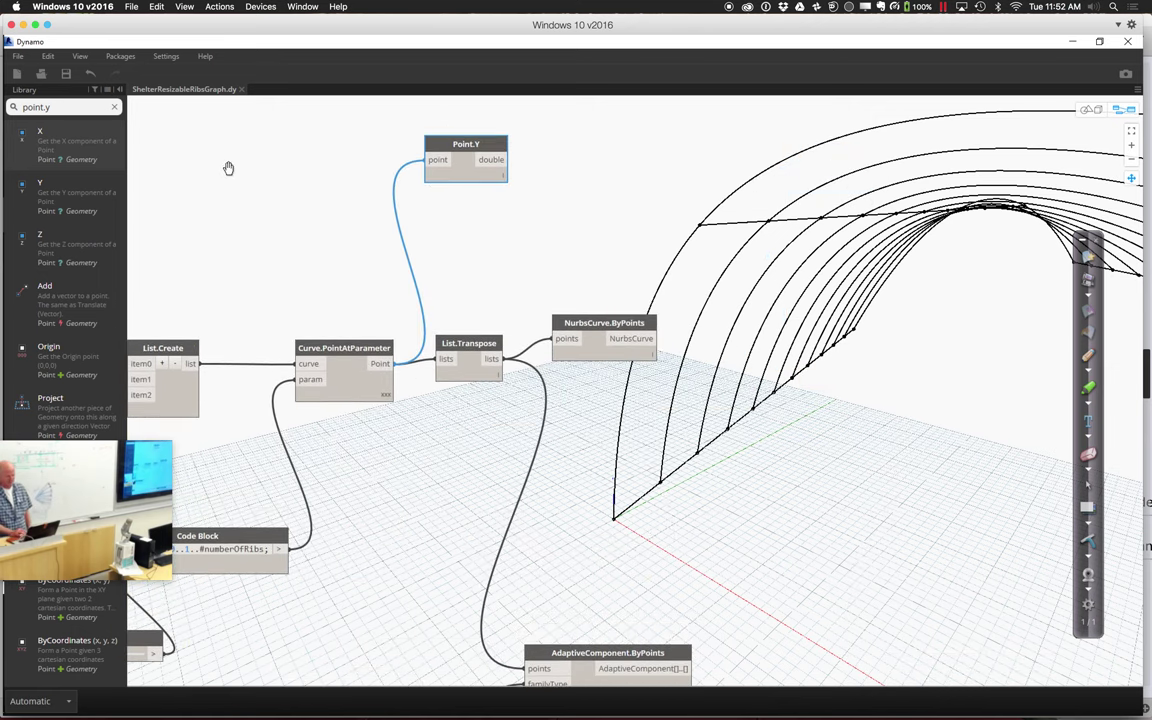
{"action": "left_click_drag", "start_coordinate": [586, 655], "coordinate": [625, 571]}
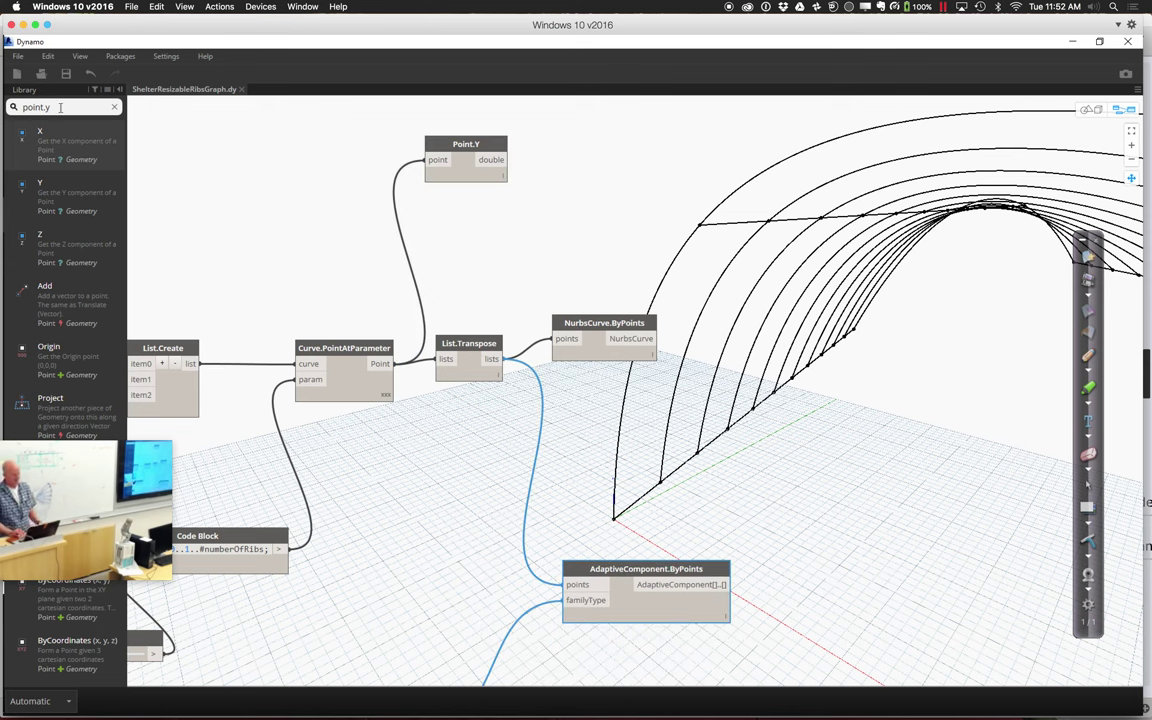
Step: Search for element.set, place Element.SetParameterByName to the right of AdaptiveComponent.ByPoints, and connect that node's output to the element input
{"action": "mouse_move", "coordinate": [3, 113]}
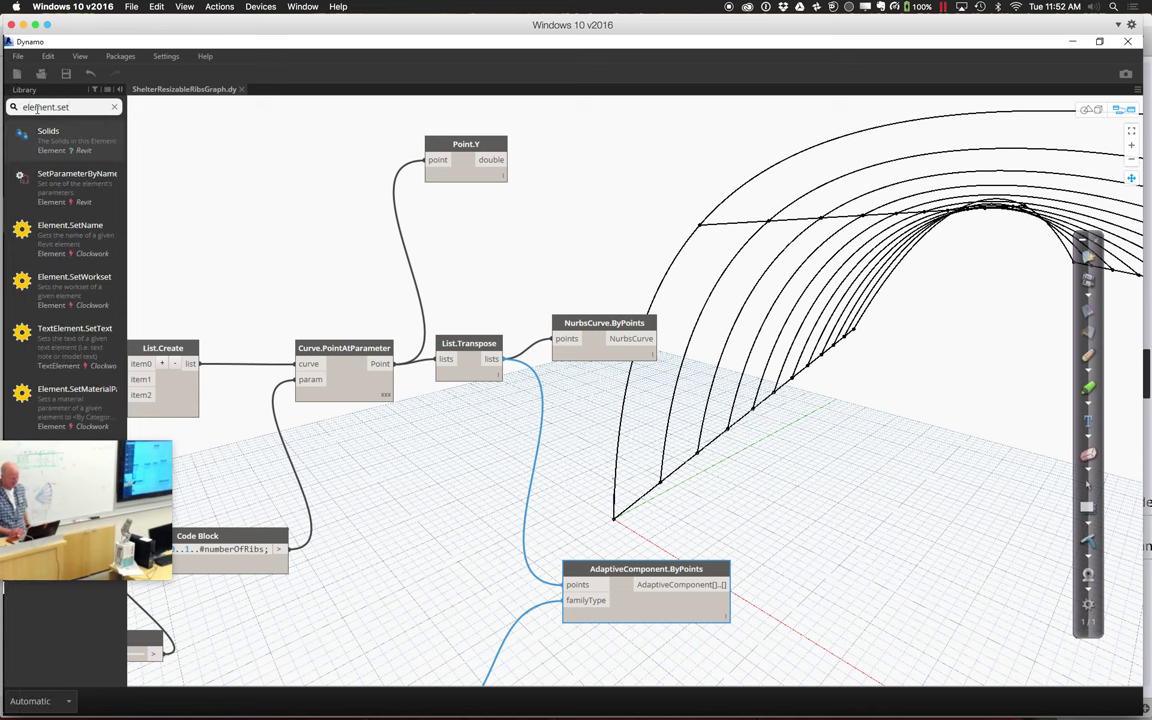
{"action": "left_click", "coordinate": [88, 177]}
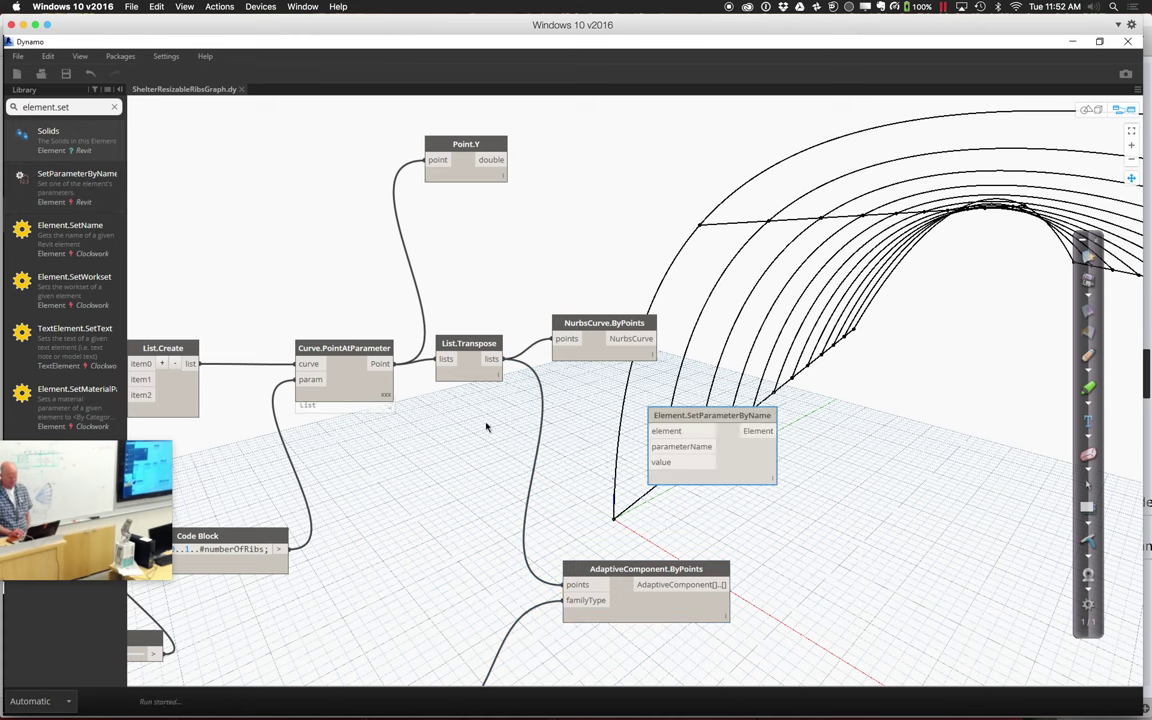
{"action": "left_click_drag", "start_coordinate": [688, 420], "coordinate": [904, 440]}
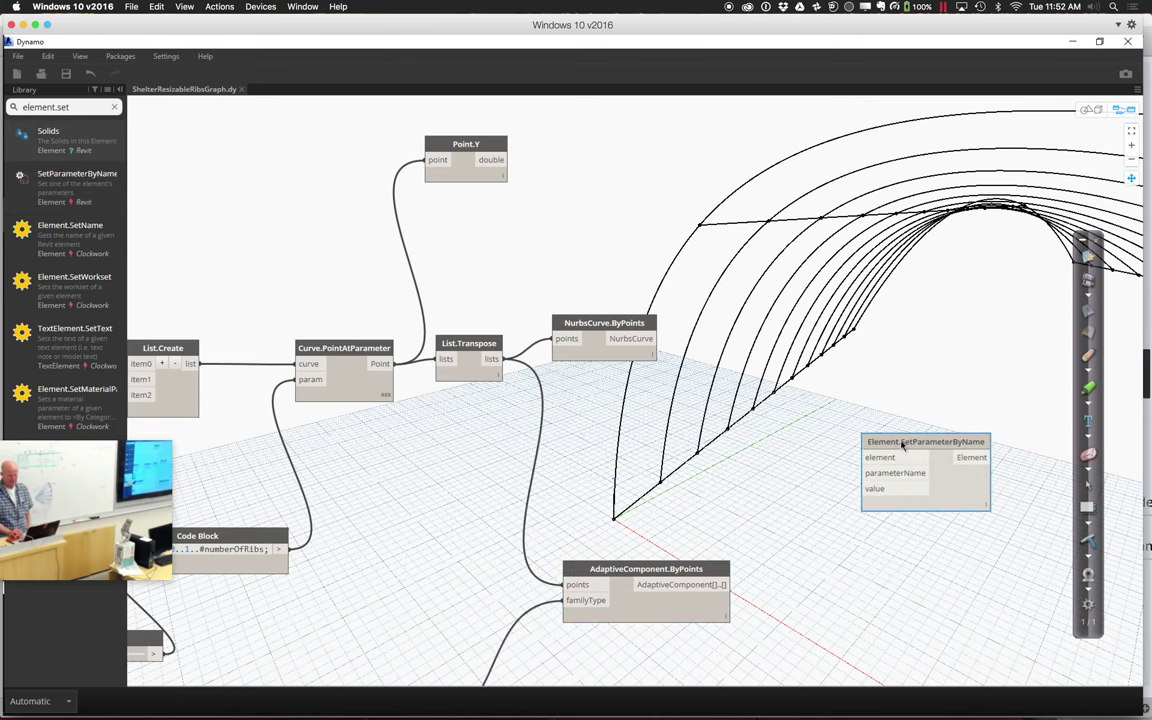
{"action": "left_click", "coordinate": [727, 584]}
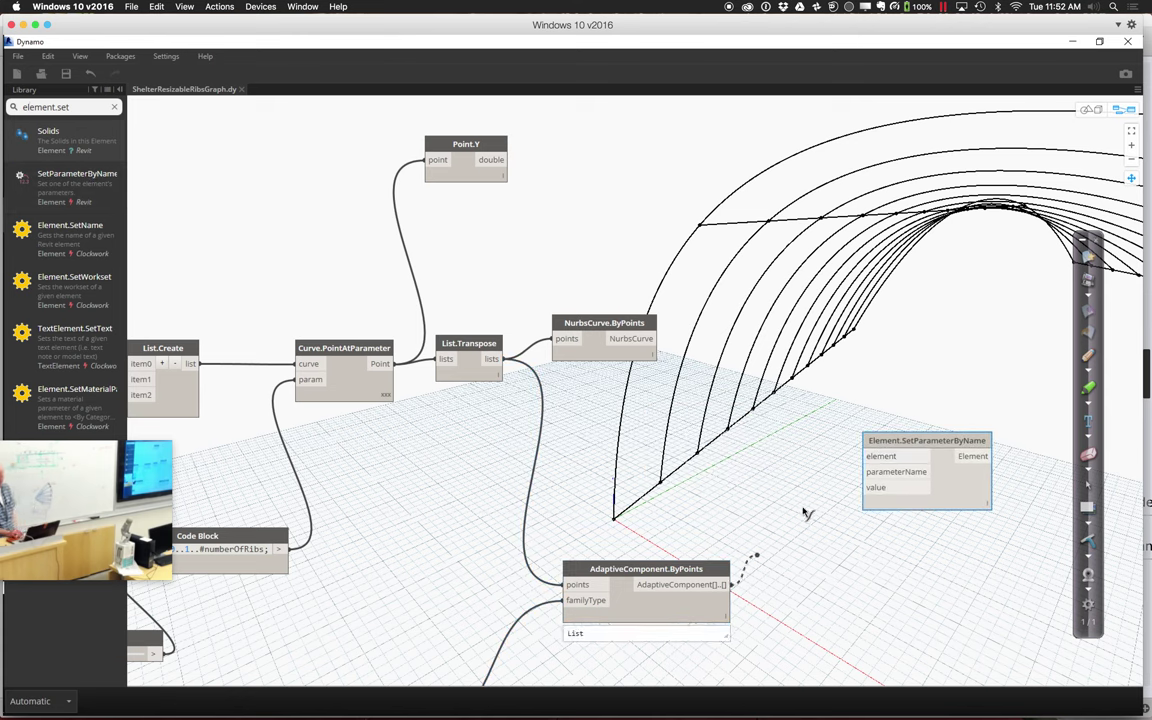
{"action": "left_click", "coordinate": [867, 457]}
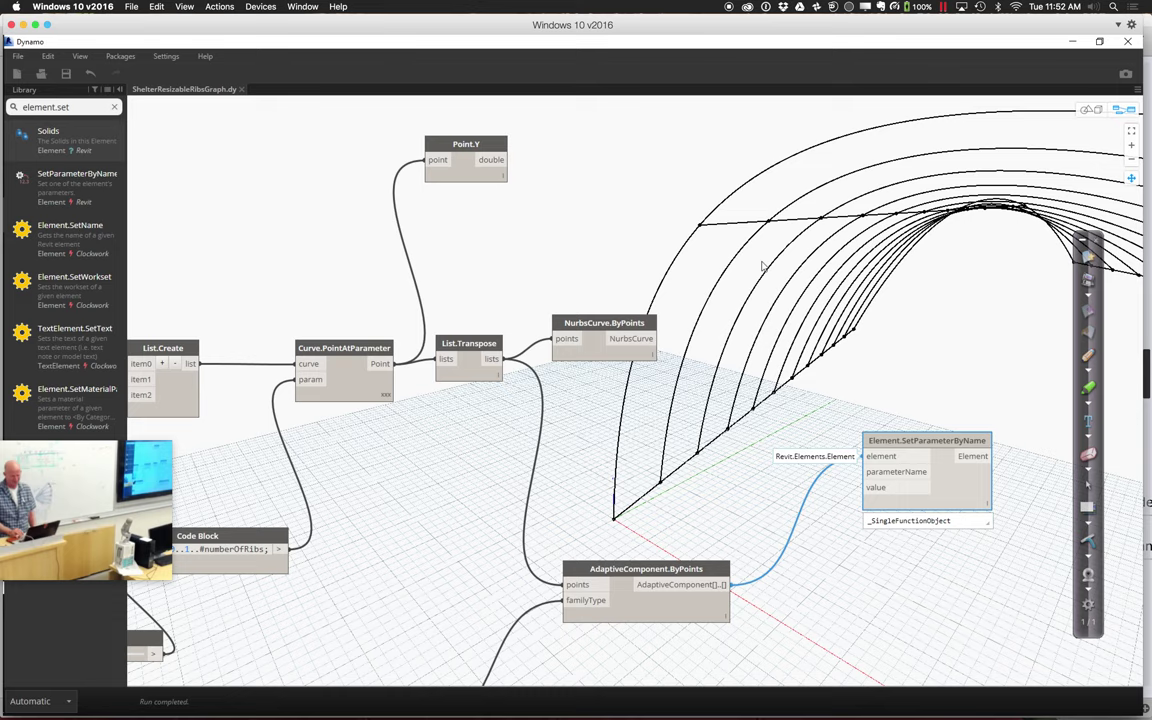
Step: Uncover the Revit 3D view and select one rib to check the exact name of its depth parameter
{"action": "left_click_drag", "start_coordinate": [590, 47], "coordinate": [570, 412]}
{"action": "left_click", "coordinate": [532, 256]}
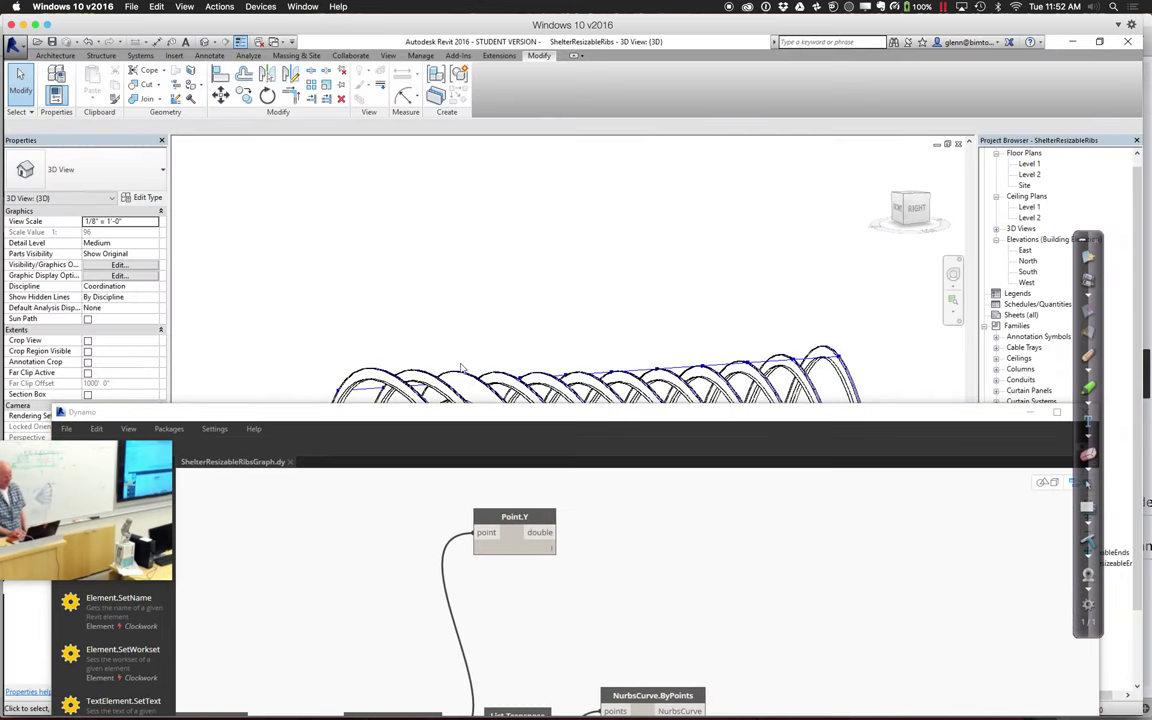
{"action": "left_click", "coordinate": [416, 340]}
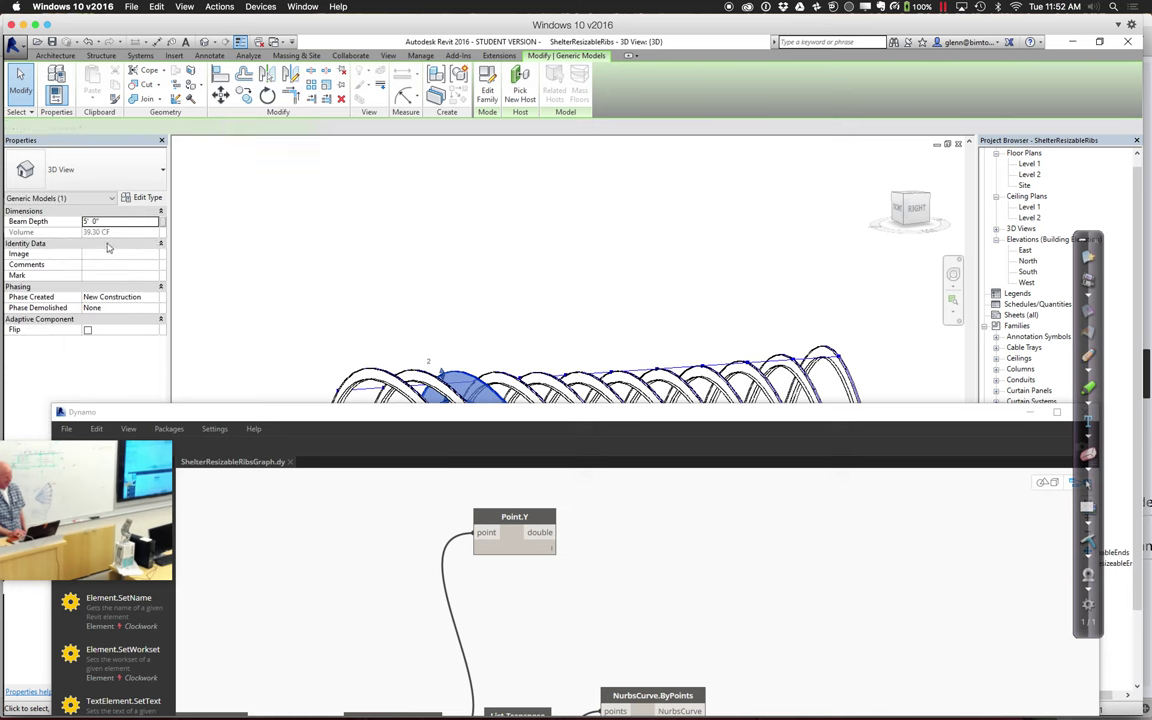
Step: Bring the Dynamo graph back, add a code block containing "Beam Depth"; and connect it to the parameterName input of Element.SetParameterByName
{"action": "left_click_drag", "start_coordinate": [350, 416], "coordinate": [315, 125]}
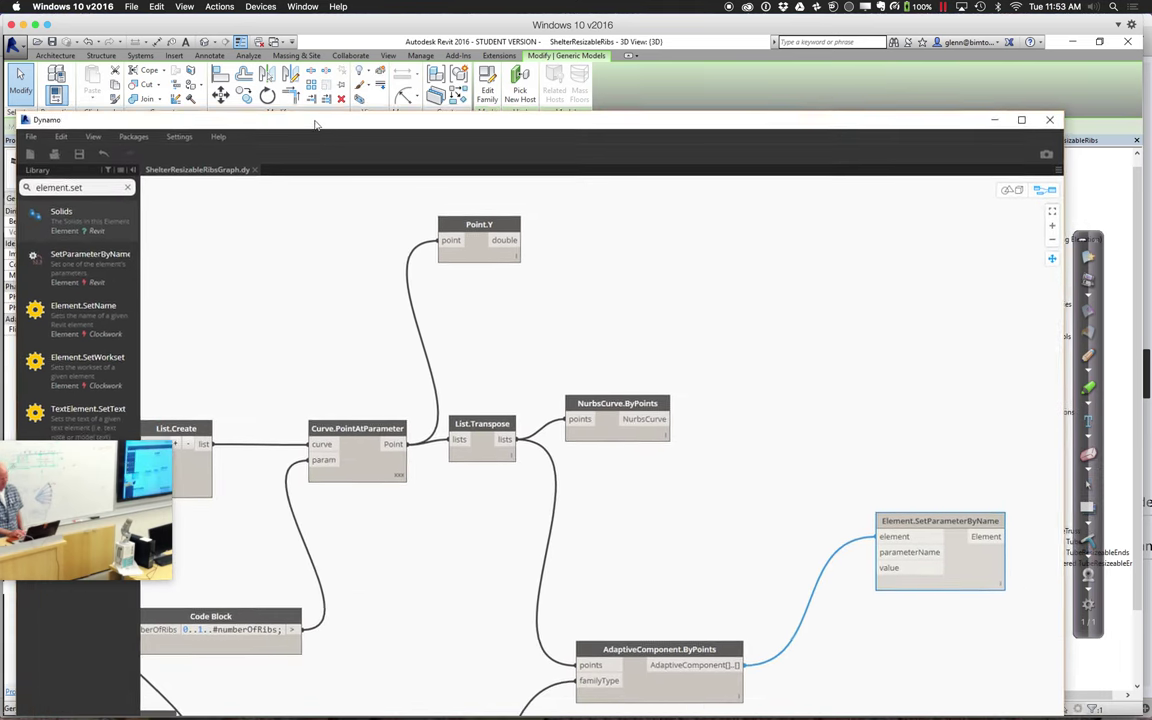
{"action": "double_click", "coordinate": [777, 568]}
{"action": "type", "text": "\"Be"}
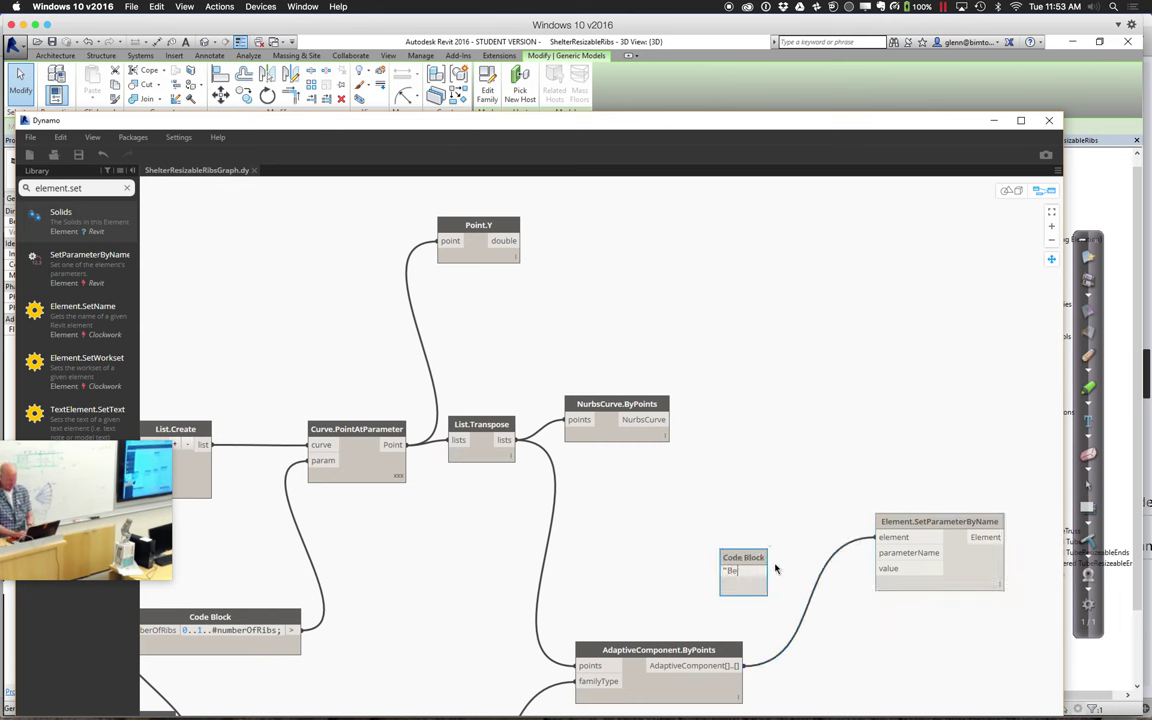
{"action": "type", "text": "am Depth"}
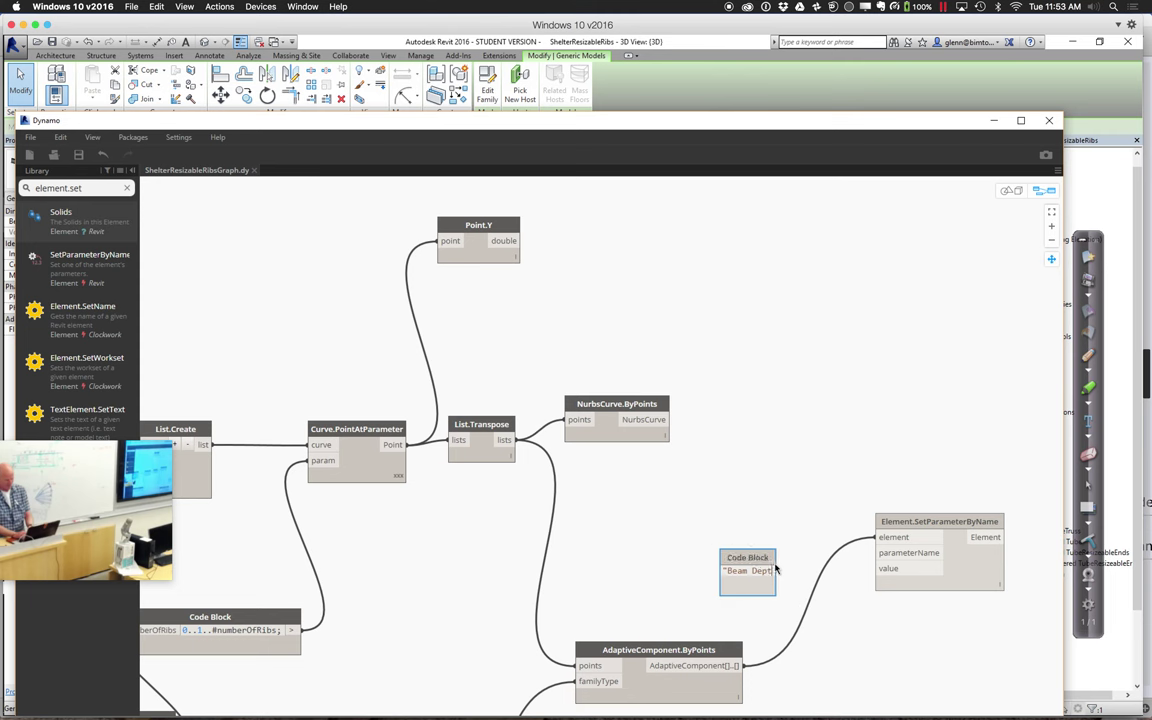
{"action": "type", "text": "\";"}
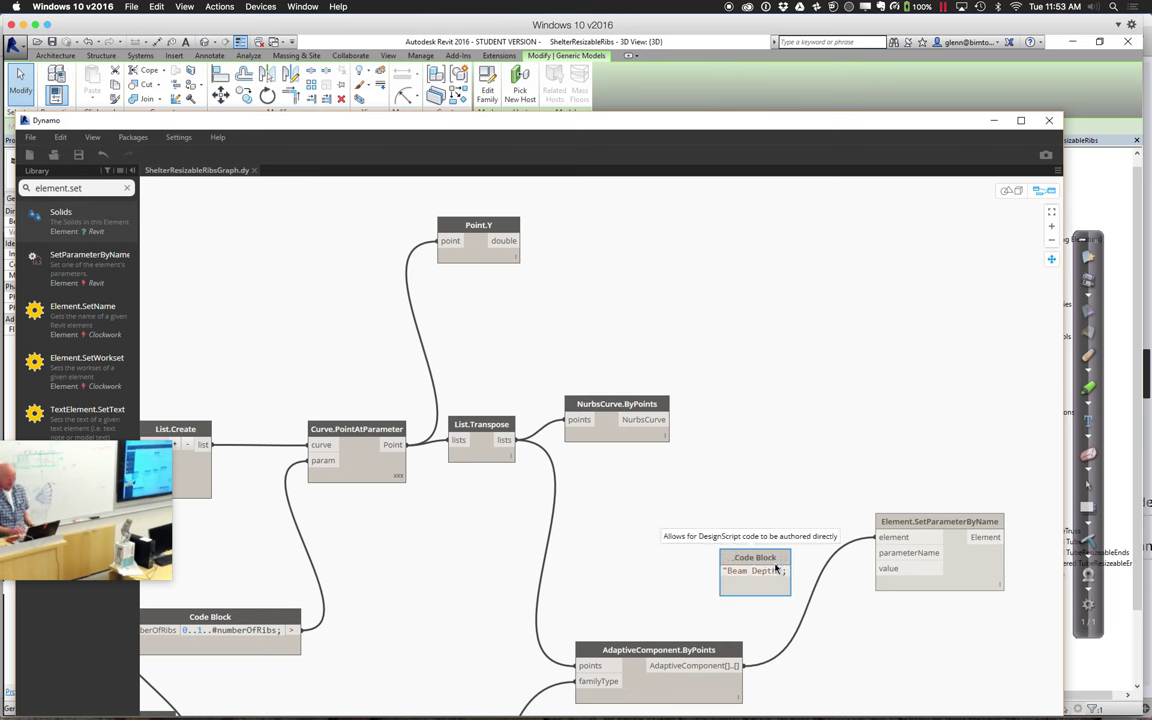
{"action": "left_click", "coordinate": [794, 432]}
{"action": "left_click", "coordinate": [901, 559]}
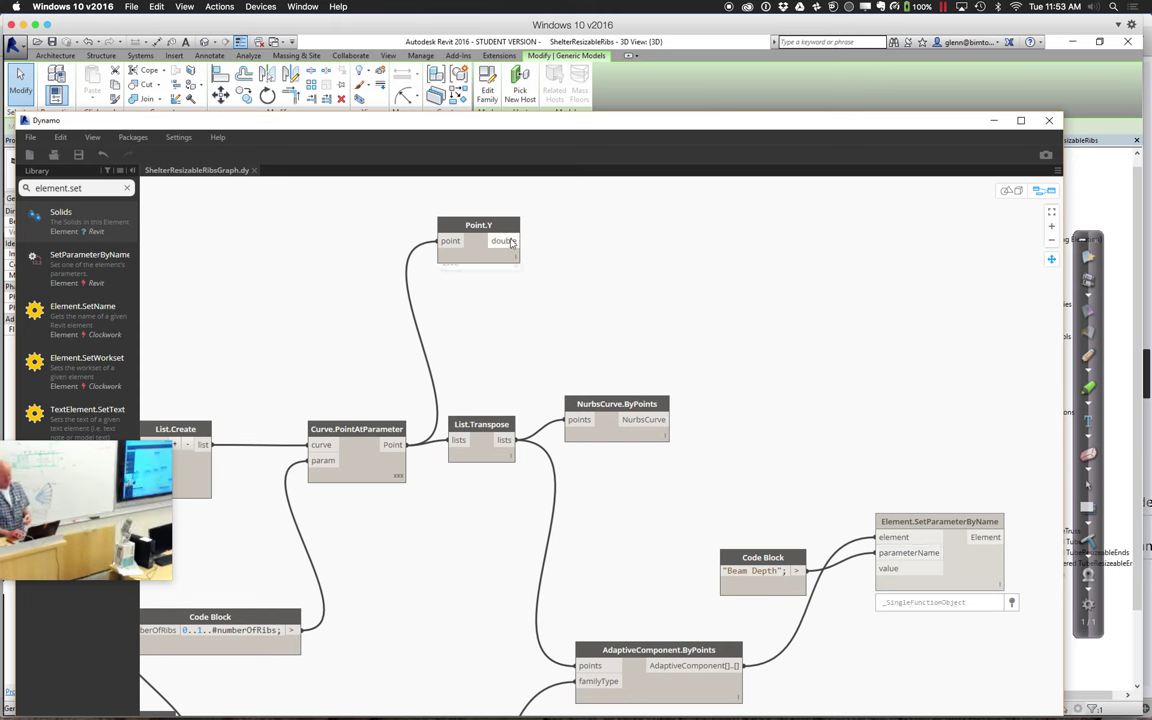
Step: Search the node library for list.get and place a List.GetItemAtIndex node to the right of Point.Y
{"action": "mouse_move", "coordinate": [517, 279]}
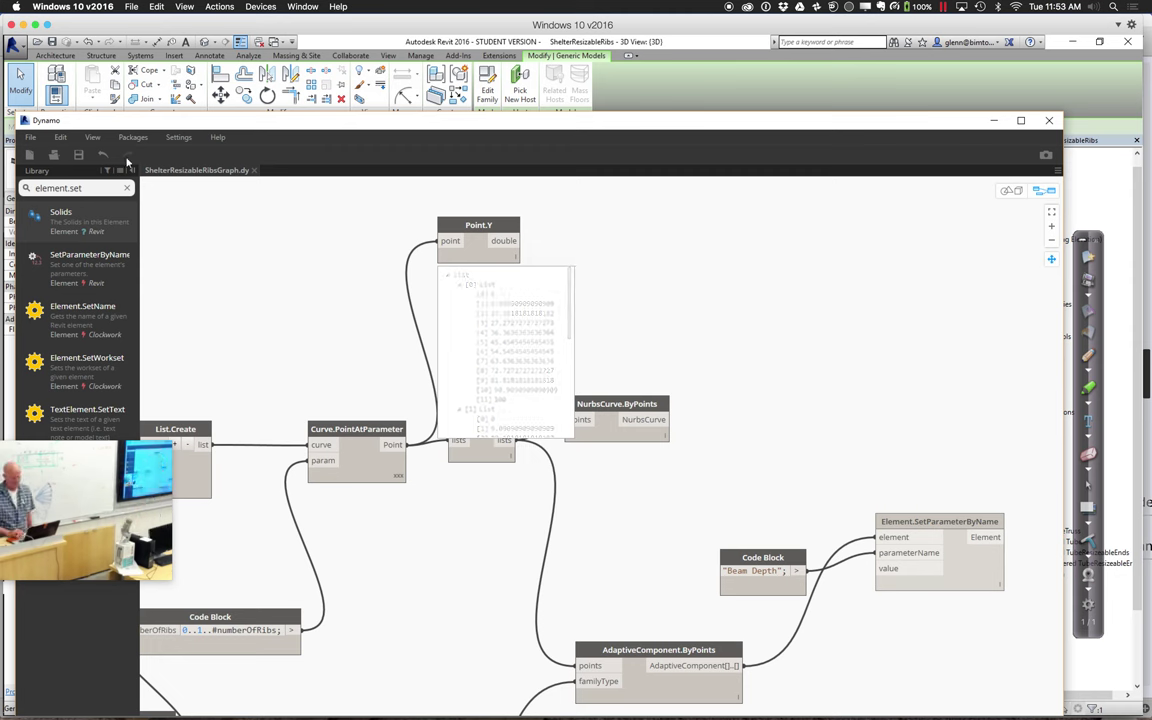
{"action": "left_click_drag", "start_coordinate": [94, 187], "coordinate": [37, 188]}
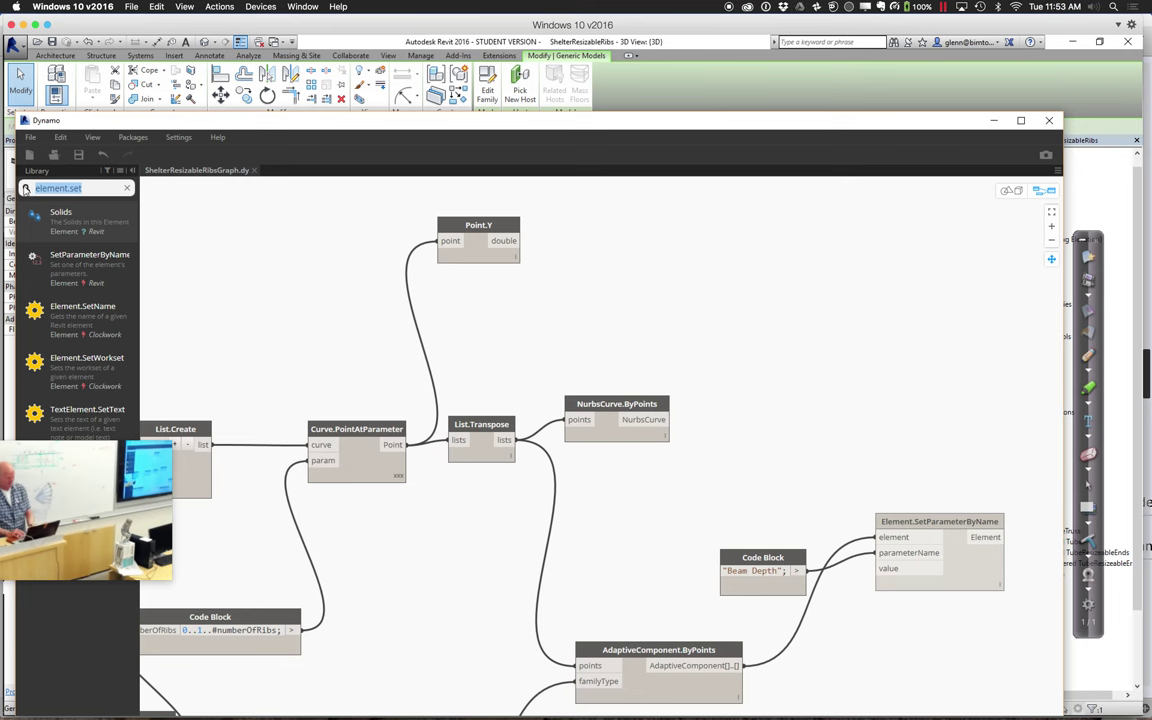
{"action": "type", "text": "list."}
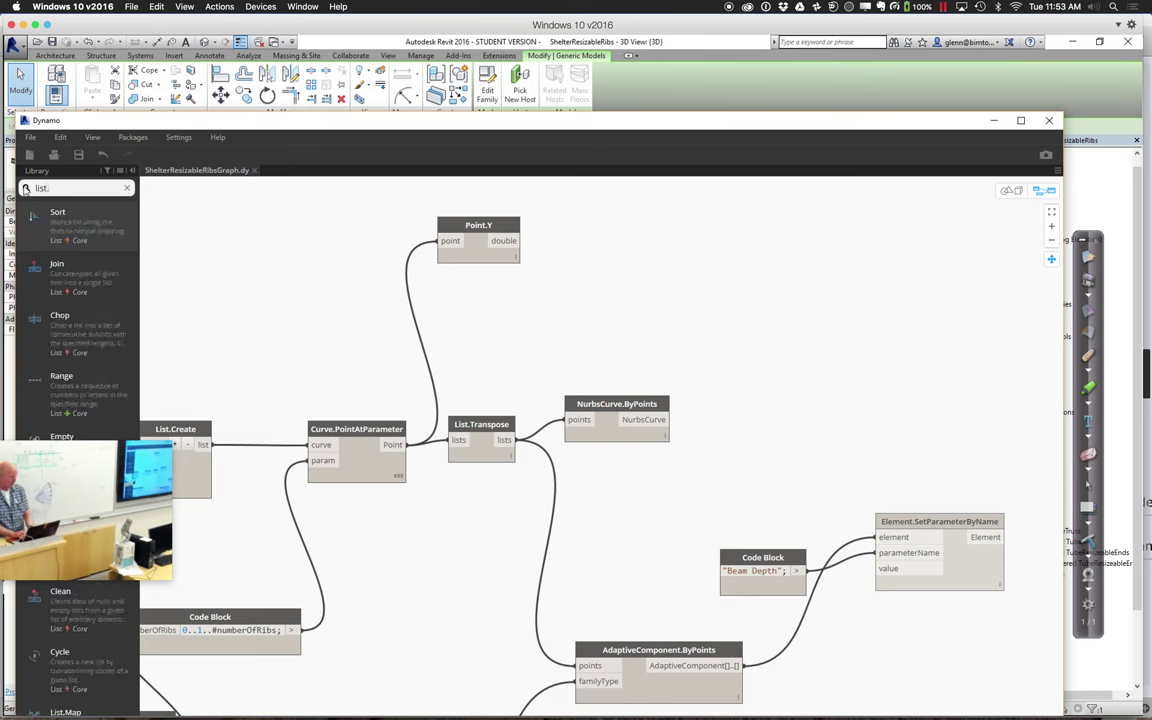
{"action": "type", "text": "get"}
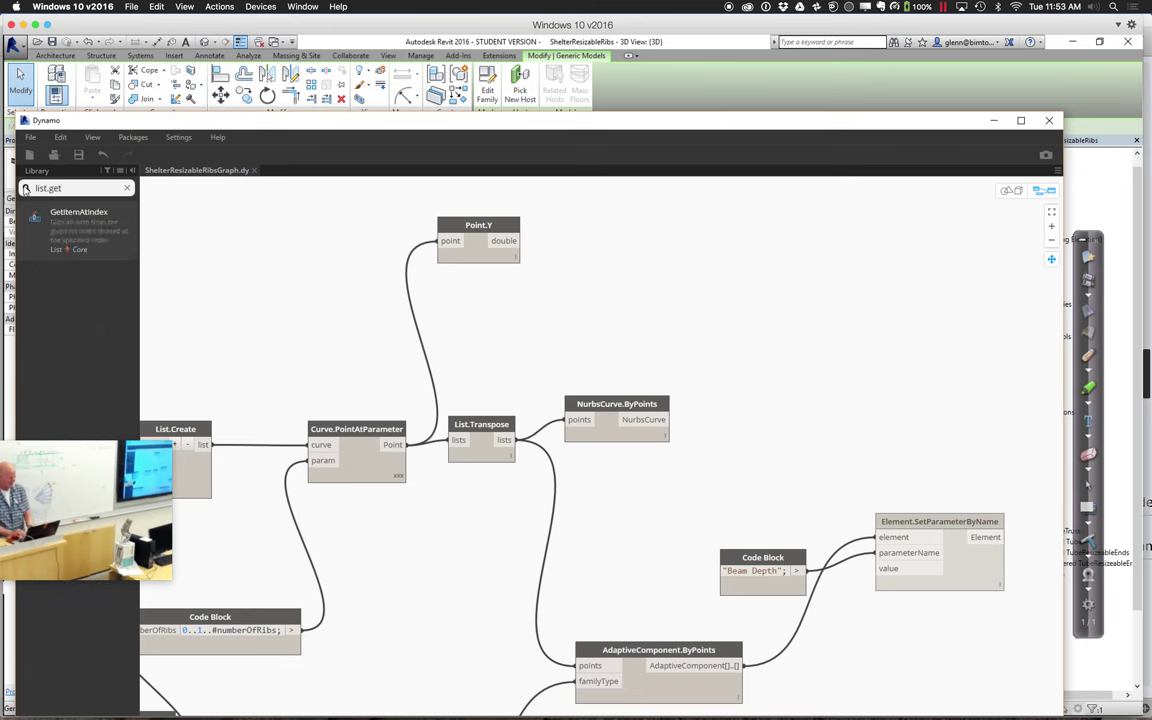
{"action": "left_click", "coordinate": [60, 231]}
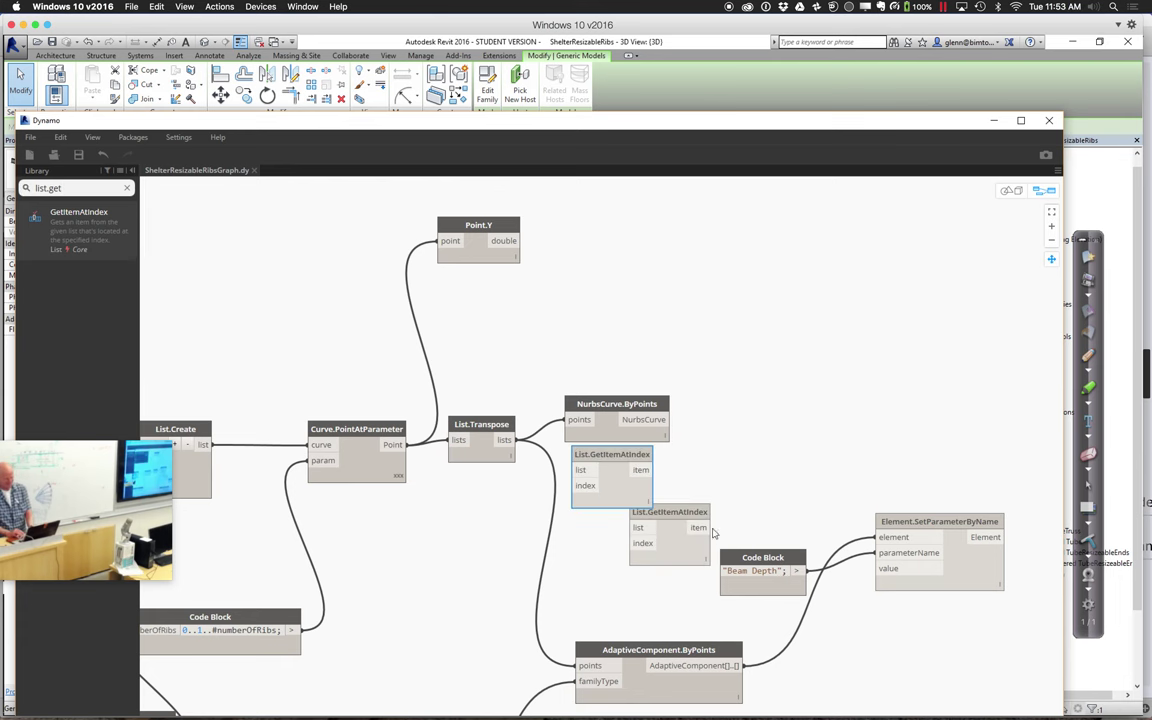
{"action": "left_click_drag", "start_coordinate": [60, 231], "coordinate": [638, 231]}
Step: Feed a new code block containing 0; into List.GetItemAtIndex's index input and Point.Y's double output into its list input
{"action": "left_click", "coordinate": [543, 308]}
{"action": "double_click", "coordinate": [543, 308]}
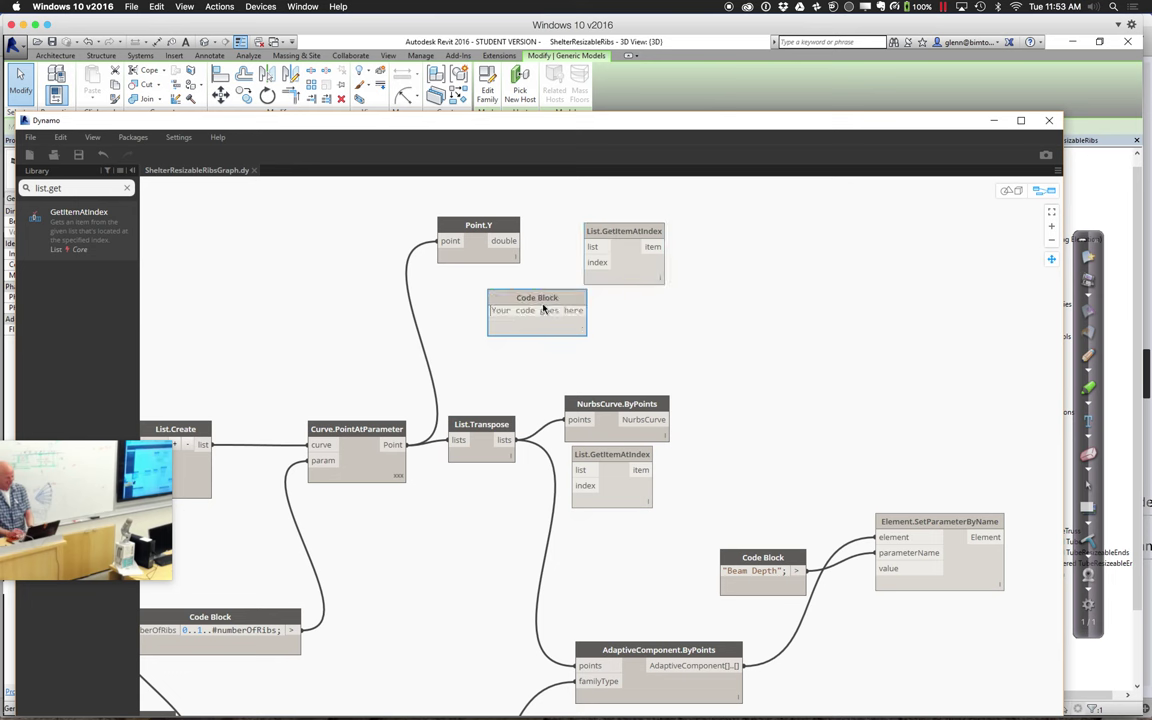
{"action": "type", "text": "0;"}
{"action": "left_click", "coordinate": [509, 368]}
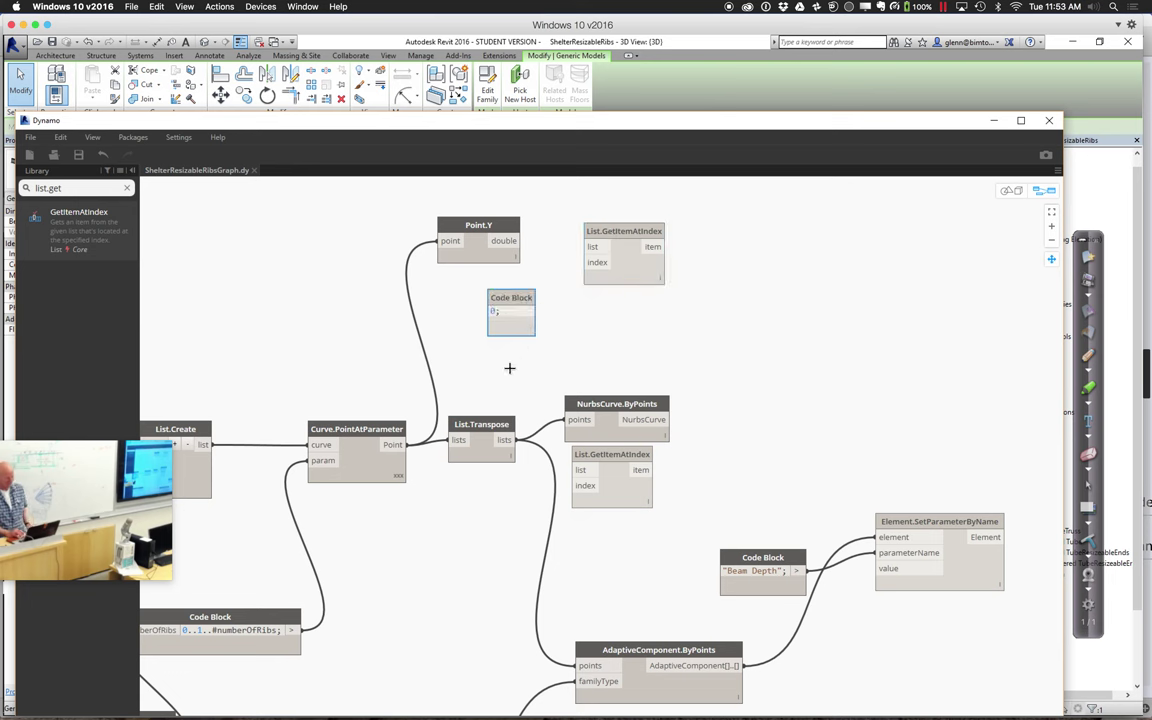
{"action": "left_click_drag", "start_coordinate": [526, 312], "coordinate": [590, 262]}
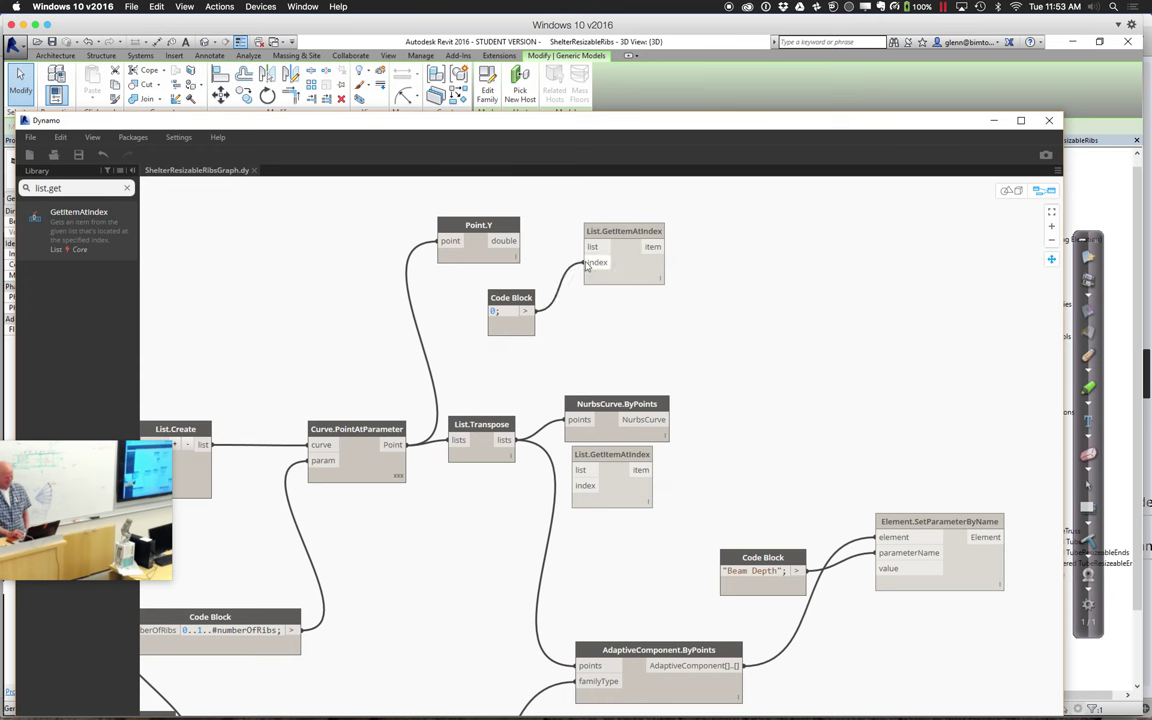
{"action": "left_click_drag", "start_coordinate": [507, 241], "coordinate": [588, 247]}
{"action": "left_click", "coordinate": [590, 247]}
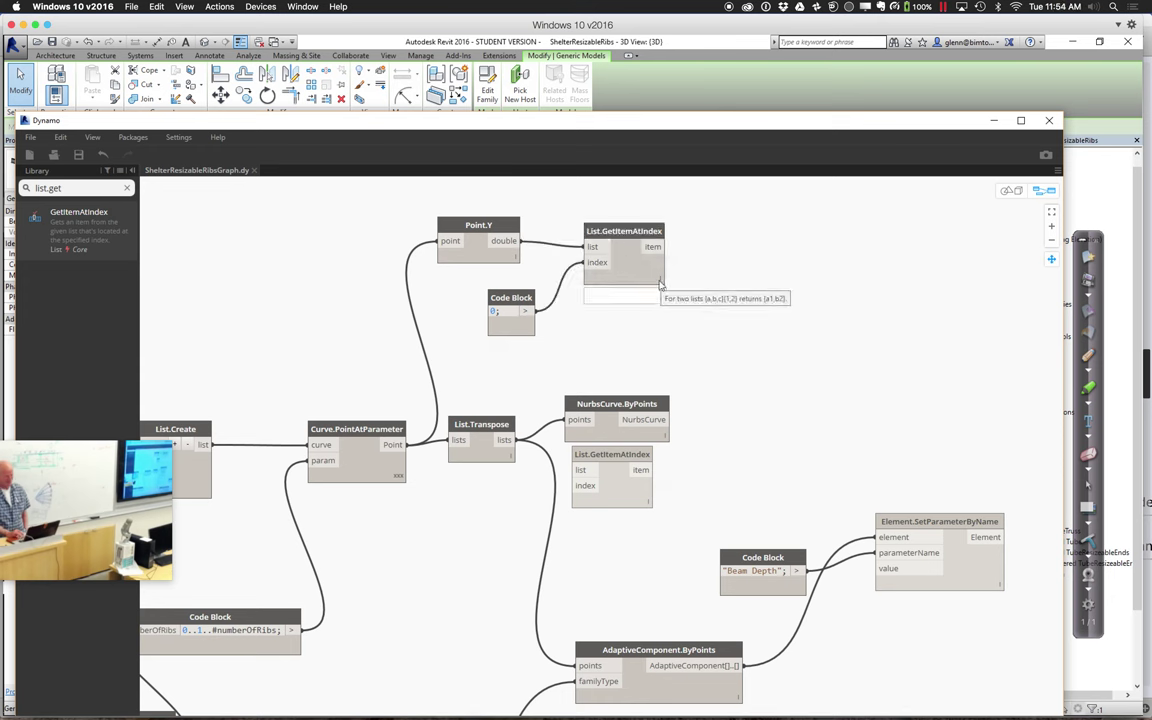
Step: Preview the output of the connected List.GetItemAtIndex node and shift the node slightly upward
{"action": "left_click", "coordinate": [659, 283]}
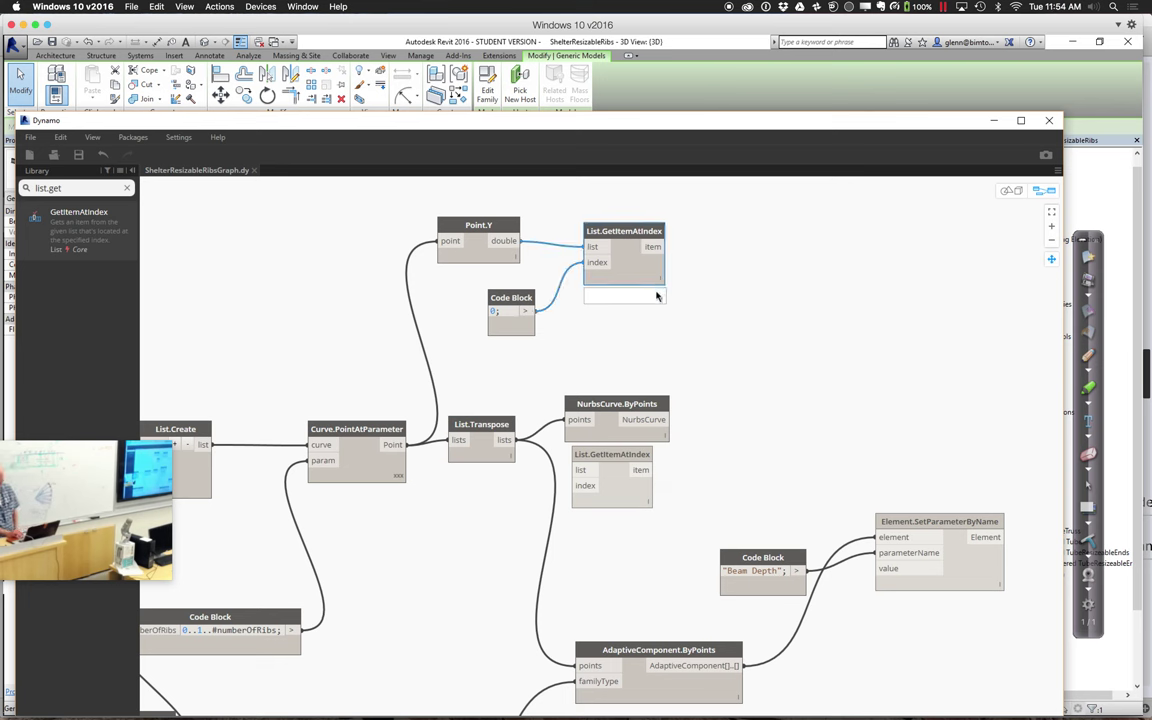
{"action": "left_click", "coordinate": [672, 312]}
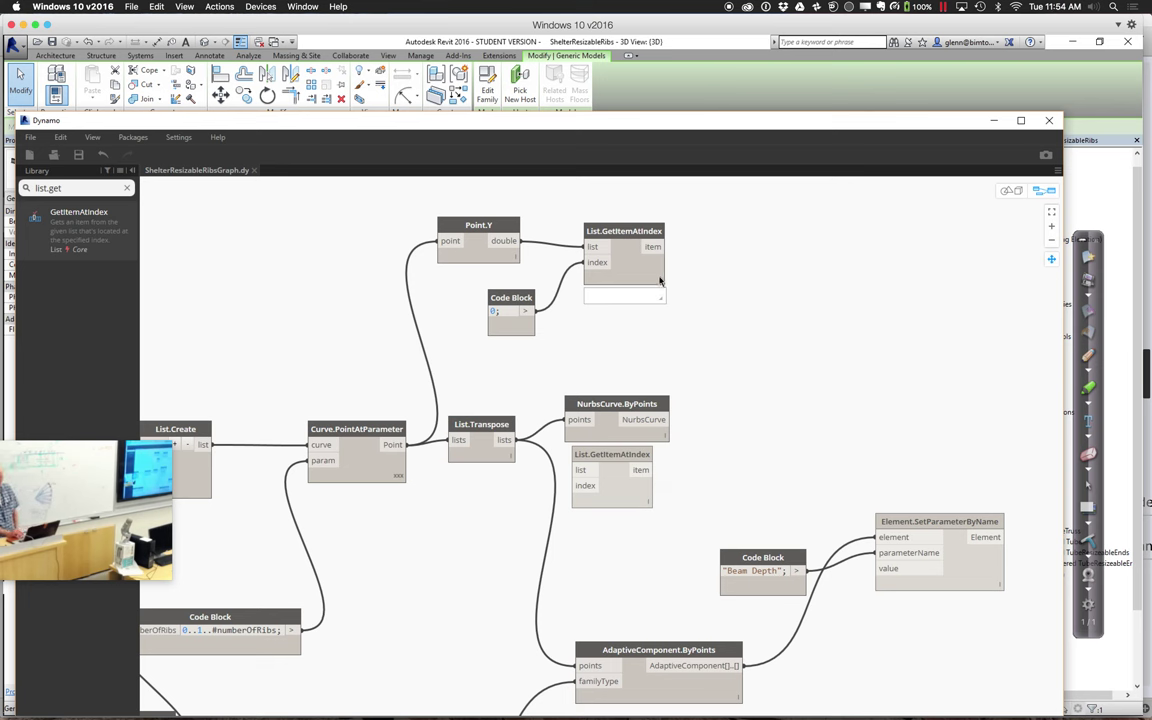
{"action": "mouse_move", "coordinate": [658, 285]}
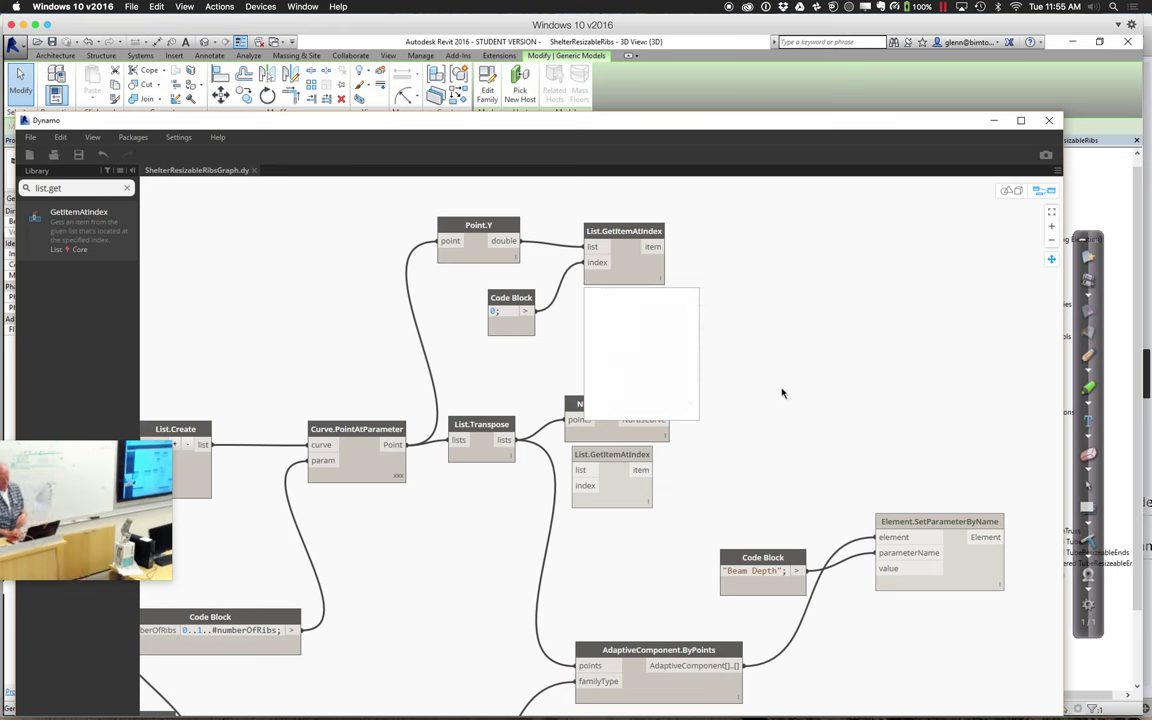
{"action": "left_click_drag", "start_coordinate": [638, 234], "coordinate": [645, 223]}
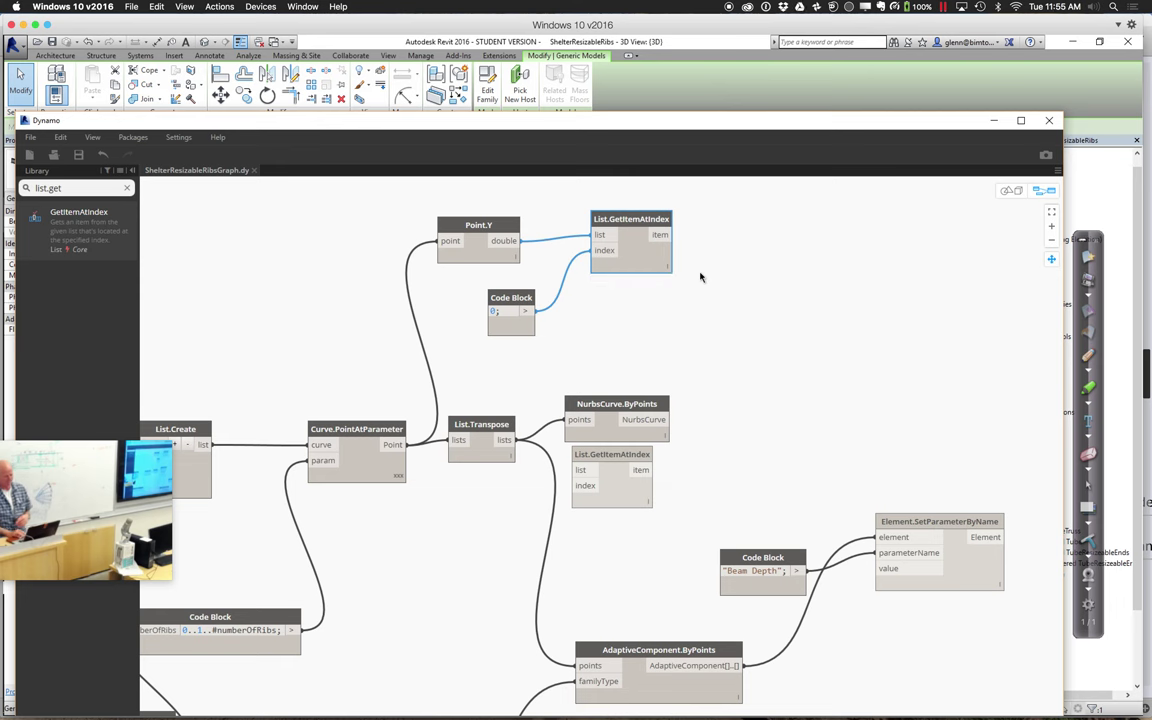
{"action": "mouse_move", "coordinate": [663, 291]}
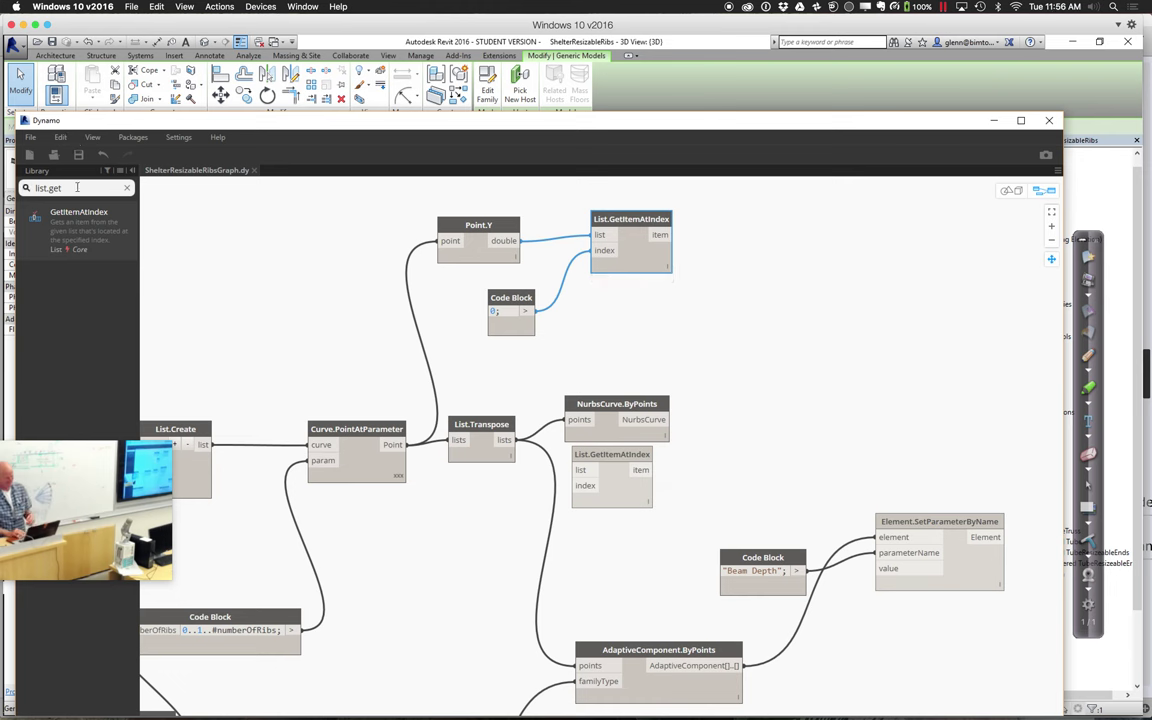
Step: Search for math.rem, place Math.RemapRange right of List.GetItemAtIndex, and connect the item output to its numbers input
{"action": "left_click_drag", "start_coordinate": [64, 188], "coordinate": [12, 189]}
{"action": "type", "text": "ma"}
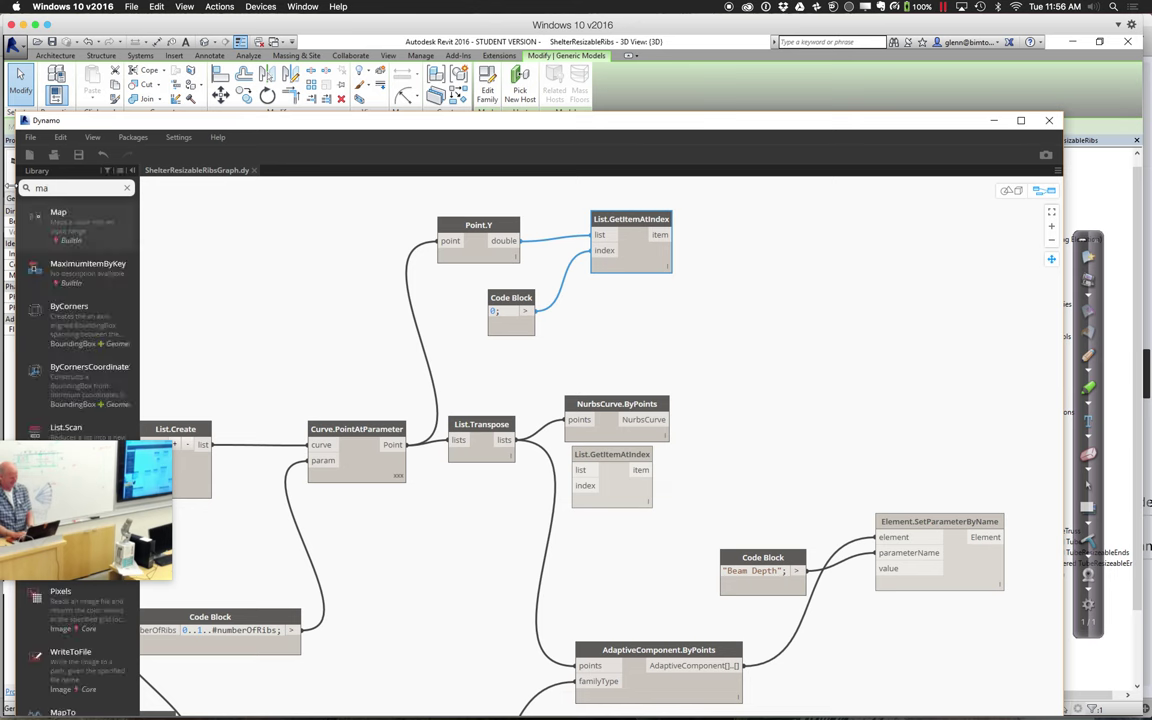
{"action": "type", "text": "p"}
{"action": "key", "text": "BackSpace"}
{"action": "type", "text": "t"}
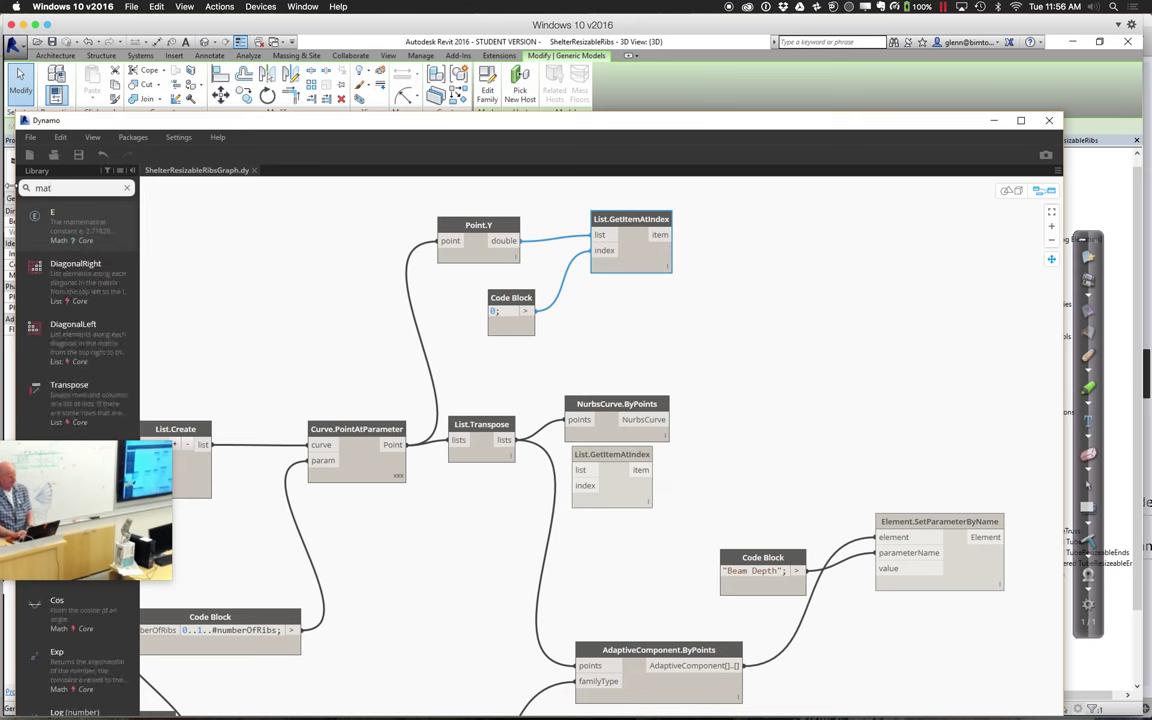
{"action": "type", "text": "h.rem"}
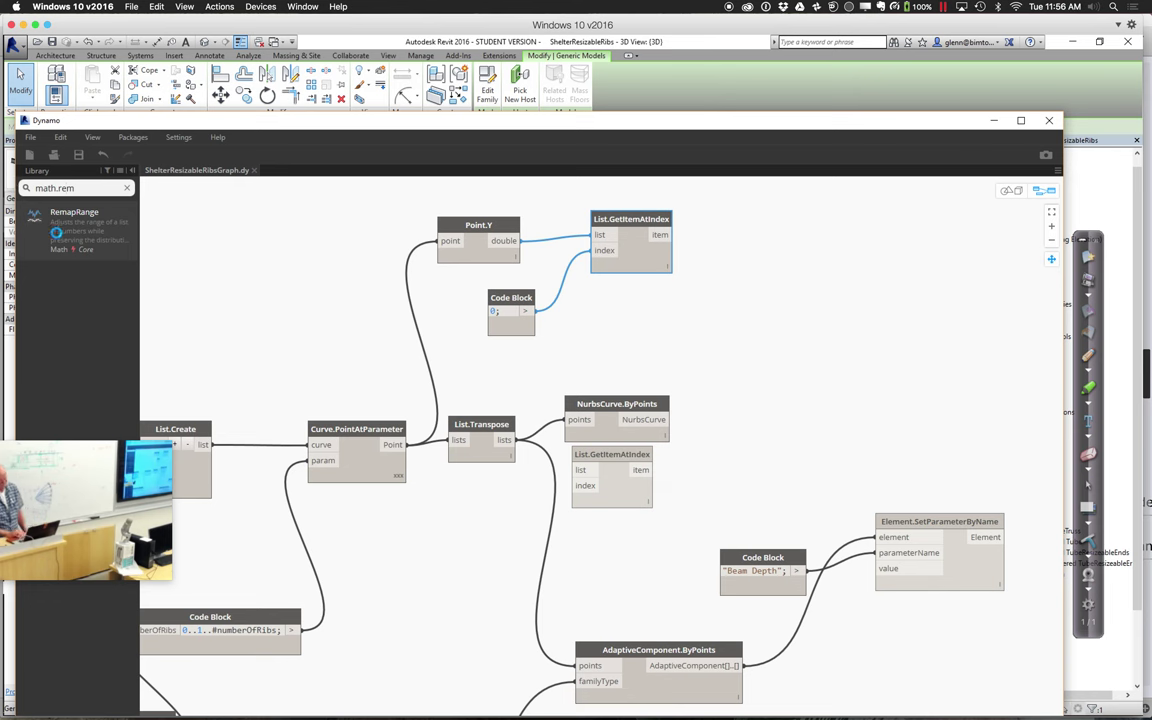
{"action": "left_click", "coordinate": [65, 230]}
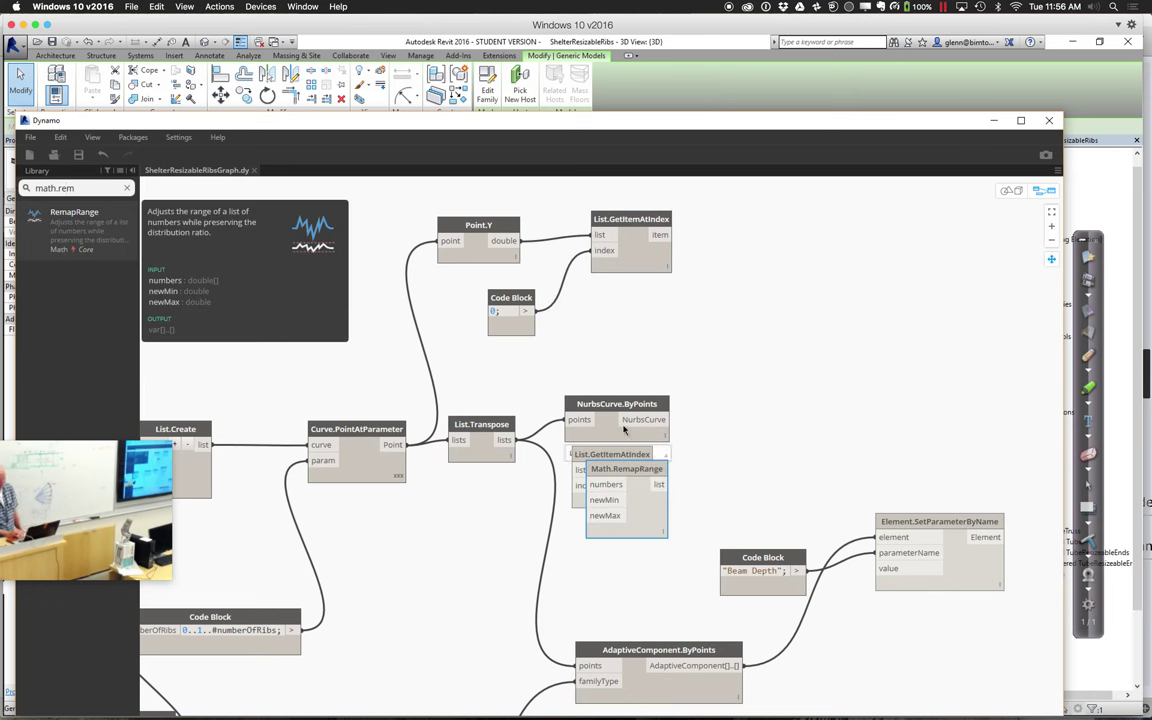
{"action": "left_click_drag", "start_coordinate": [626, 468], "coordinate": [775, 250]}
{"action": "left_click_drag", "start_coordinate": [665, 237], "coordinate": [741, 264]}
Step: Feed a new code block containing 0; and 360; on separate lines into Math.RemapRange's newMin and newMax inputs
{"action": "double_click", "coordinate": [698, 300]}
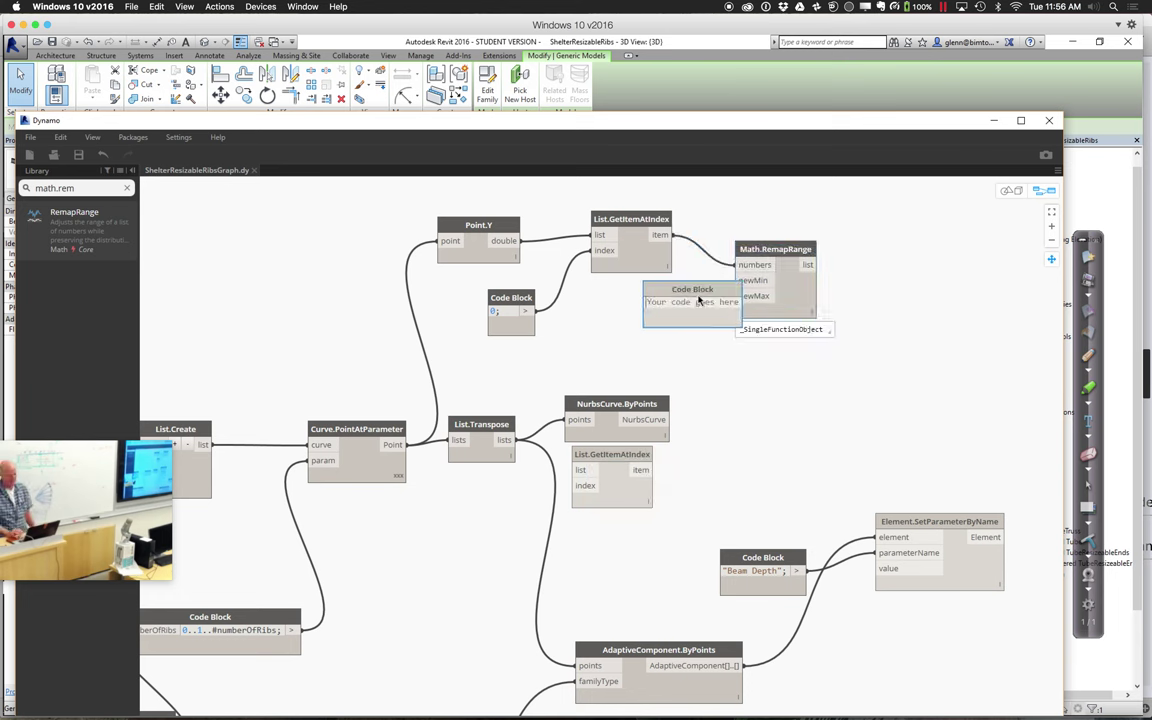
{"action": "type", "text": "0"}
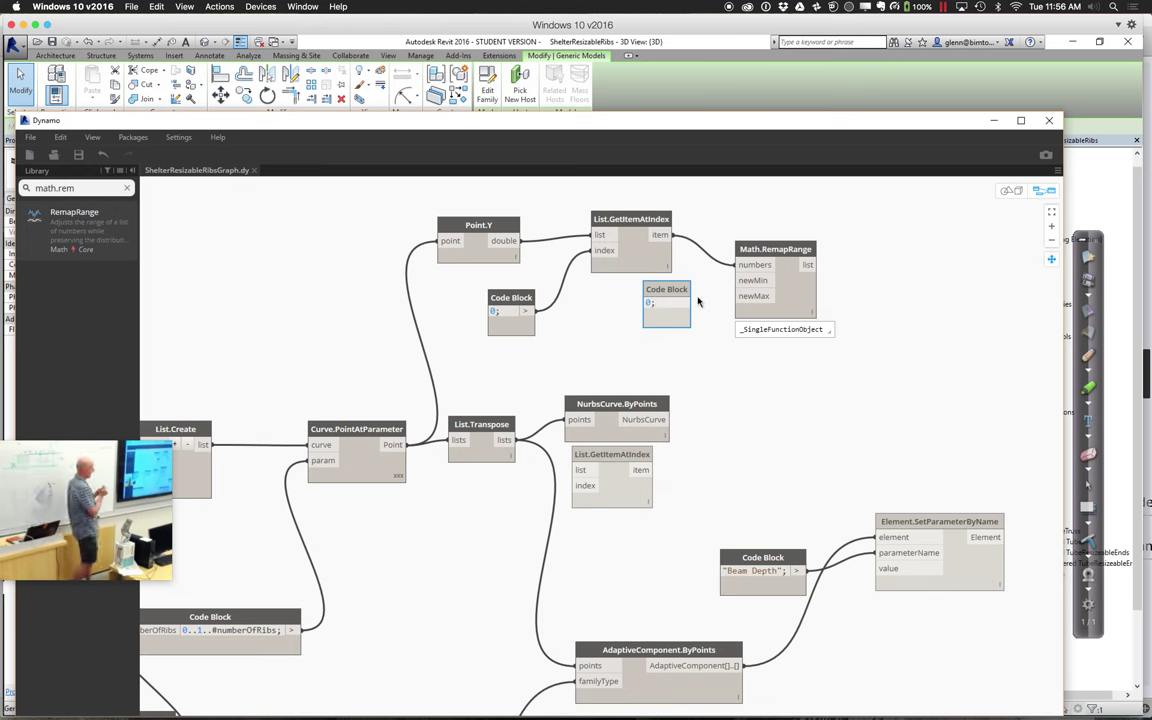
{"action": "type", "text": "360;"}
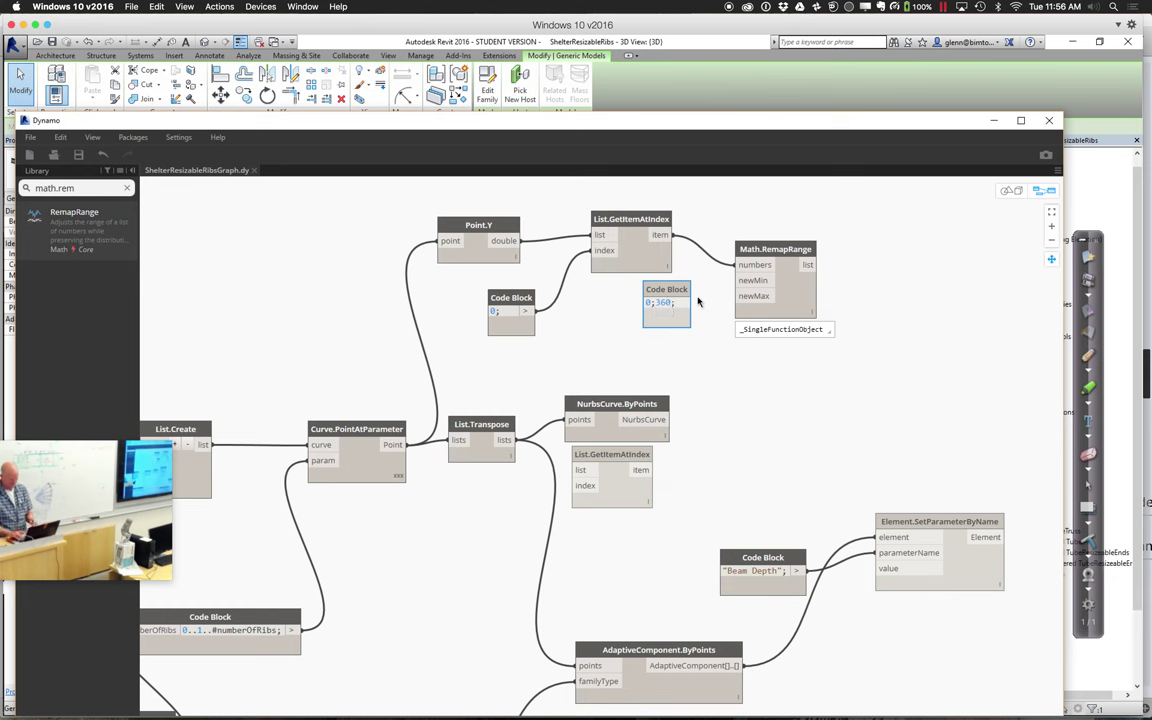
{"action": "left_click", "coordinate": [674, 366]}
{"action": "left_click_drag", "start_coordinate": [681, 302], "coordinate": [738, 280]}
{"action": "left_click_drag", "start_coordinate": [681, 313], "coordinate": [738, 296]}
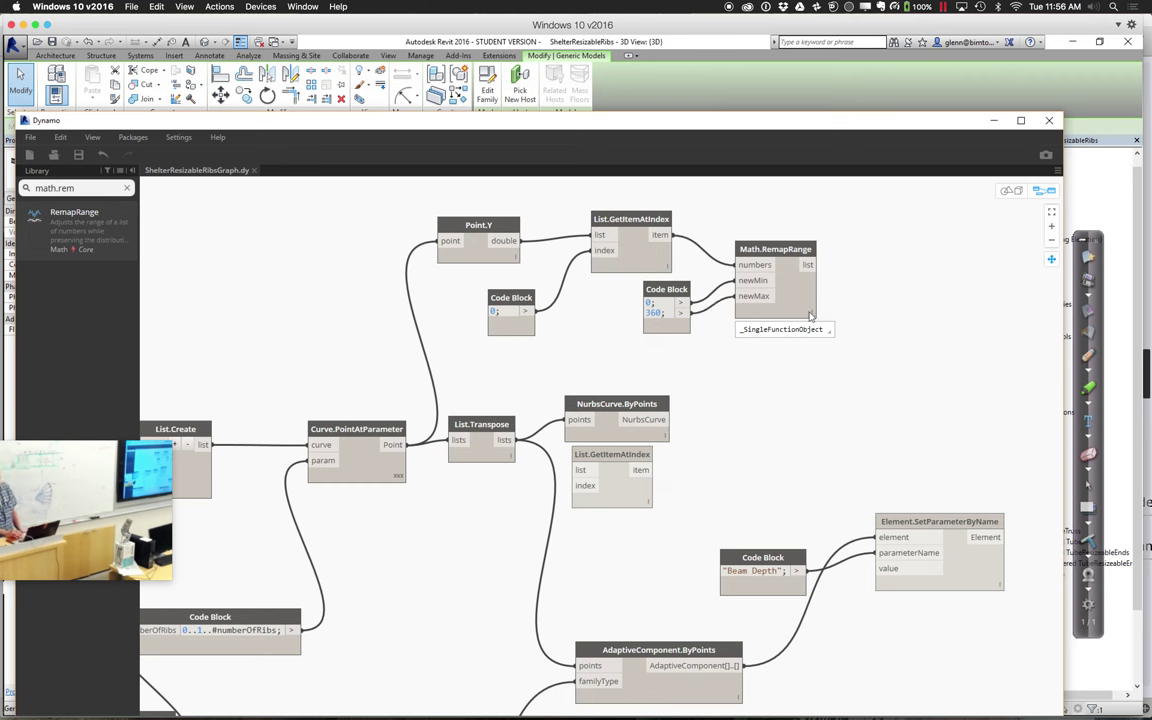
Step: Create a code block below Math.RemapRange containing averageBeamDepth+Math.Sin(yValue)*Amplification; and shift it slightly to the right
{"action": "double_click", "coordinate": [792, 381]}
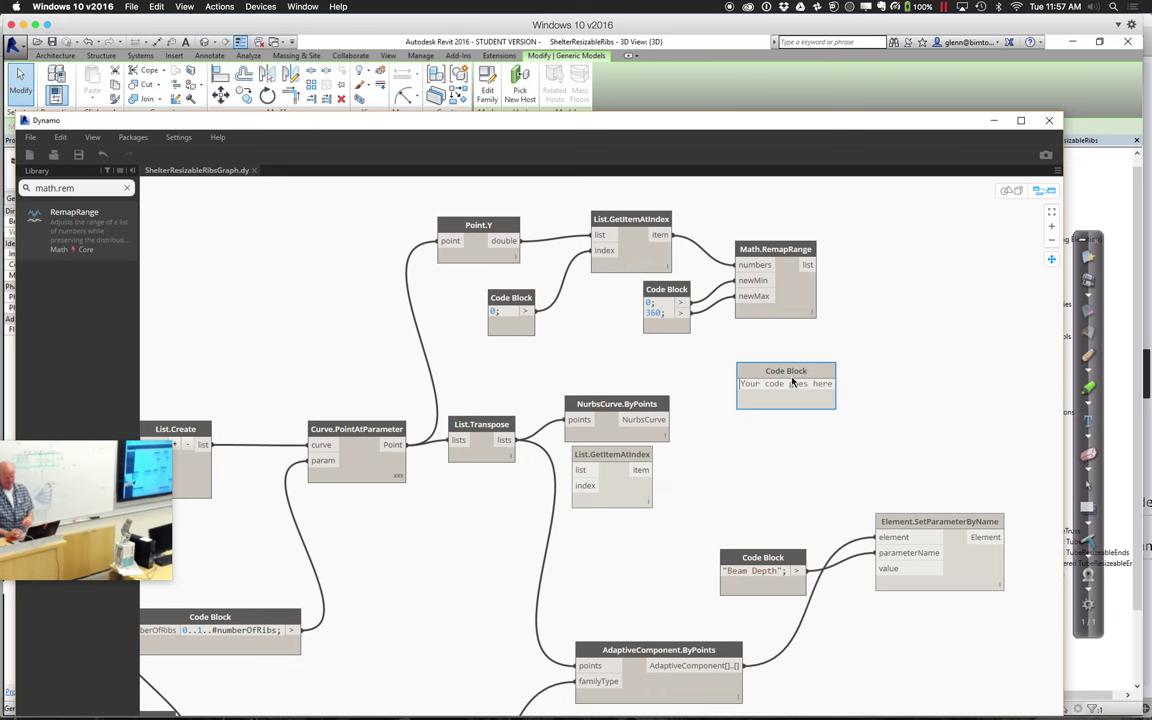
{"action": "type", "text": "a"}
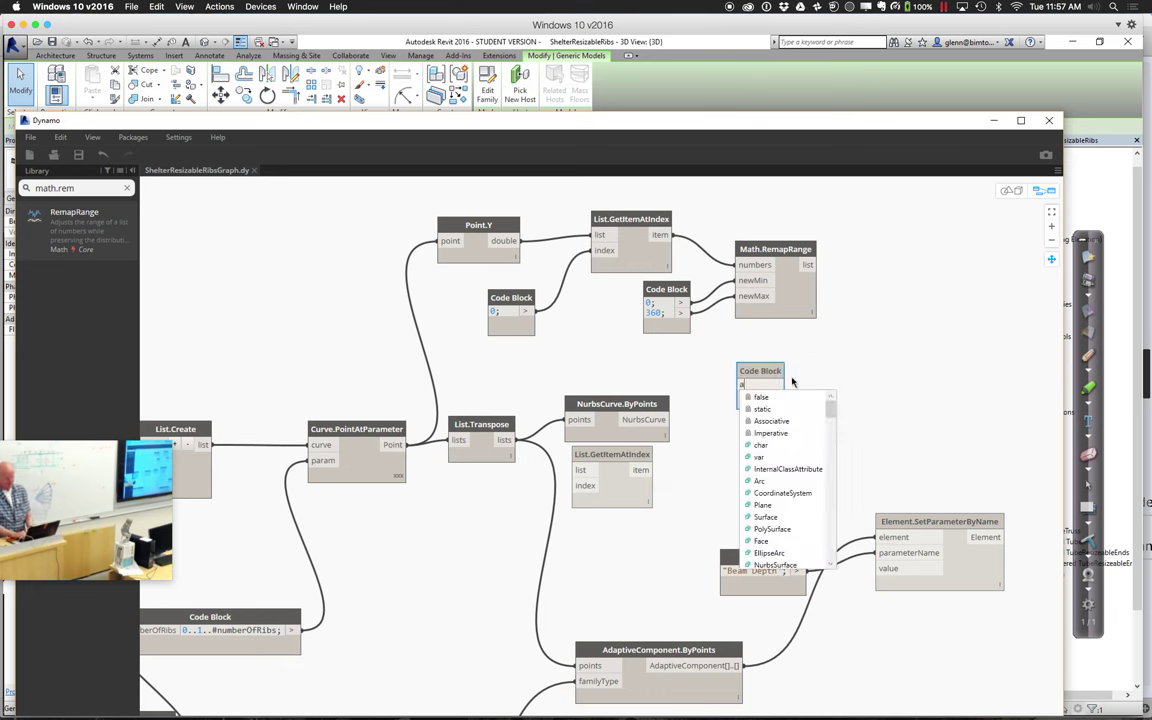
{"action": "type", "text": "verageBeamDe"}
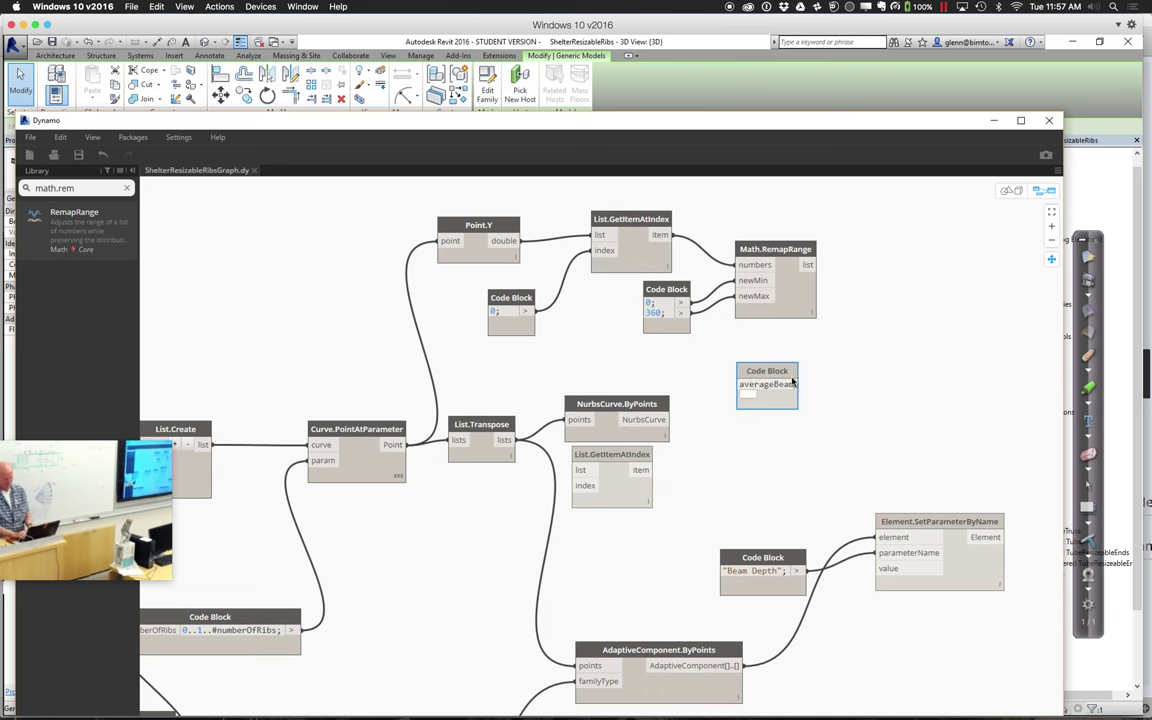
{"action": "type", "text": "pth"}
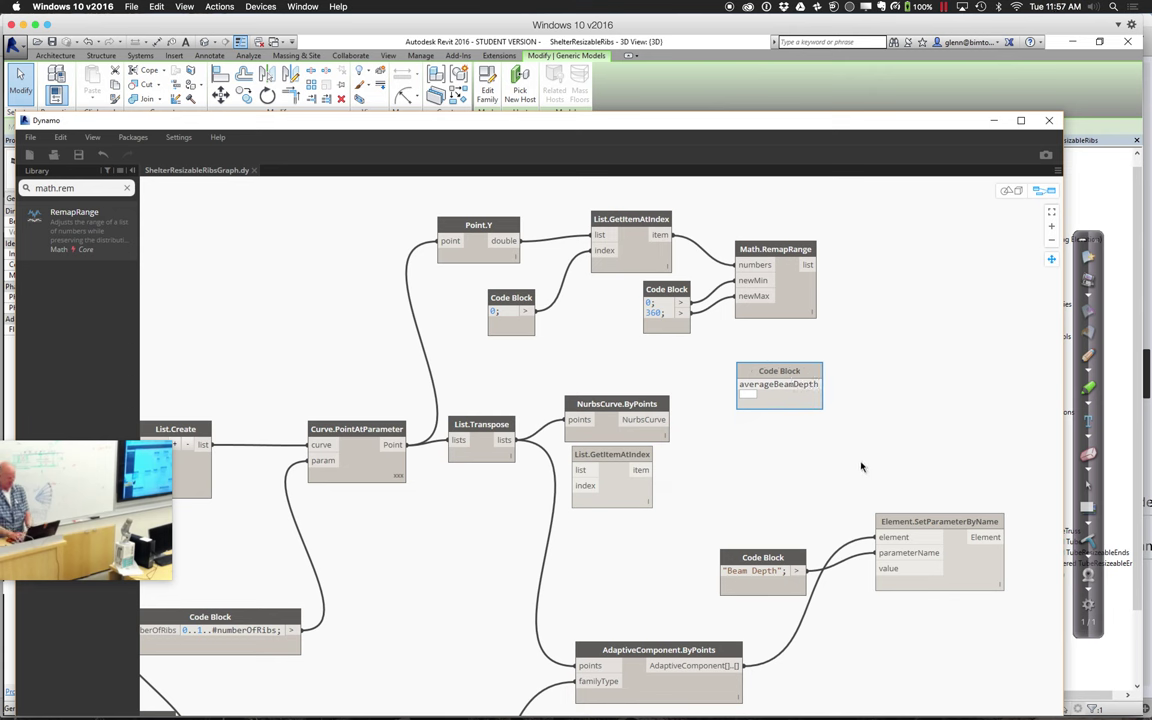
{"action": "type", "text": "+"}
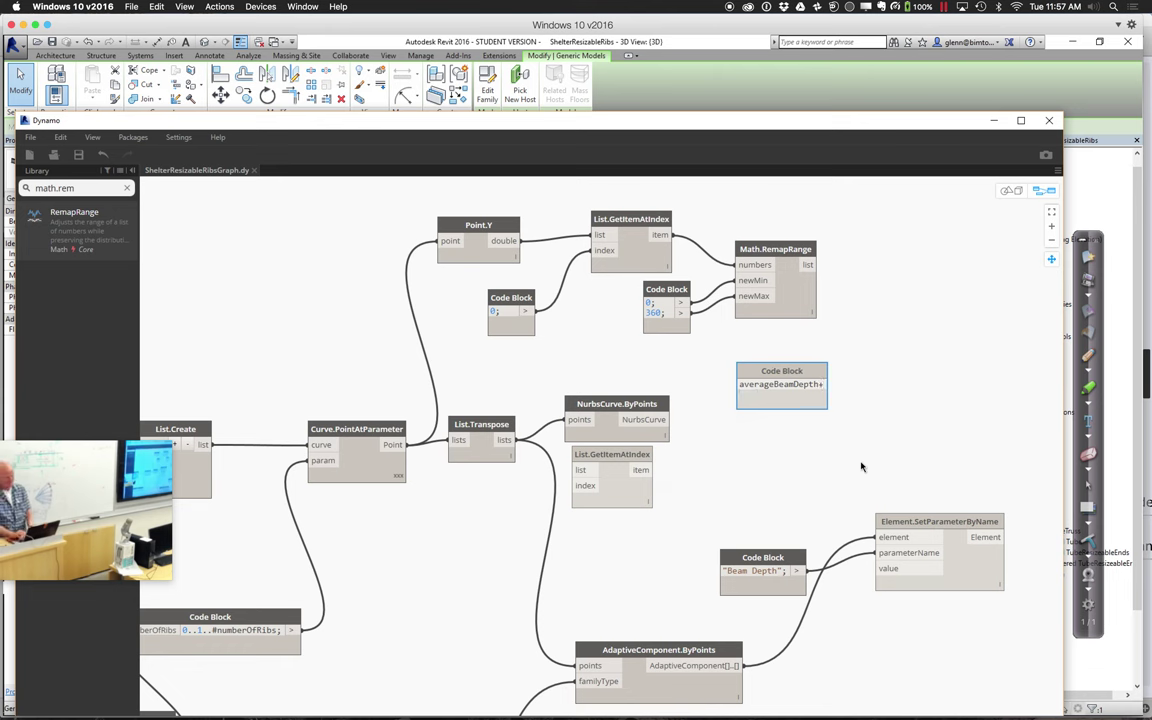
{"action": "type", "text": "Math"}
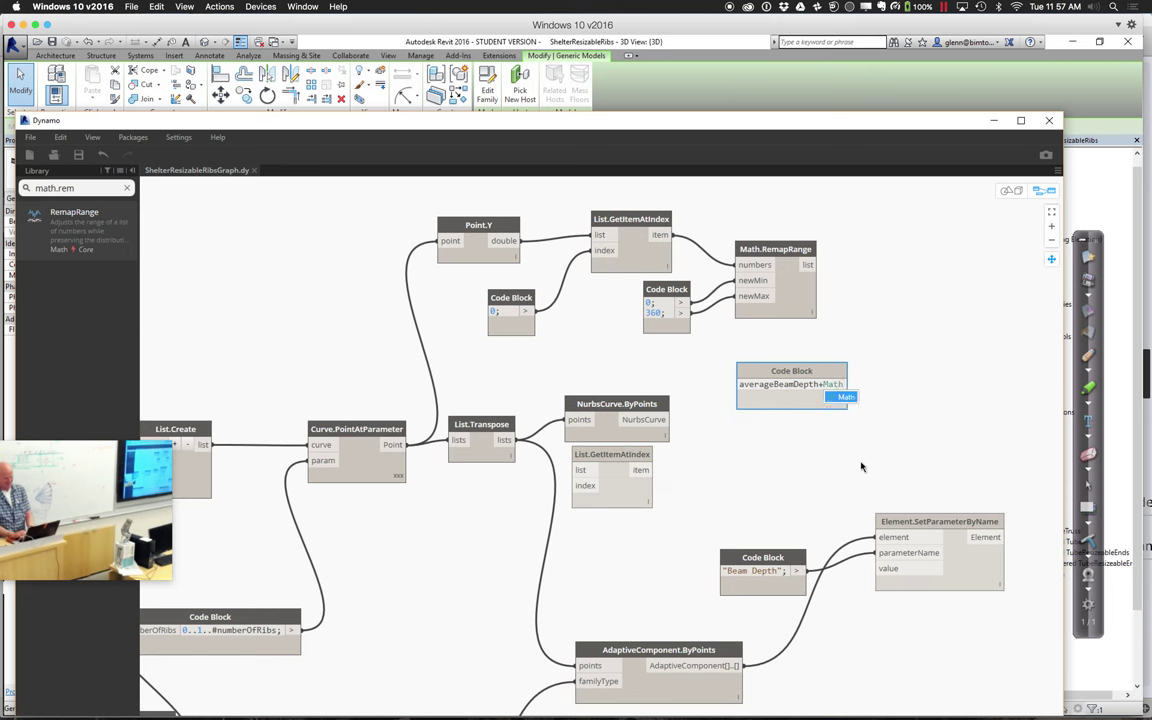
{"action": "type", "text": ".Si"}
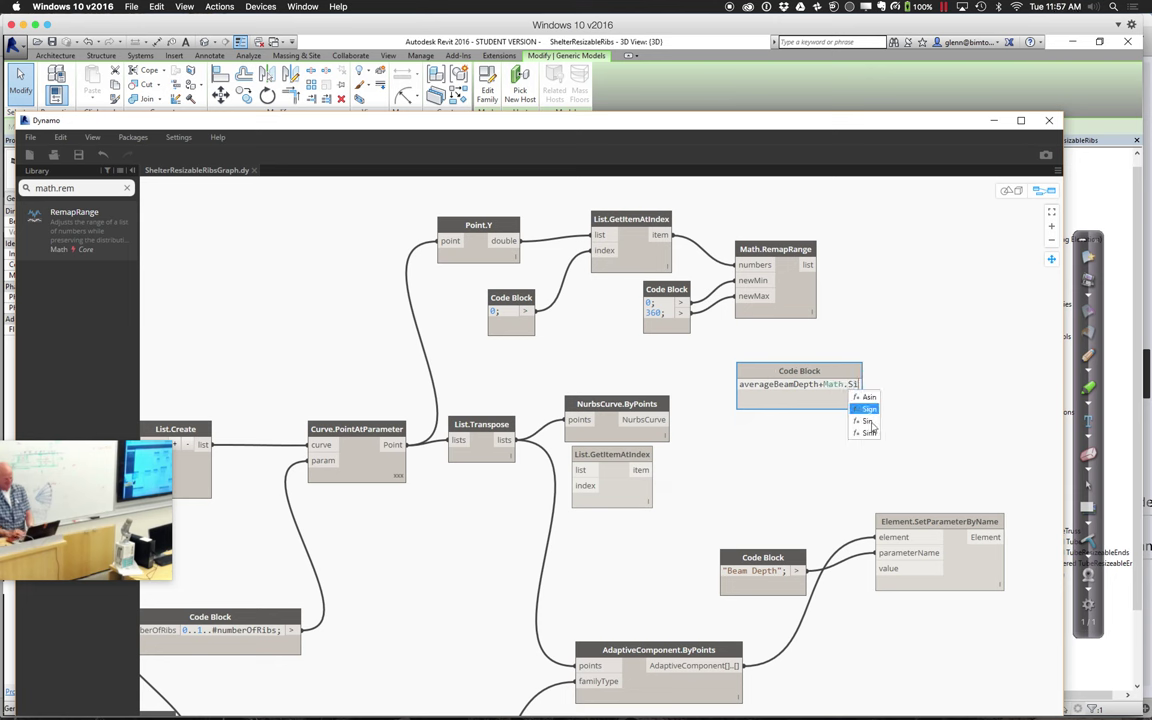
{"action": "left_click", "coordinate": [868, 421]}
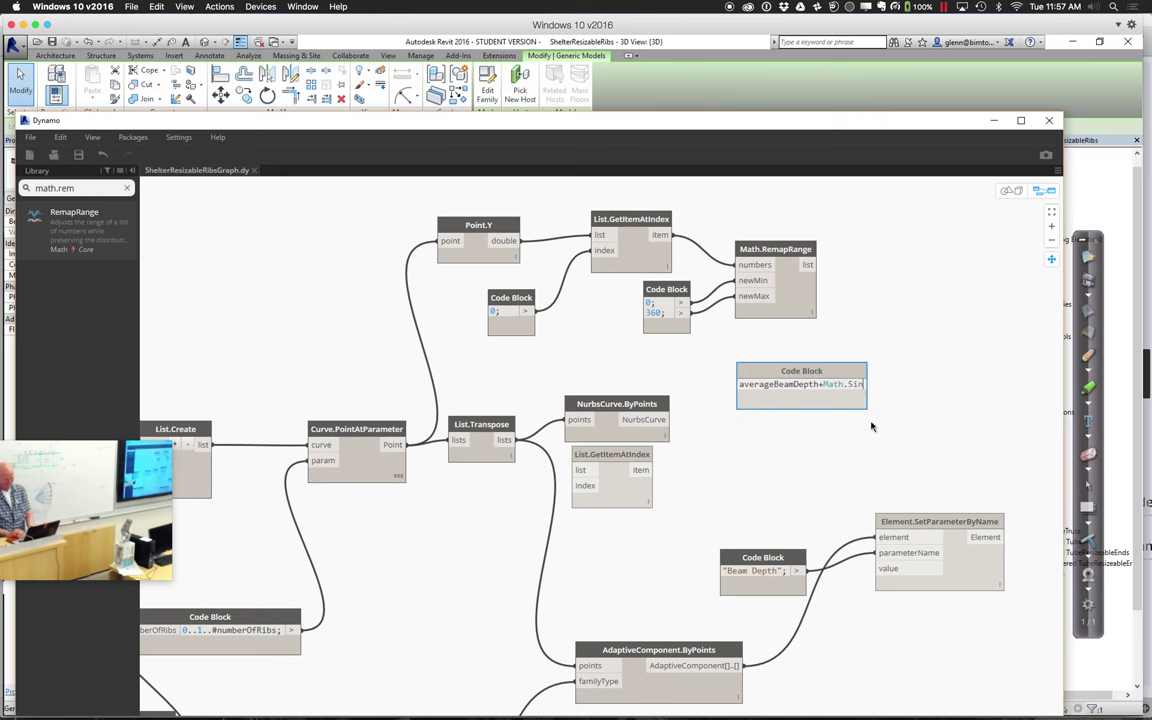
{"action": "type", "text": "("}
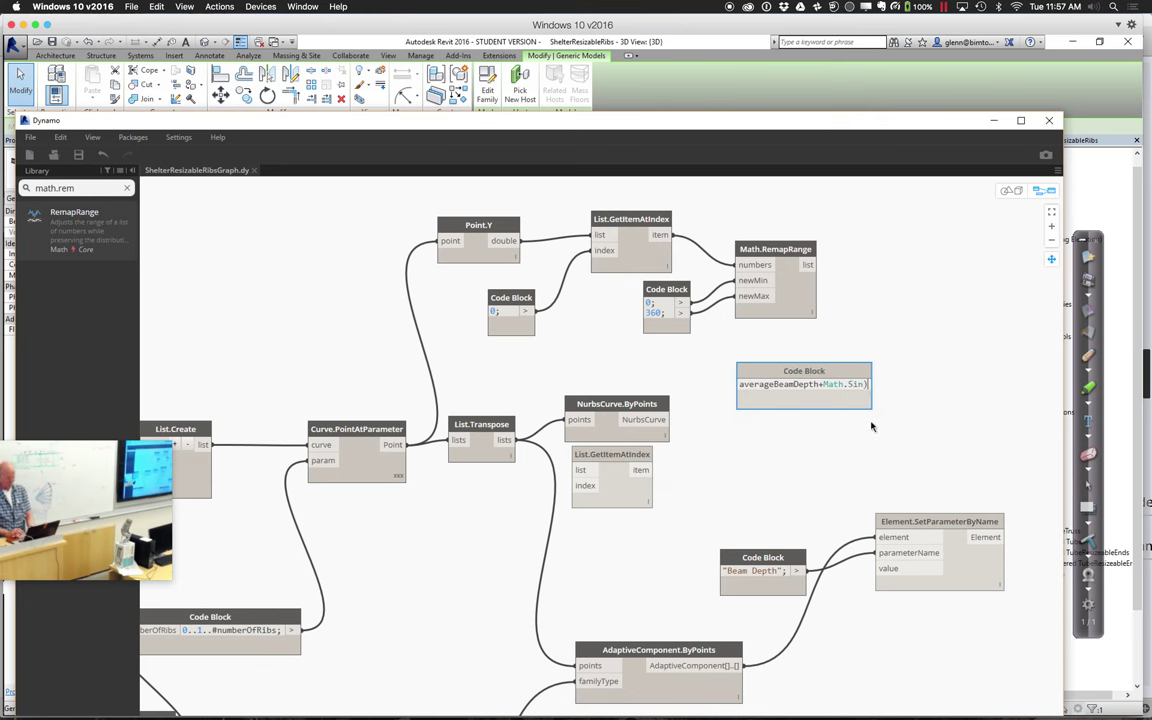
{"action": "key", "text": "BackSpace"}
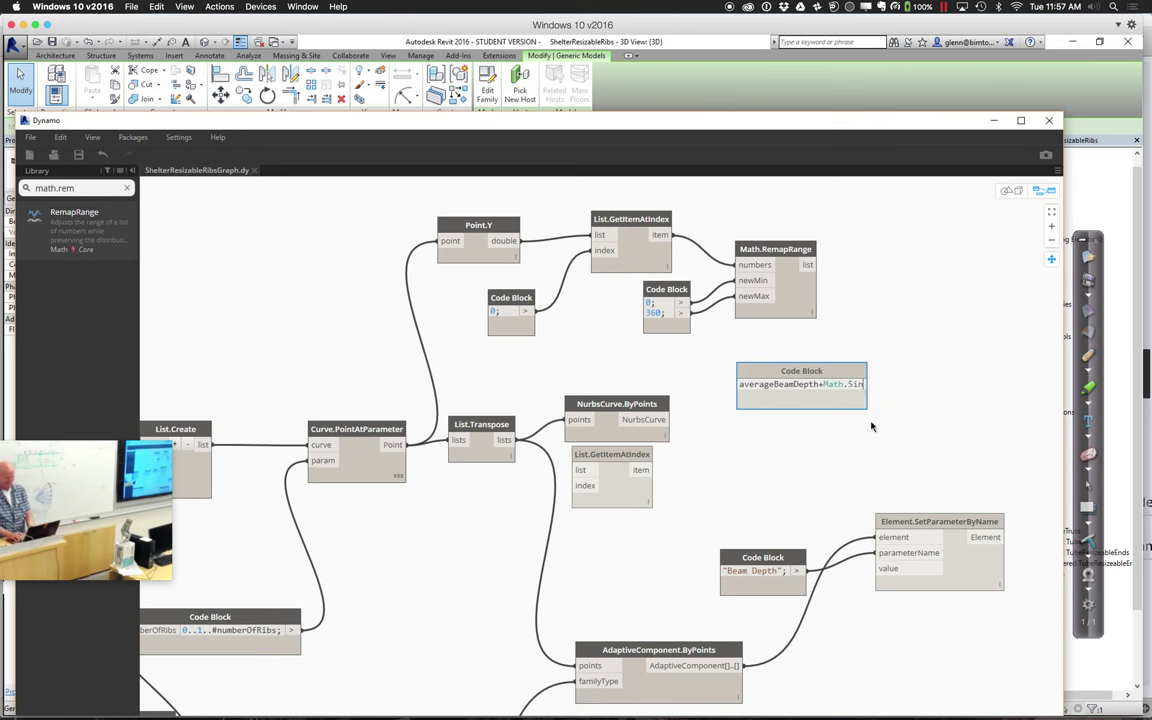
{"action": "type", "text": "("}
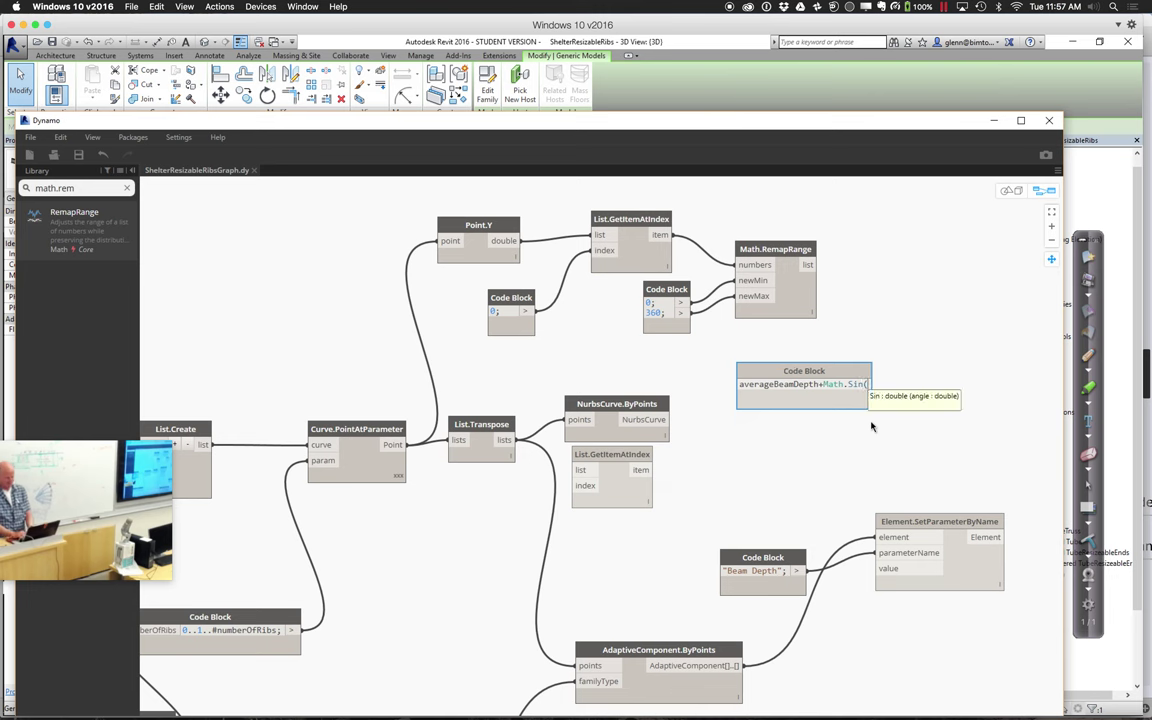
{"action": "type", "text": "y"}
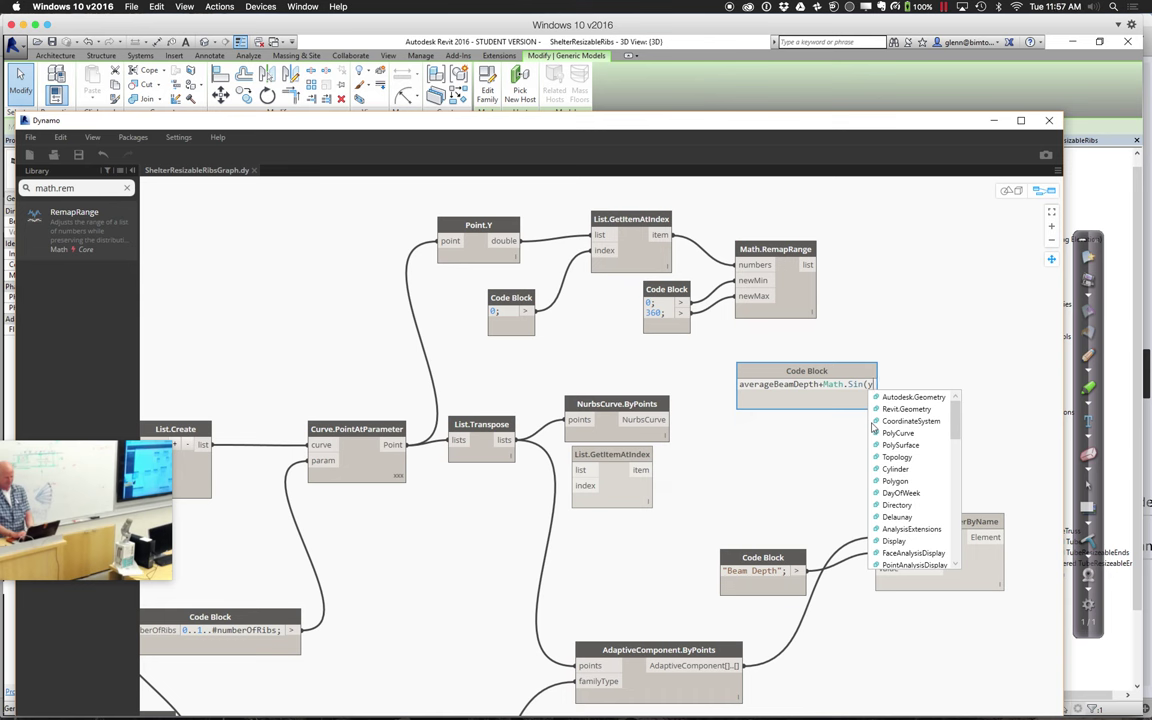
{"action": "type", "text": "Value)"}
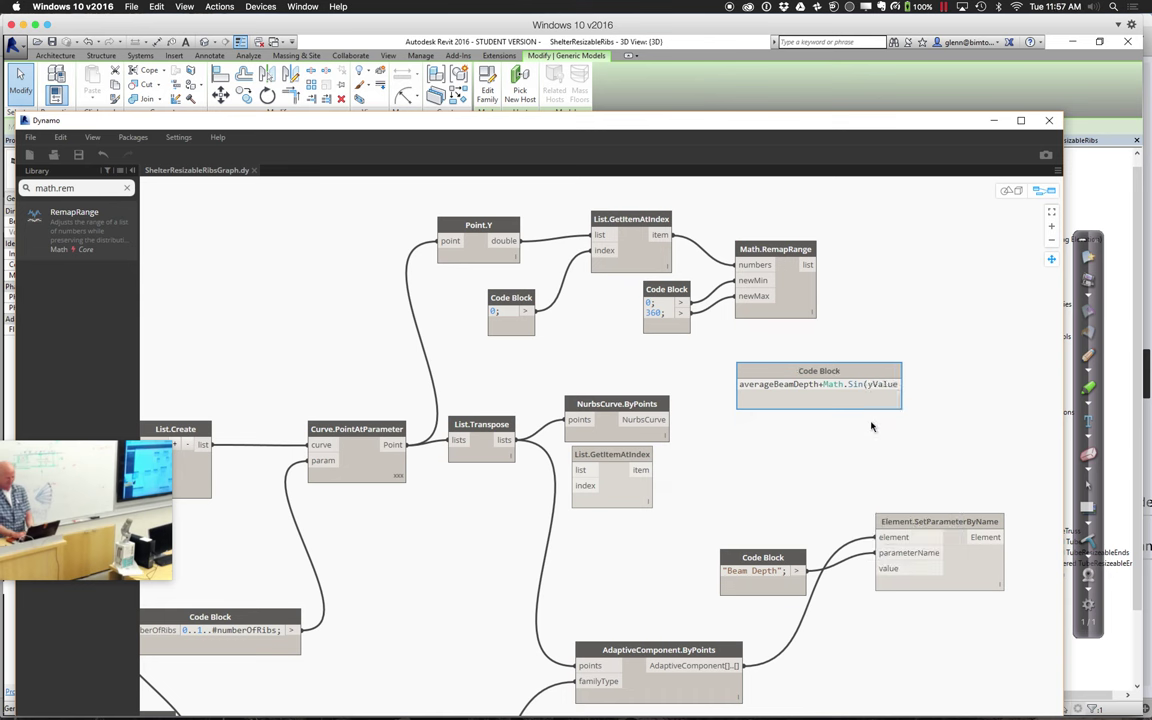
{"action": "type", "text": "*A"}
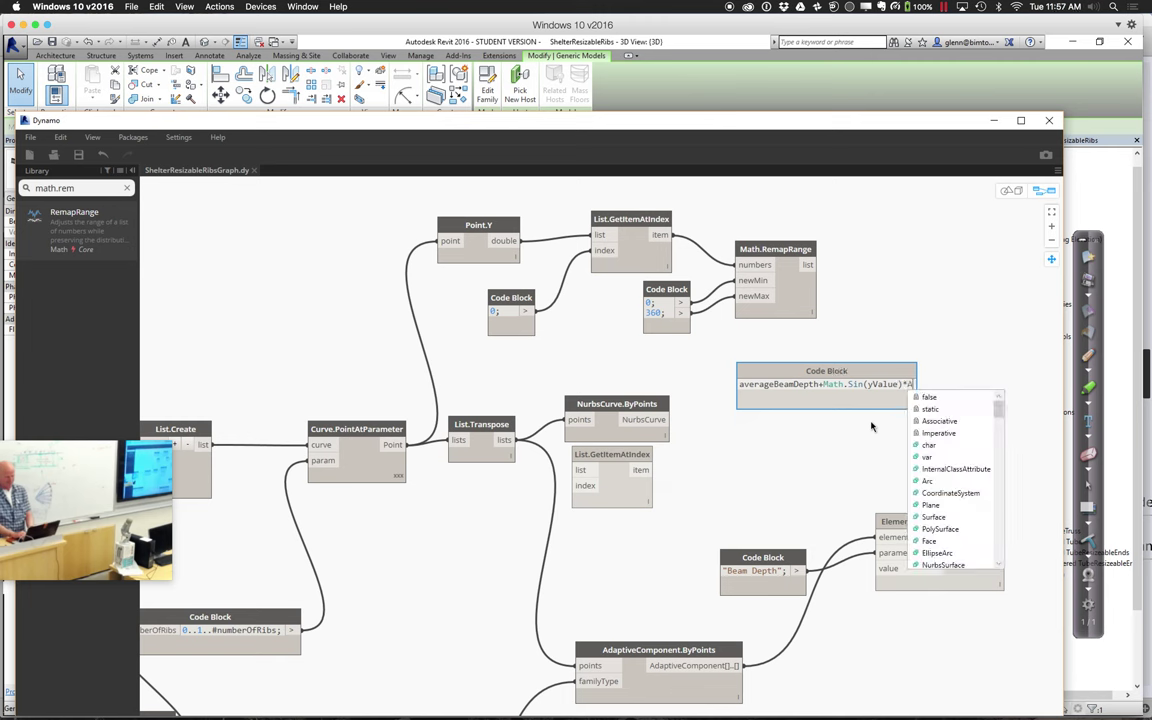
{"action": "type", "text": "mplification;"}
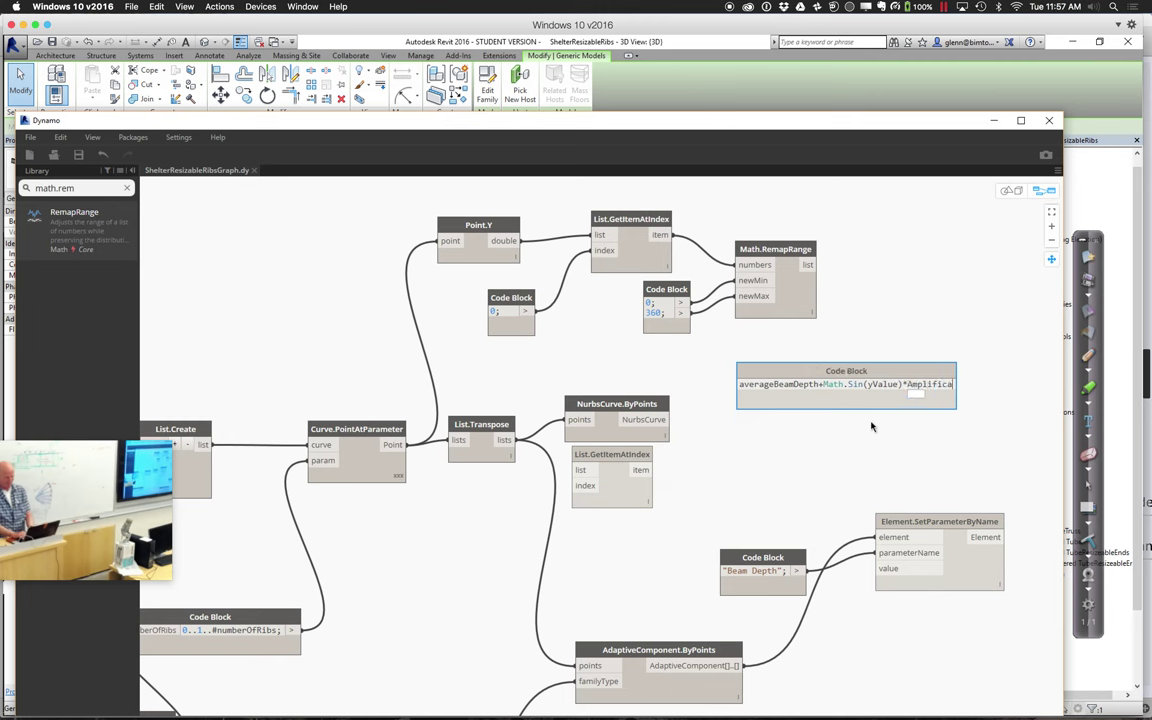
{"action": "left_click", "coordinate": [832, 459]}
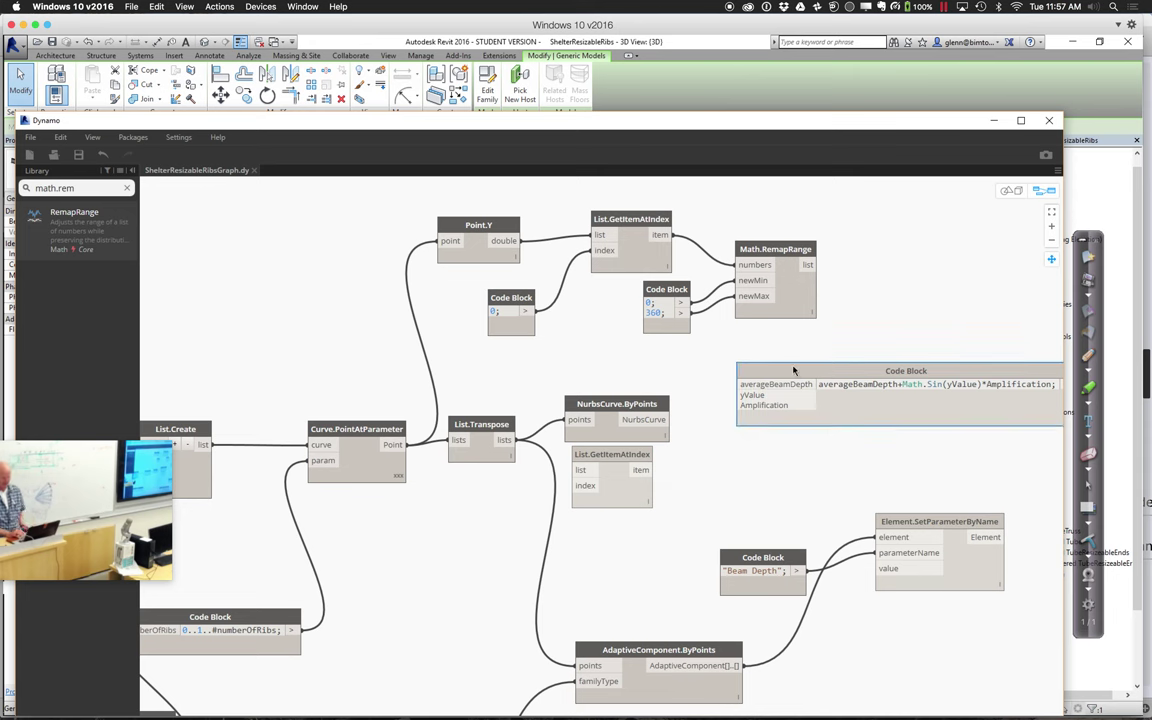
{"action": "left_click_drag", "start_coordinate": [800, 369], "coordinate": [823, 359]}
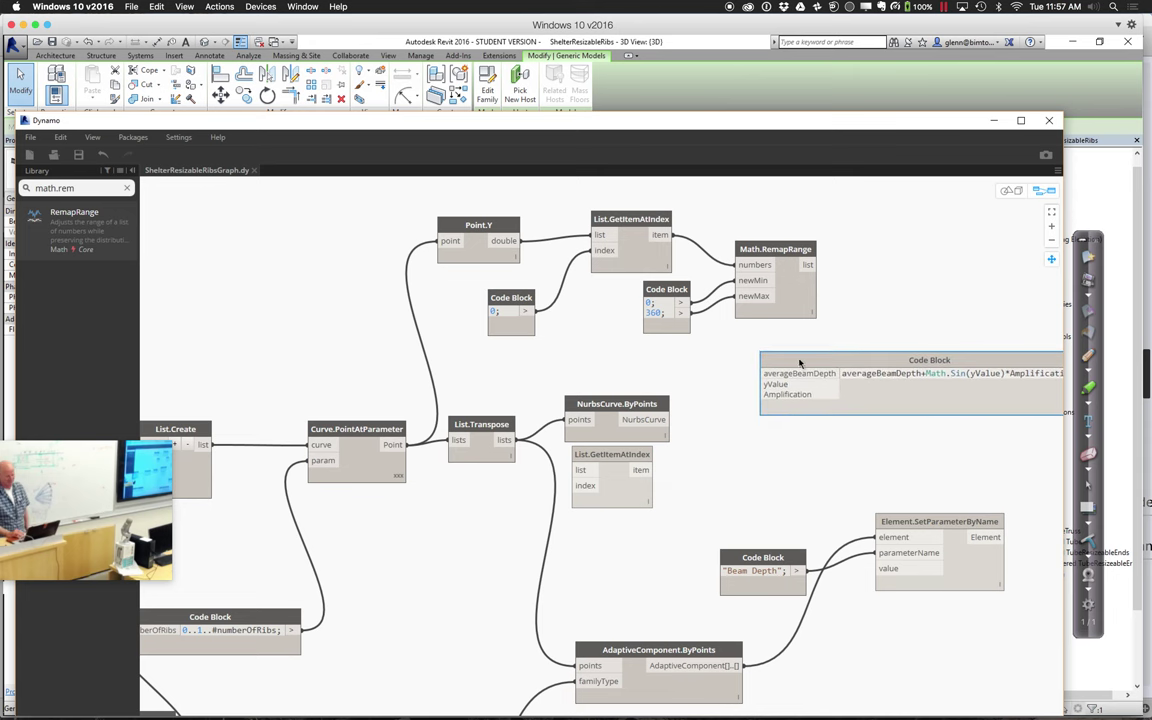
Step: Feed a new code block containing 5; into the formula's averageBeamDepth input and Math.RemapRange's list output into its yValue input
{"action": "double_click", "coordinate": [710, 374]}
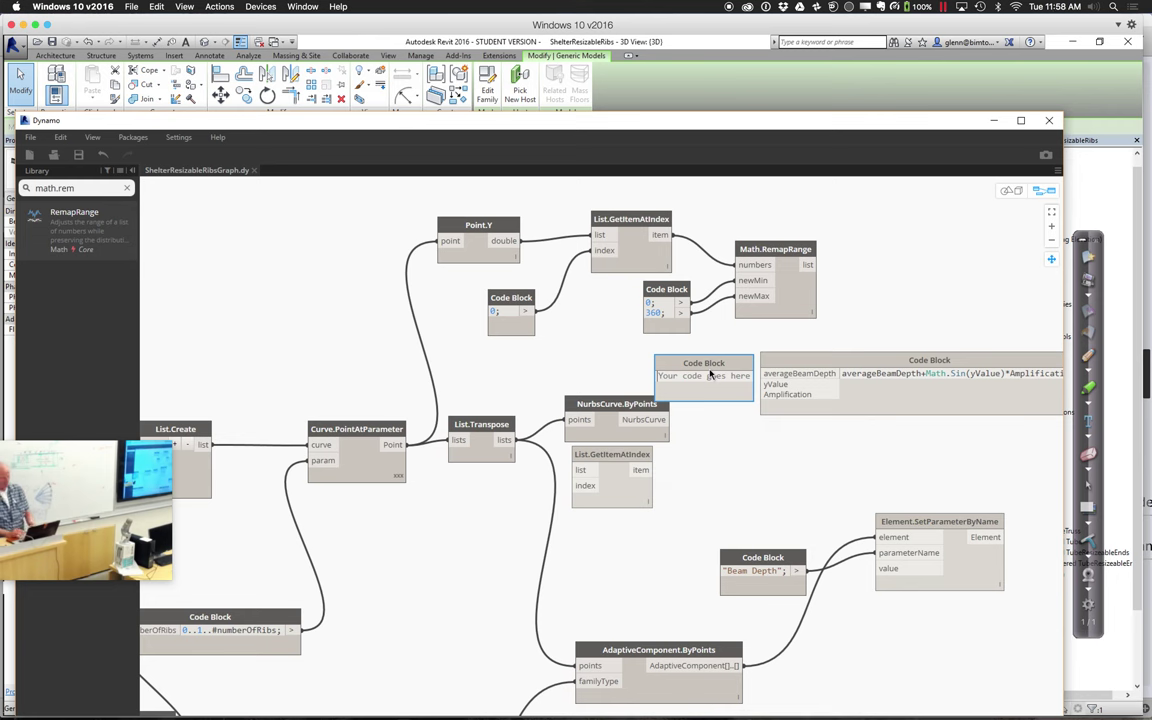
{"action": "type", "text": "5;"}
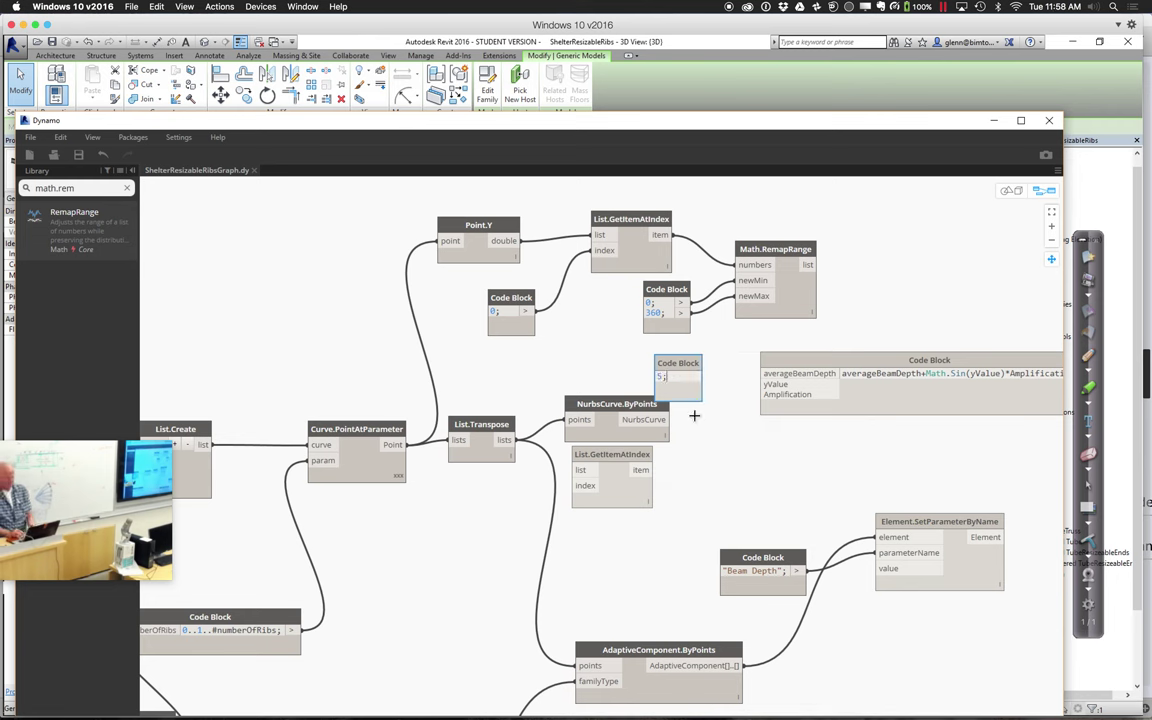
{"action": "left_click", "coordinate": [695, 418]}
{"action": "left_click", "coordinate": [692, 376]}
{"action": "left_click", "coordinate": [762, 374]}
{"action": "left_click_drag", "start_coordinate": [689, 366], "coordinate": [724, 364]}
{"action": "left_click", "coordinate": [808, 265]}
{"action": "left_click", "coordinate": [767, 384]}
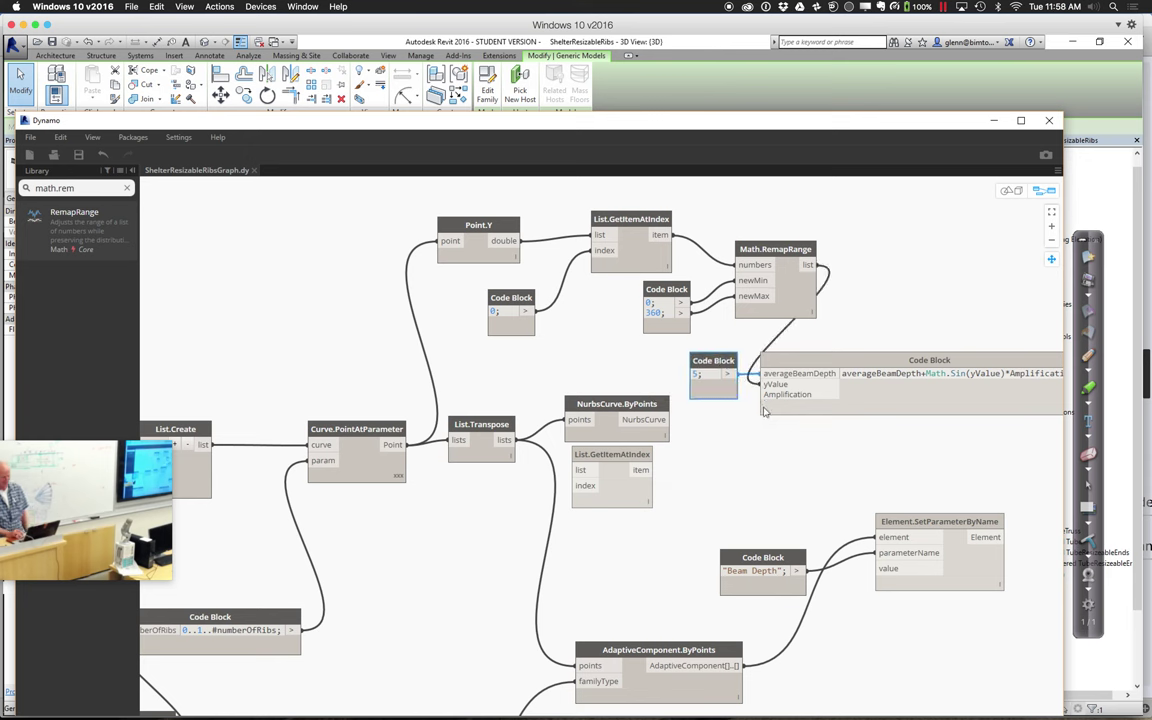
Step: Feed a new code block containing 3; into the formula's Amplification input and place it just below the 5; block
{"action": "double_click", "coordinate": [712, 425]}
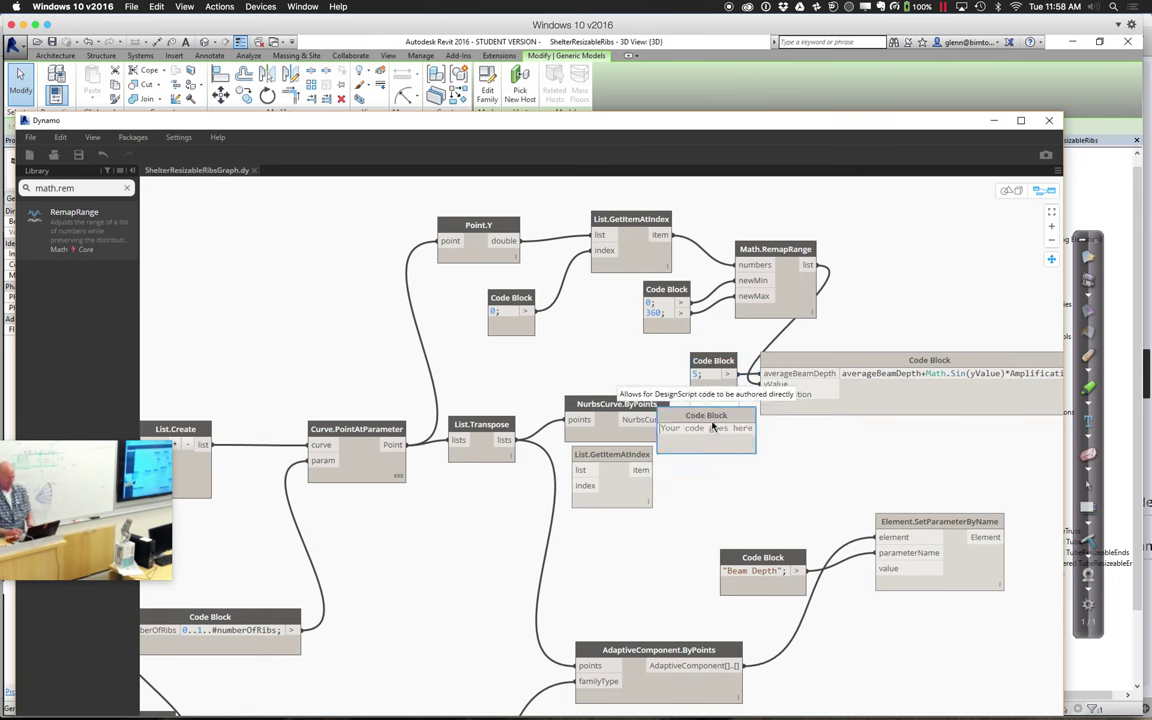
{"action": "type", "text": "3;"}
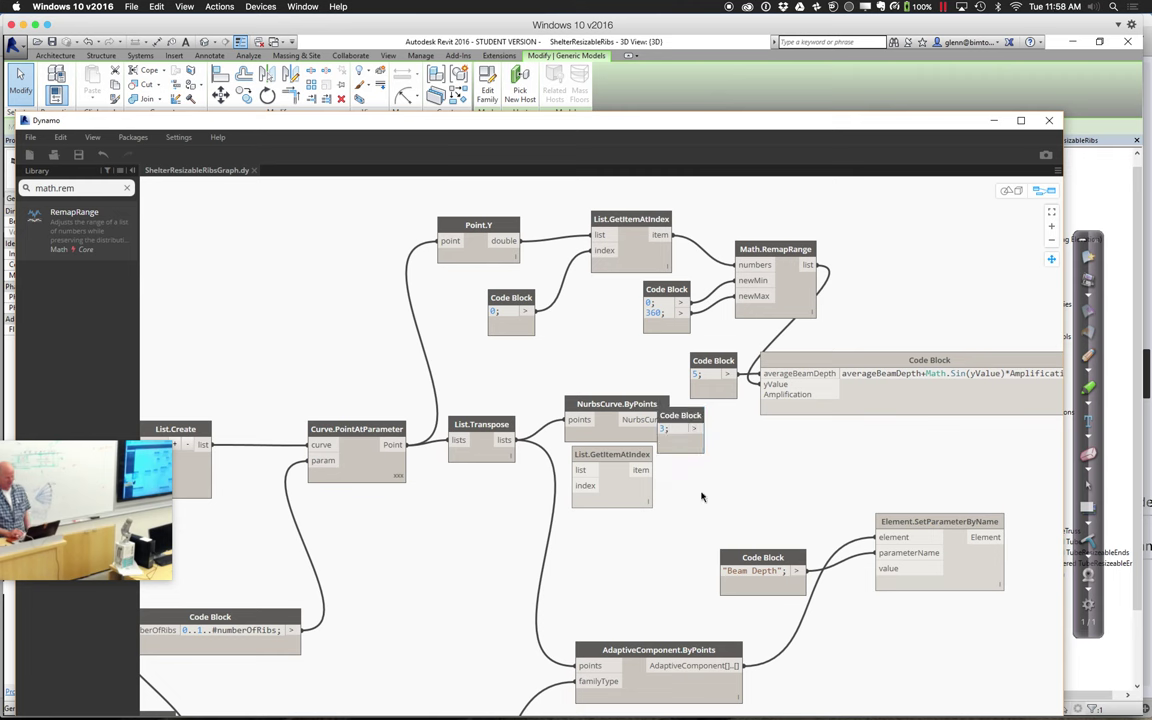
{"action": "left_click", "coordinate": [693, 428]}
{"action": "left_click", "coordinate": [760, 395]}
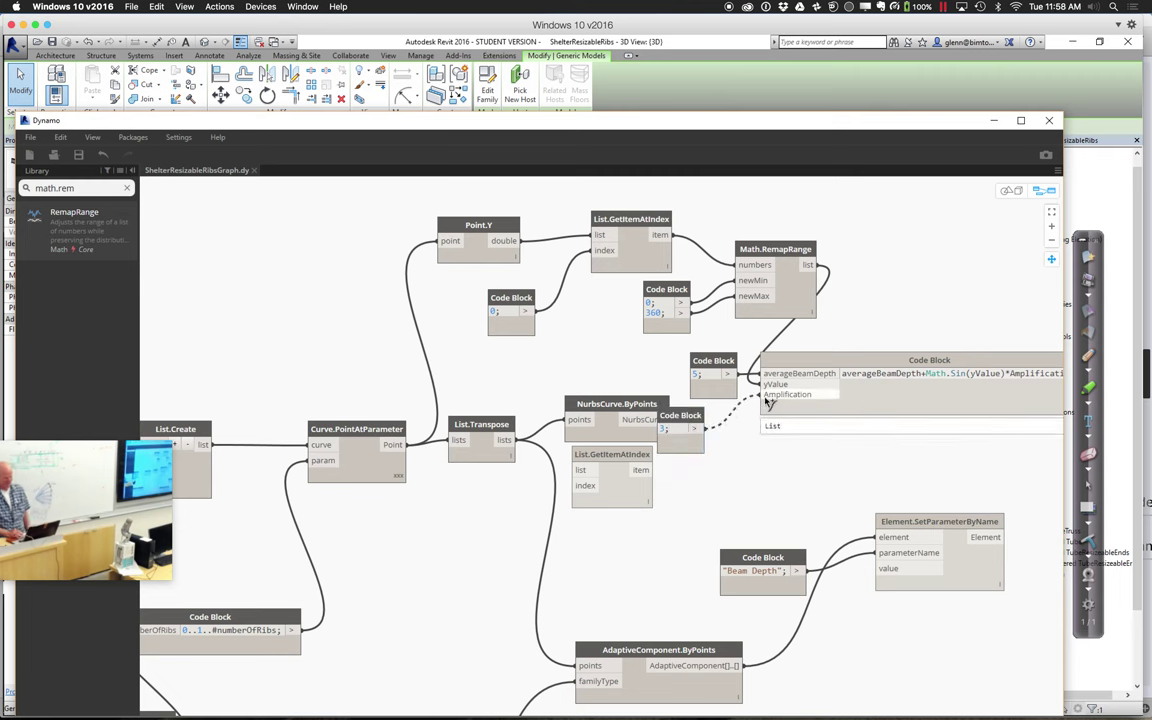
{"action": "left_click_drag", "start_coordinate": [702, 416], "coordinate": [738, 411]}
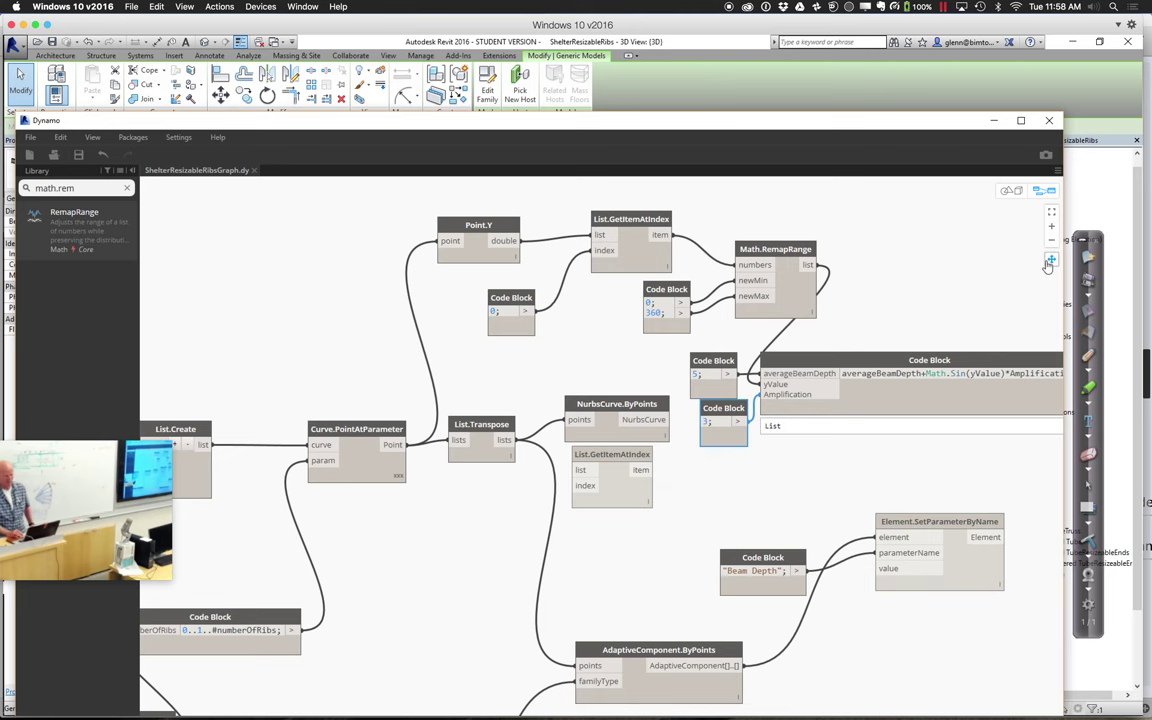
Step: Show the 3D geometry behind the graph and try to expand the formula code block's output preview
{"action": "middle_click_drag", "start_coordinate": [914, 306], "coordinate": [676, 303]}
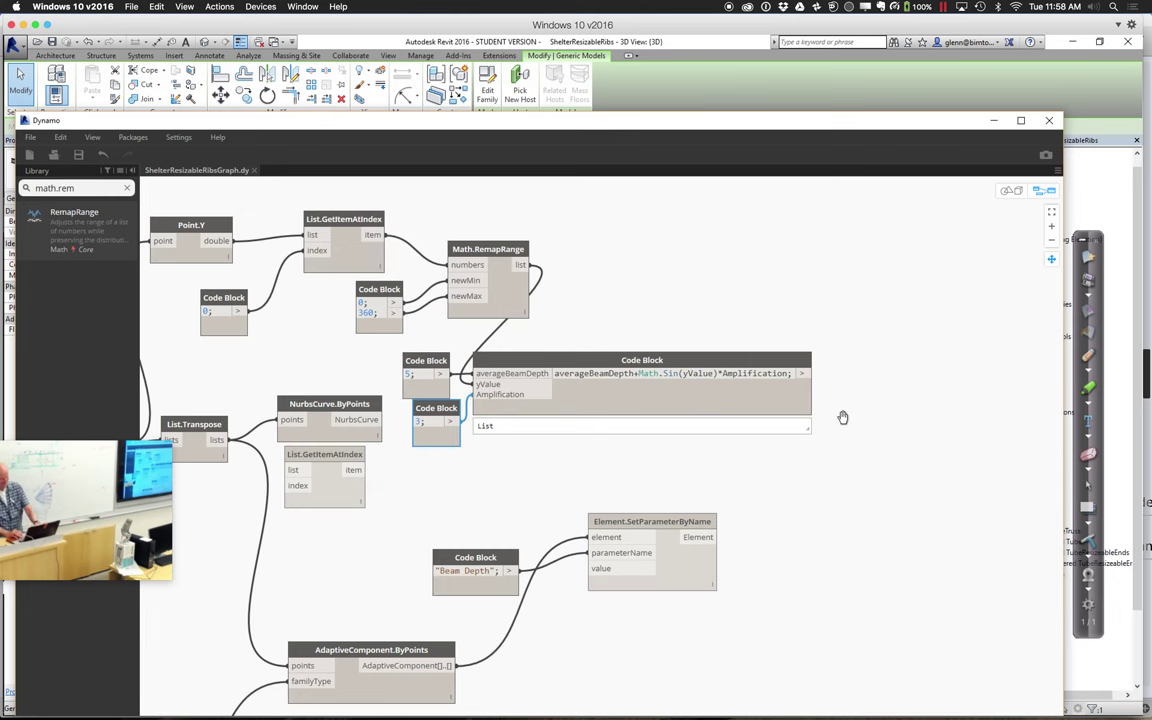
{"action": "key", "text": "ctrl+b"}
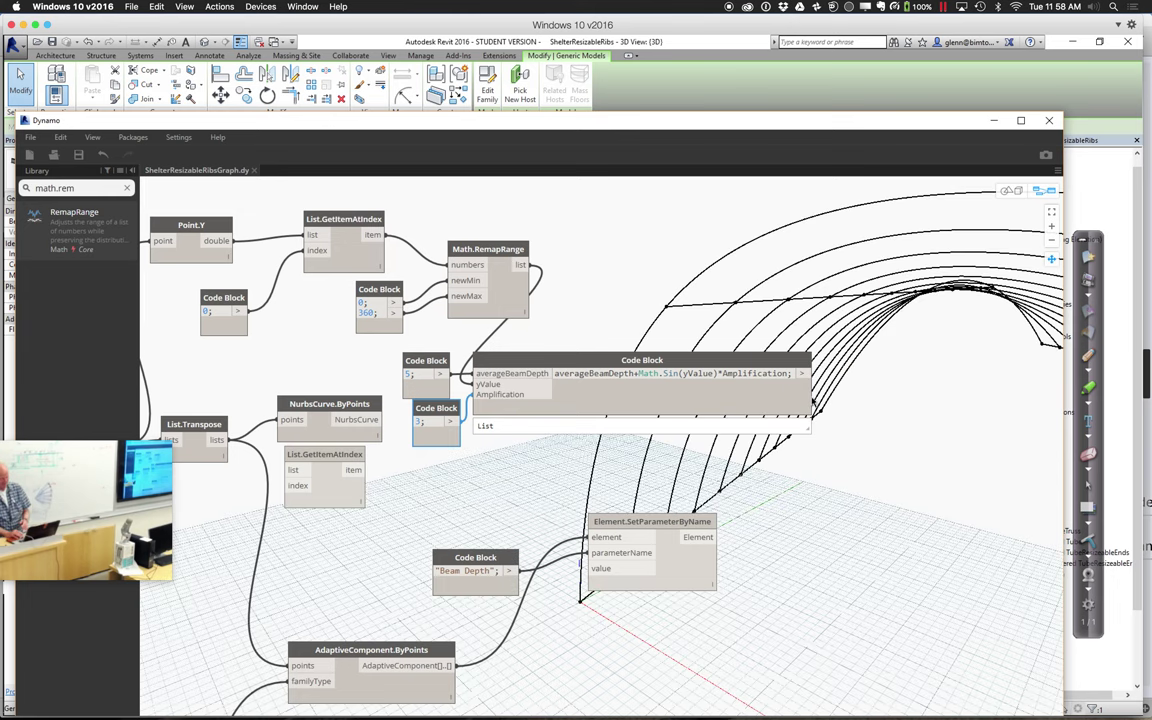
{"action": "left_click", "coordinate": [808, 430]}
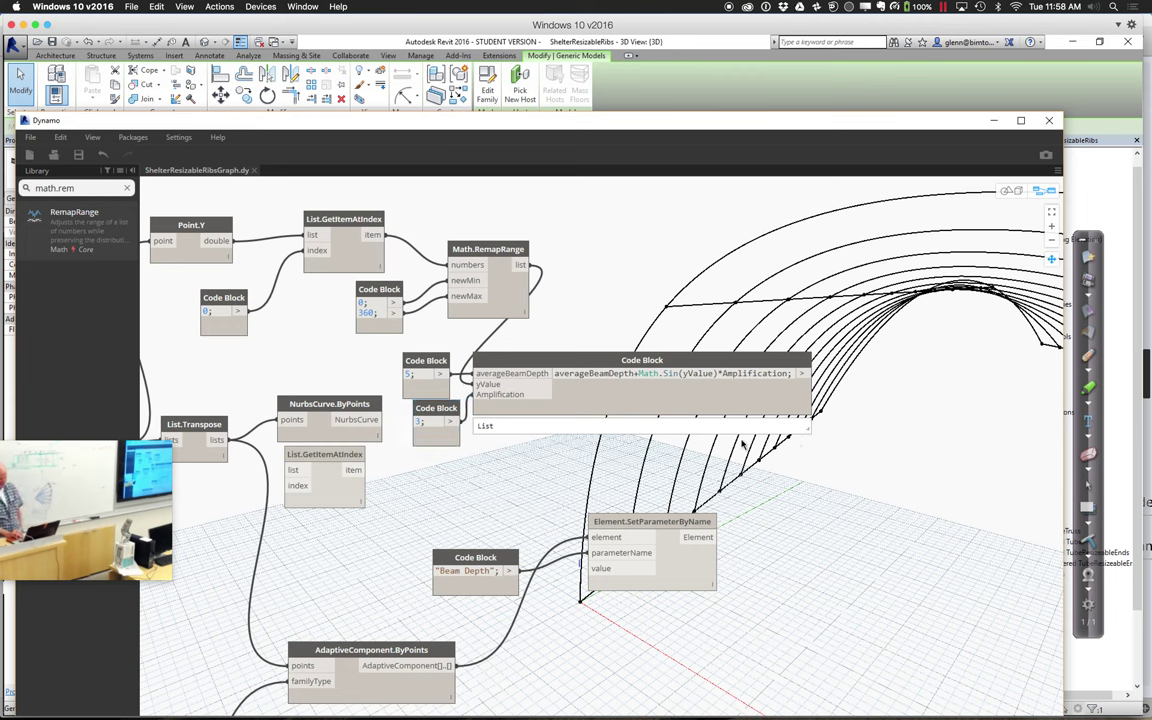
{"action": "left_click", "coordinate": [758, 414]}
{"action": "left_click", "coordinate": [770, 418]}
{"action": "double_click", "coordinate": [809, 430]}
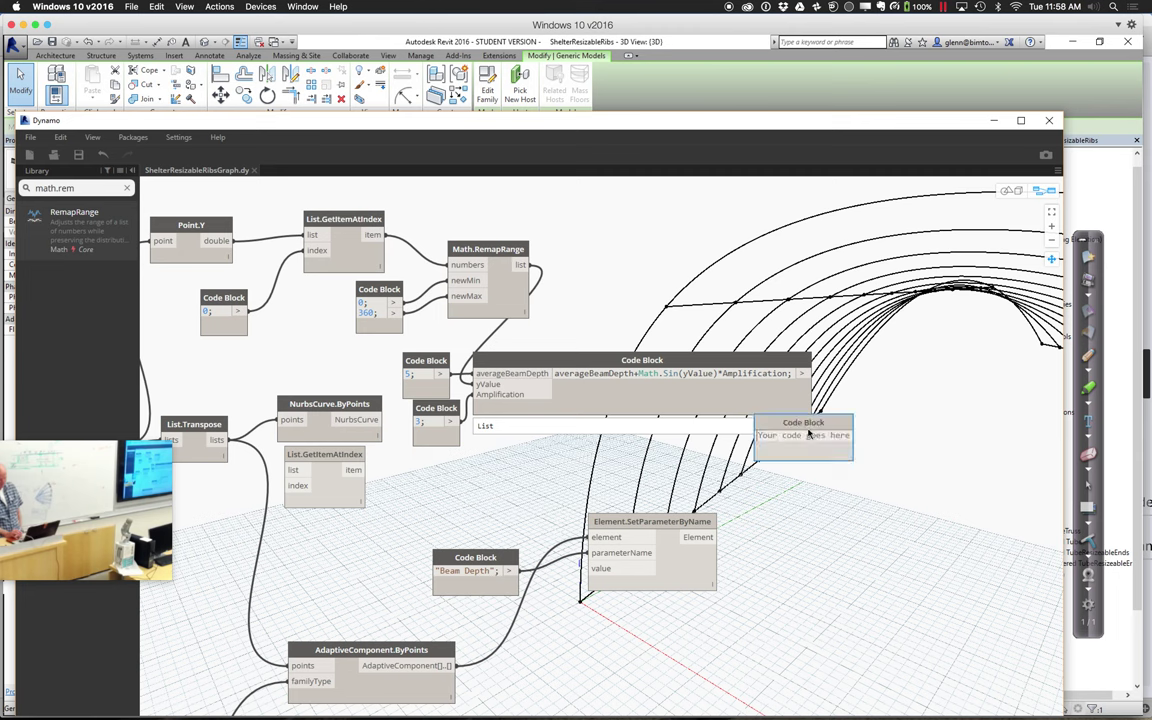
{"action": "right_click", "coordinate": [770, 434]}
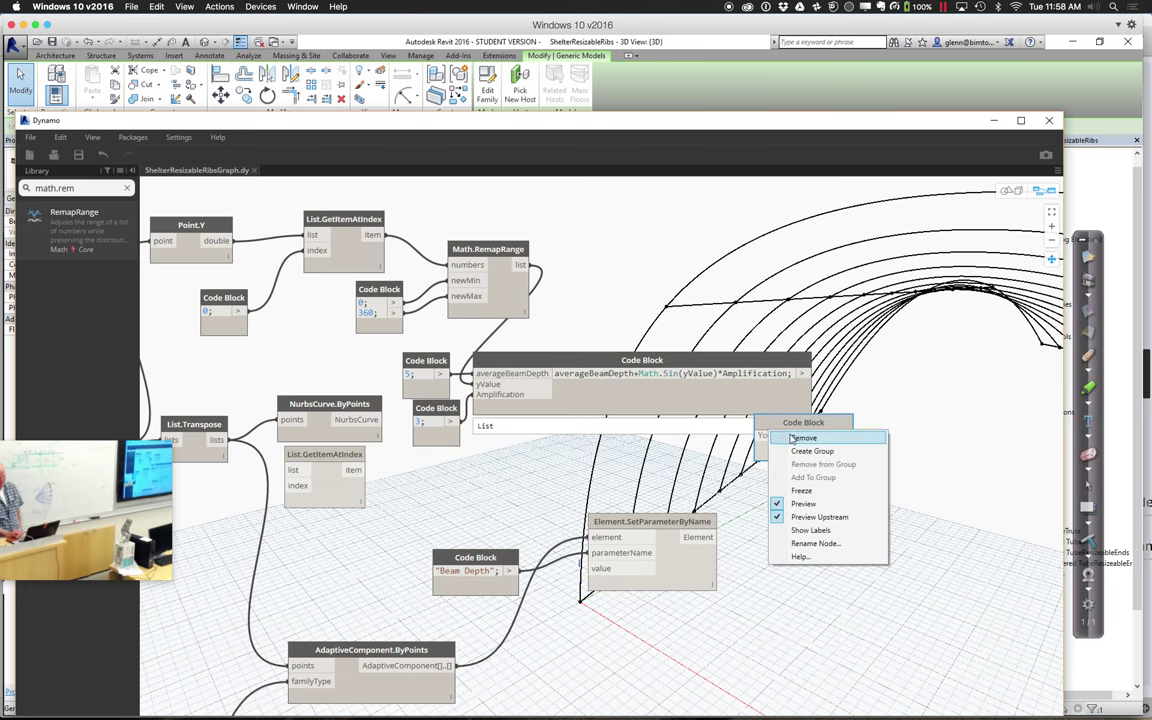
{"action": "left_click", "coordinate": [790, 438]}
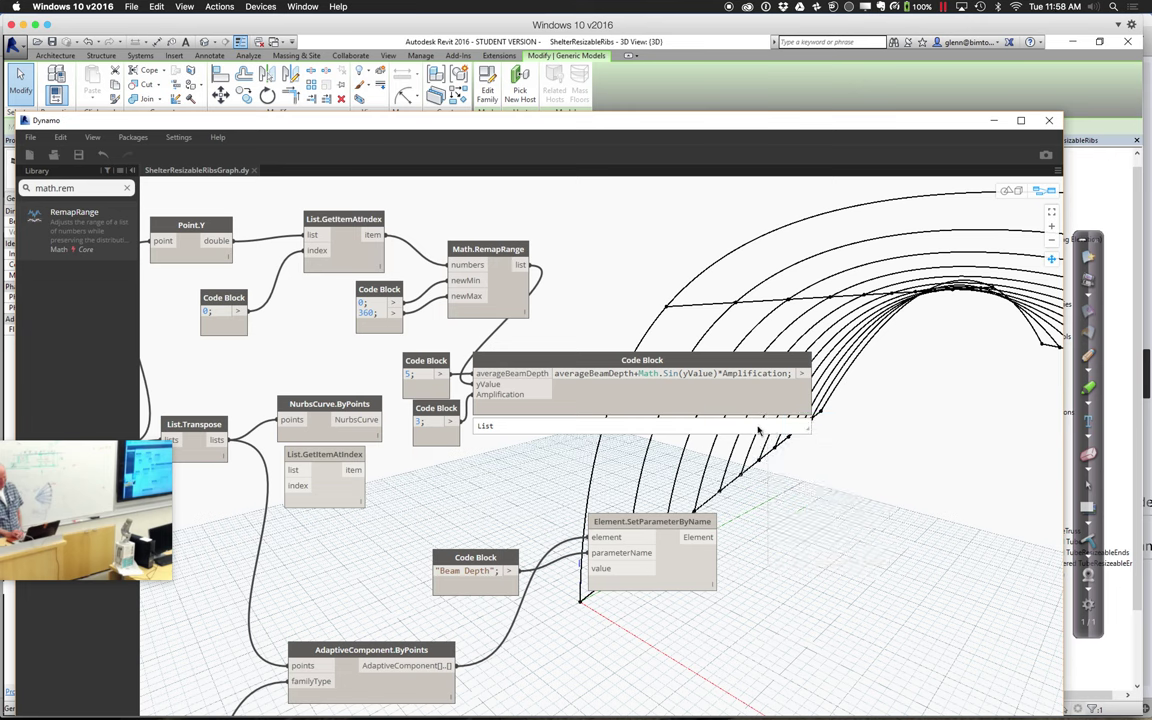
Step: Shift the sine formula code block slightly to the right
{"action": "left_click_drag", "start_coordinate": [720, 365], "coordinate": [750, 370]}
{"action": "double_click", "coordinate": [827, 423]}
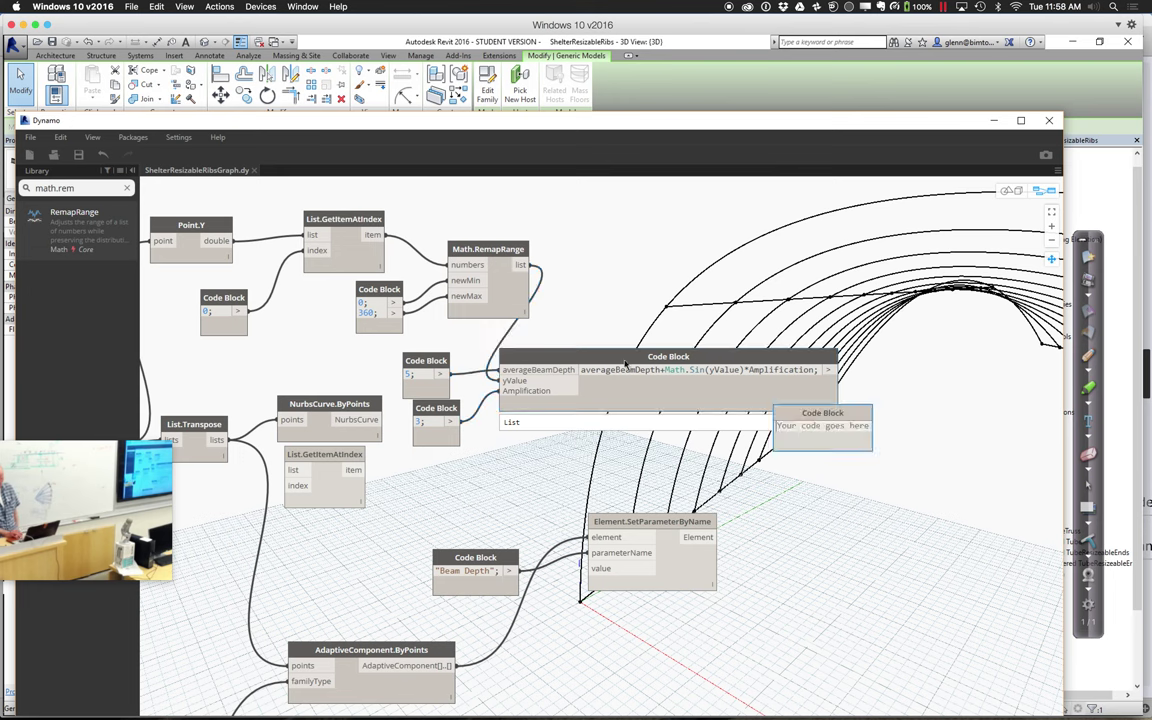
{"action": "right_click", "coordinate": [803, 415]}
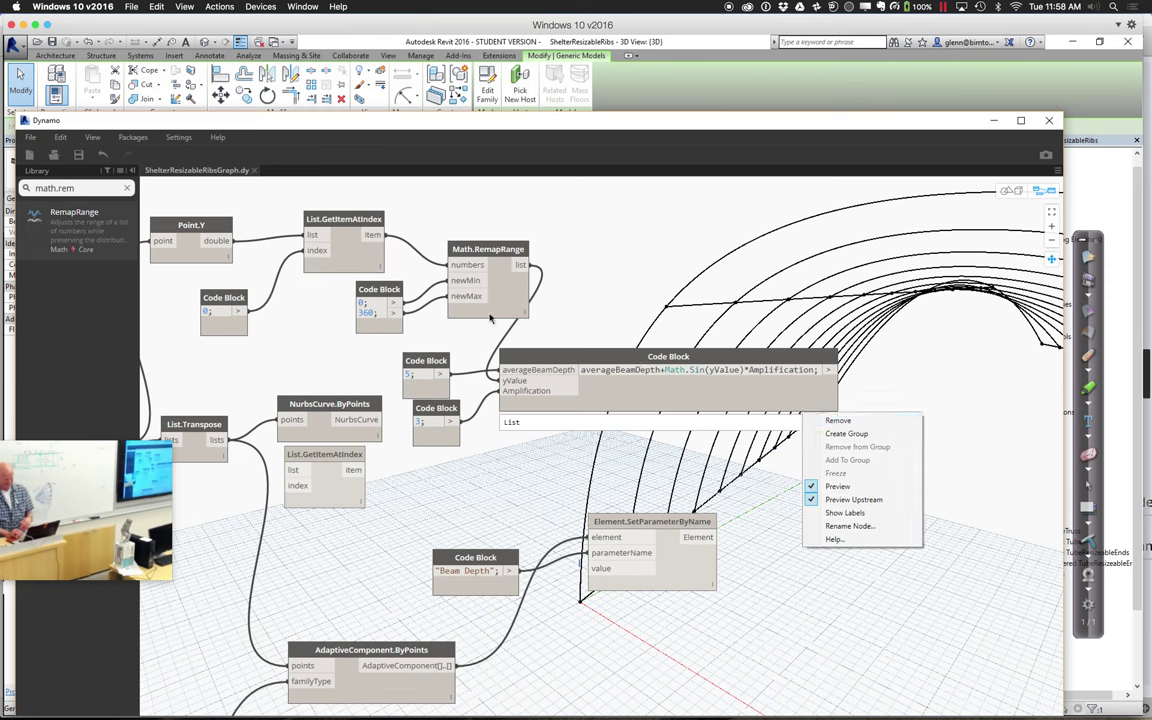
{"action": "left_click", "coordinate": [838, 420]}
Step: Add a Watch node beyond the formula code block's upper right and feed the formula's output into it
{"action": "triple_click", "coordinate": [111, 186]}
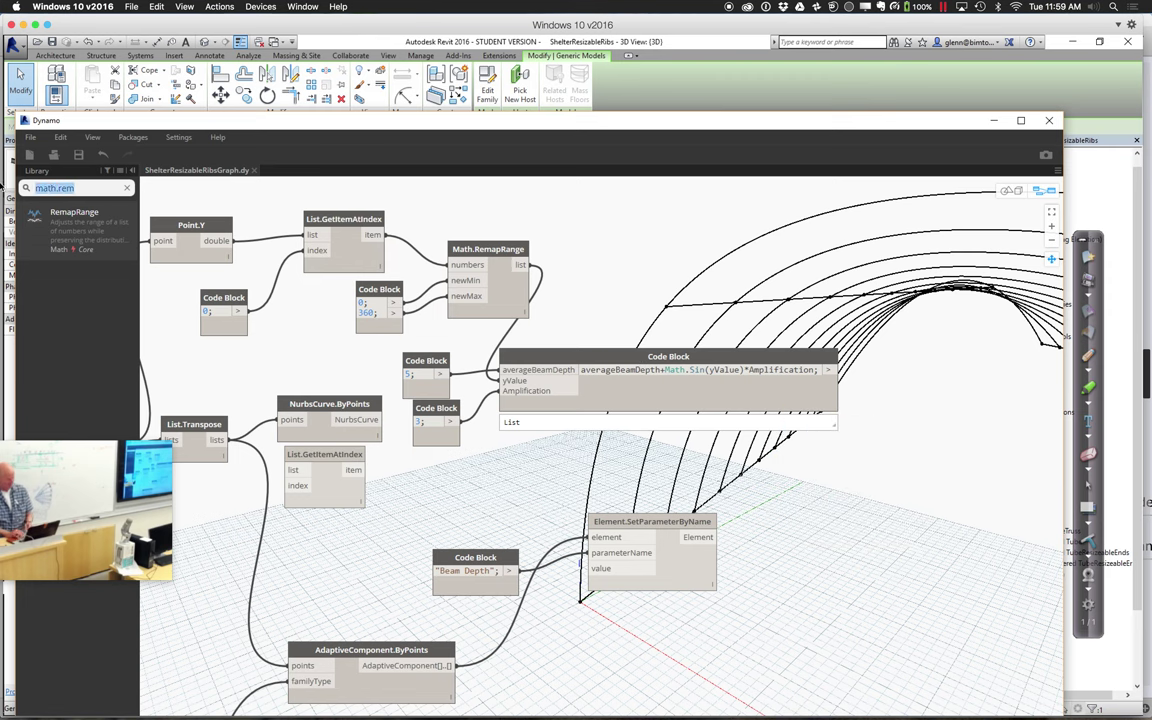
{"action": "key", "text": "BackSpace"}
{"action": "mouse_move", "coordinate": [3, 185]}
{"action": "type", "text": "watch"}
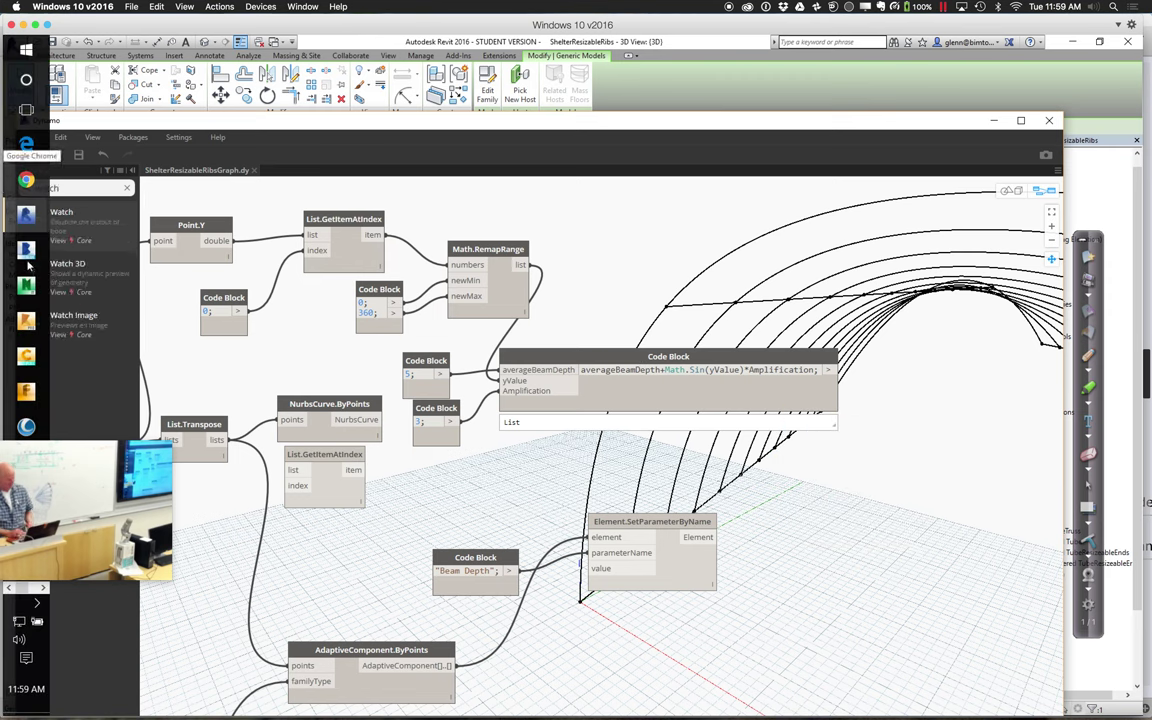
{"action": "left_click", "coordinate": [60, 232]}
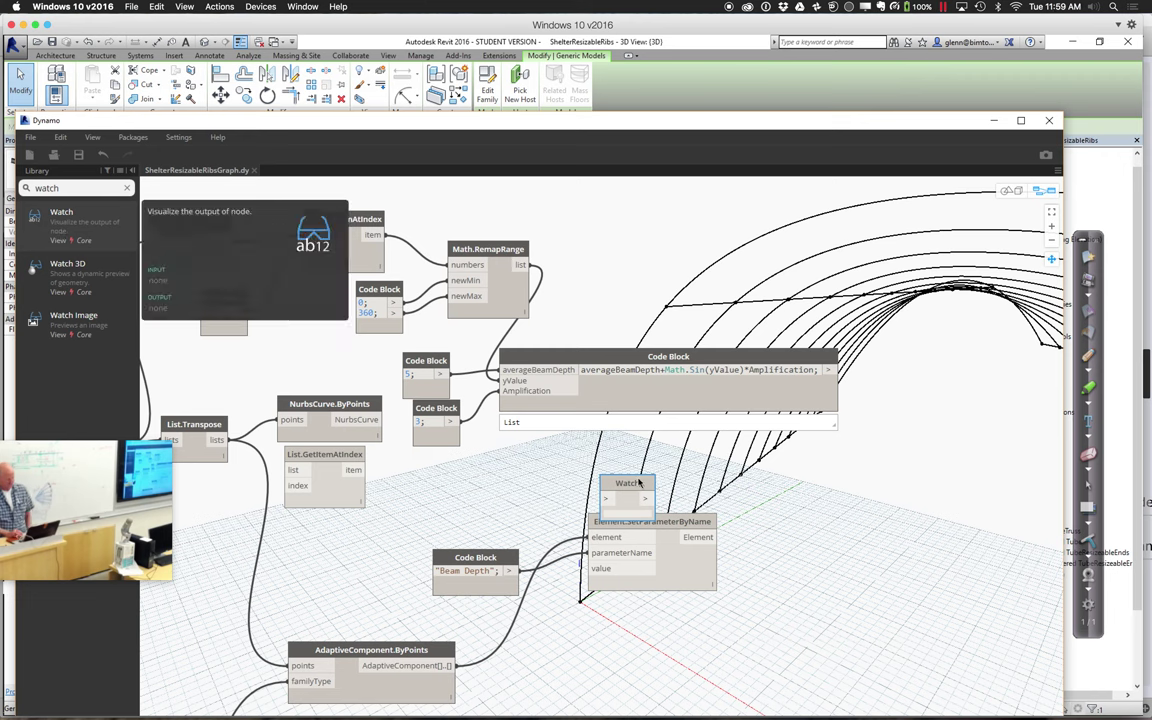
{"action": "left_click_drag", "start_coordinate": [630, 483], "coordinate": [897, 306]}
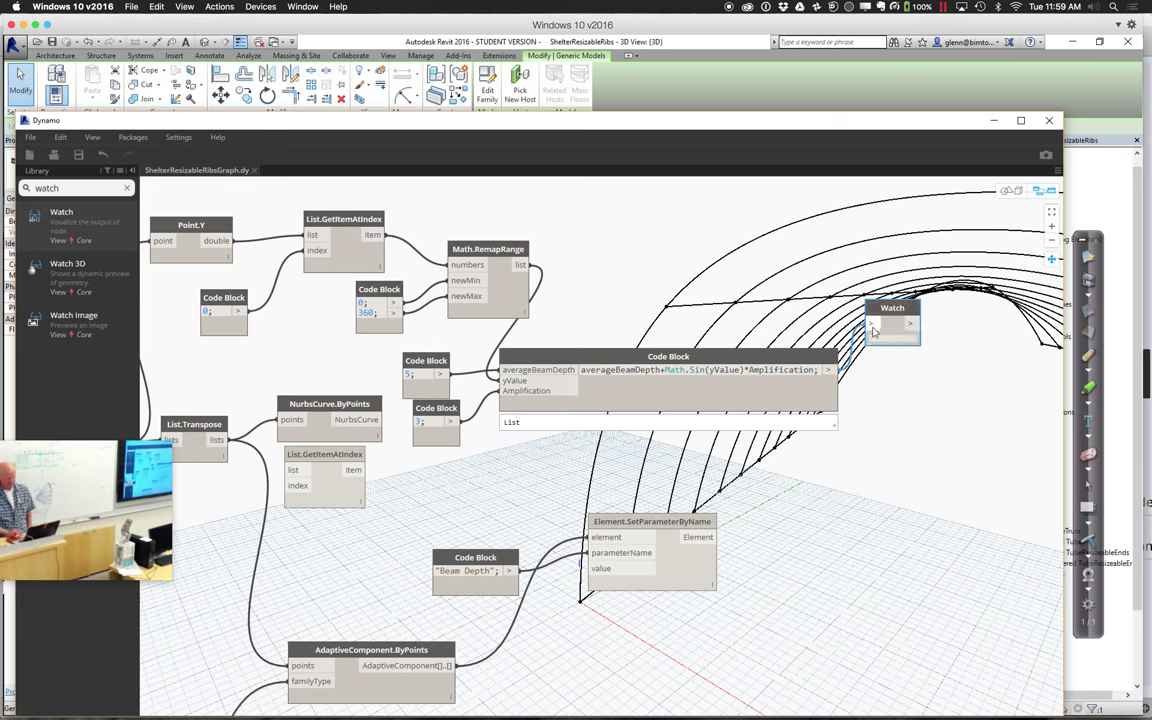
{"action": "left_click_drag", "start_coordinate": [828, 369], "coordinate": [874, 326]}
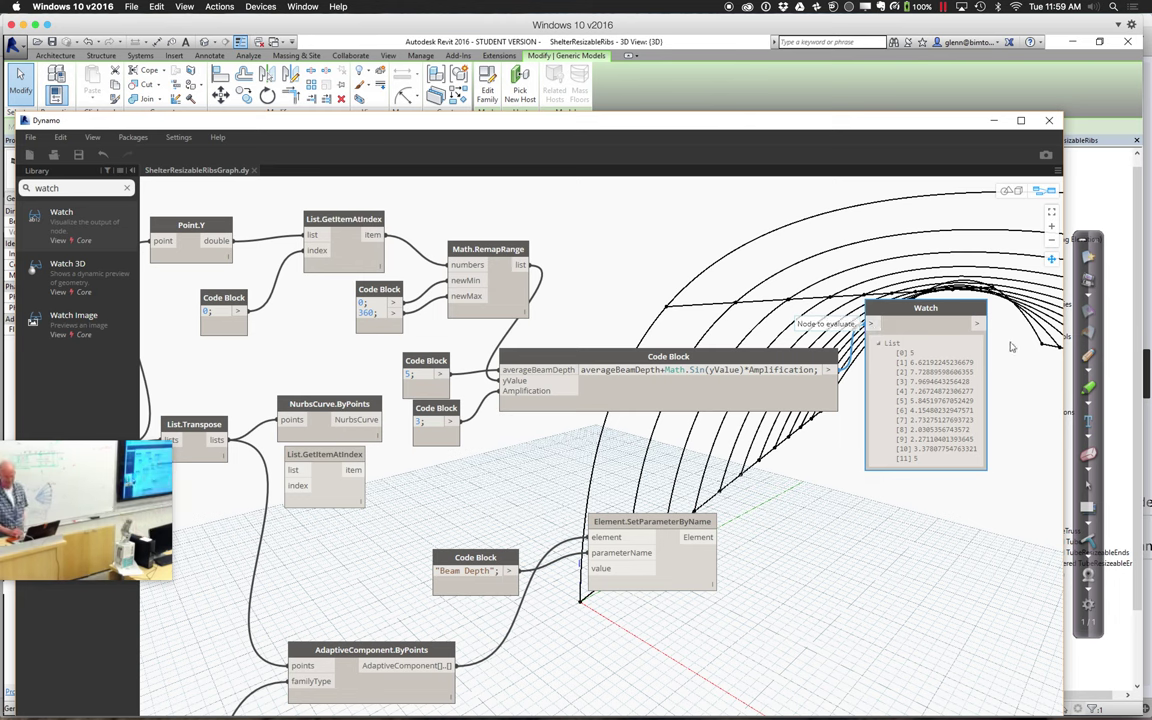
Step: Feed the Watch output into Element.SetParameterByName's value input, and move that node beneath Watch with the "Beam Depth" code block closer to it
{"action": "left_click_drag", "start_coordinate": [977, 323], "coordinate": [653, 488]}
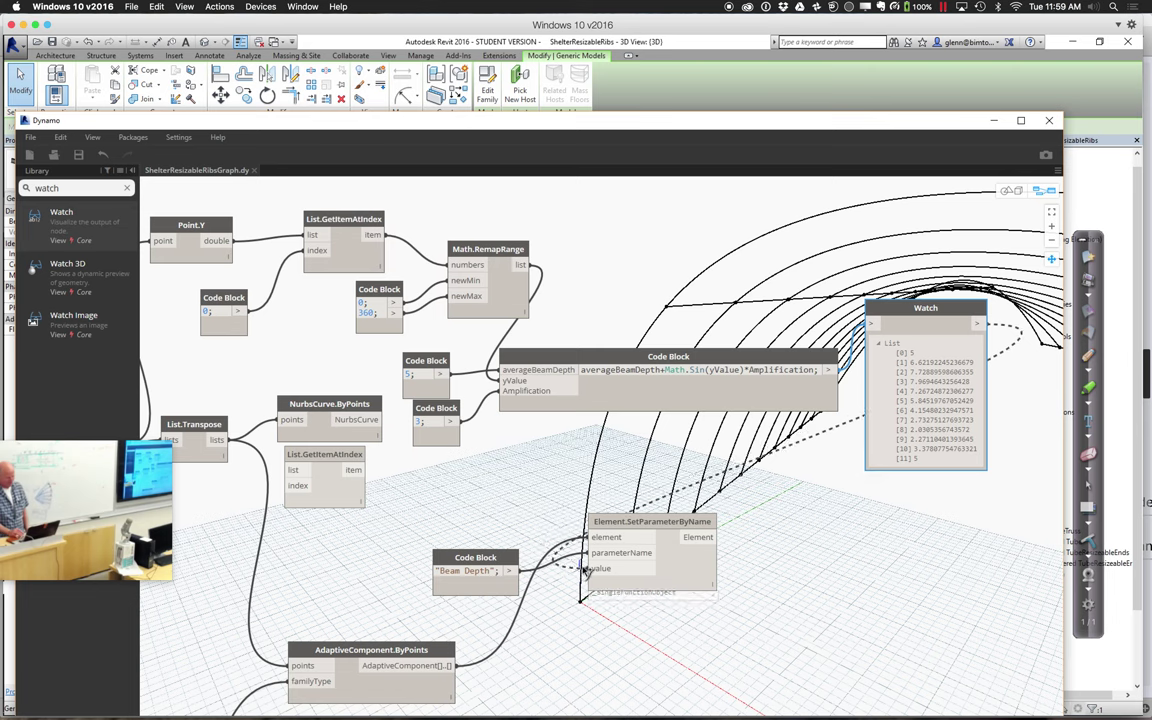
{"action": "left_click", "coordinate": [590, 568]}
{"action": "left_click_drag", "start_coordinate": [636, 532], "coordinate": [951, 563]}
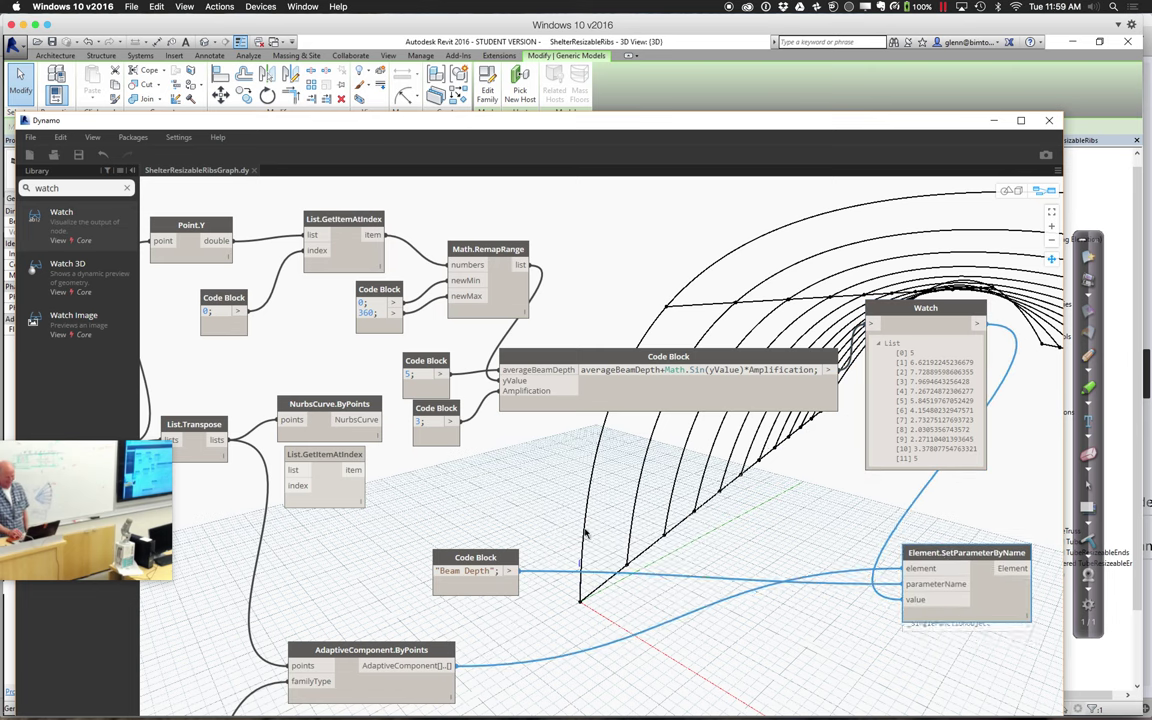
{"action": "left_click_drag", "start_coordinate": [499, 562], "coordinate": [718, 591]}
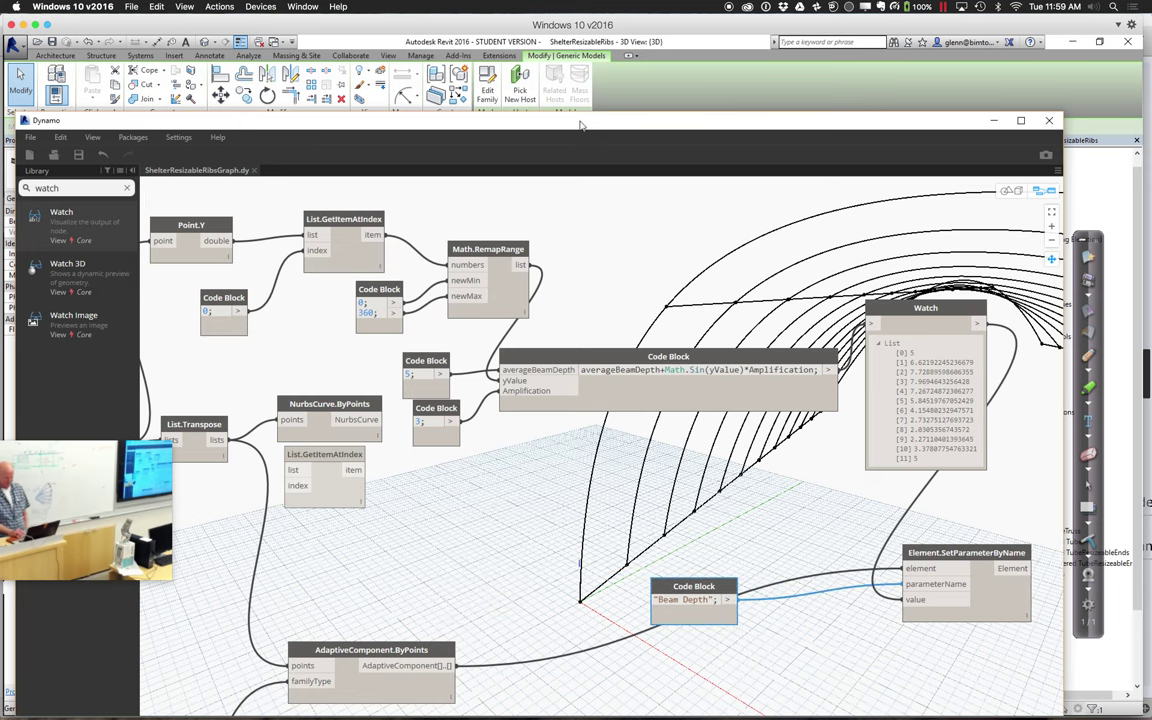
Step: Uncover the Revit 3D view, clear the rib selection, and return to the Dynamo graph to check Element.SetParameterByName's output
{"action": "left_click_drag", "start_coordinate": [579, 120], "coordinate": [545, 502]}
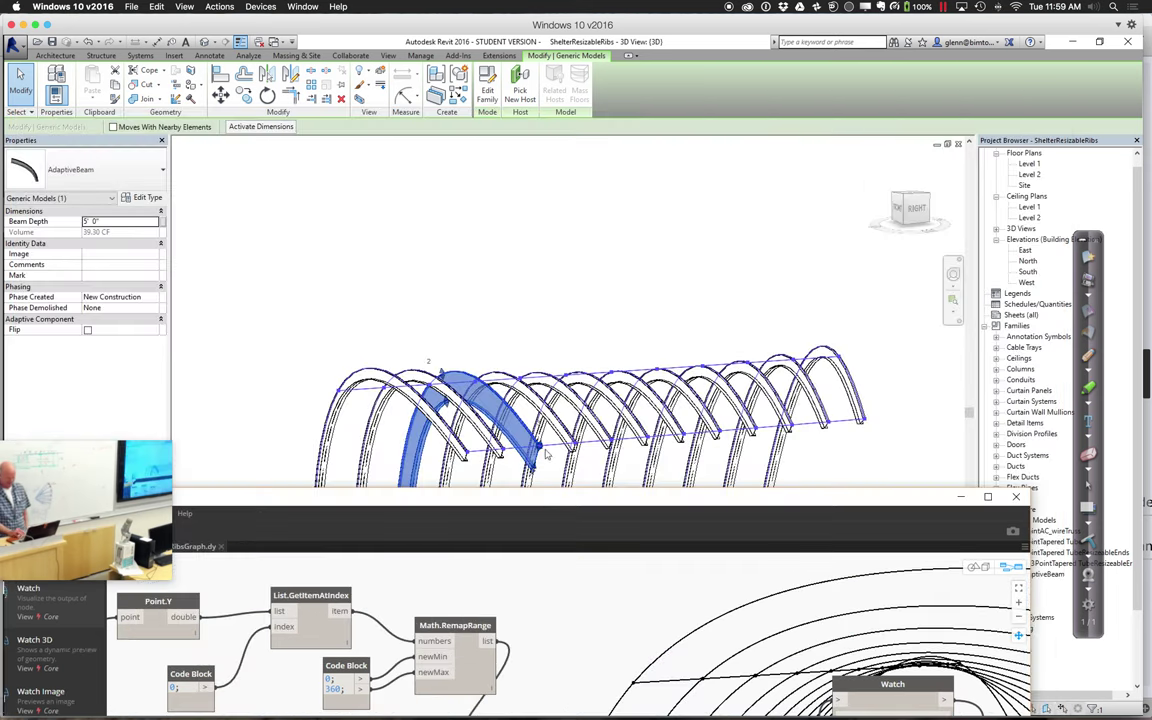
{"action": "left_click", "coordinate": [461, 287]}
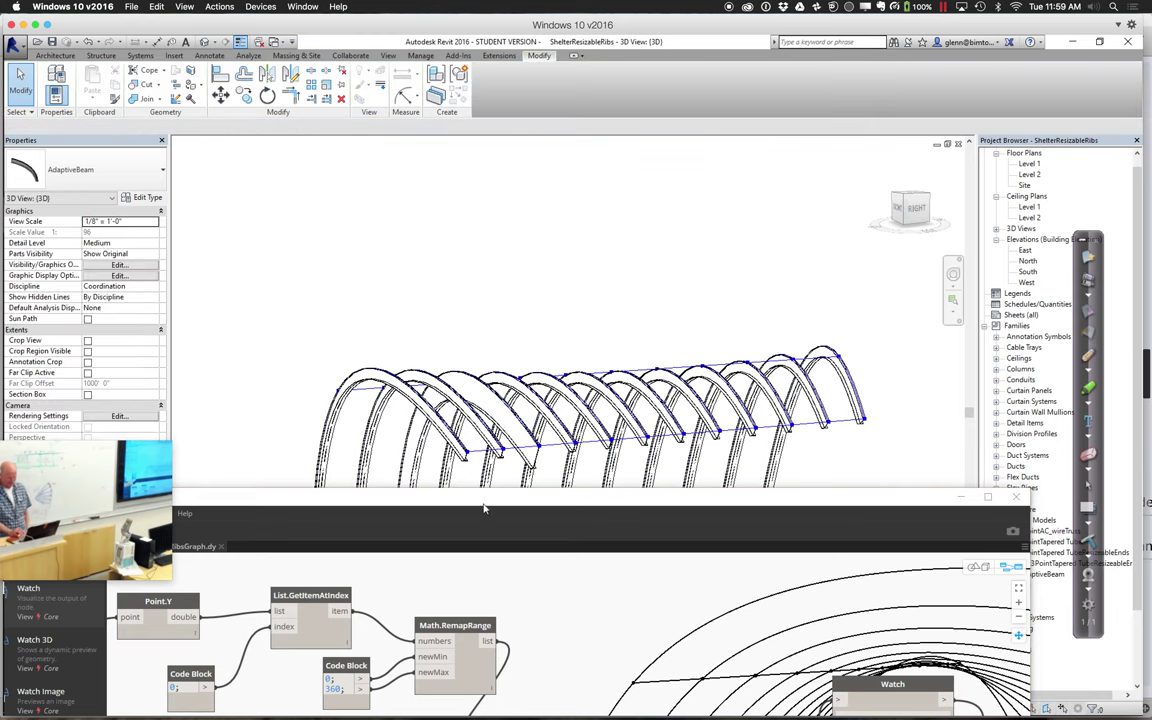
{"action": "left_click_drag", "start_coordinate": [483, 503], "coordinate": [511, 140]}
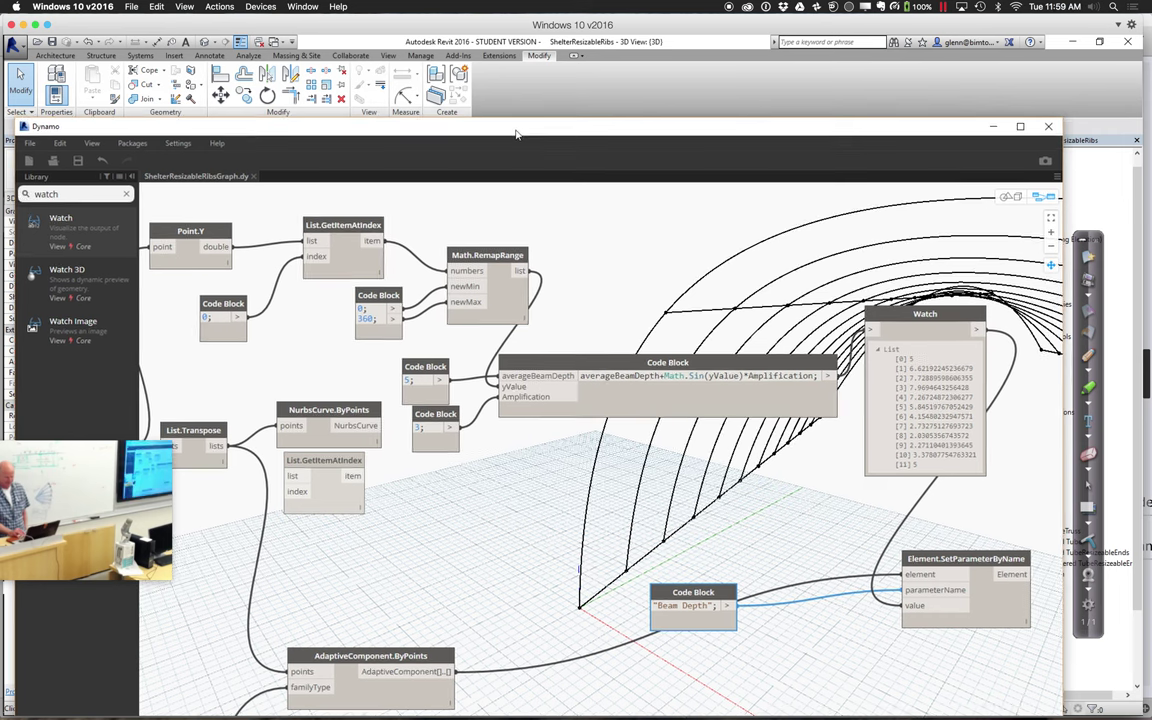
{"action": "mouse_move", "coordinate": [1022, 631]}
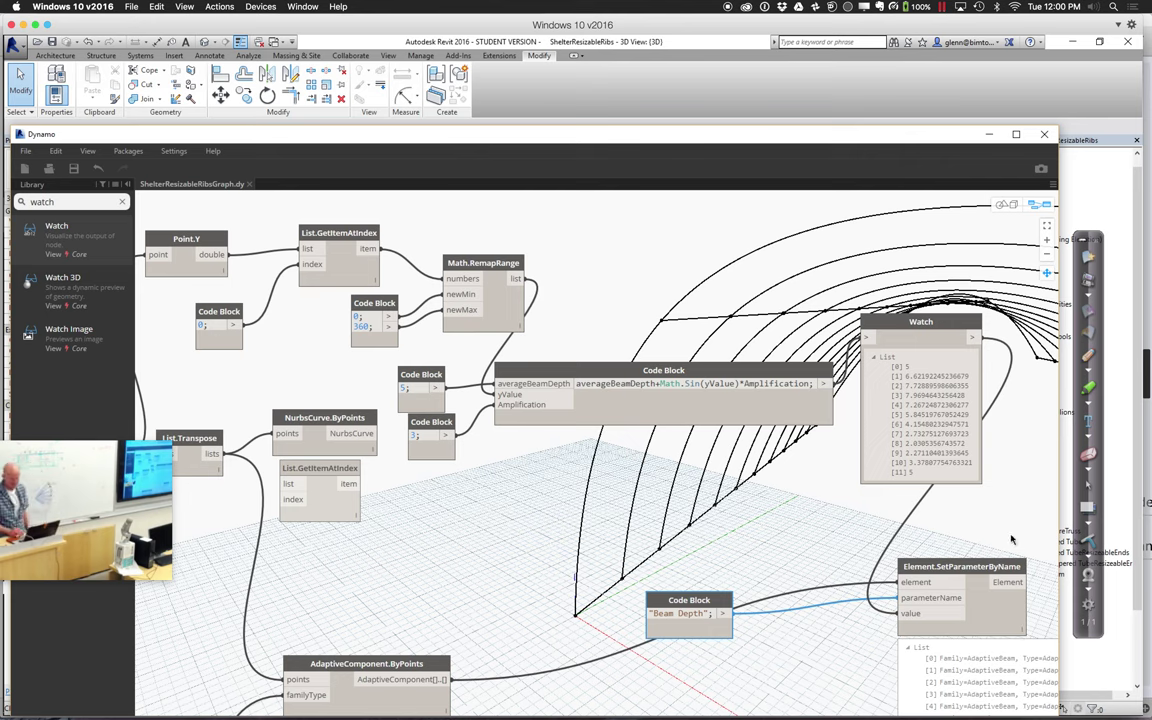
Step: Examine the depths of the ribs in the Revit 3D view and bring the Dynamo graph back over it
{"action": "left_click_drag", "start_coordinate": [589, 138], "coordinate": [600, 560]}
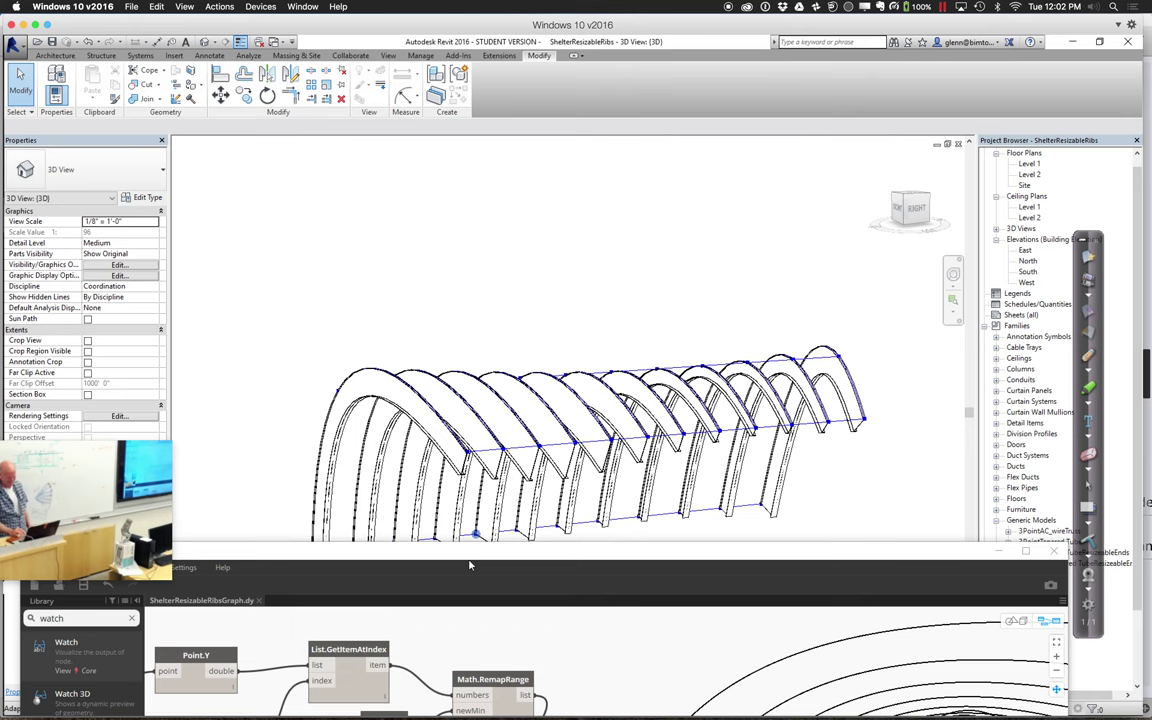
{"action": "left_click_drag", "start_coordinate": [463, 552], "coordinate": [484, 263]}
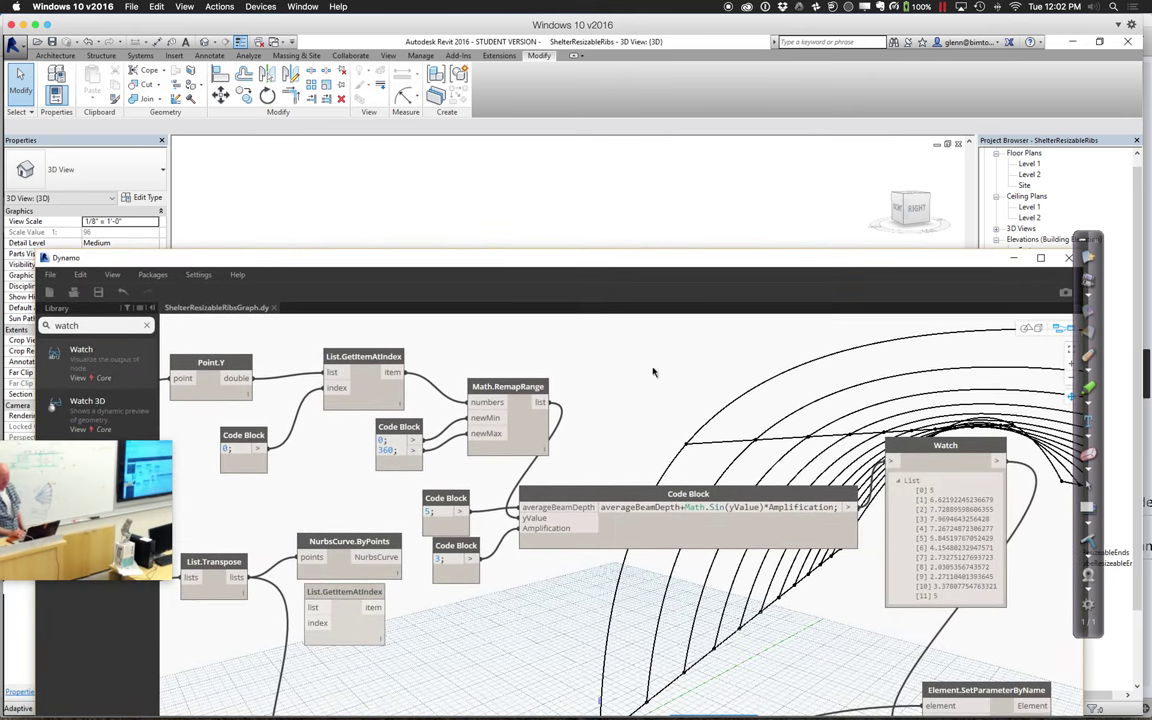
{"action": "left_click_drag", "start_coordinate": [959, 262], "coordinate": [933, 176]}
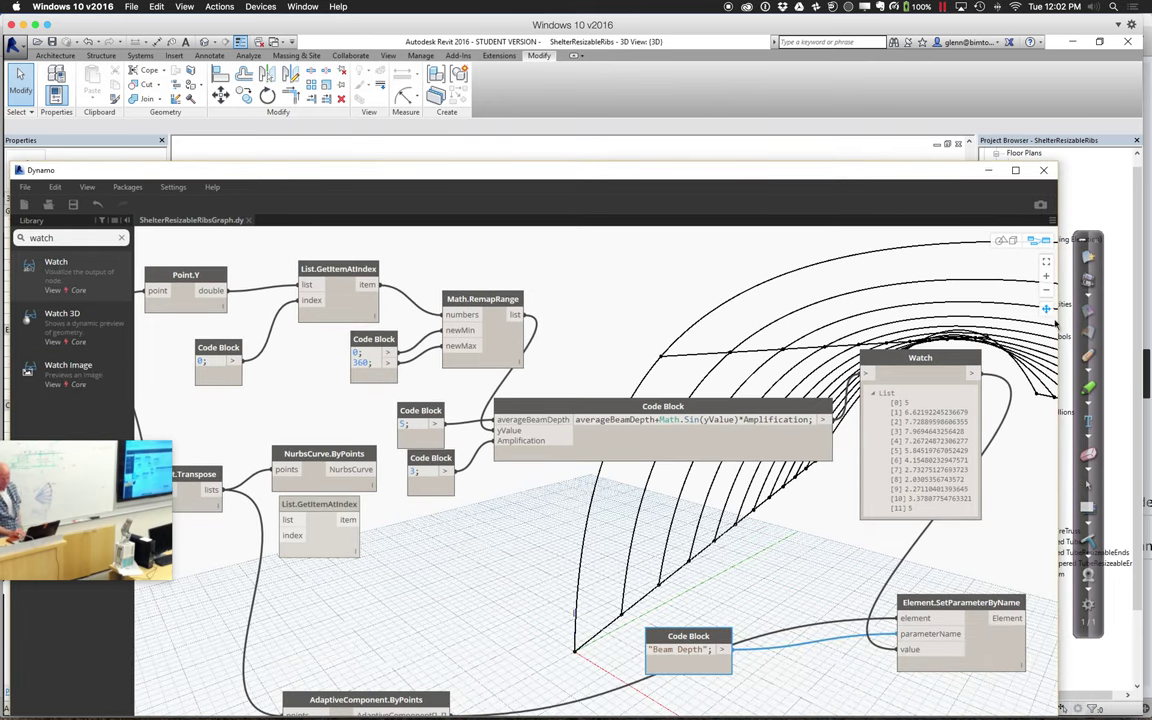
Step: Examine the three nested point lists output by Curve.PointAtParameter and the nodes around it
{"action": "left_click_drag", "start_coordinate": [377, 522], "coordinate": [720, 600]}
{"action": "left_click_drag", "start_coordinate": [328, 609], "coordinate": [410, 591]}
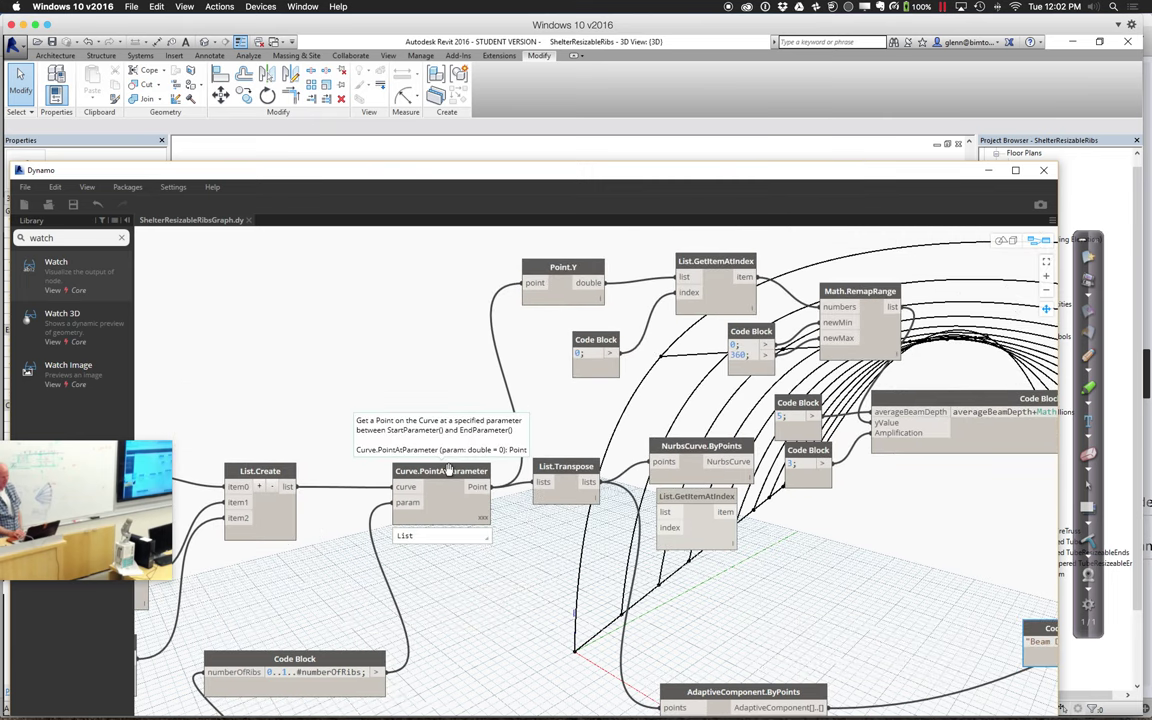
{"action": "mouse_move", "coordinate": [476, 536]}
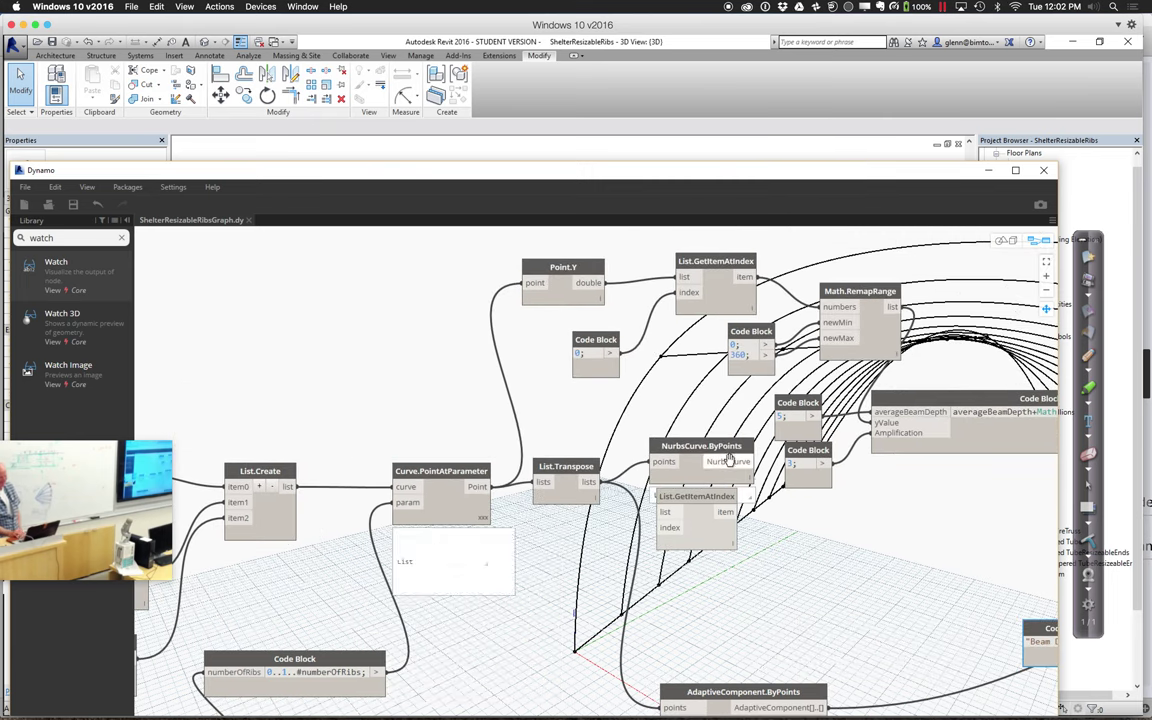
{"action": "mouse_move", "coordinate": [723, 500]}
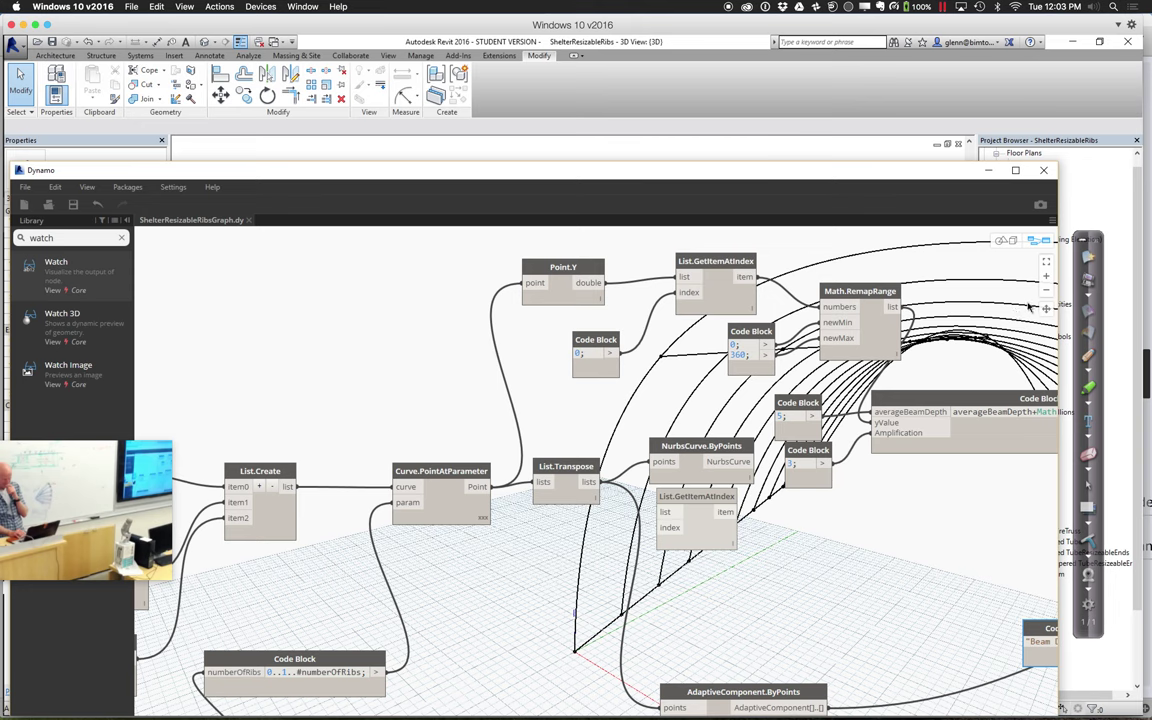
{"action": "middle_click_drag", "start_coordinate": [401, 375], "coordinate": [540, 284]}
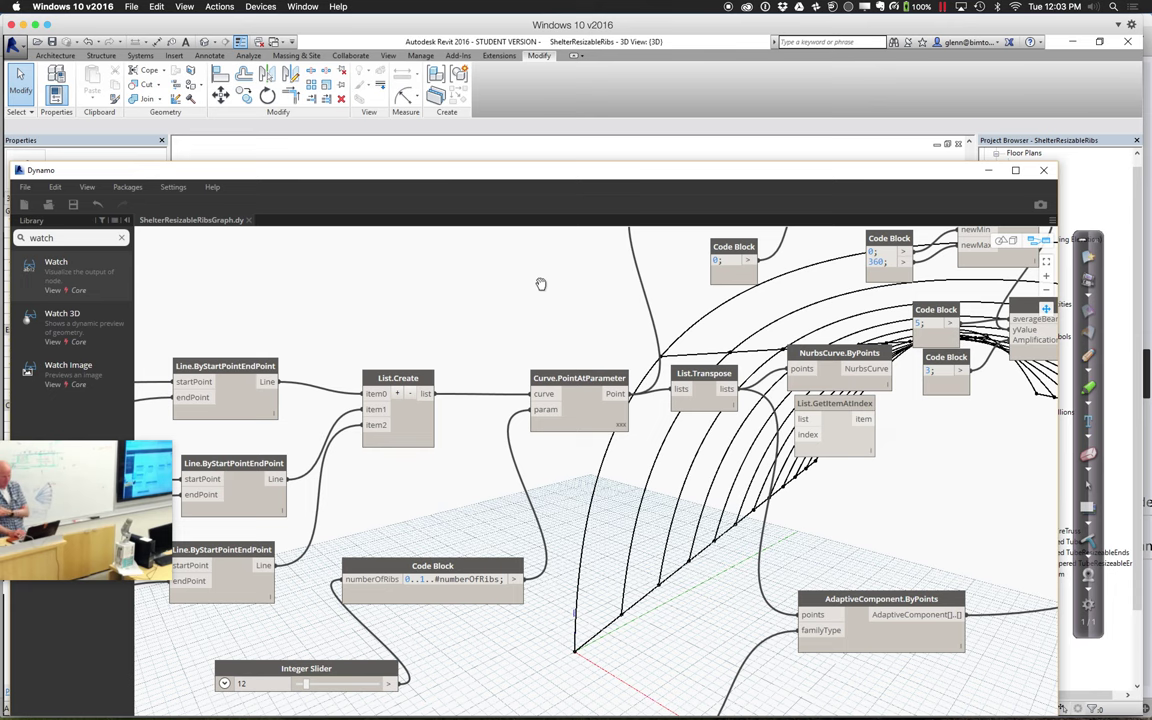
{"action": "middle_click_drag", "start_coordinate": [541, 284], "coordinate": [595, 322]}
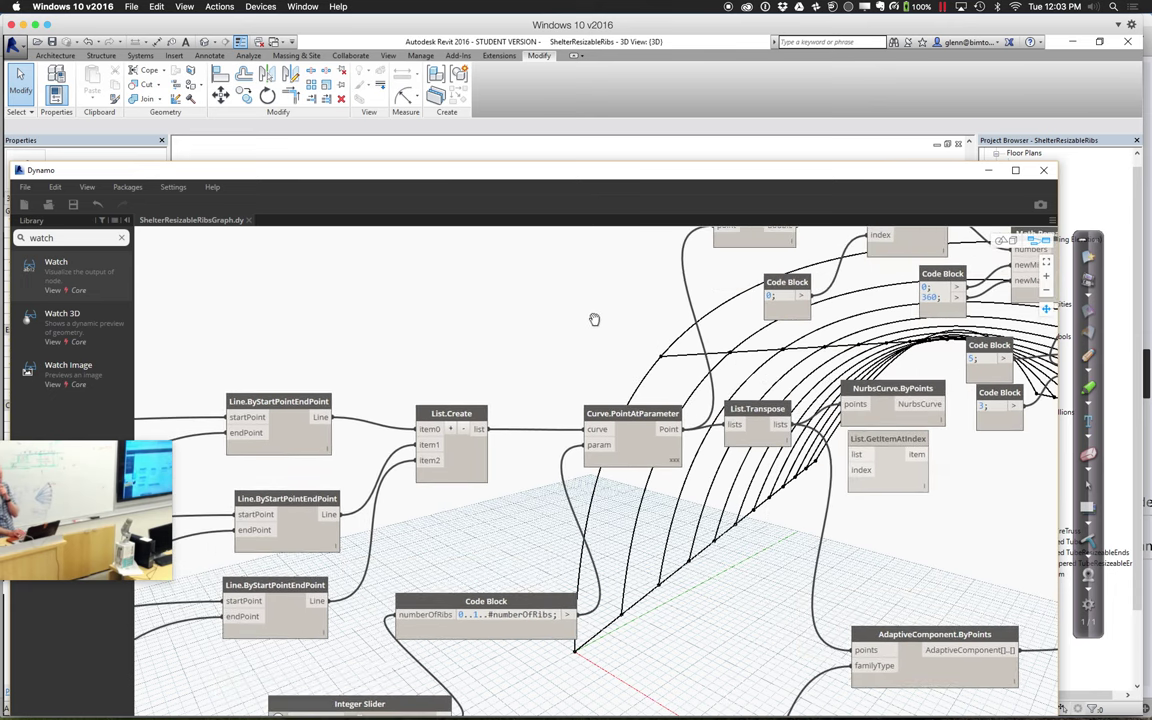
{"action": "mouse_move", "coordinate": [675, 460]}
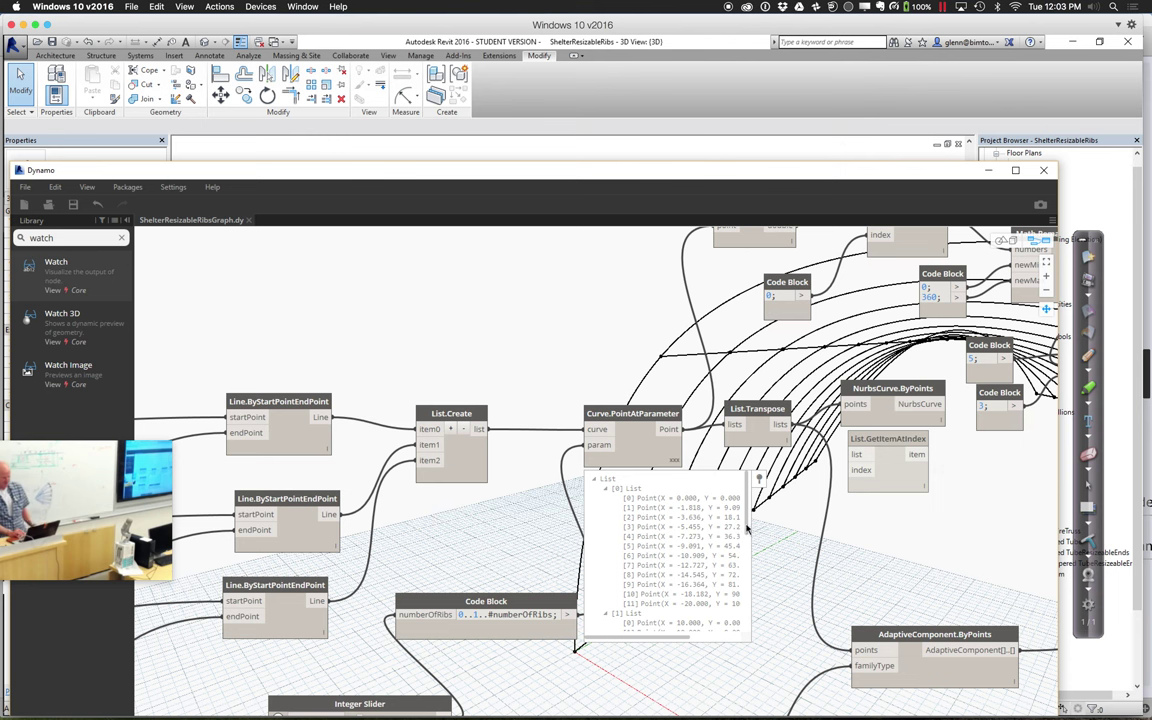
{"action": "left_click_drag", "start_coordinate": [741, 531], "coordinate": [744, 562]}
{"action": "scroll", "coordinate": [744, 562], "scroll_direction": "down", "scroll_amount": 5}
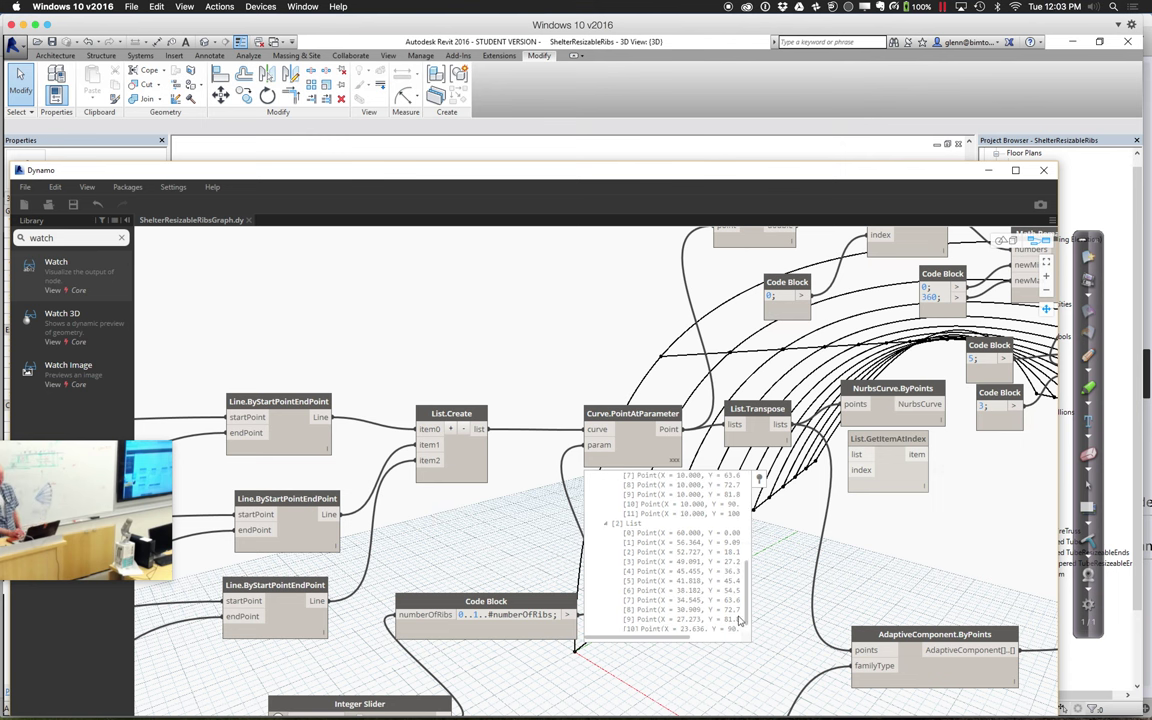
{"action": "mouse_move", "coordinate": [307, 597]}
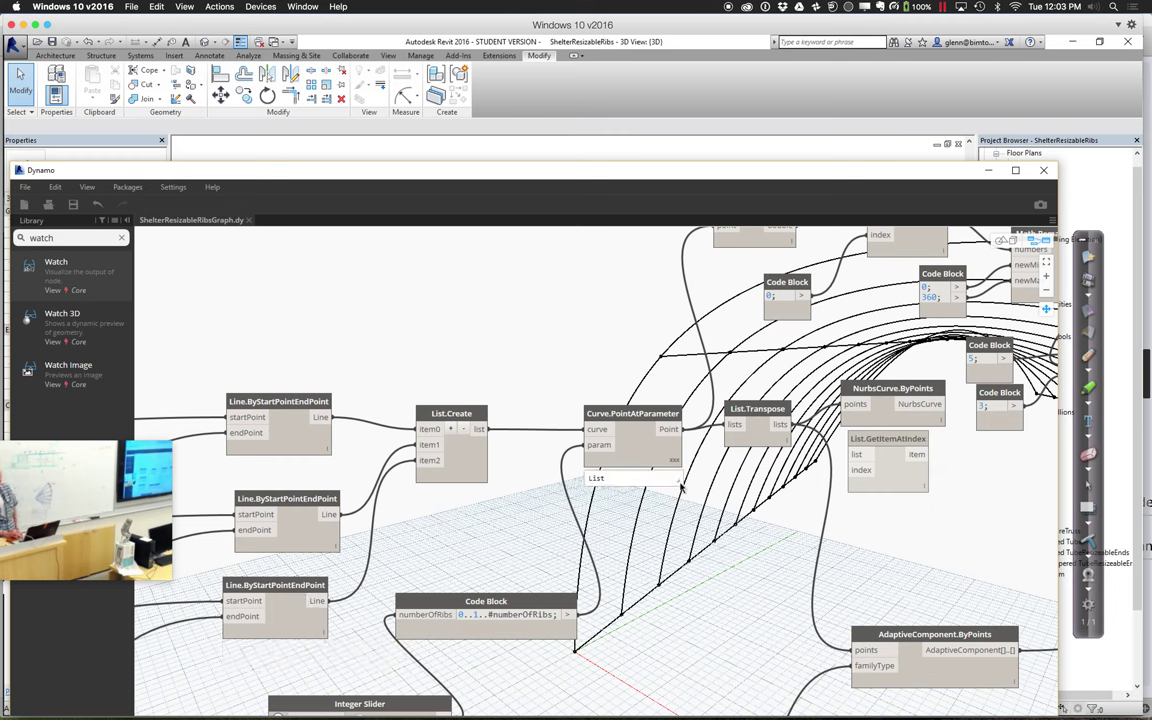
{"action": "mouse_move", "coordinate": [679, 475]}
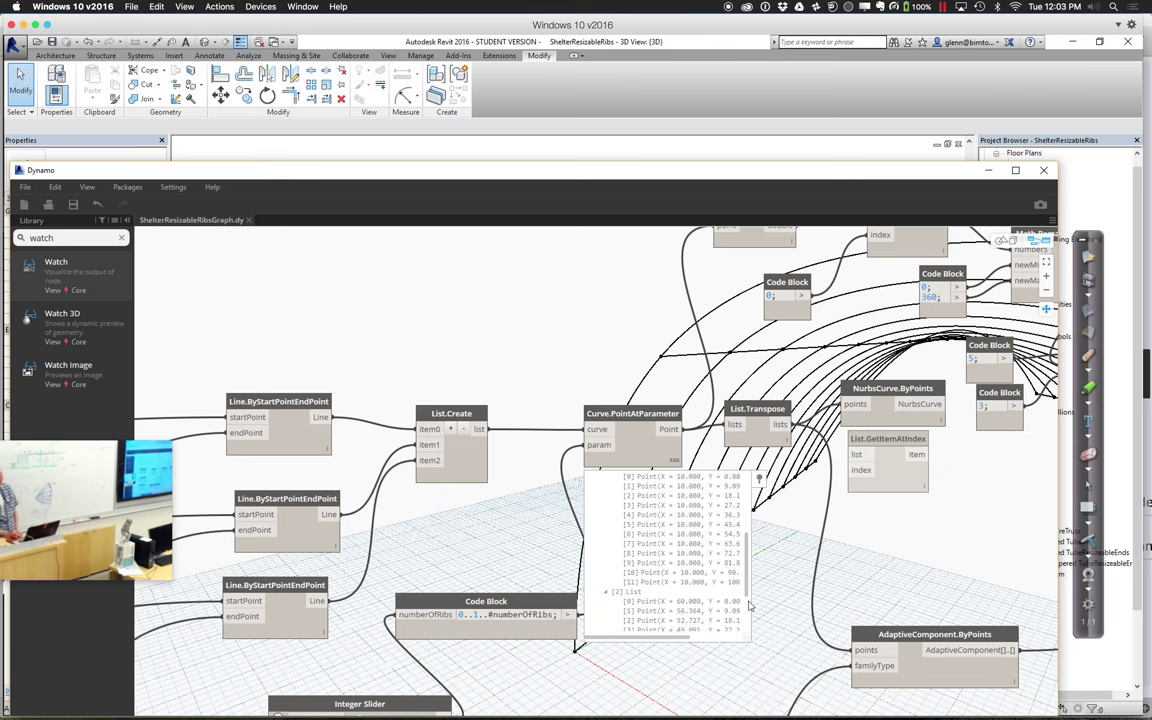
{"action": "scroll", "coordinate": [749, 591], "scroll_direction": "up", "scroll_amount": 2}
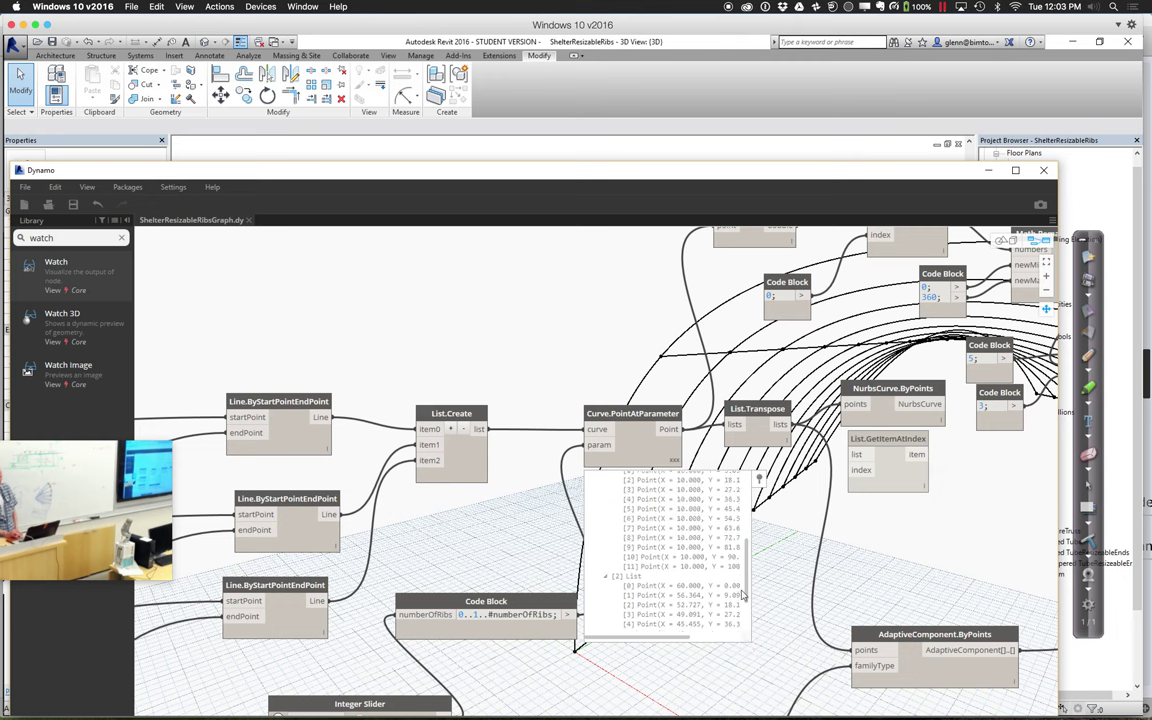
{"action": "left_click_drag", "start_coordinate": [742, 575], "coordinate": [739, 640]}
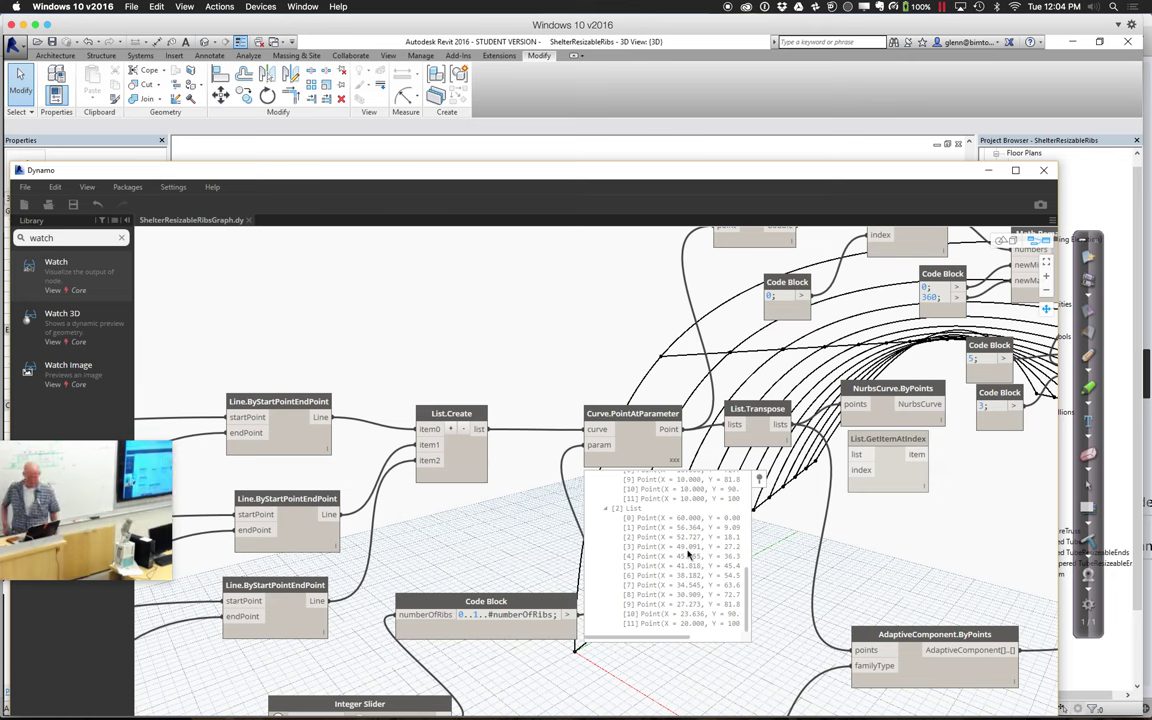
Step: Add a second Curve.PointAtParameter node above List.Create and feed the lowest Line.ByStartPointEndPoint's line into its curve input
{"action": "left_click", "coordinate": [1046, 310]}
{"action": "left_click_drag", "start_coordinate": [411, 352], "coordinate": [494, 416]}
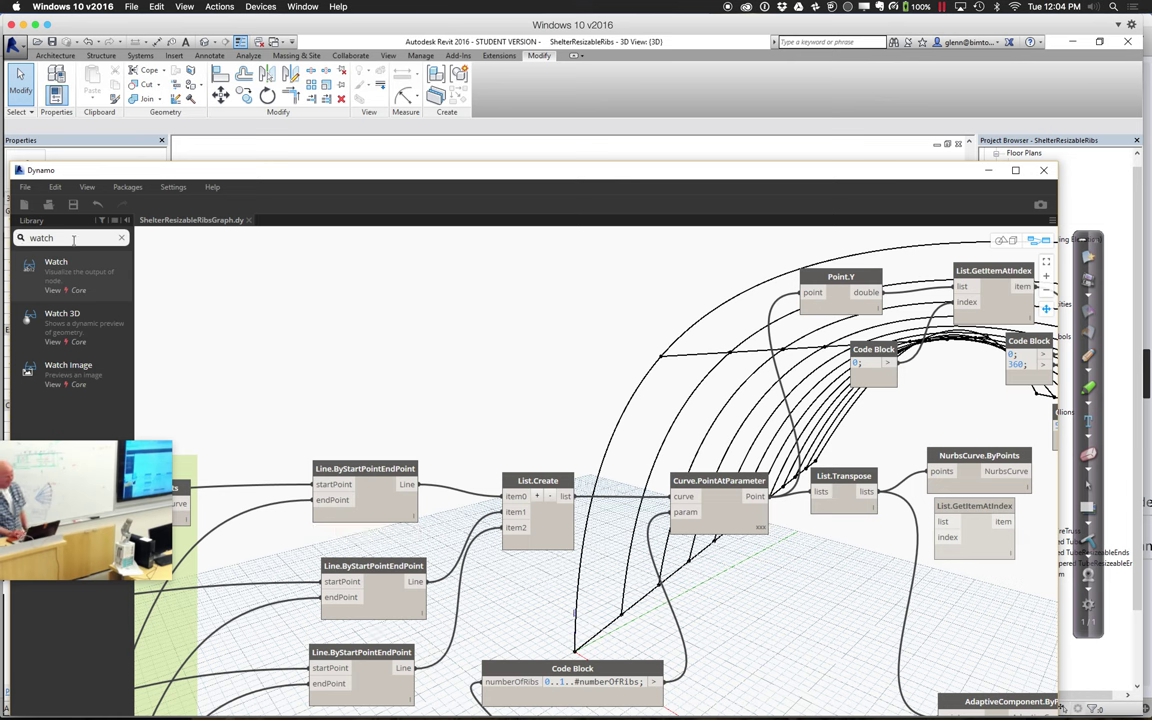
{"action": "left_click_drag", "start_coordinate": [73, 240], "coordinate": [17, 241]}
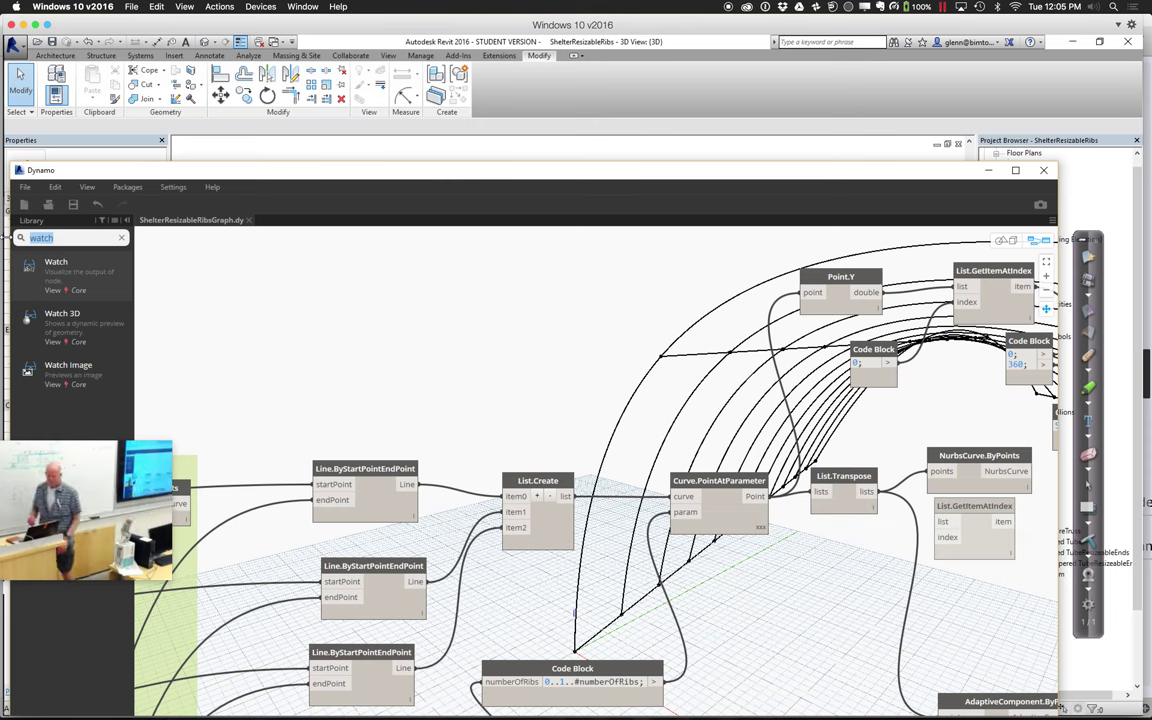
{"action": "left_click", "coordinate": [75, 237]}
{"action": "mouse_move", "coordinate": [3, 237]}
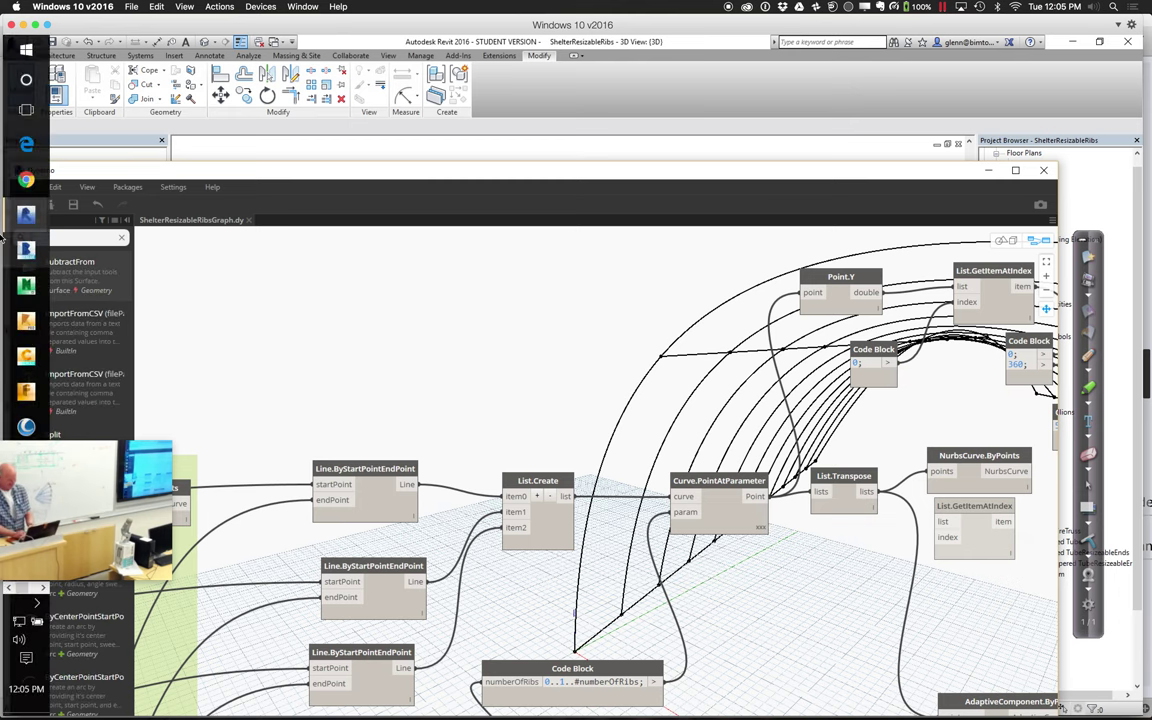
{"action": "type", "text": ".point"}
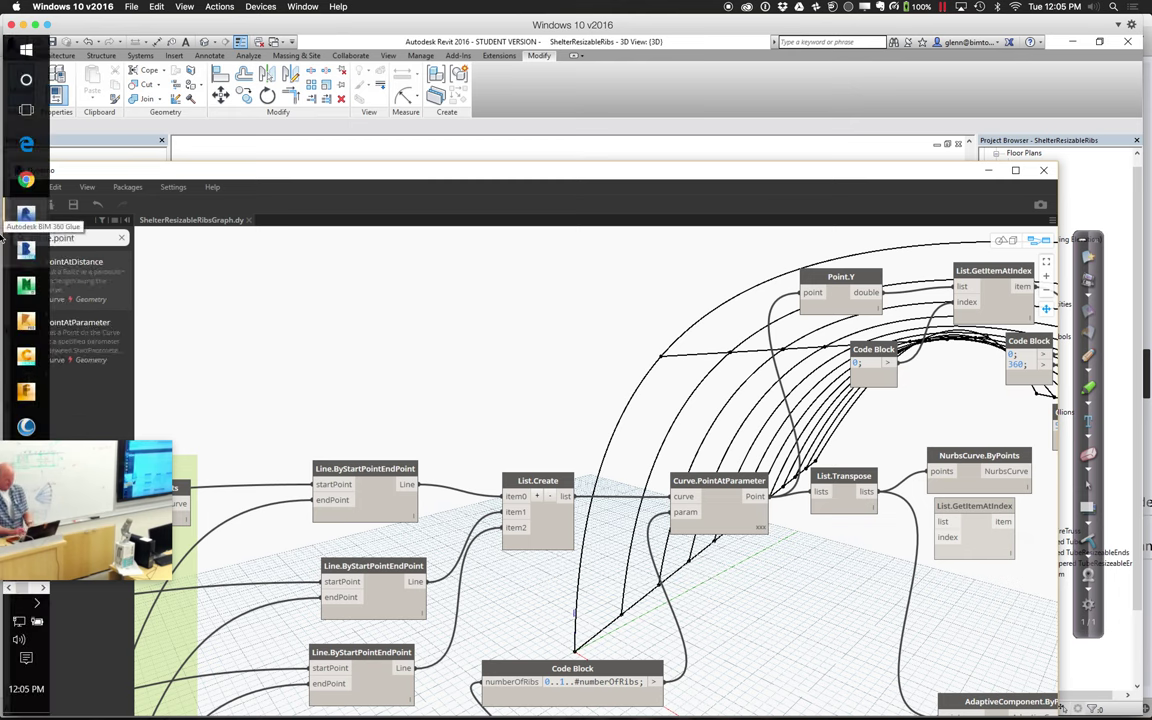
{"action": "left_click", "coordinate": [77, 325]}
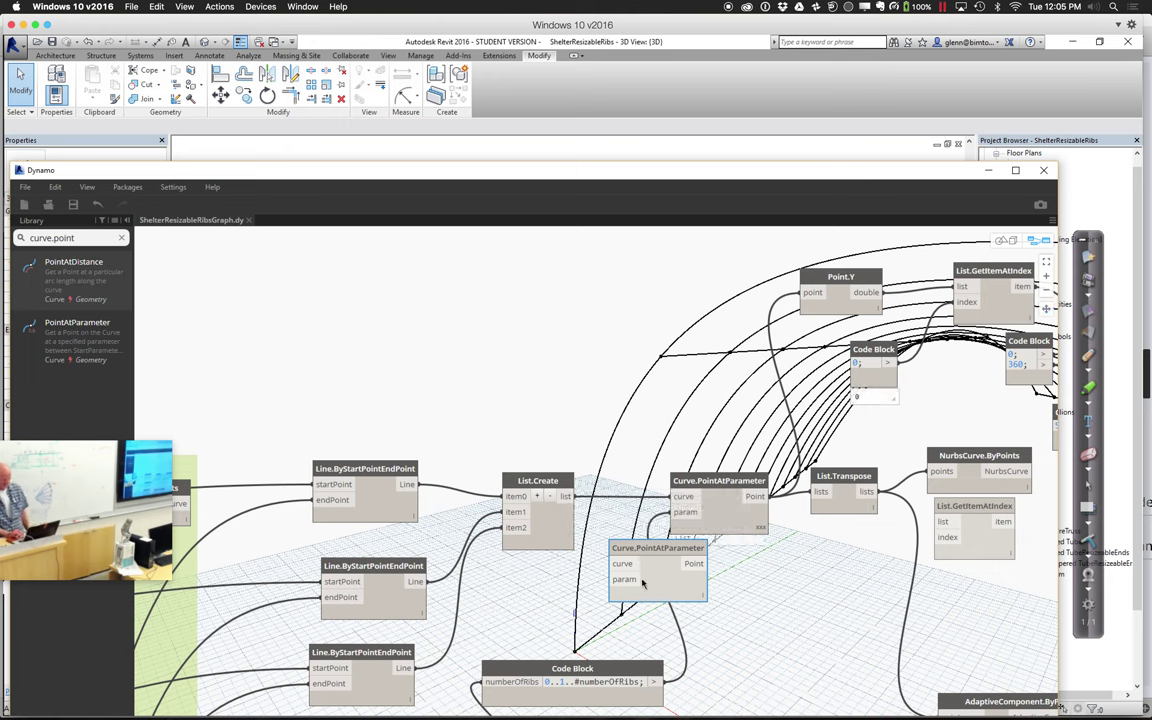
{"action": "left_click_drag", "start_coordinate": [649, 554], "coordinate": [532, 263]}
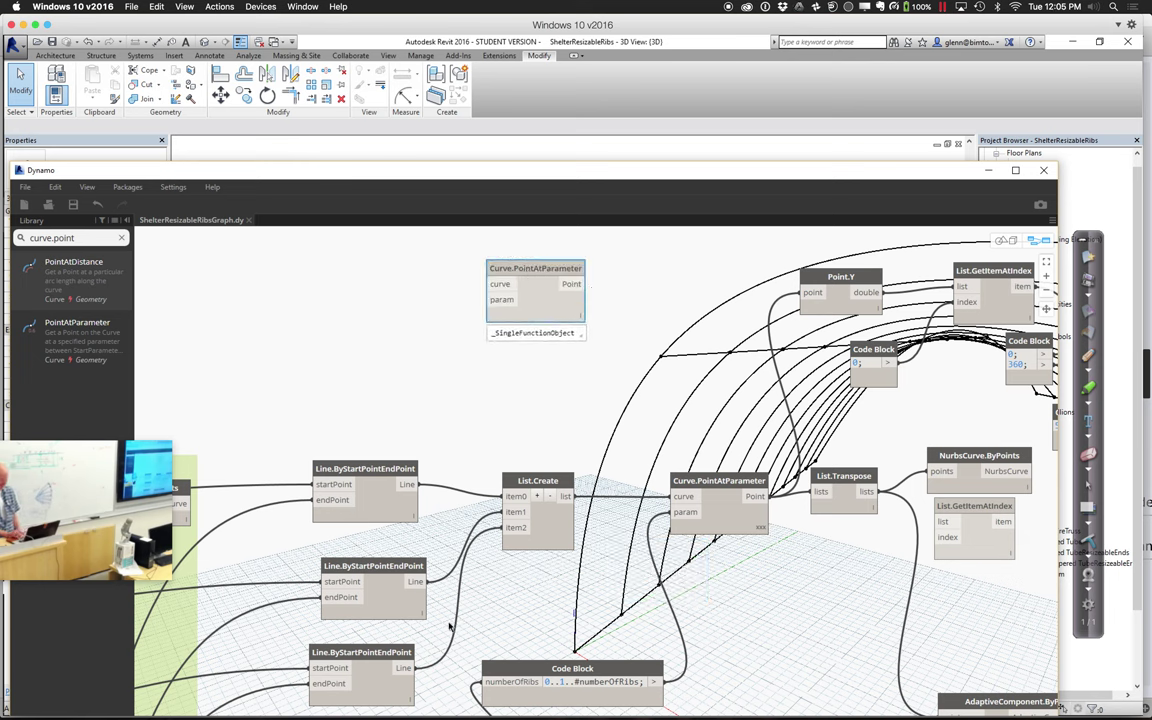
{"action": "left_click_drag", "start_coordinate": [405, 668], "coordinate": [487, 285]}
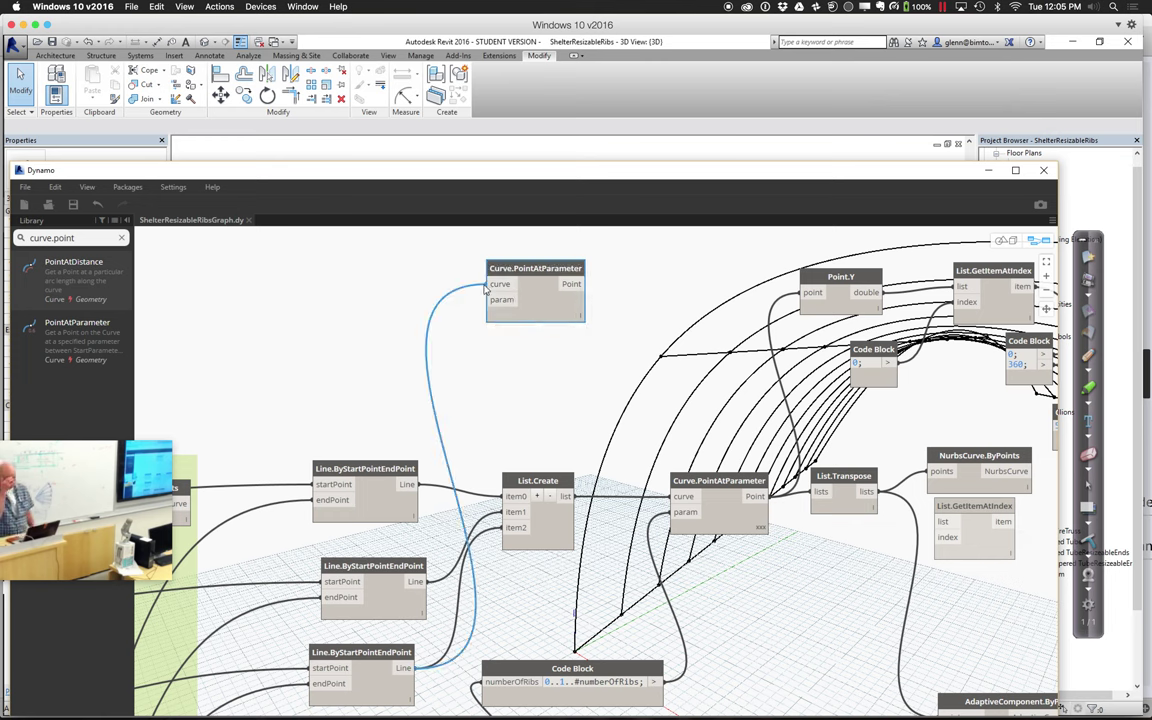
Step: Shift the new Curve.PointAtParameter node aside and feed its param input from a new code block containing 0..1..#20;
{"action": "left_click_drag", "start_coordinate": [492, 270], "coordinate": [426, 265]}
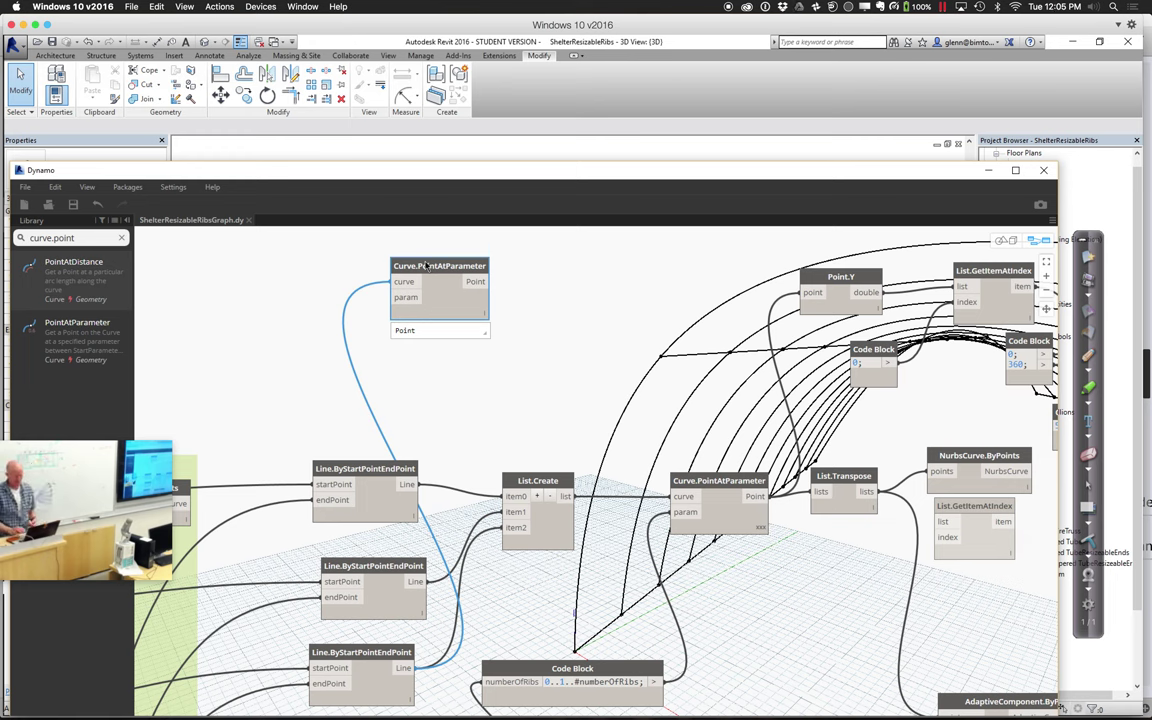
{"action": "left_click_drag", "start_coordinate": [427, 266], "coordinate": [358, 251]}
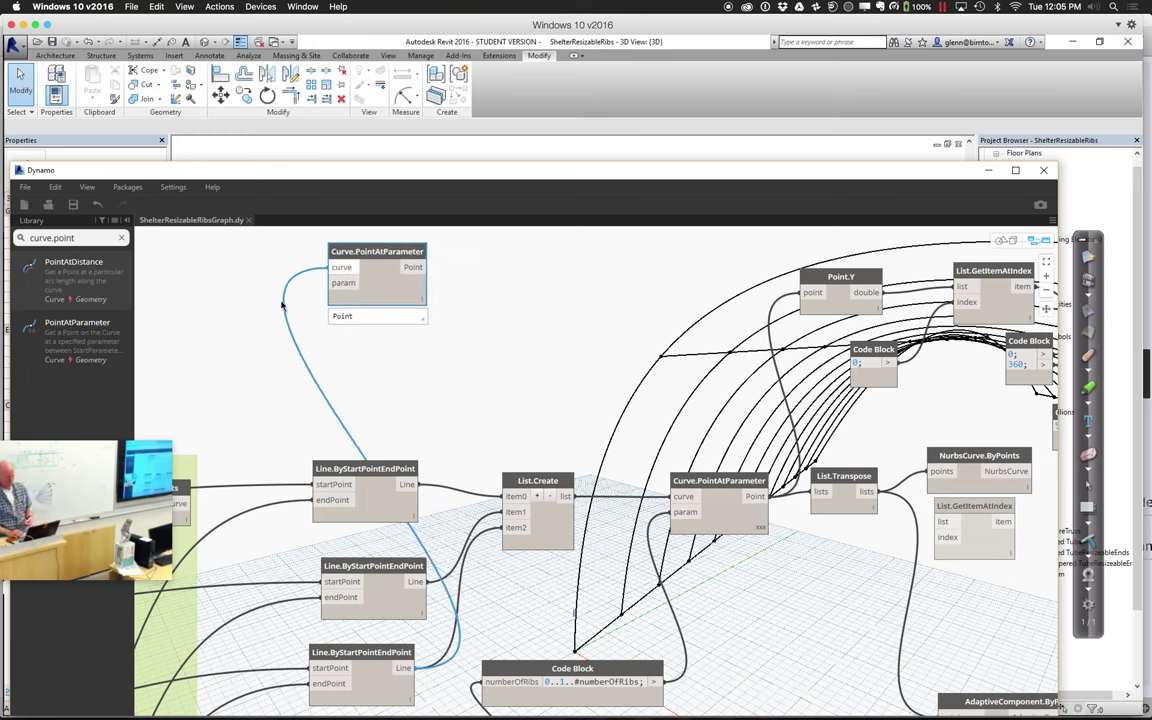
{"action": "double_click", "coordinate": [237, 305]}
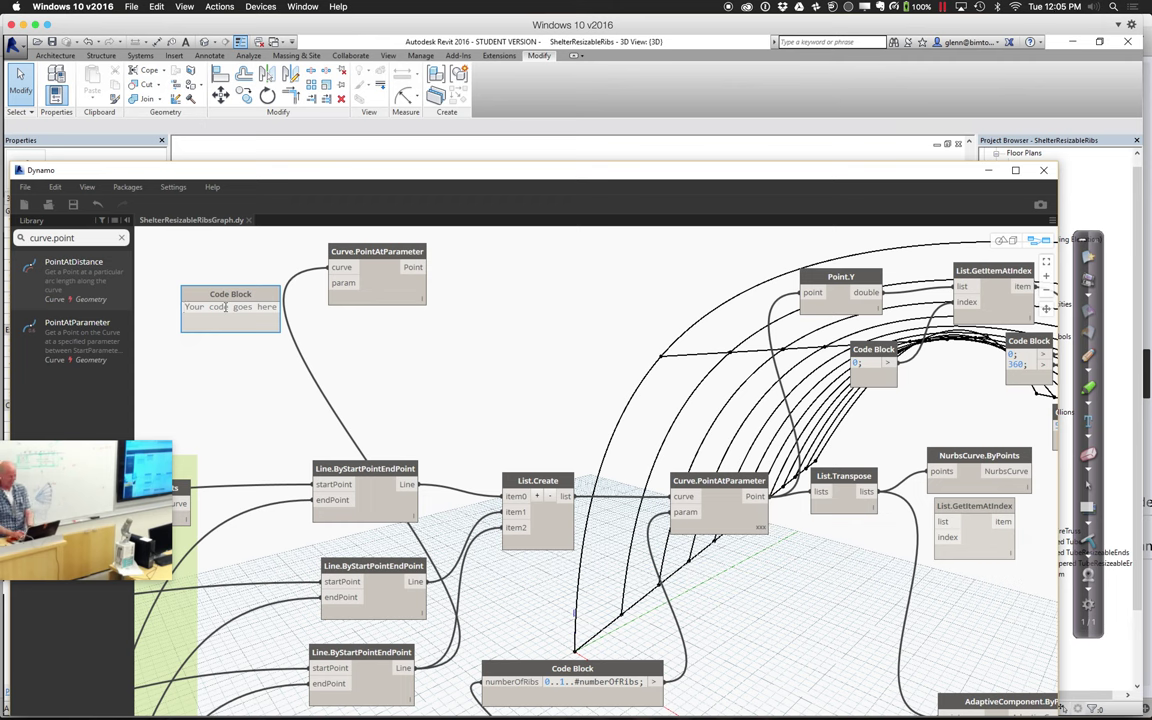
{"action": "type", "text": "0"}
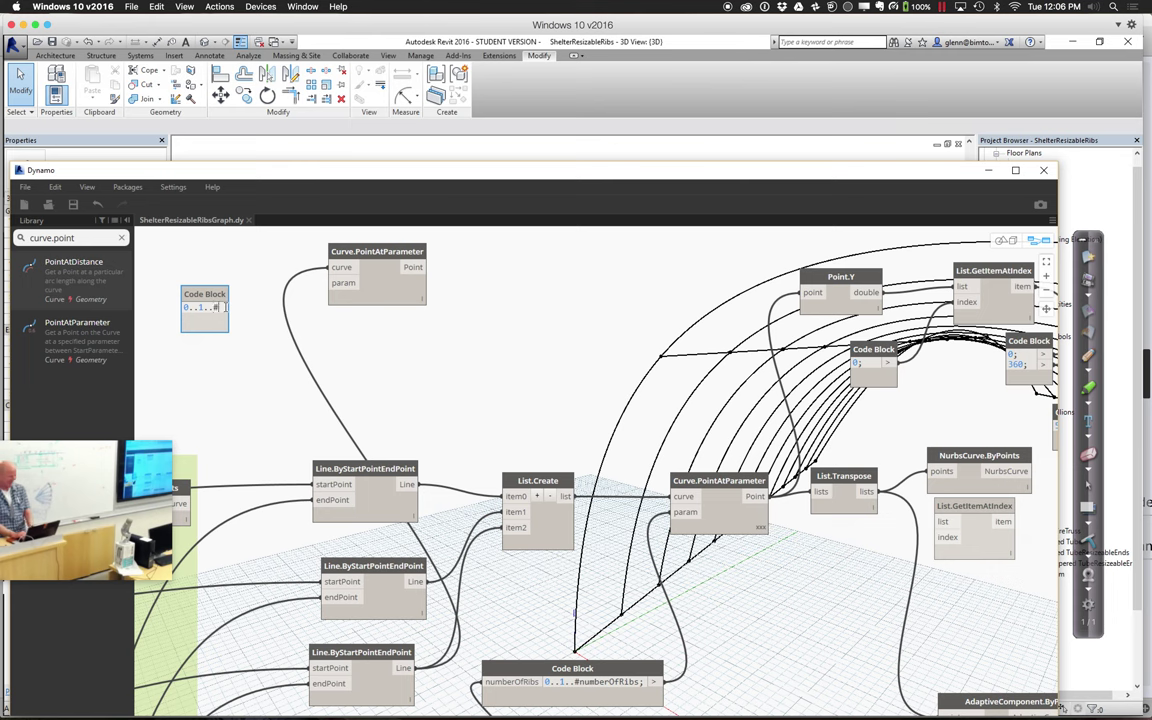
{"action": "type", "text": "..1..#"}
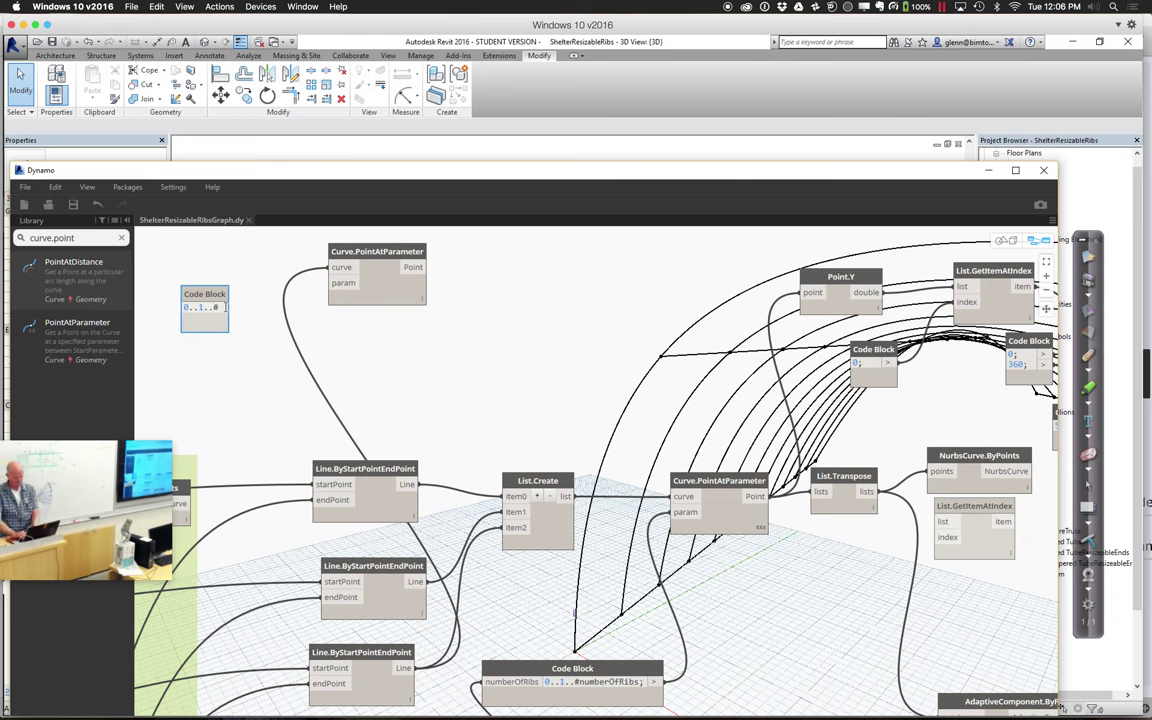
{"action": "type", "text": "20"}
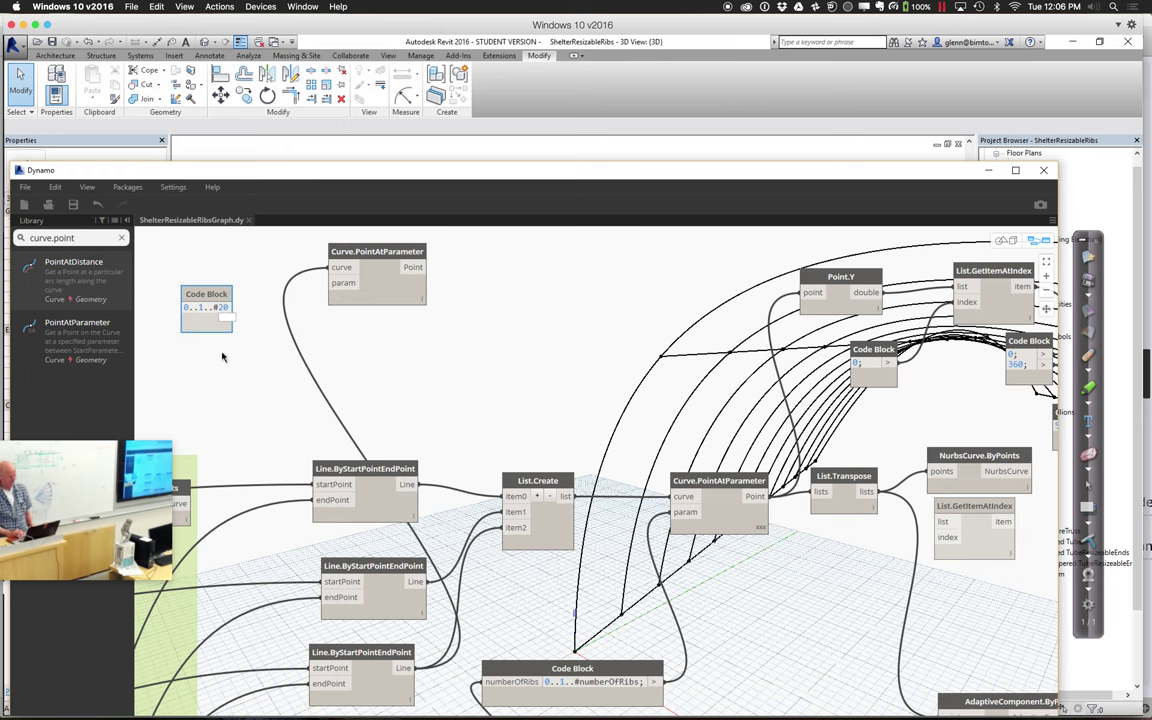
{"action": "type", "text": ";"}
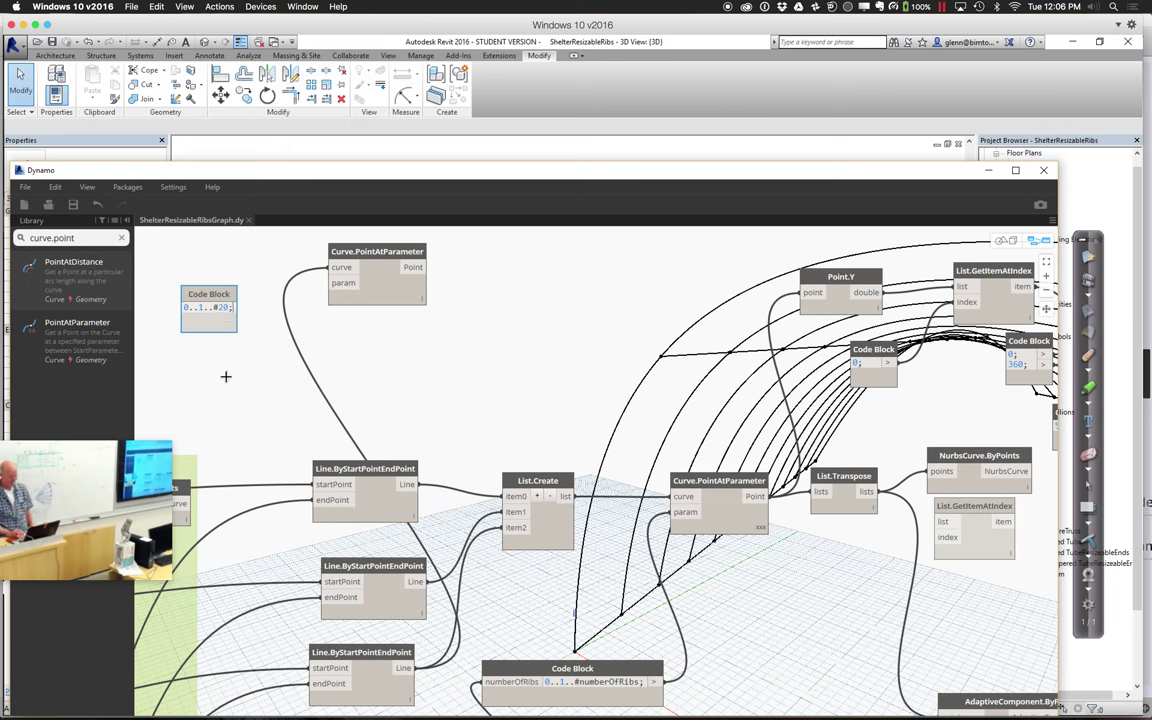
{"action": "left_click", "coordinate": [225, 376]}
{"action": "left_click_drag", "start_coordinate": [243, 308], "coordinate": [331, 283]}
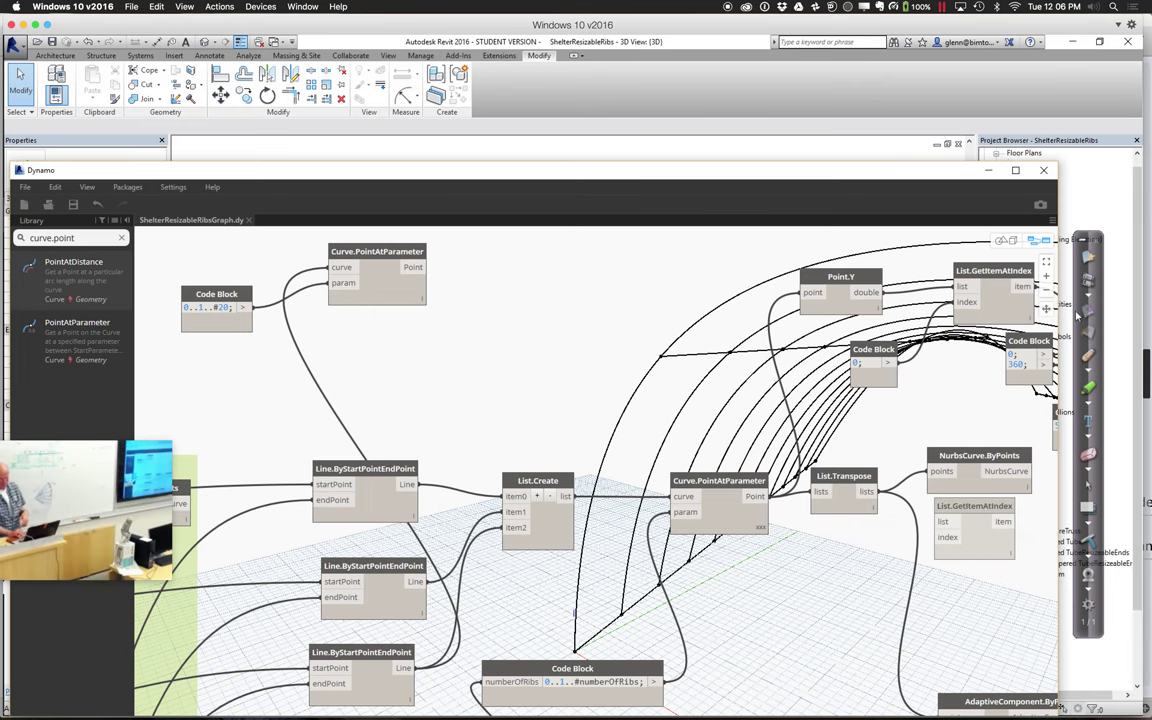
Step: Check the point list output by the new Curve.PointAtParameter and move the node above its 0..1..#20; code block
{"action": "left_click_drag", "start_coordinate": [527, 357], "coordinate": [568, 522]}
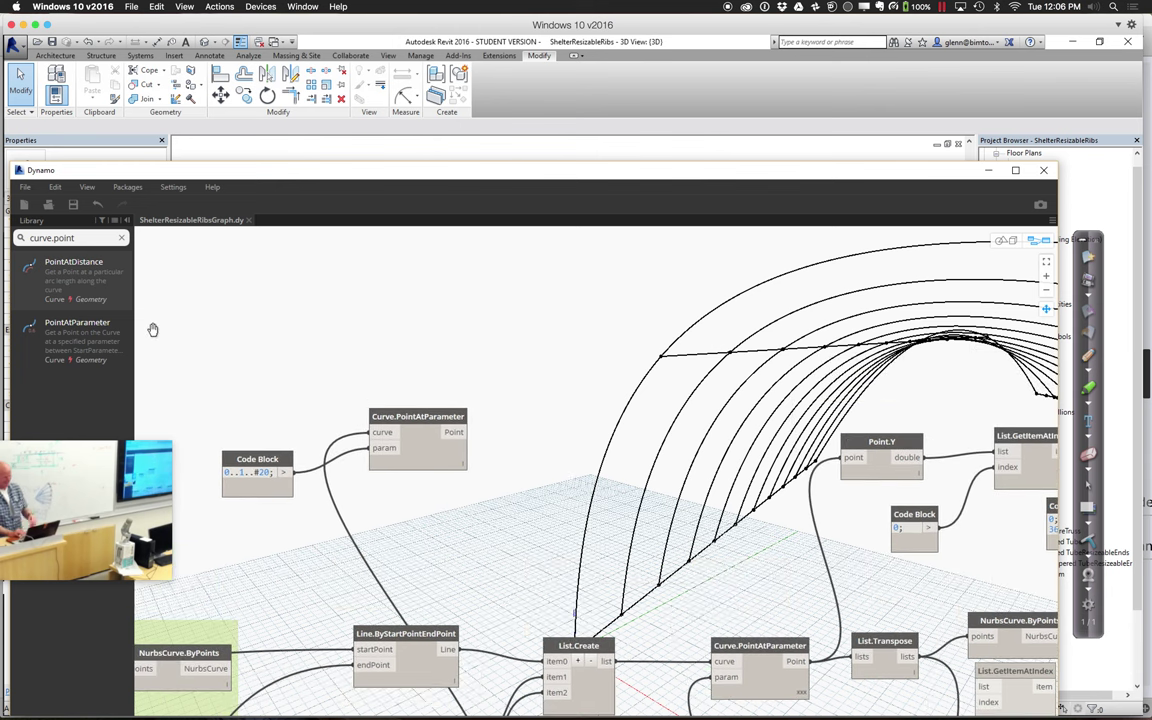
{"action": "left_click", "coordinate": [462, 471]}
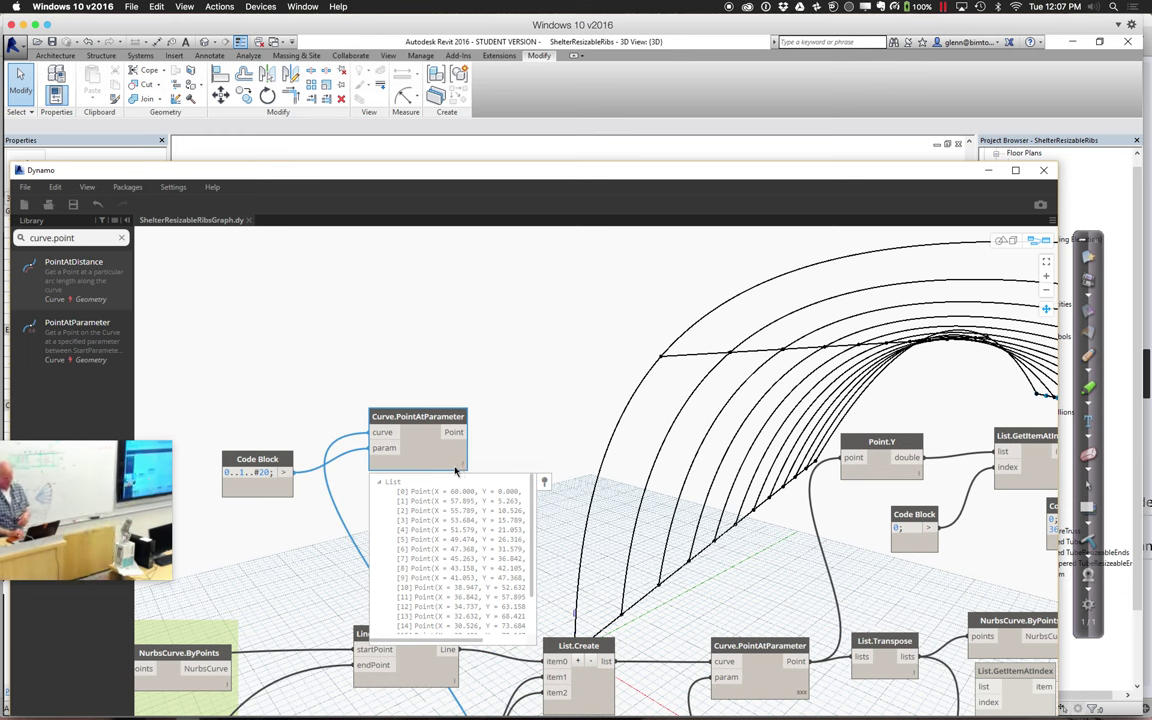
{"action": "left_click_drag", "start_coordinate": [395, 421], "coordinate": [351, 365]}
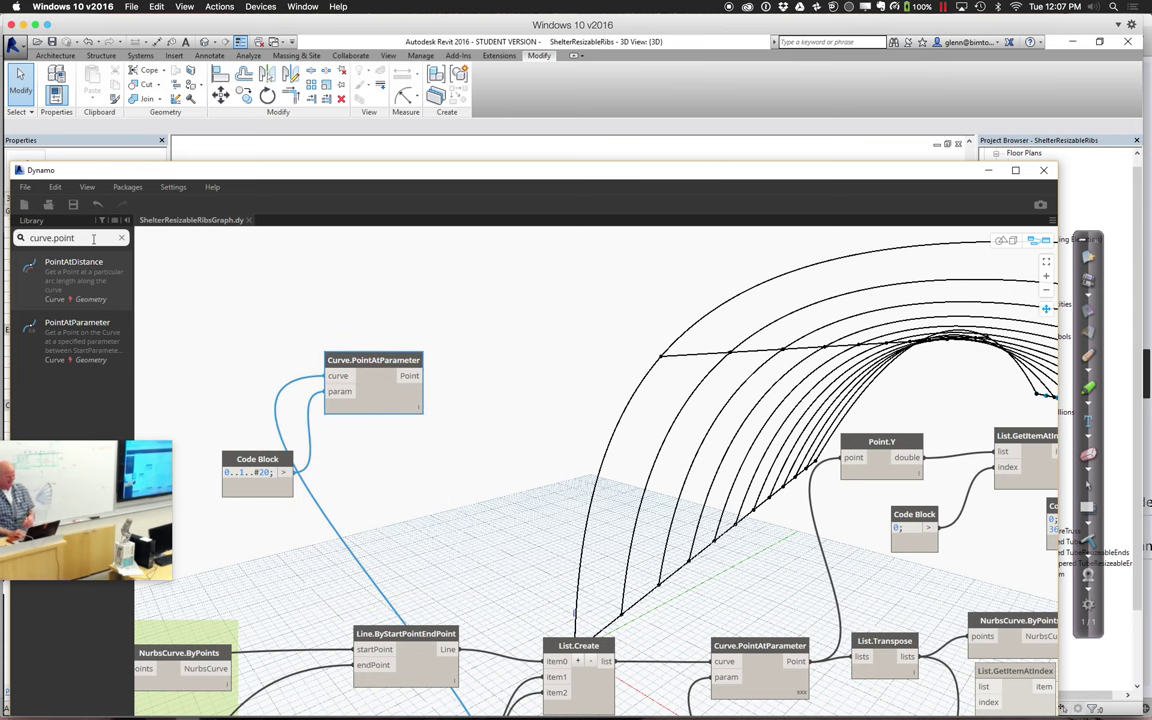
Step: Add a Point.X node above the new Curve.PointAtParameter and feed that node's Point output into it
{"action": "mouse_move", "coordinate": [2, 251]}
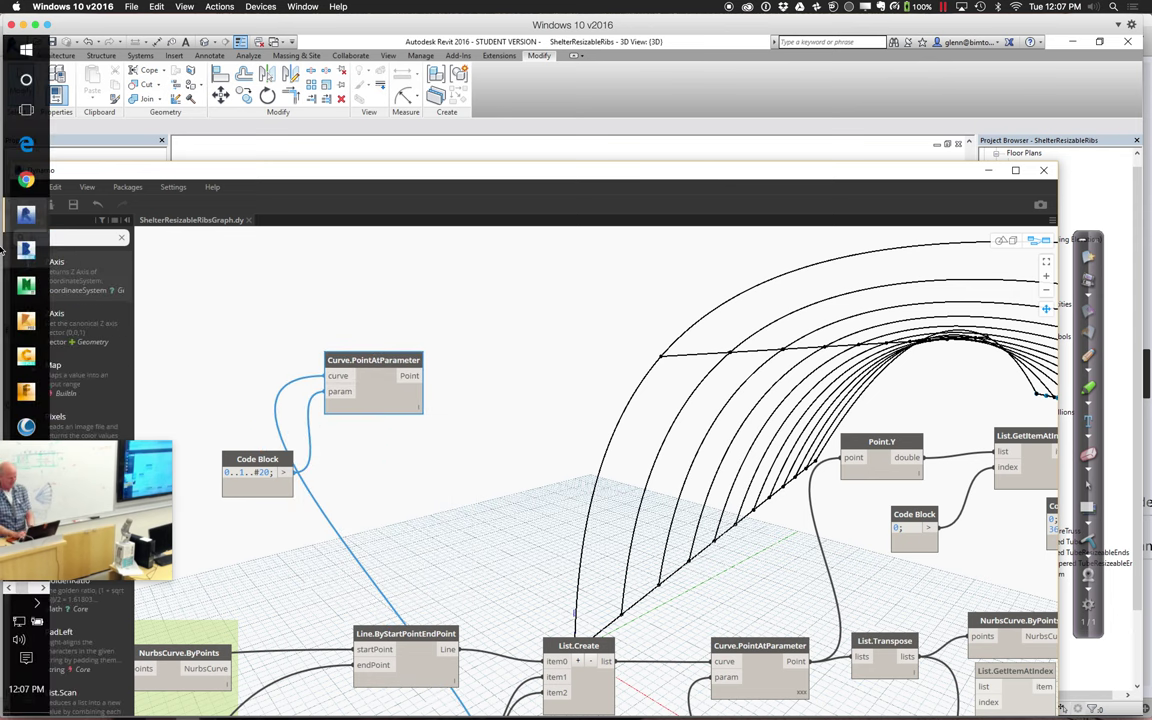
{"action": "type", "text": ".x"}
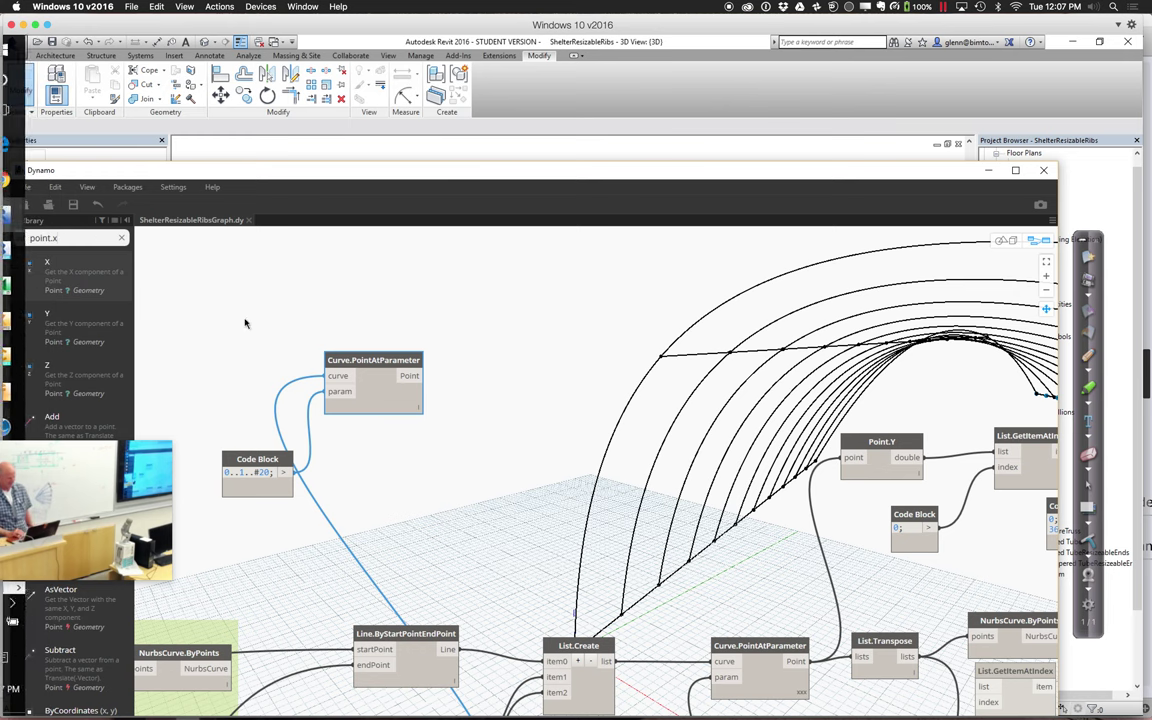
{"action": "left_click", "coordinate": [100, 278]}
{"action": "left_click_drag", "start_coordinate": [675, 561], "coordinate": [510, 274]}
{"action": "left_click", "coordinate": [418, 375]}
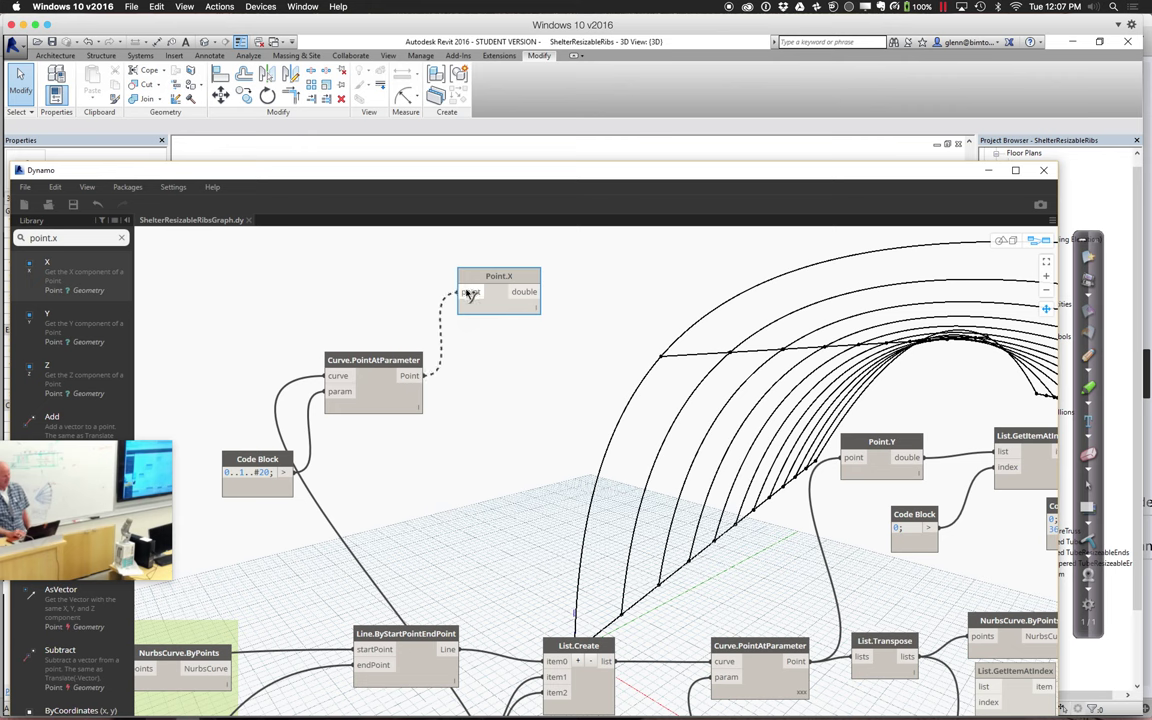
{"action": "left_click", "coordinate": [468, 296]}
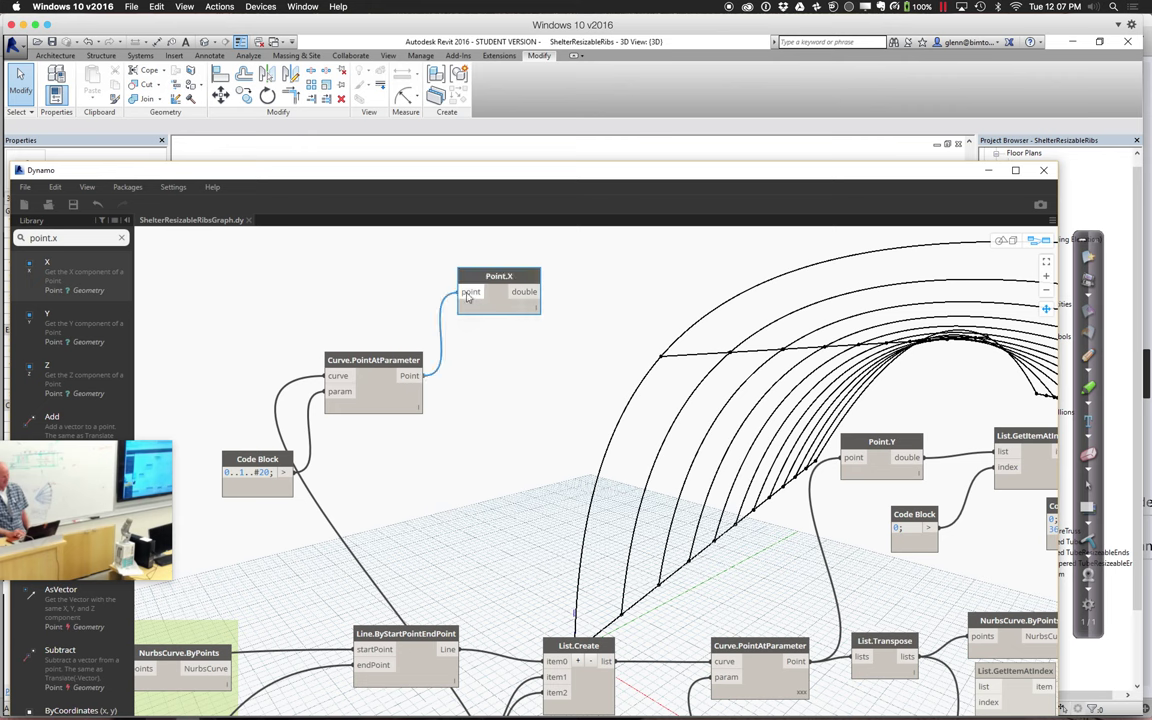
Step: Add Point.Y and Point.Z nodes below Point.X, feed both from the same Curve.PointAtParameter, and check Point.Y's output
{"action": "left_click", "coordinate": [117, 335]}
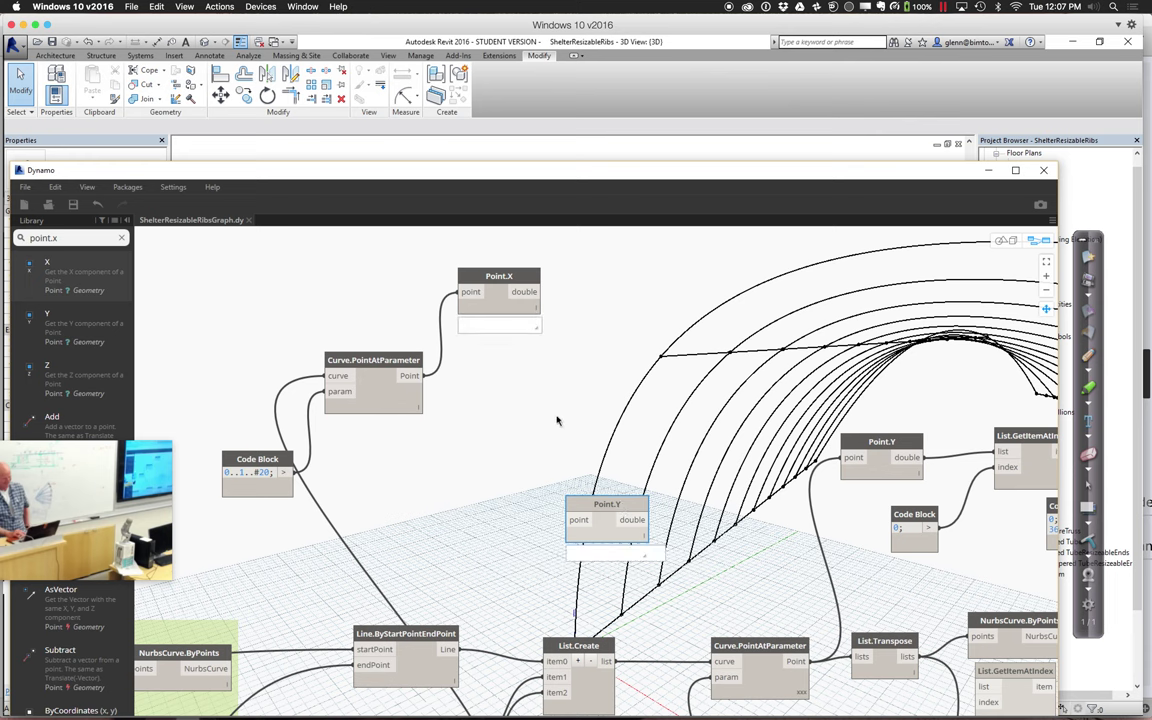
{"action": "left_click", "coordinate": [422, 376]}
{"action": "left_click", "coordinate": [477, 392]}
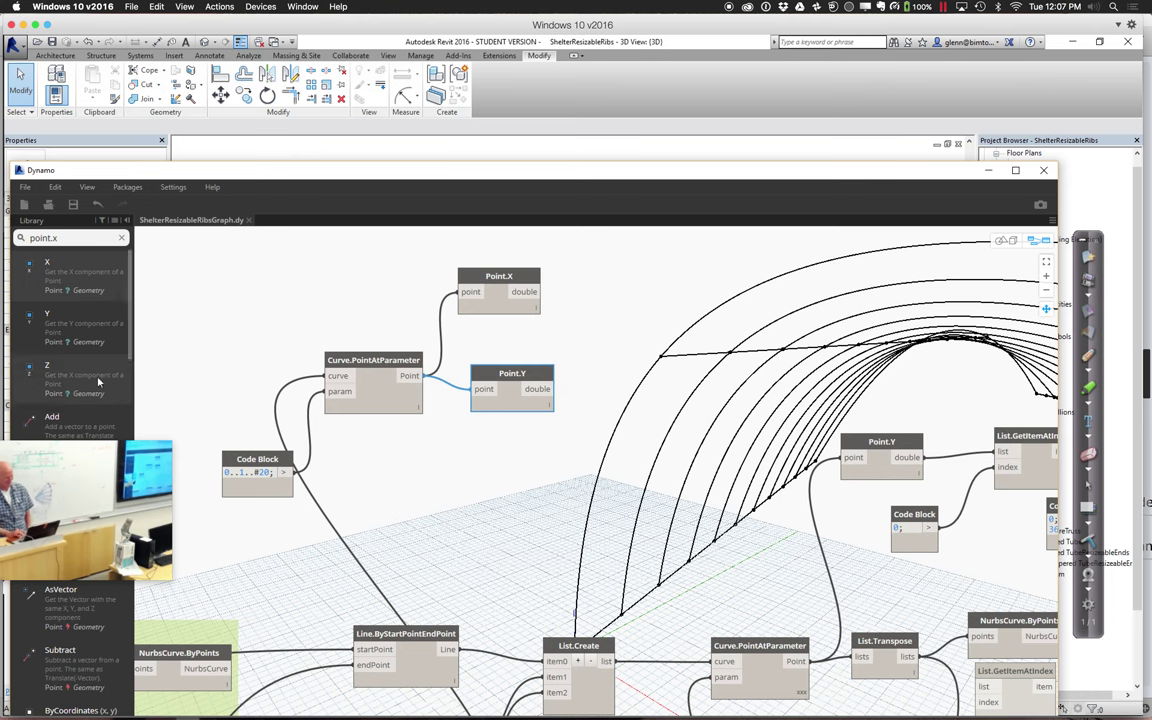
{"action": "left_click_drag", "start_coordinate": [613, 518], "coordinate": [510, 455]}
{"action": "left_click_drag", "start_coordinate": [410, 376], "coordinate": [481, 470]}
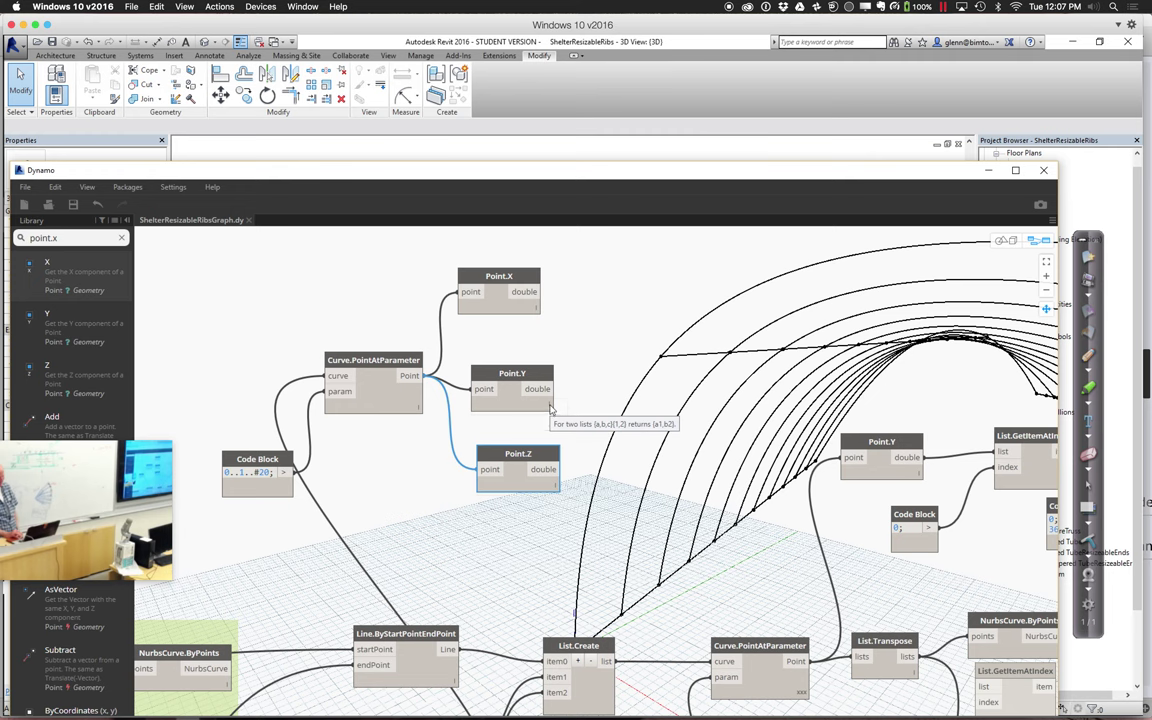
{"action": "left_click", "coordinate": [549, 408]}
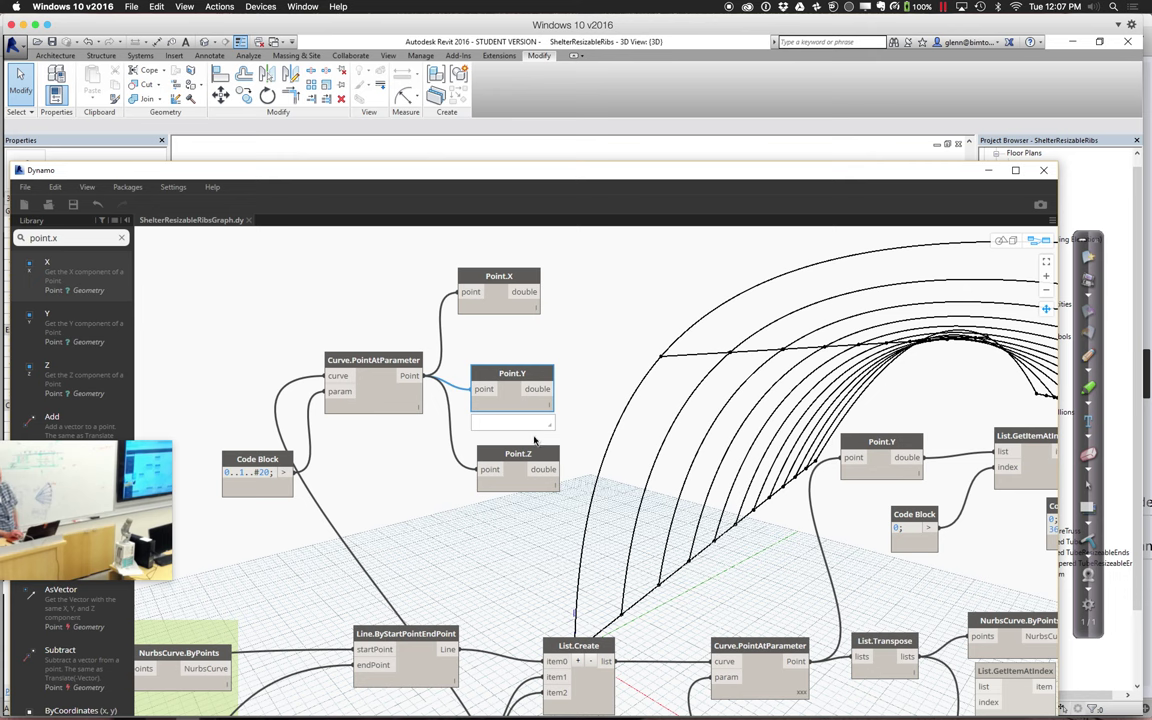
{"action": "left_click", "coordinate": [531, 429]}
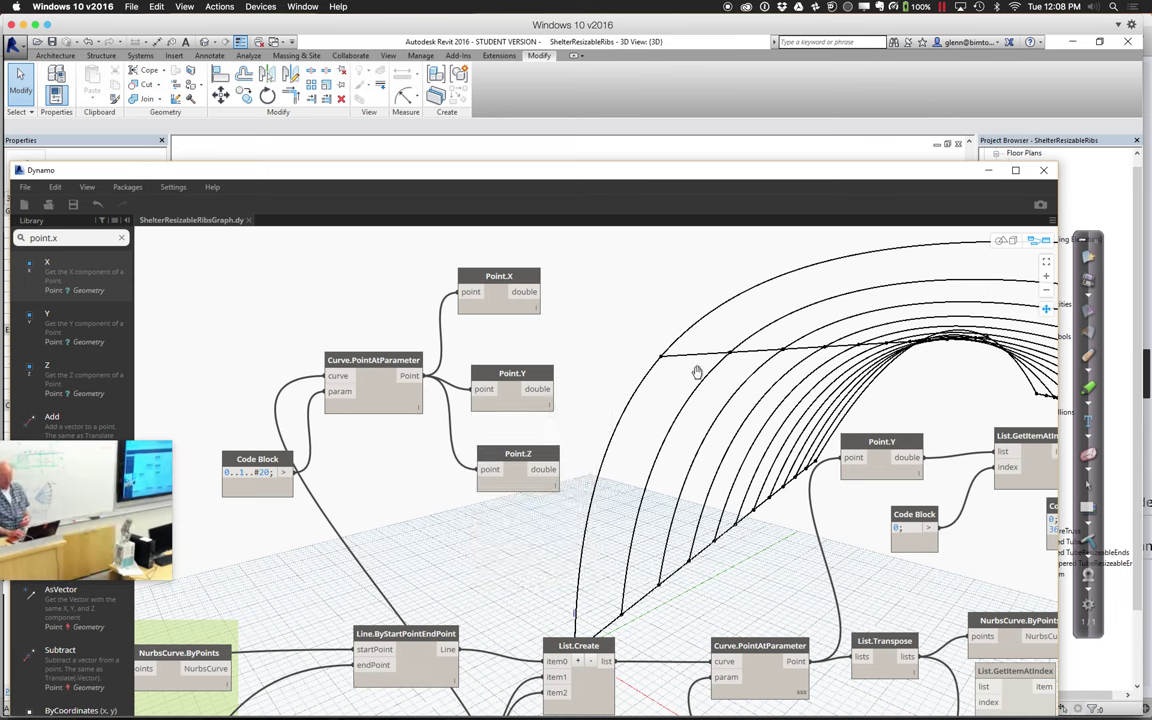
Step: Add a second Math.RemapRange node beside the new Point.Y and feed Point.Y's double output into its numbers input
{"action": "middle_click_drag", "start_coordinate": [665, 390], "coordinate": [551, 409]}
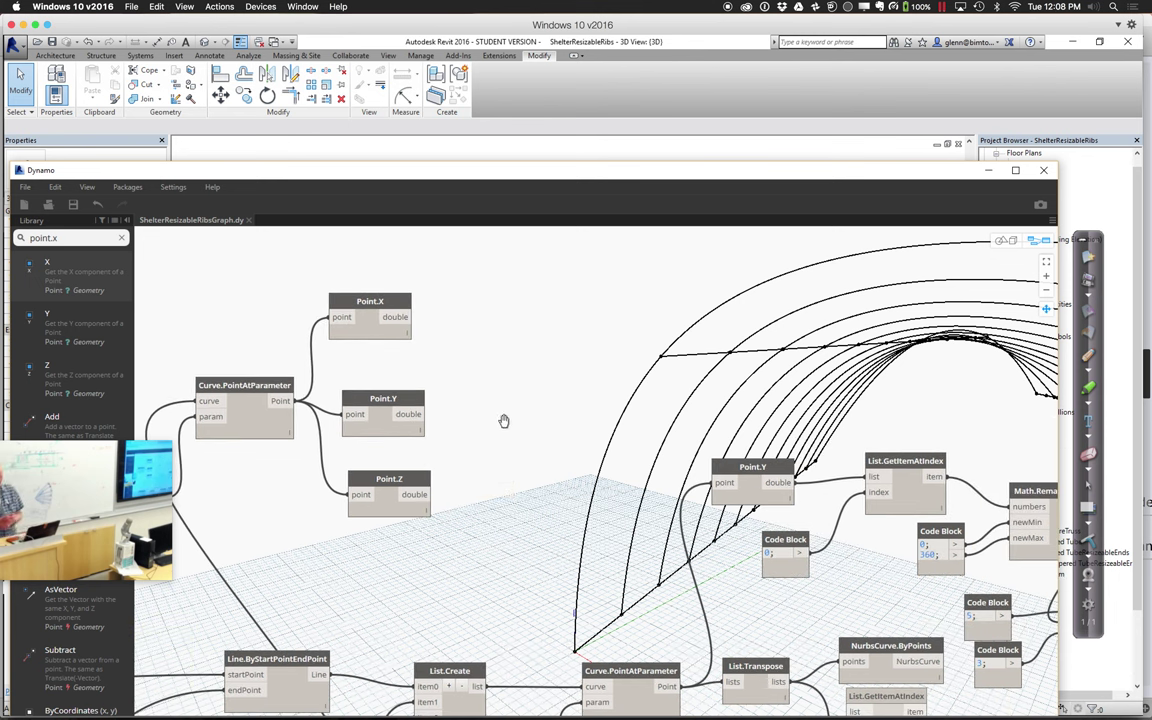
{"action": "mouse_move", "coordinate": [412, 429]}
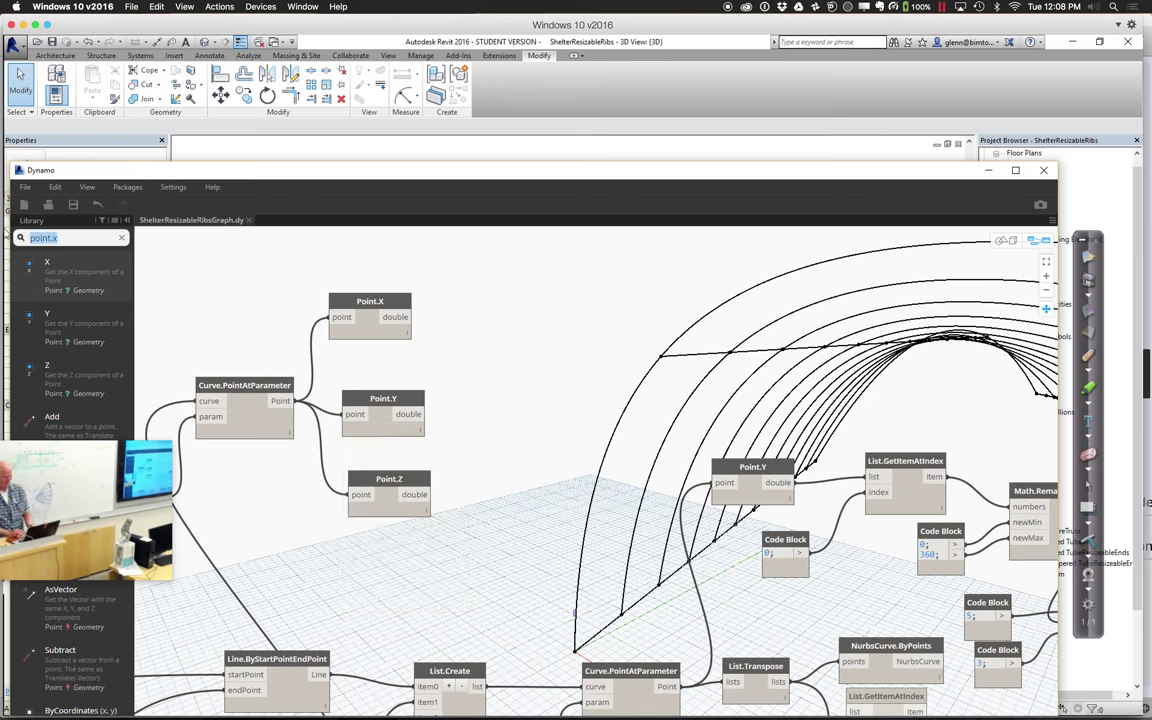
{"action": "mouse_move", "coordinate": [2, 230]}
{"action": "type", "text": "math.rem"}
{"action": "mouse_move", "coordinate": [67, 258]}
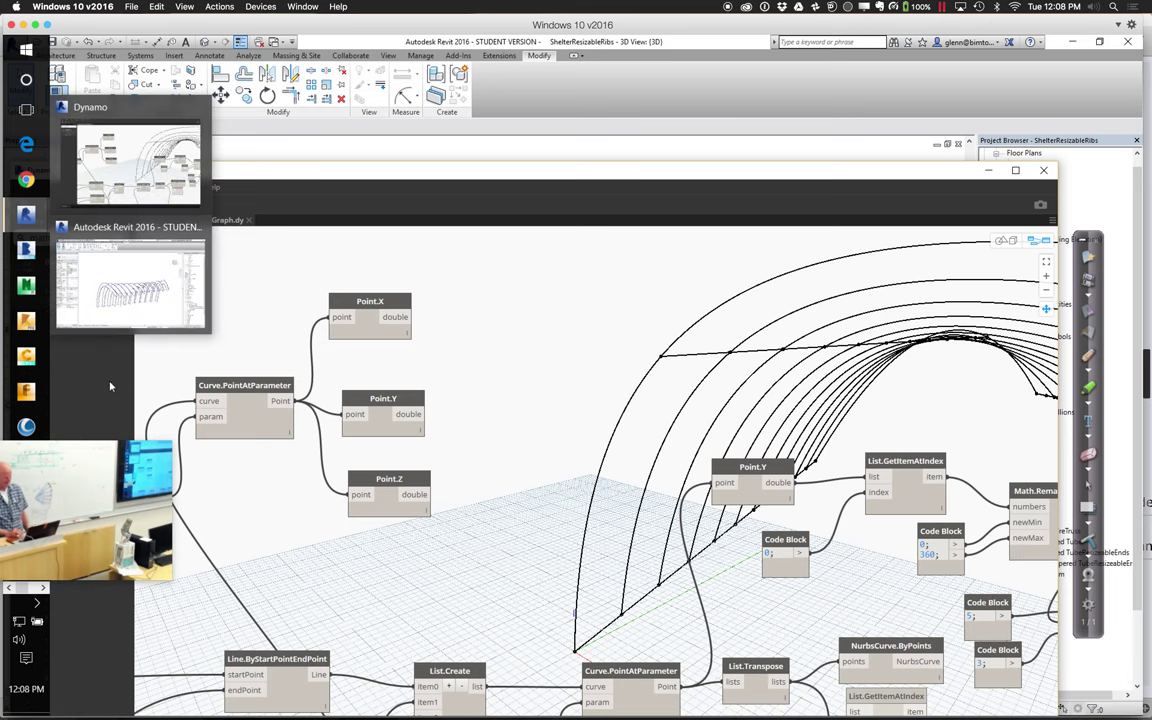
{"action": "left_click", "coordinate": [88, 287]}
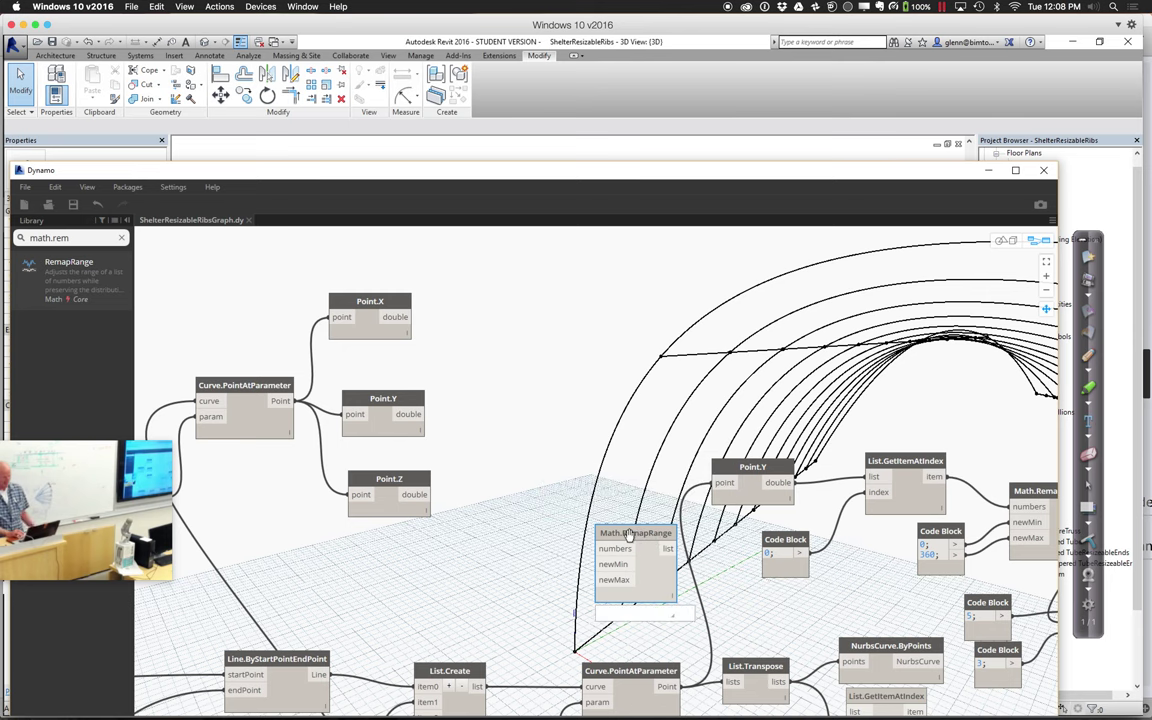
{"action": "scroll", "coordinate": [543, 391], "scroll_direction": "down", "scroll_amount": 3}
{"action": "scroll", "coordinate": [589, 504], "scroll_direction": "up", "scroll_amount": 3}
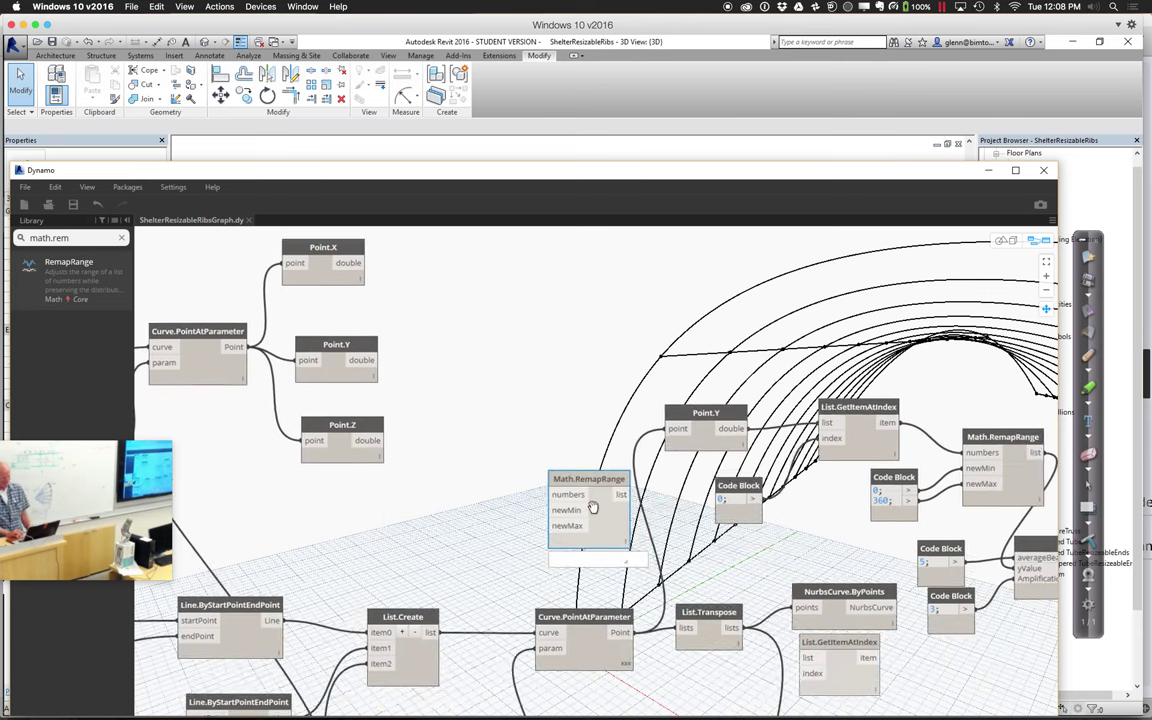
{"action": "left_click_drag", "start_coordinate": [590, 538], "coordinate": [502, 374]}
{"action": "left_click_drag", "start_coordinate": [397, 417], "coordinate": [484, 389]}
{"action": "left_click", "coordinate": [484, 389]}
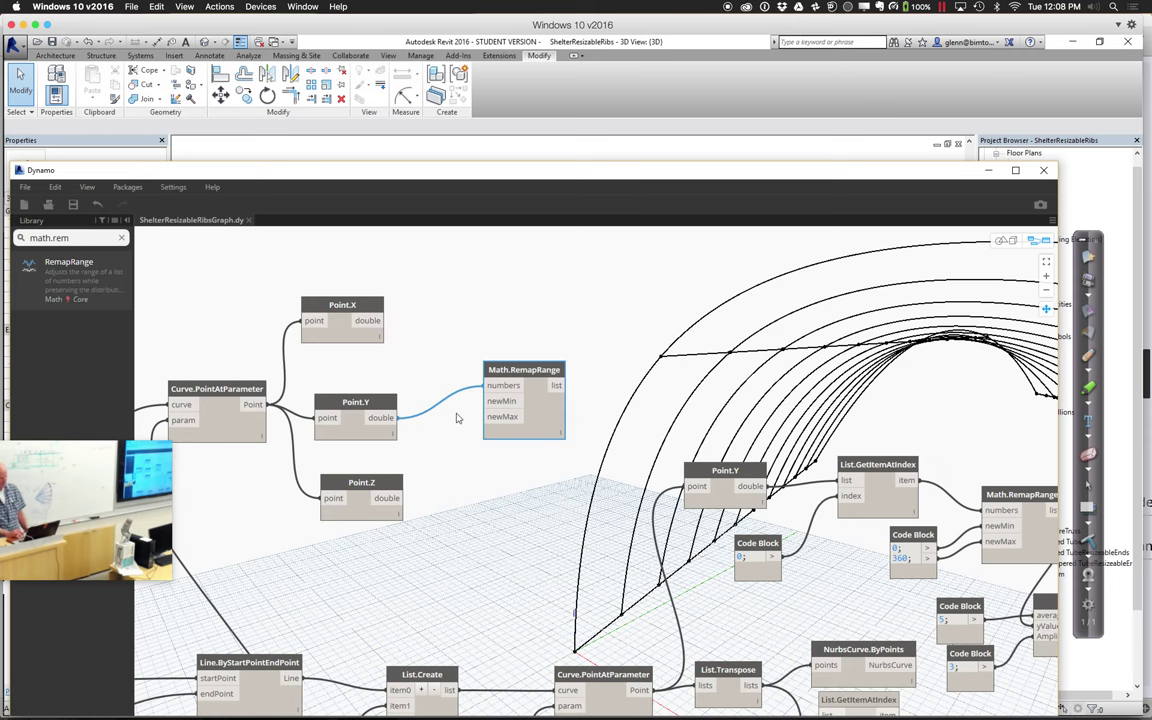
Step: Add a code block containing 0; and wire it into the new Math.RemapRange's newMin input, spacing the nodes clear of each other
{"action": "double_click", "coordinate": [452, 424]}
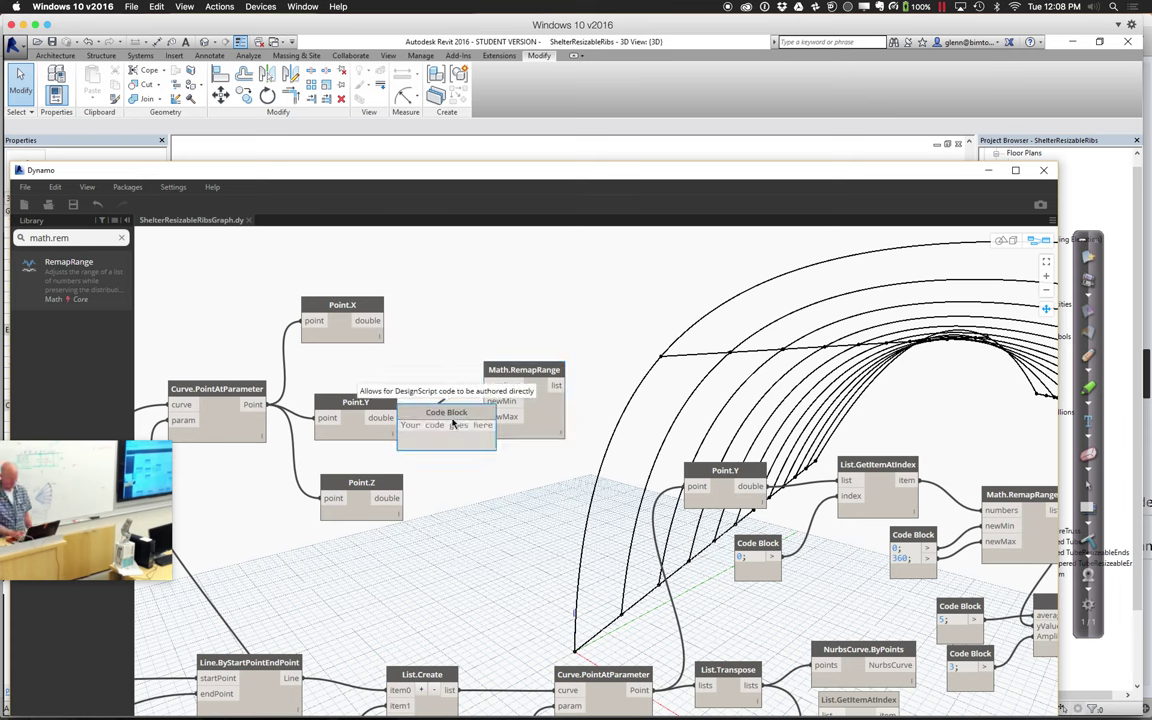
{"action": "type", "text": "0;"}
{"action": "left_click", "coordinate": [453, 471]}
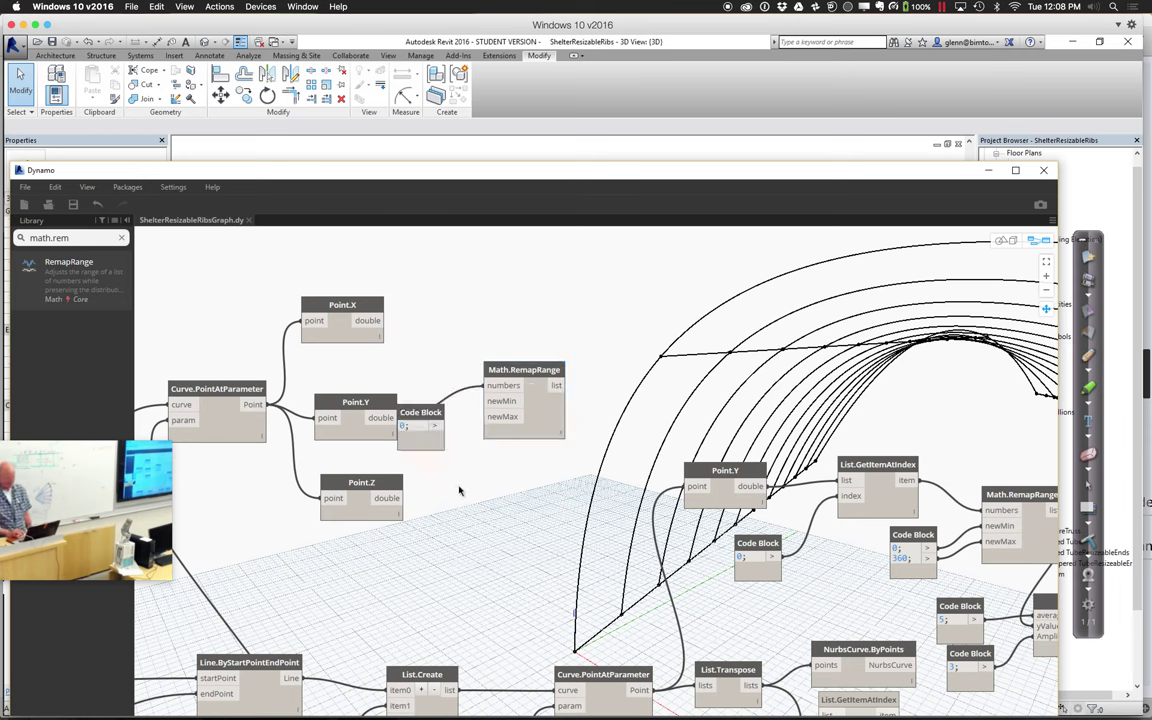
{"action": "left_click_drag", "start_coordinate": [504, 369], "coordinate": [547, 349]}
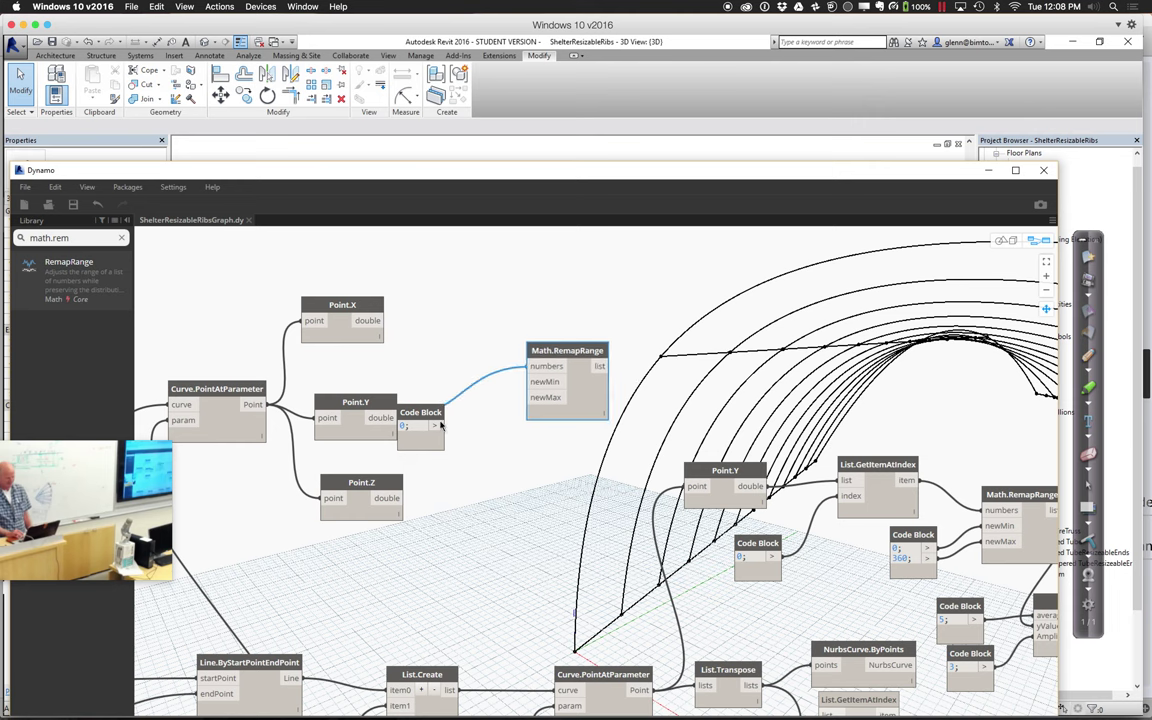
{"action": "left_click", "coordinate": [528, 381]}
{"action": "left_click_drag", "start_coordinate": [437, 413], "coordinate": [494, 411]}
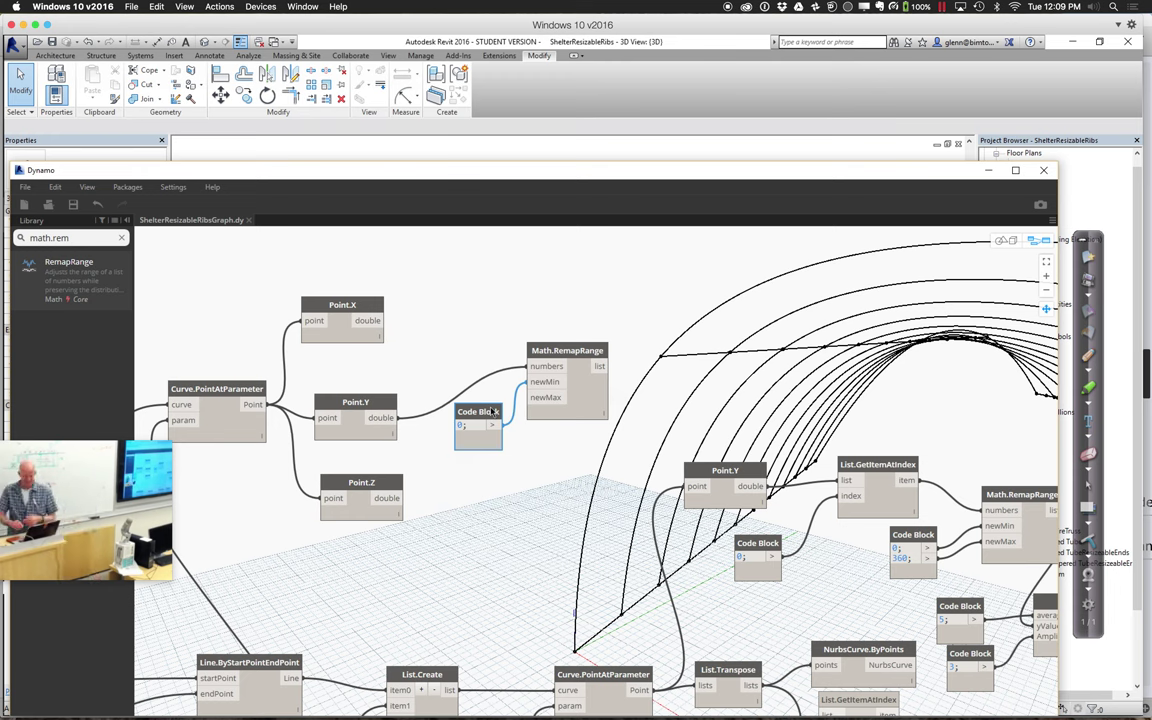
Step: Add a code block containing numberWaves*360; below the 0; code block
{"action": "double_click", "coordinate": [469, 484]}
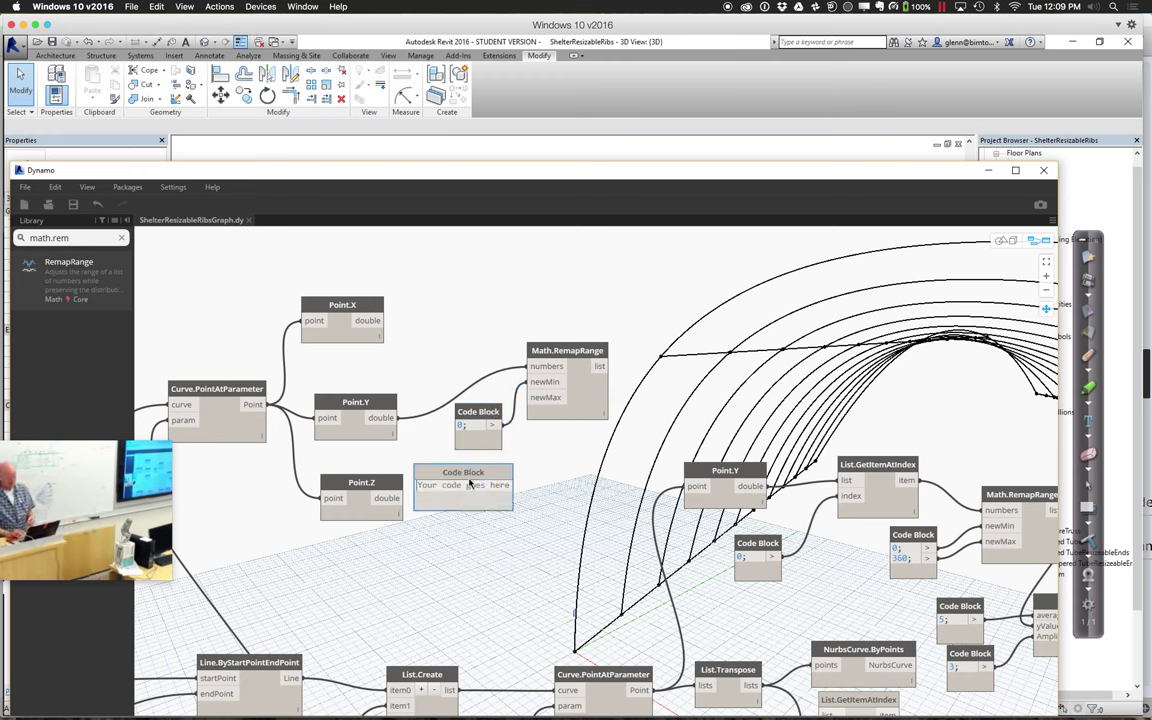
{"action": "type", "text": "number"}
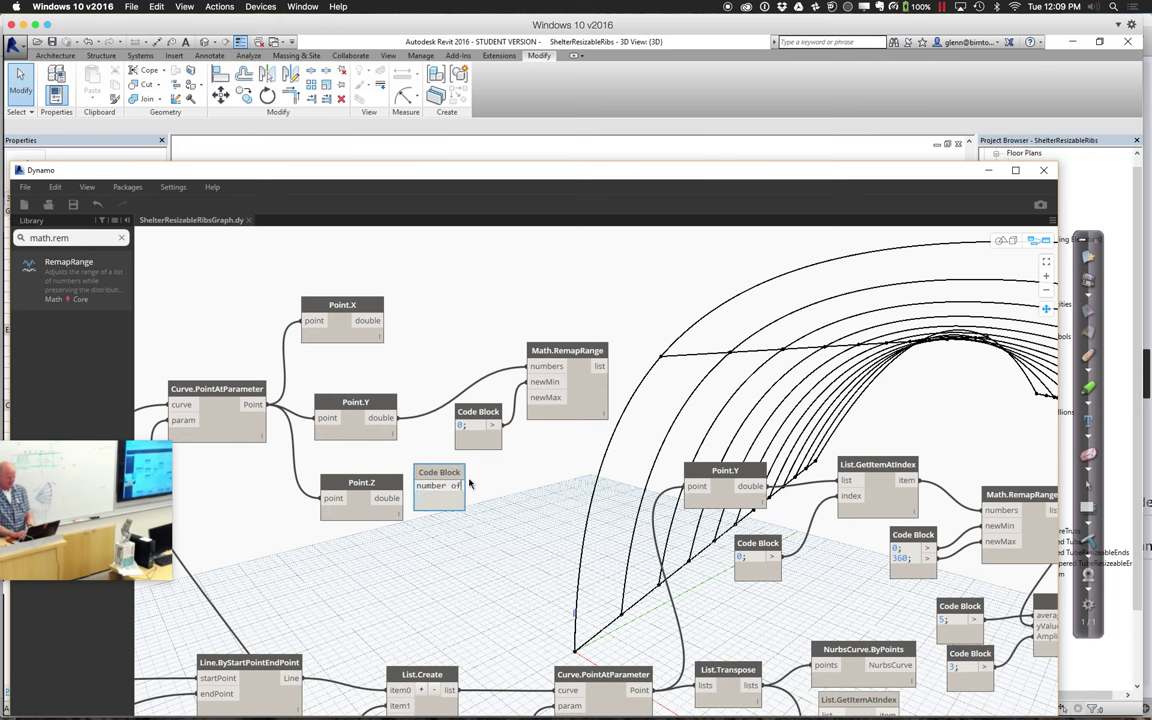
{"action": "type", "text": "Waves"}
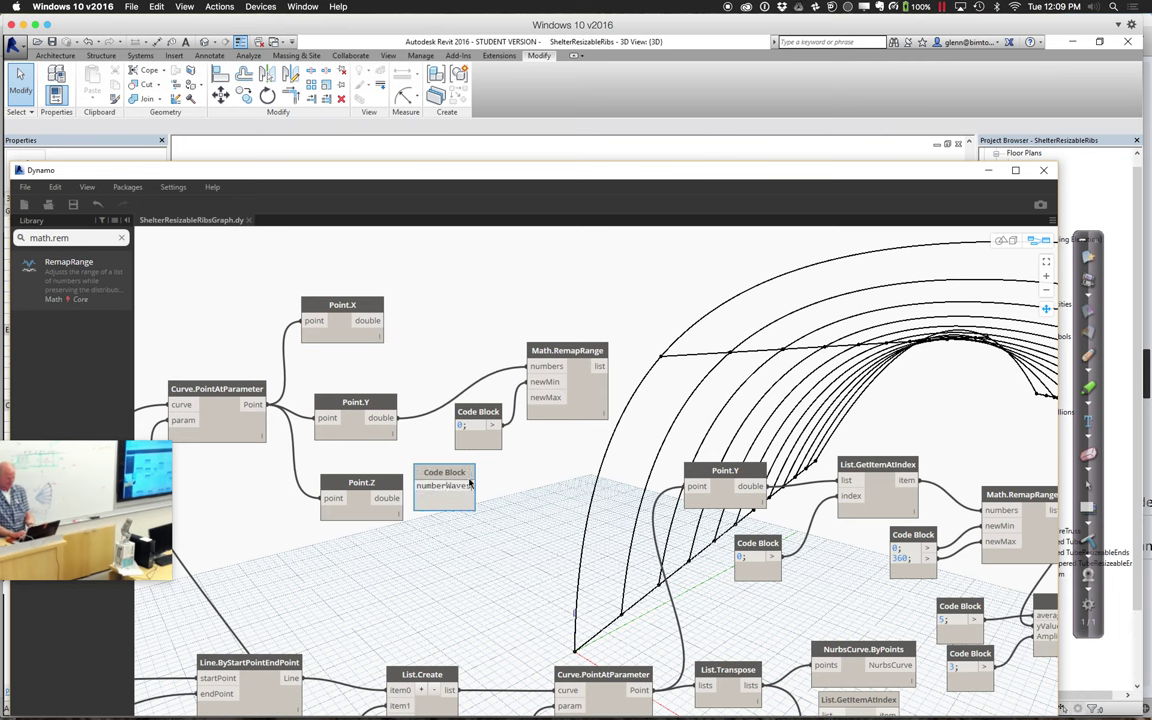
{"action": "type", "text": "=360;"}
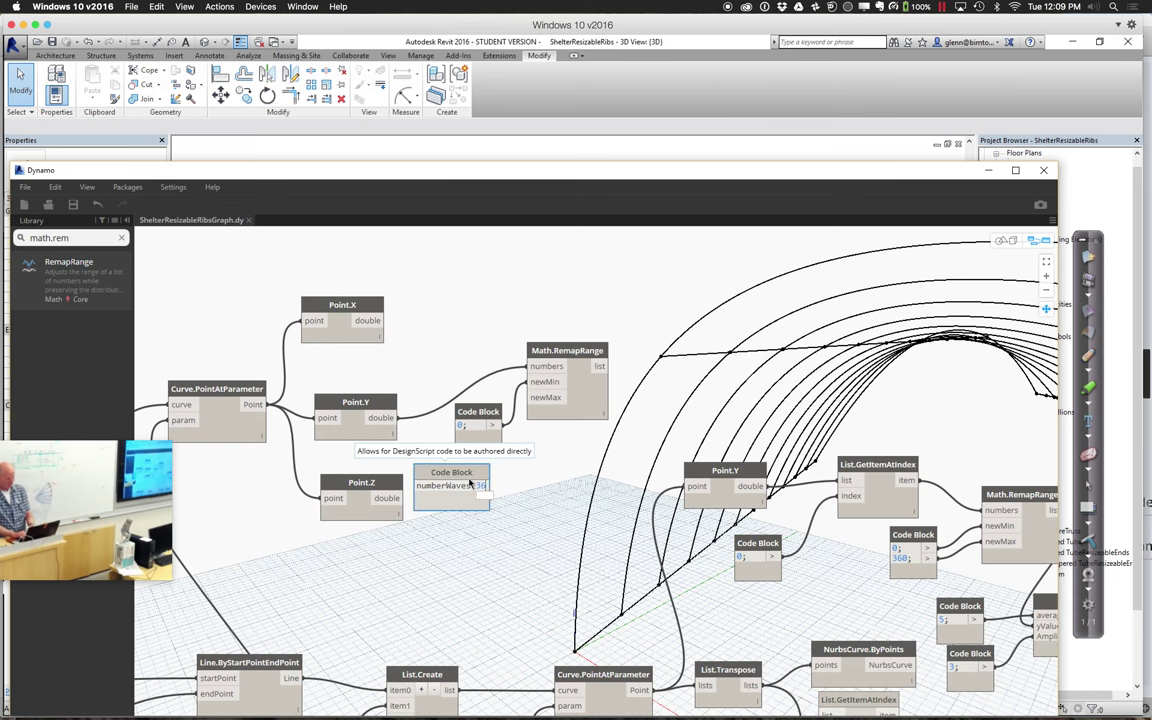
{"action": "left_click", "coordinate": [477, 521]}
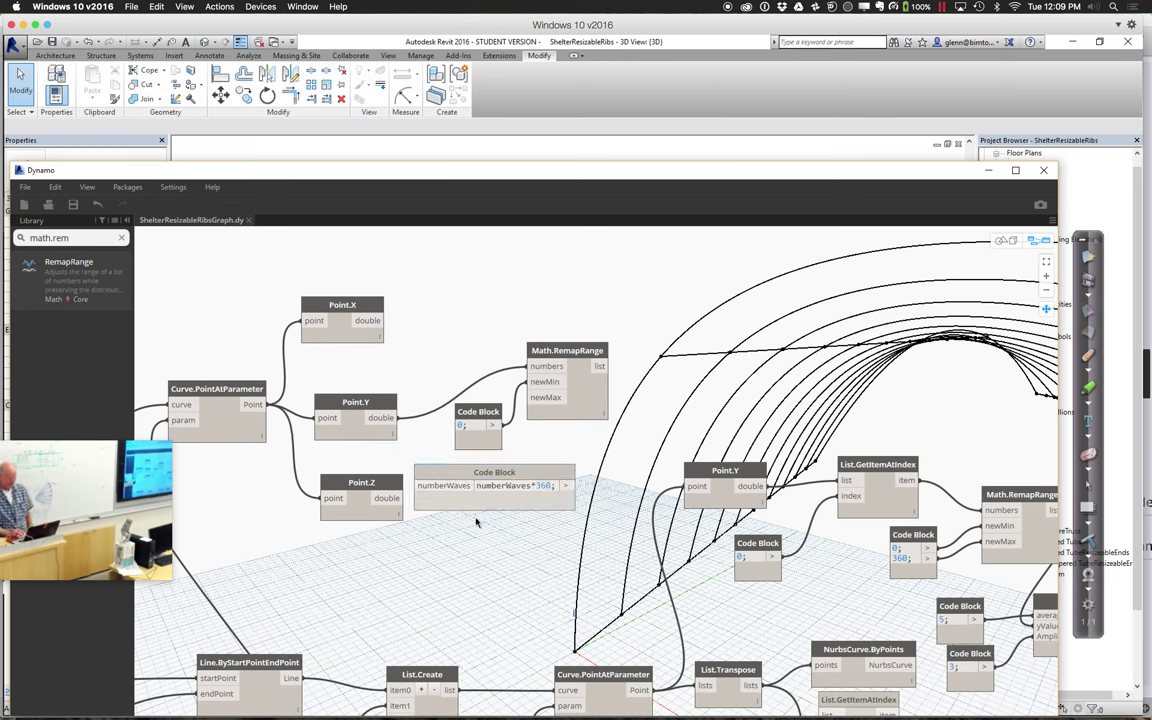
Step: Wire the numberWaves*360; code block into the new Math.RemapRange's newMax input, and space the RemapRange node and its two code blocks apart
{"action": "mouse_move", "coordinate": [492, 476]}
{"action": "left_mouse_down"}
{"action": "mouse_move", "coordinate": [485, 468]}
{"action": "mouse_move", "coordinate": [495, 477]}
{"action": "left_mouse_up"}
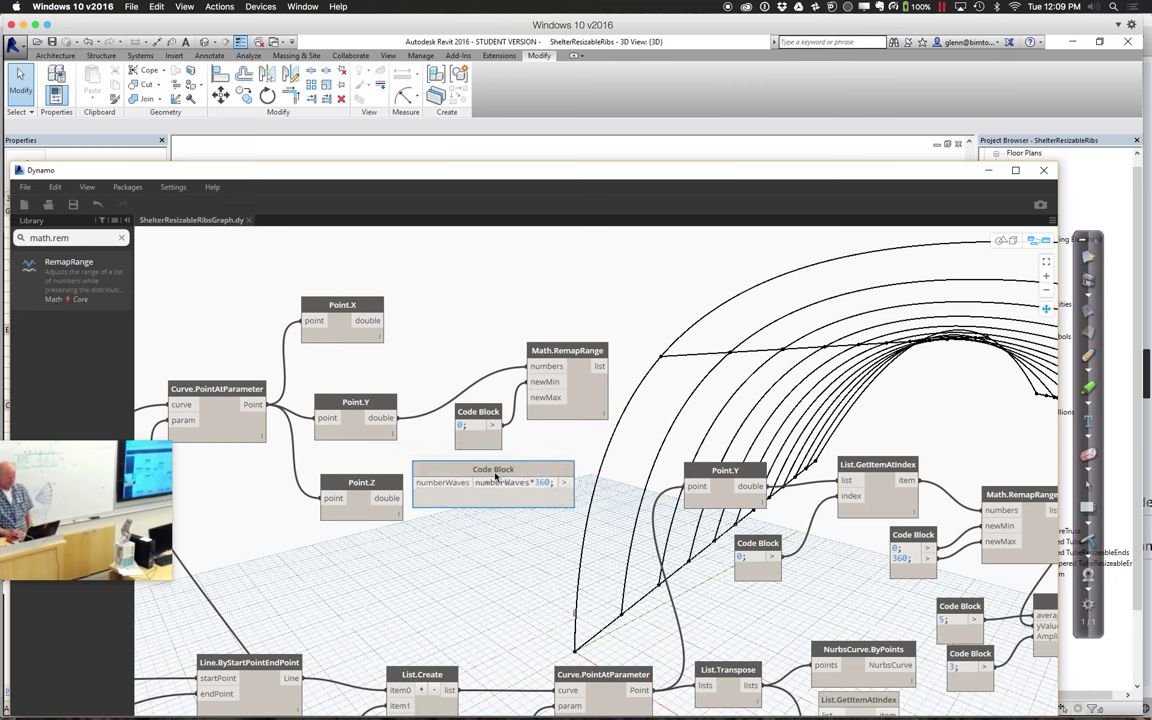
{"action": "left_click_drag", "start_coordinate": [566, 483], "coordinate": [543, 407]}
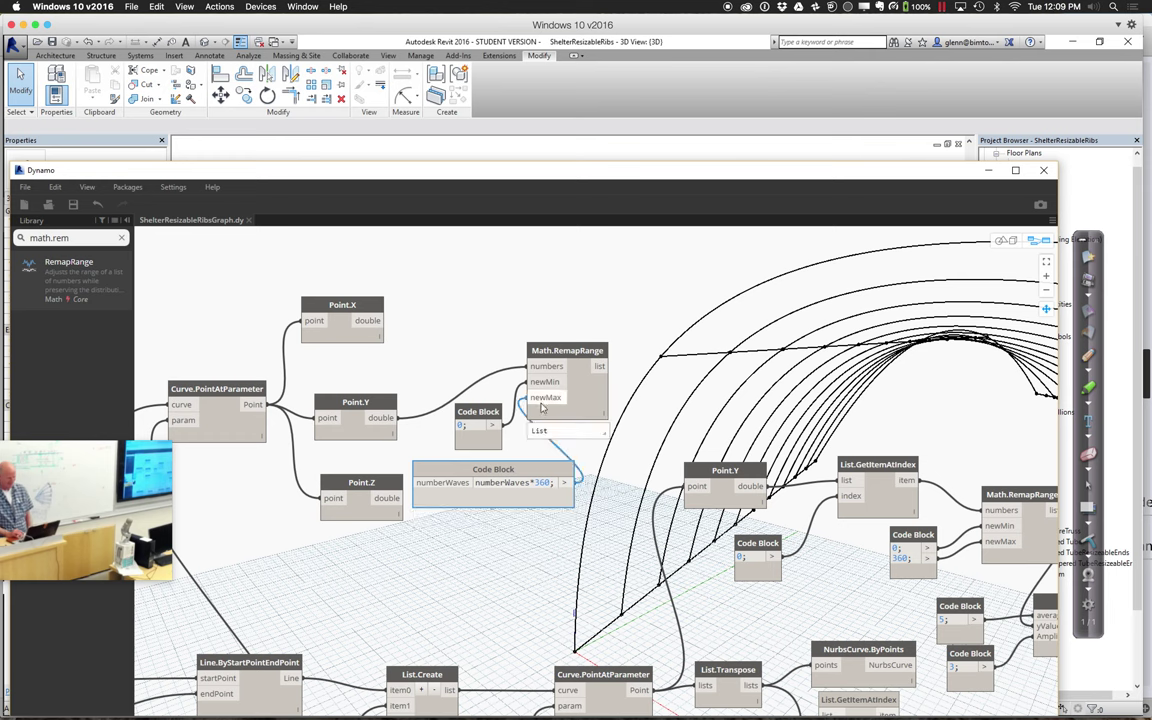
{"action": "left_click_drag", "start_coordinate": [565, 353], "coordinate": [649, 278]}
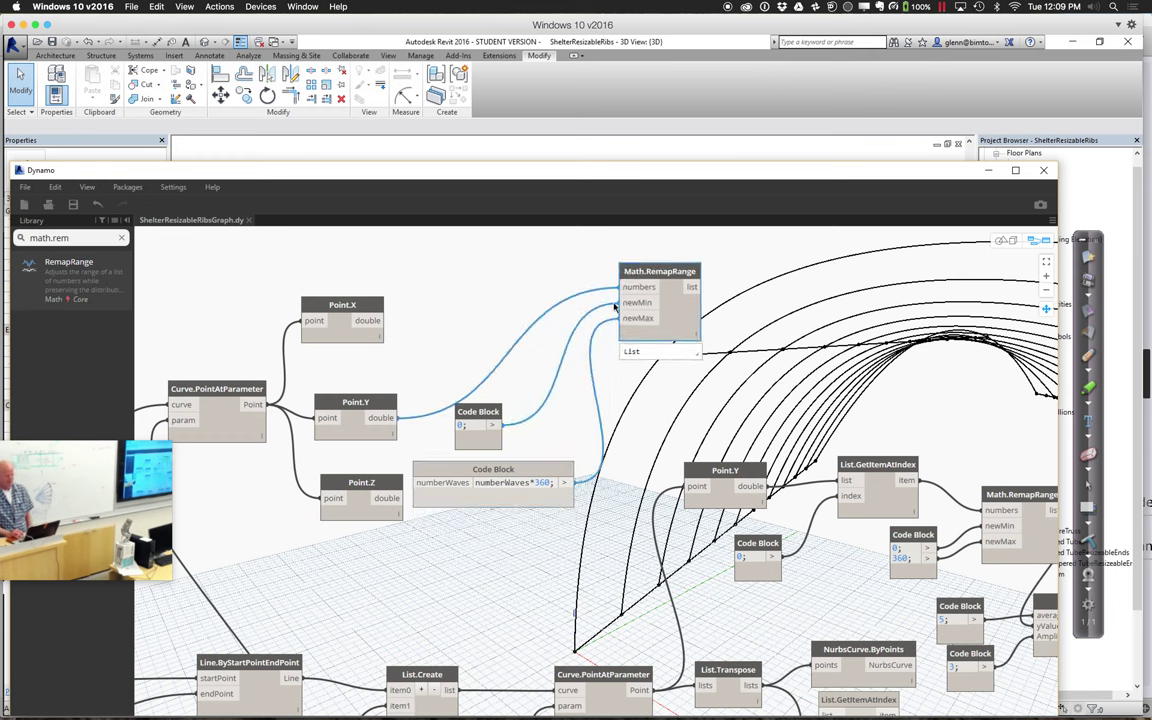
{"action": "left_click_drag", "start_coordinate": [485, 420], "coordinate": [534, 384]}
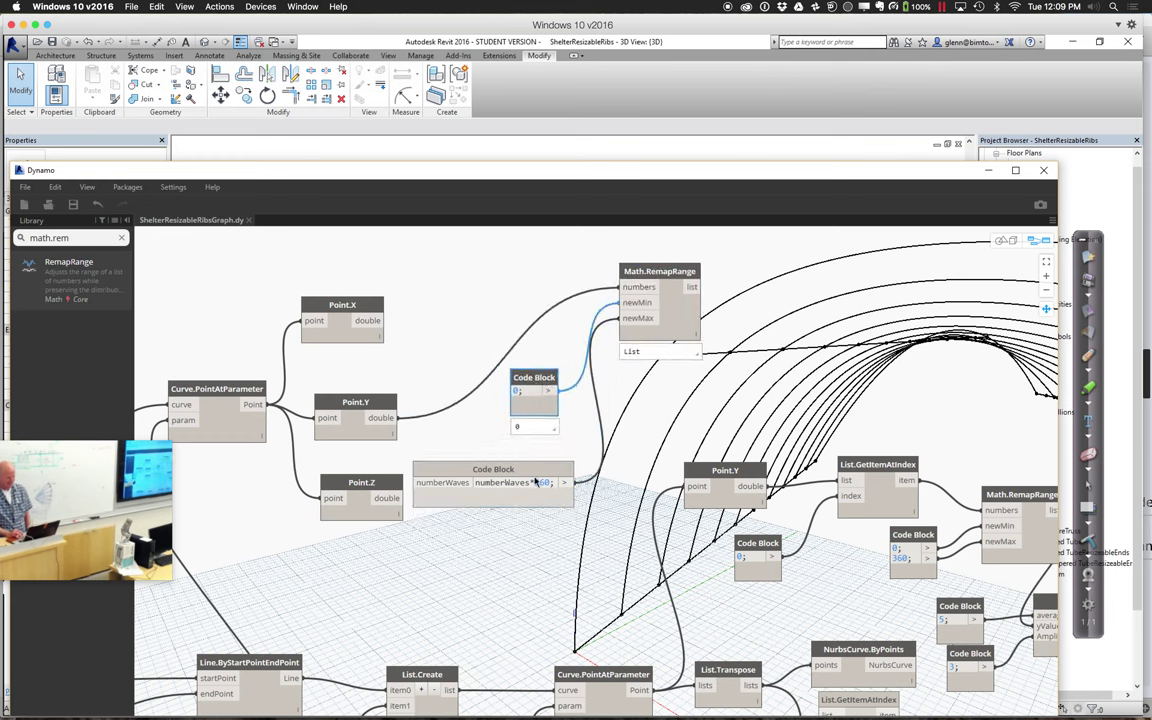
{"action": "left_click_drag", "start_coordinate": [538, 475], "coordinate": [571, 442]}
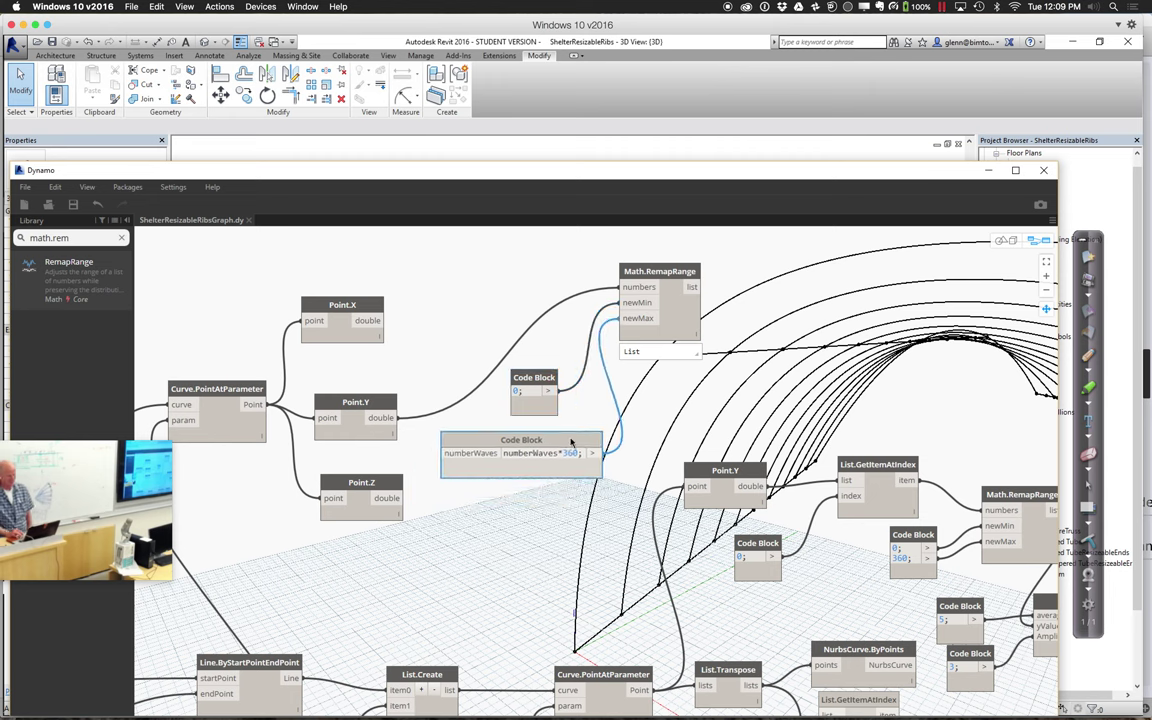
Step: Add a code block containing 2;, wire it into the numberWaves input, and check the new Math.RemapRange's output list
{"action": "double_click", "coordinate": [412, 460]}
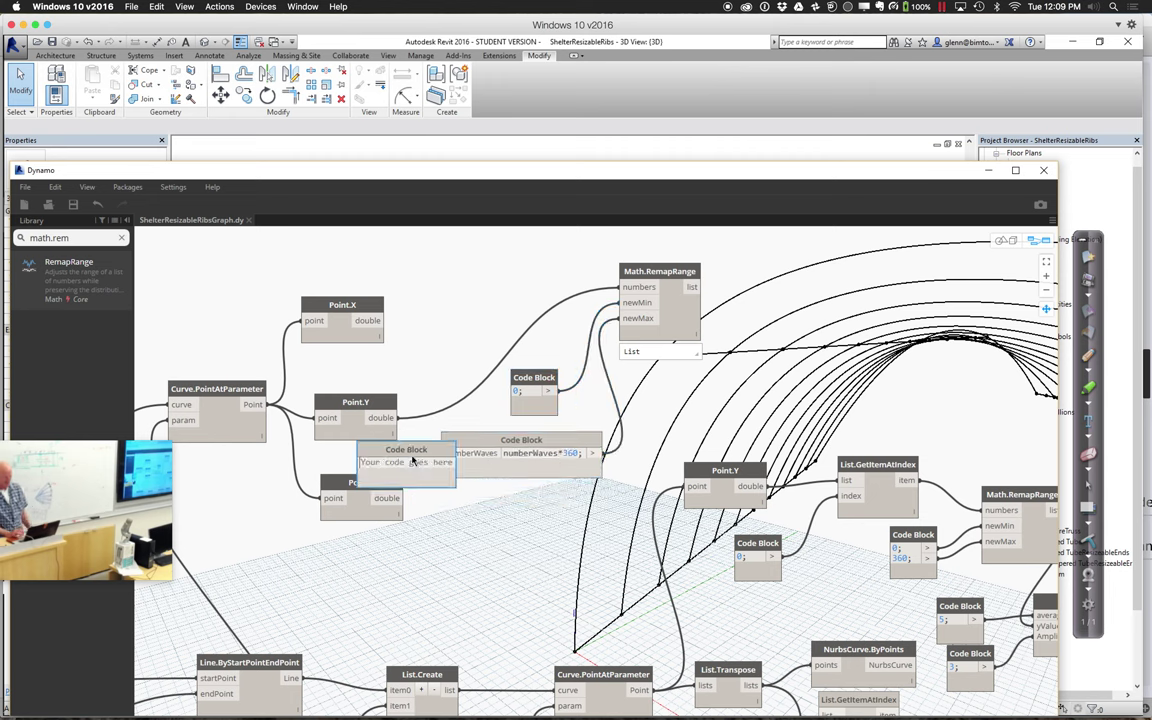
{"action": "type", "text": "2;"}
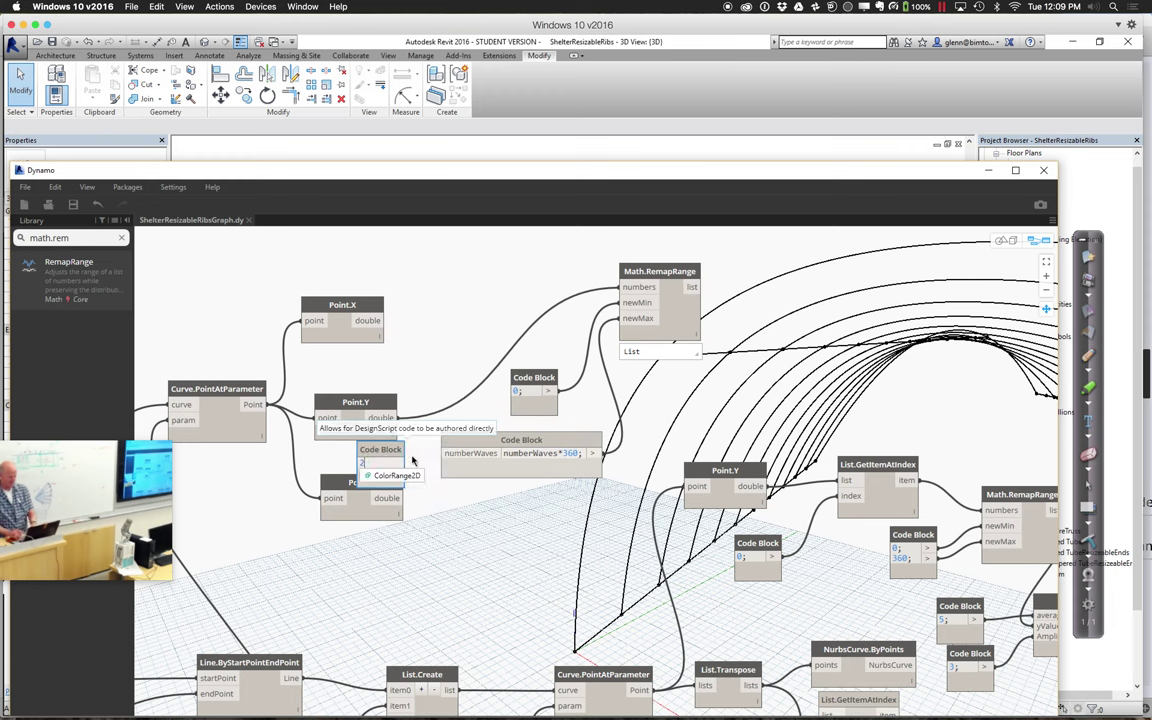
{"action": "left_click_drag", "start_coordinate": [383, 450], "coordinate": [435, 344]}
{"action": "left_click", "coordinate": [445, 357]}
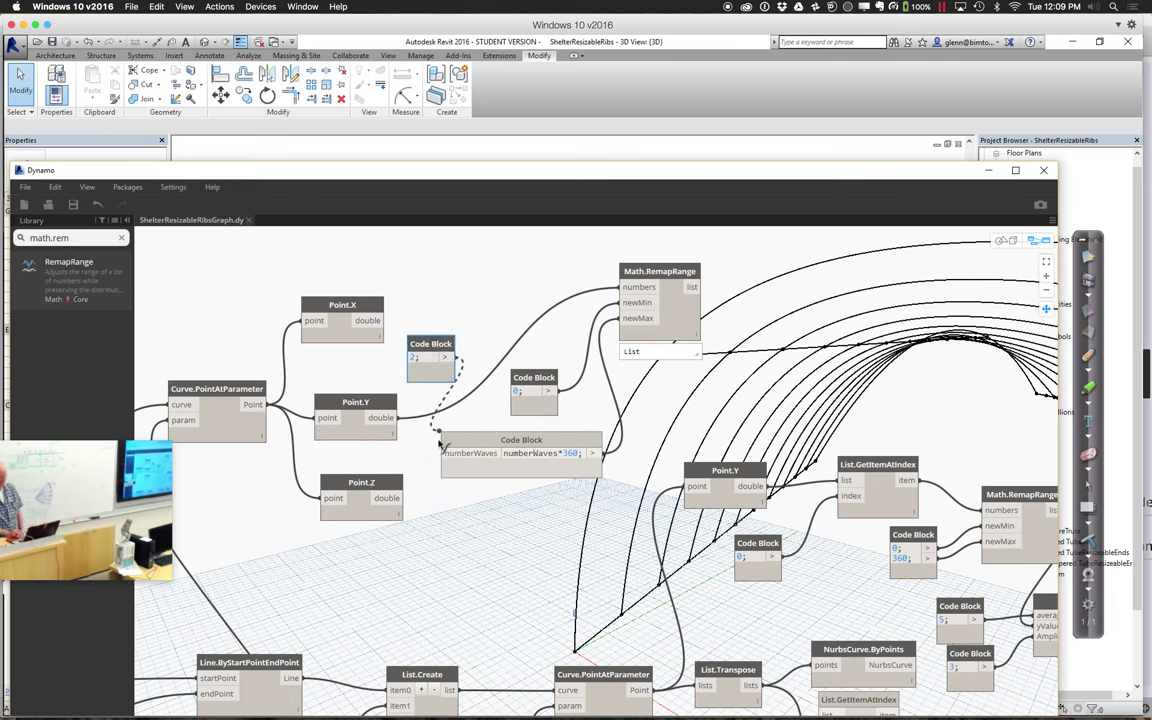
{"action": "left_click", "coordinate": [441, 453]}
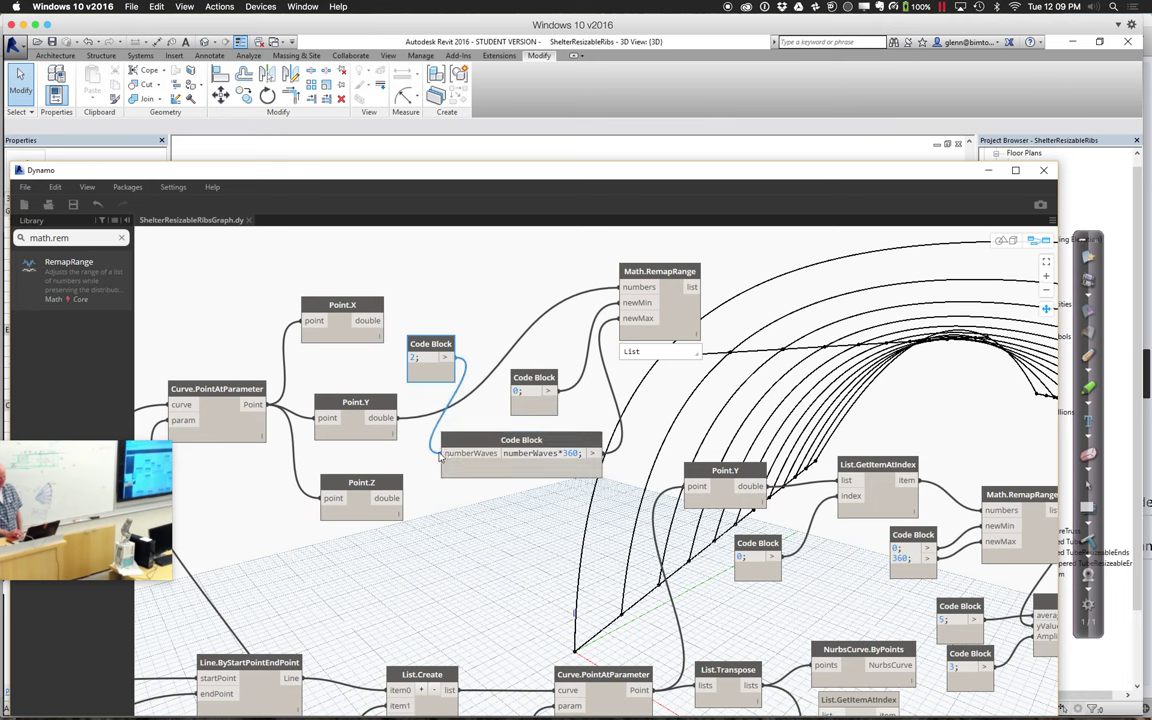
{"action": "left_click", "coordinate": [690, 352]}
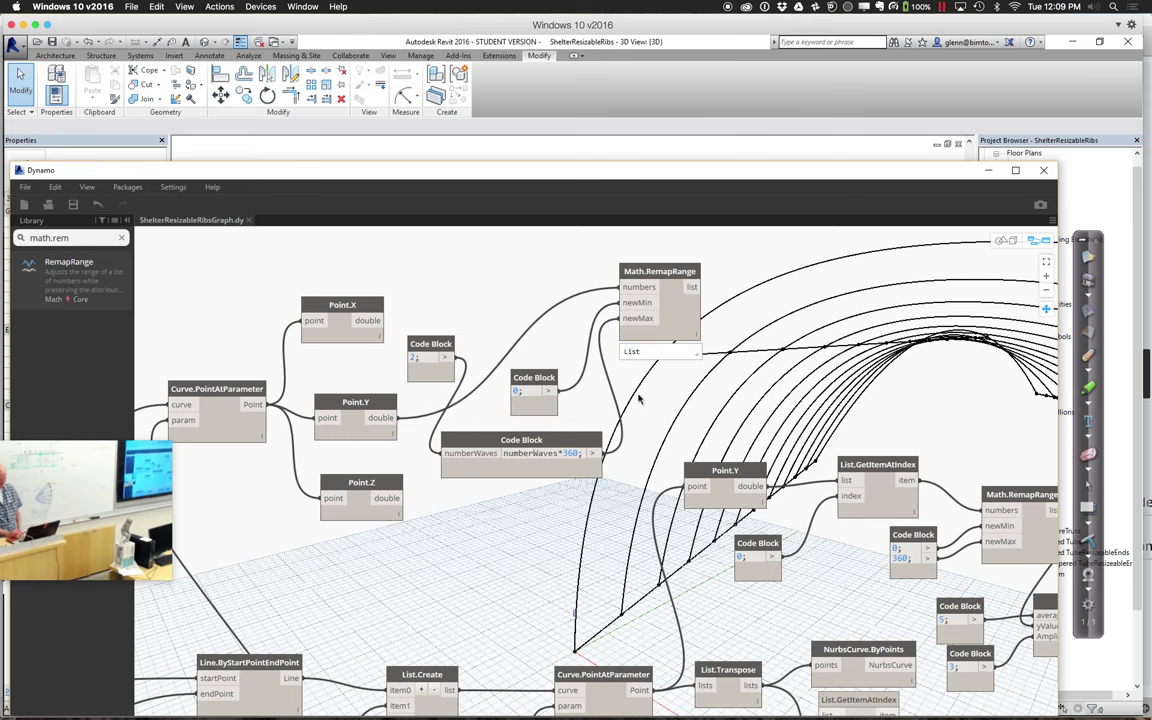
{"action": "mouse_move", "coordinate": [635, 405]}
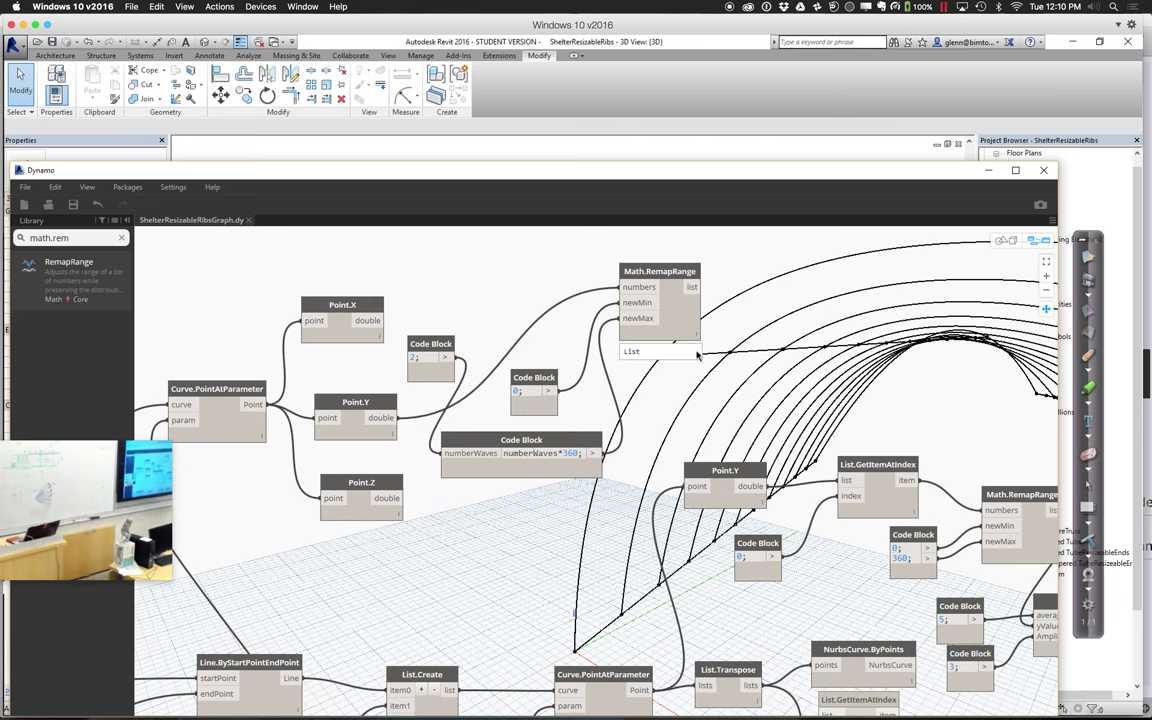
{"action": "mouse_move", "coordinate": [697, 355]}
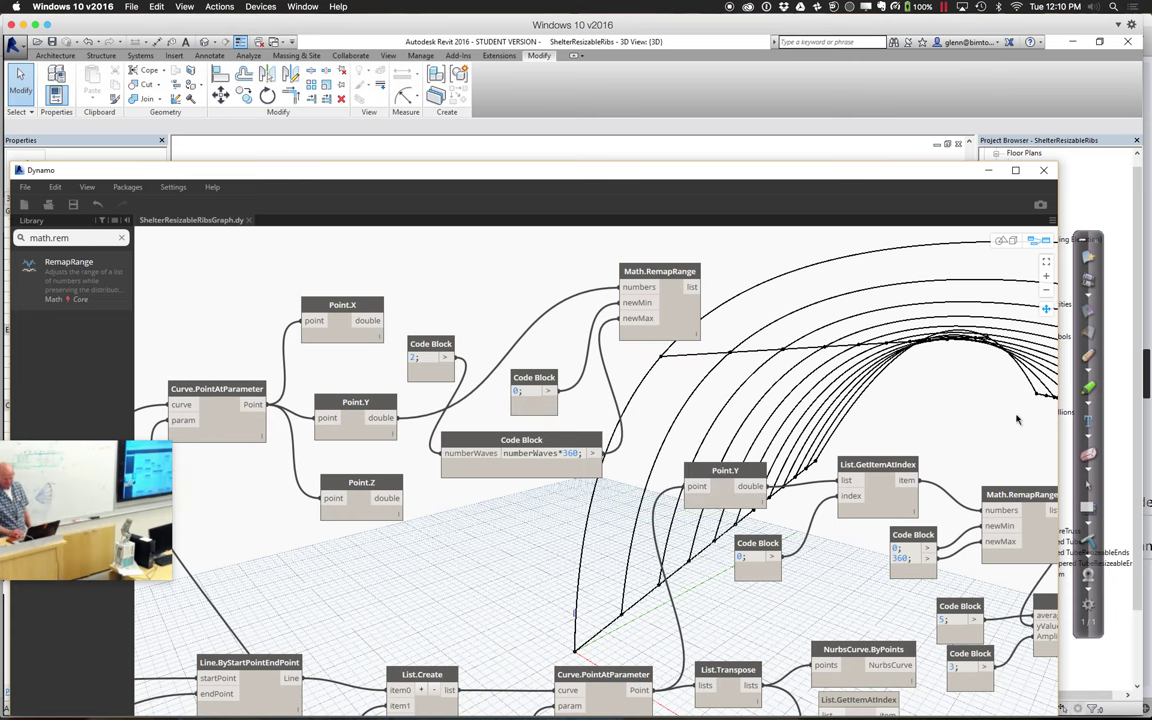
Step: Duplicate the averageBeamDepth+Math.Sin(yValue)*Amplification code block, place the copy beside the new Math.RemapRange, and feed that node's list into its yValue input
{"action": "middle_click_drag", "start_coordinate": [918, 386], "coordinate": [756, 375]}
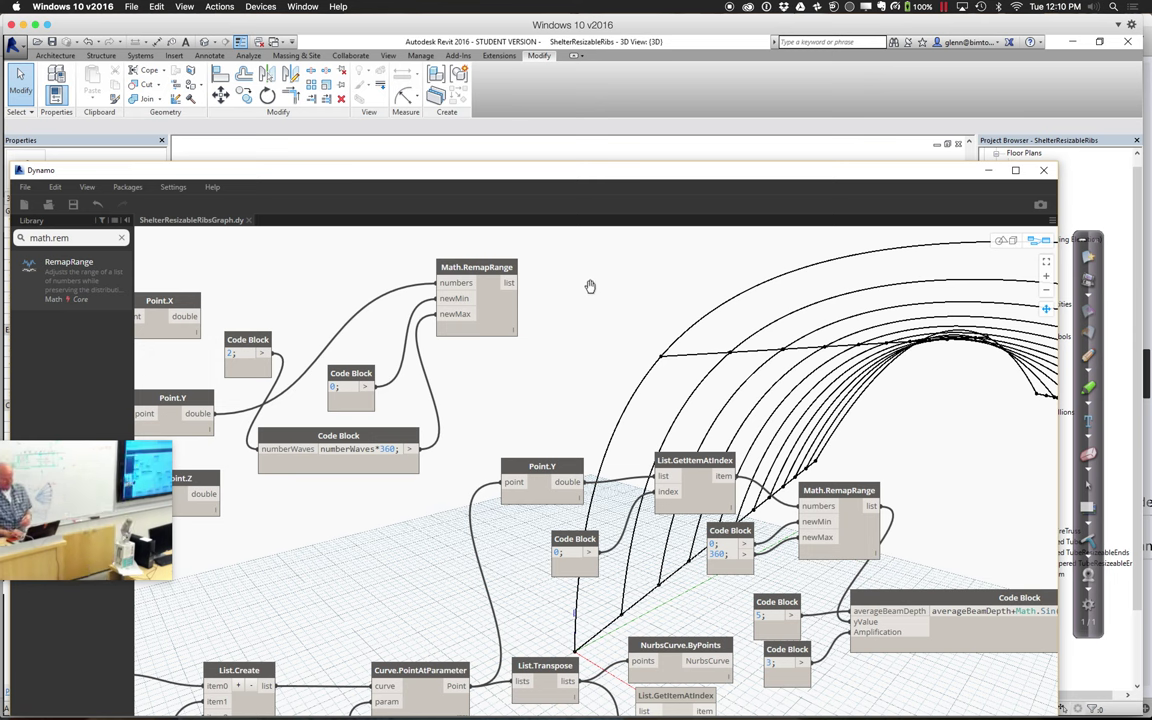
{"action": "mouse_move", "coordinate": [462, 292]}
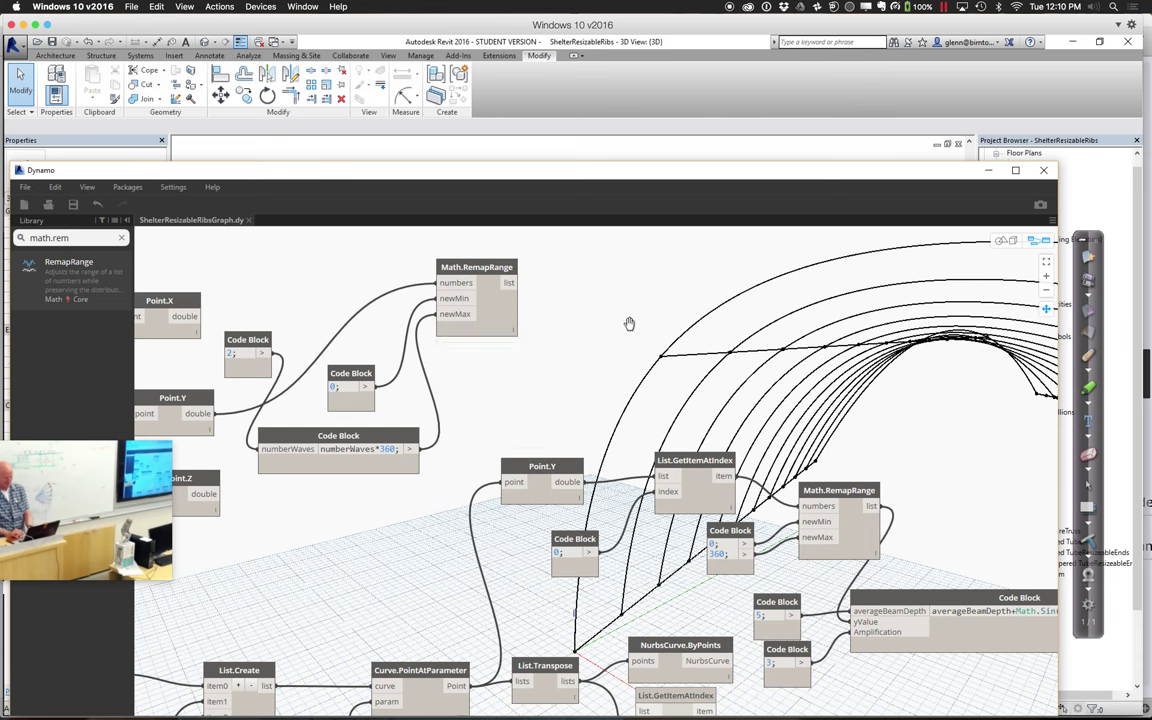
{"action": "mouse_move", "coordinate": [988, 611]}
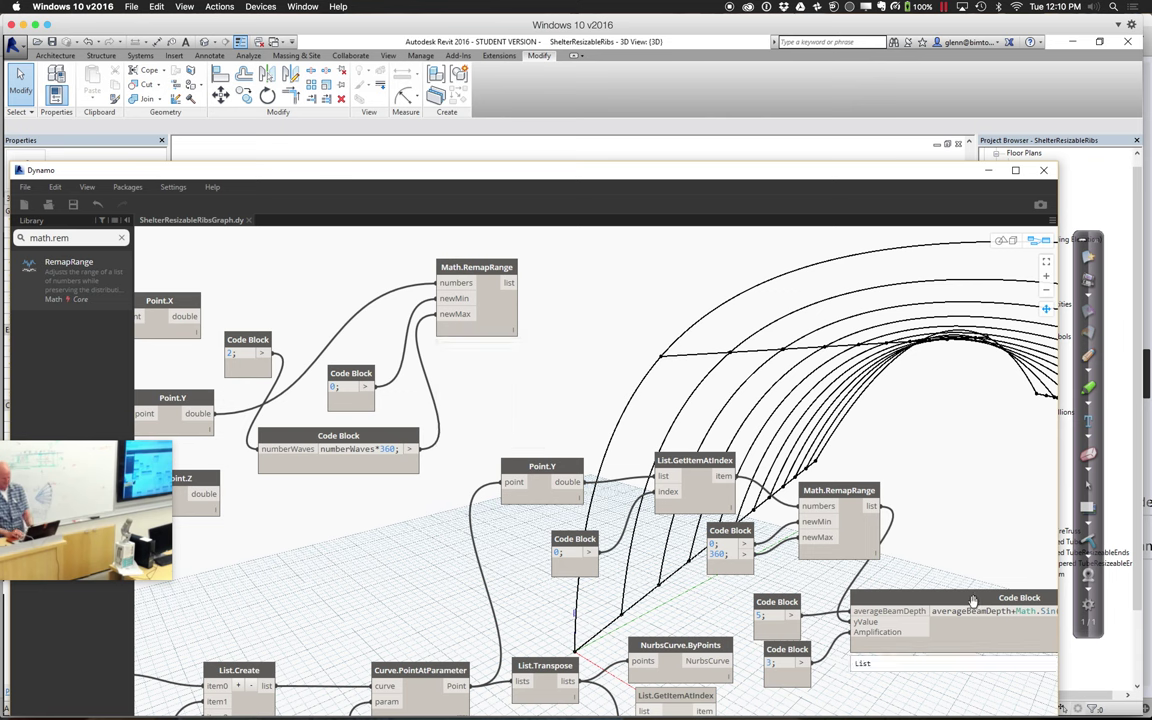
{"action": "left_click", "coordinate": [964, 598]}
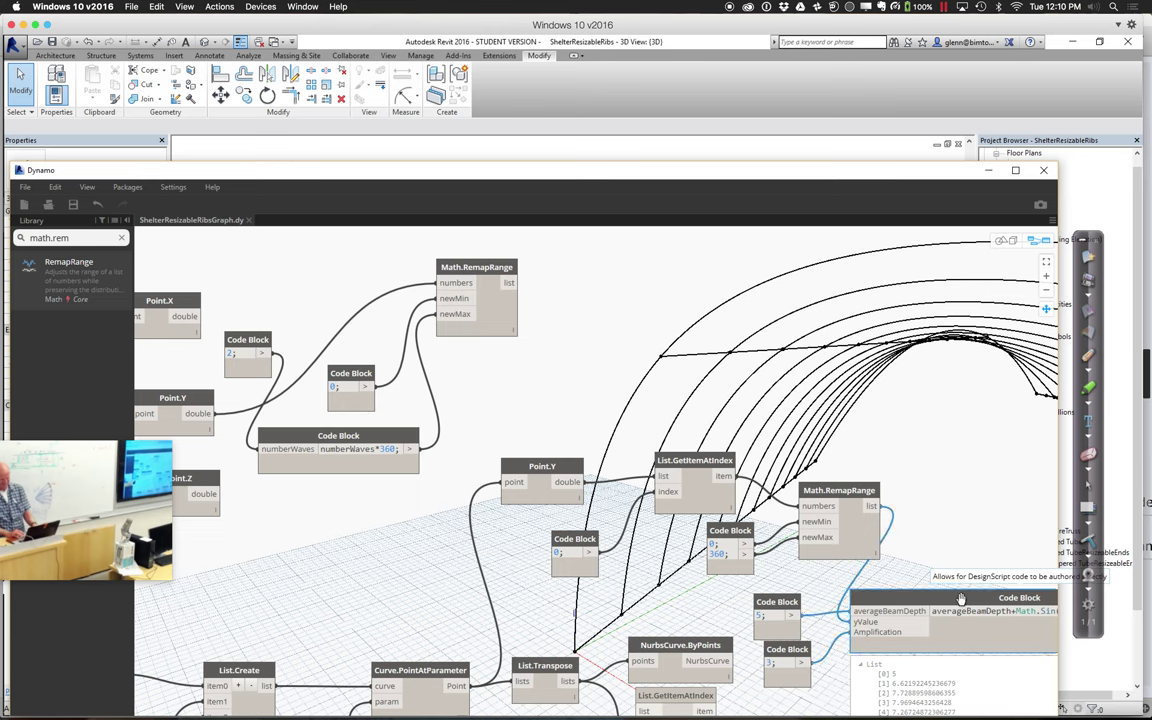
{"action": "key", "text": "ctrl+v"}
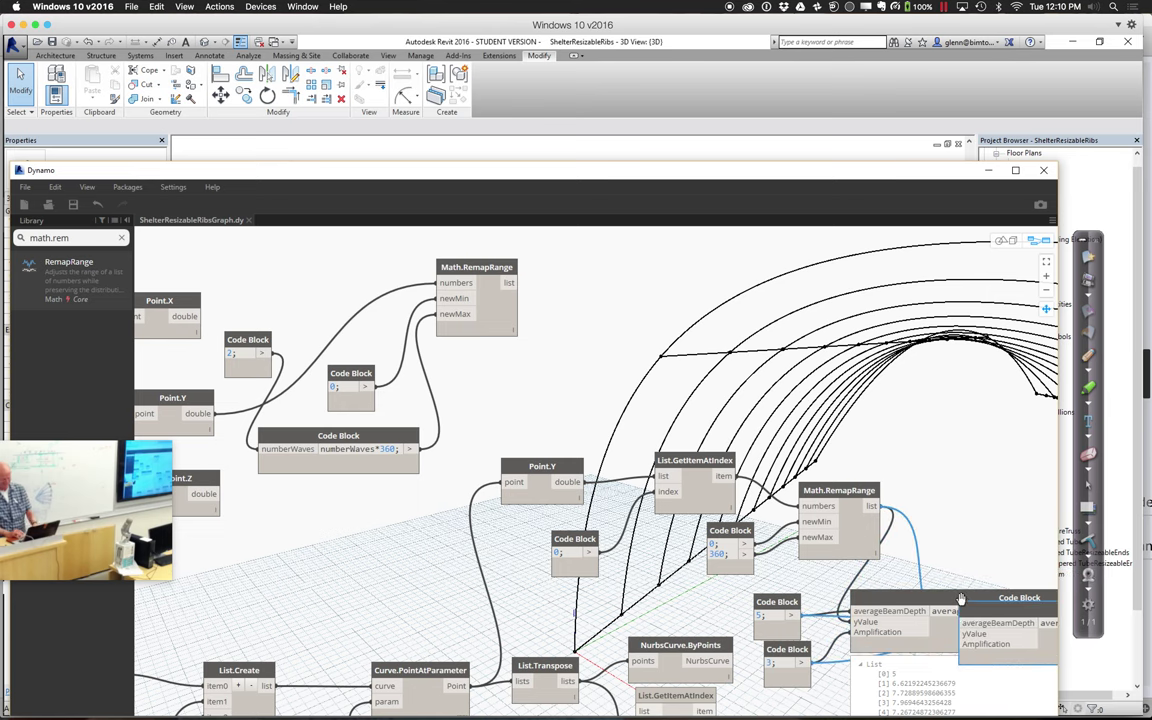
{"action": "middle_click_drag", "start_coordinate": [993, 610], "coordinate": [821, 571]}
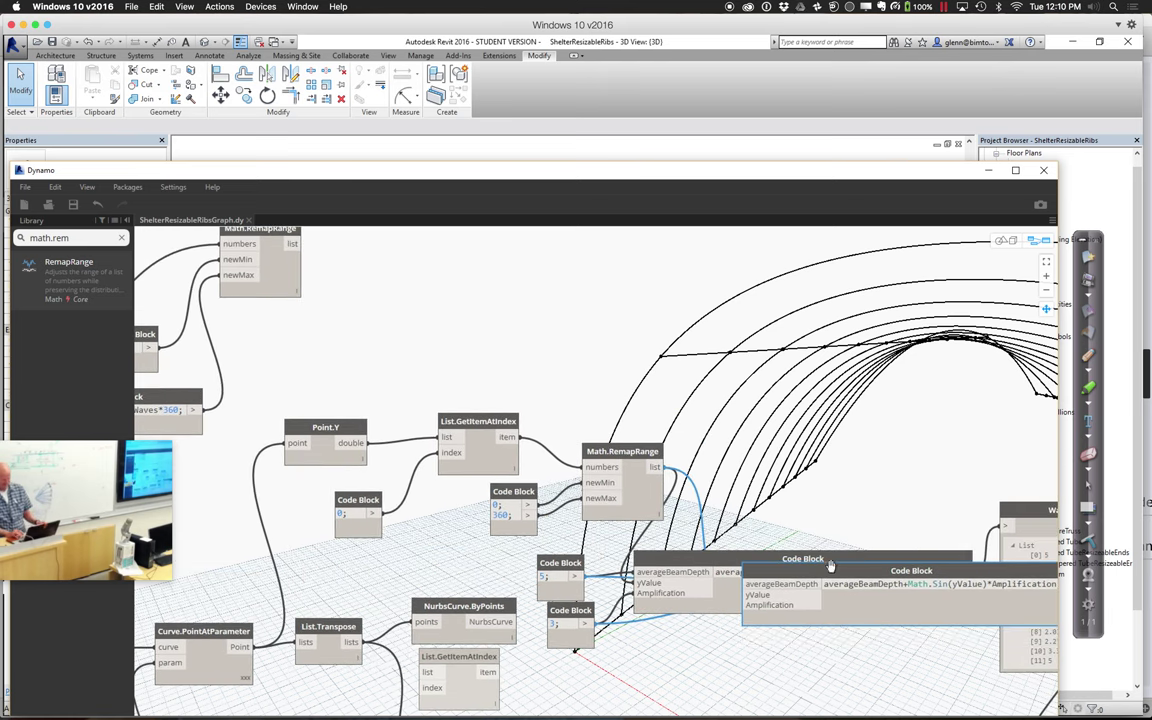
{"action": "middle_click_drag", "start_coordinate": [828, 572], "coordinate": [846, 585]}
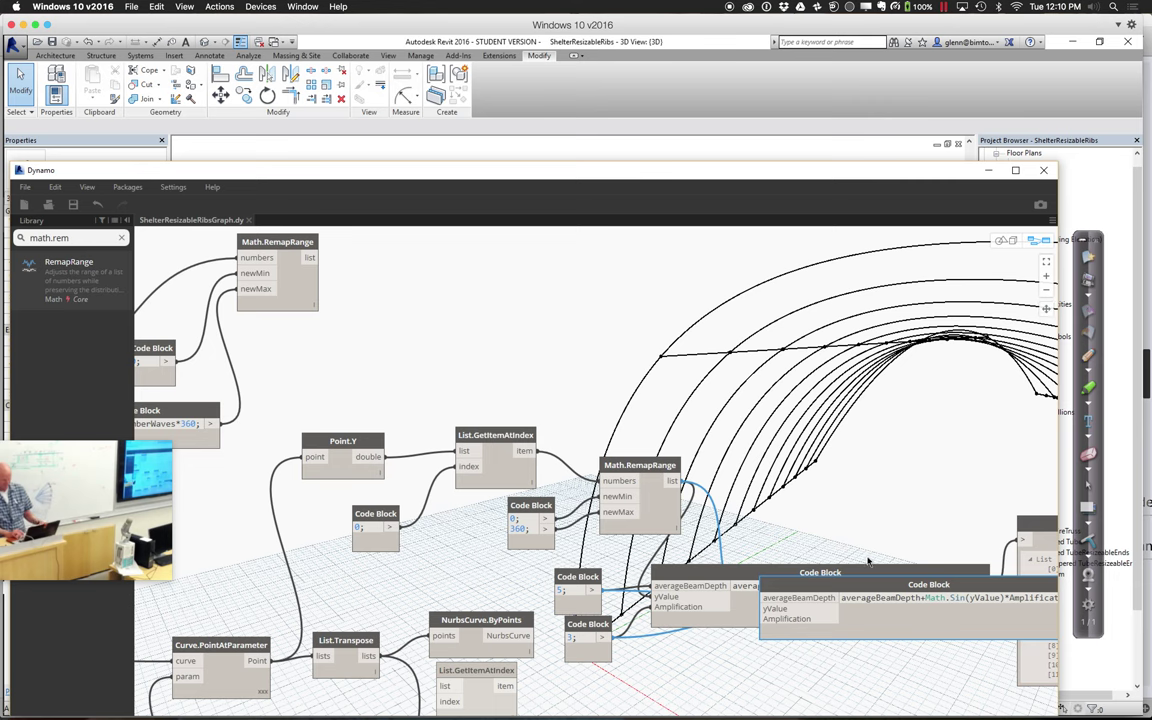
{"action": "left_click_drag", "start_coordinate": [820, 585], "coordinate": [535, 265]}
{"action": "left_click_drag", "start_coordinate": [311, 258], "coordinate": [443, 296]}
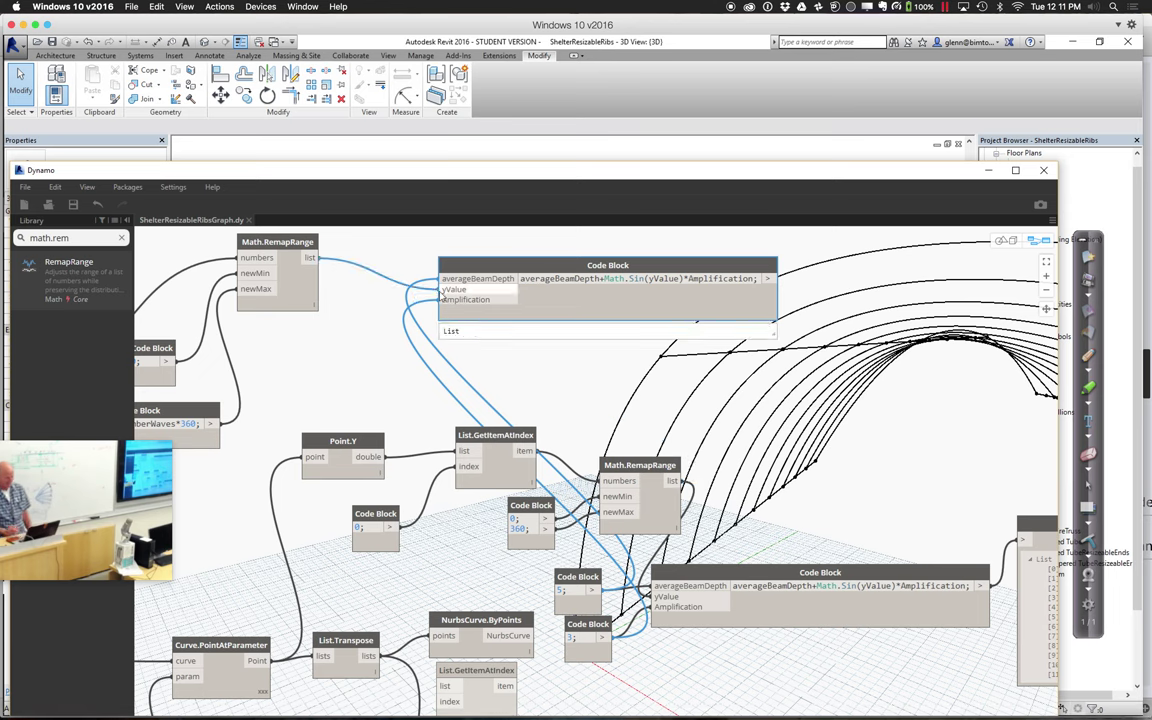
Step: Add a code block containing 10; below the new Math.RemapRange and wire it into the copied sine code block's Amplification input
{"action": "double_click", "coordinate": [368, 313]}
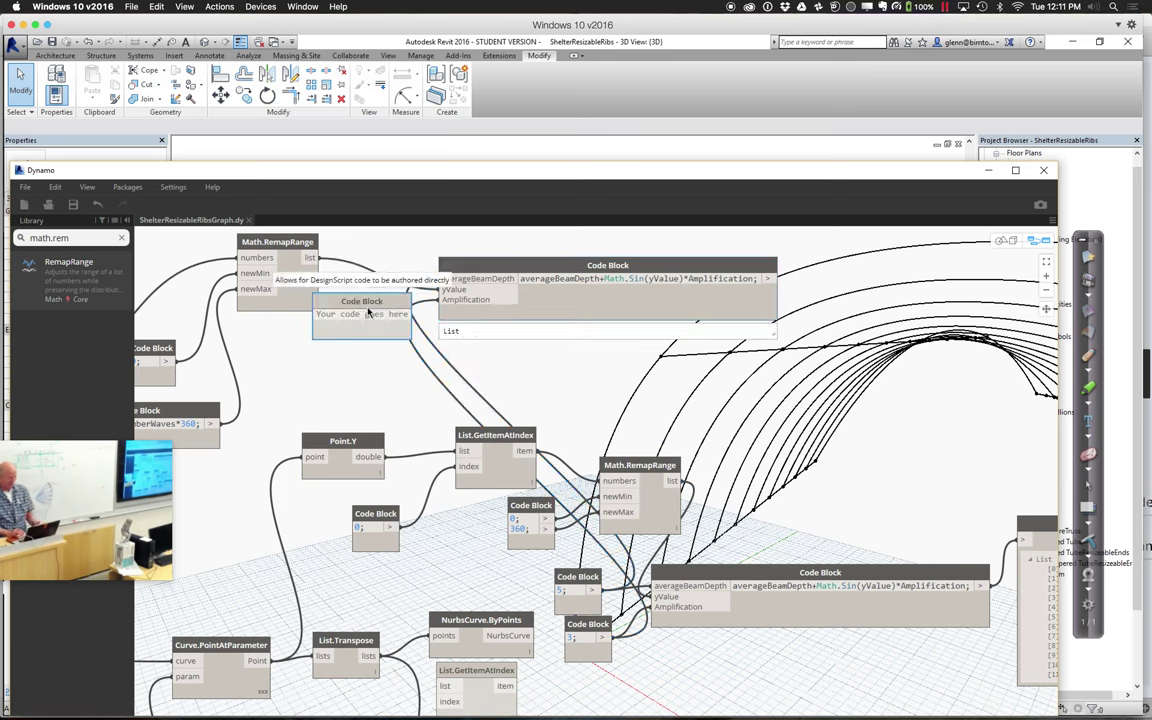
{"action": "left_click_drag", "start_coordinate": [364, 306], "coordinate": [364, 355]}
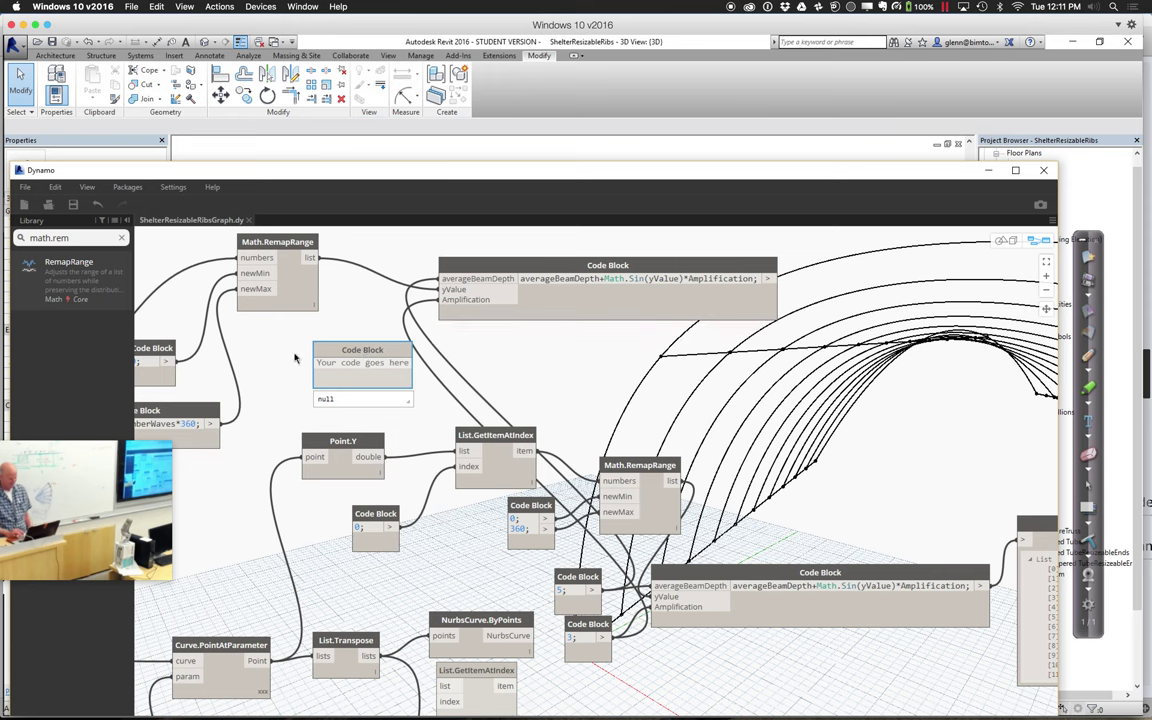
{"action": "mouse_move", "coordinate": [368, 352]}
{"action": "type", "text": "10;"}
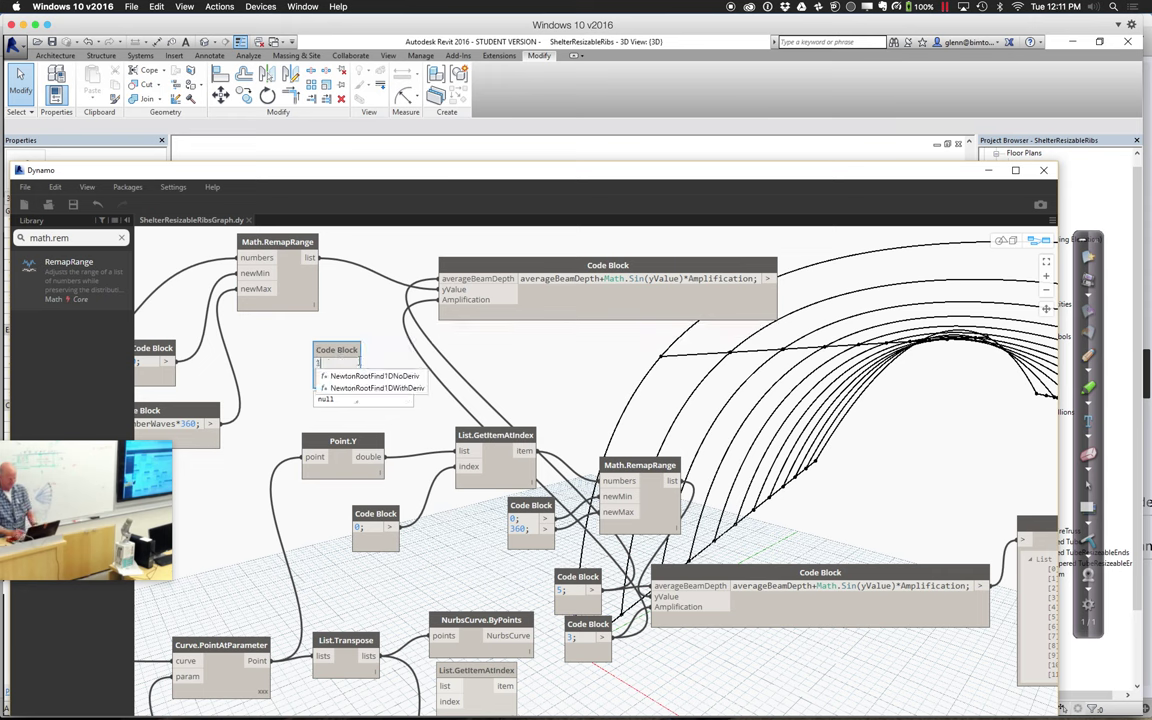
{"action": "left_click", "coordinate": [282, 399]}
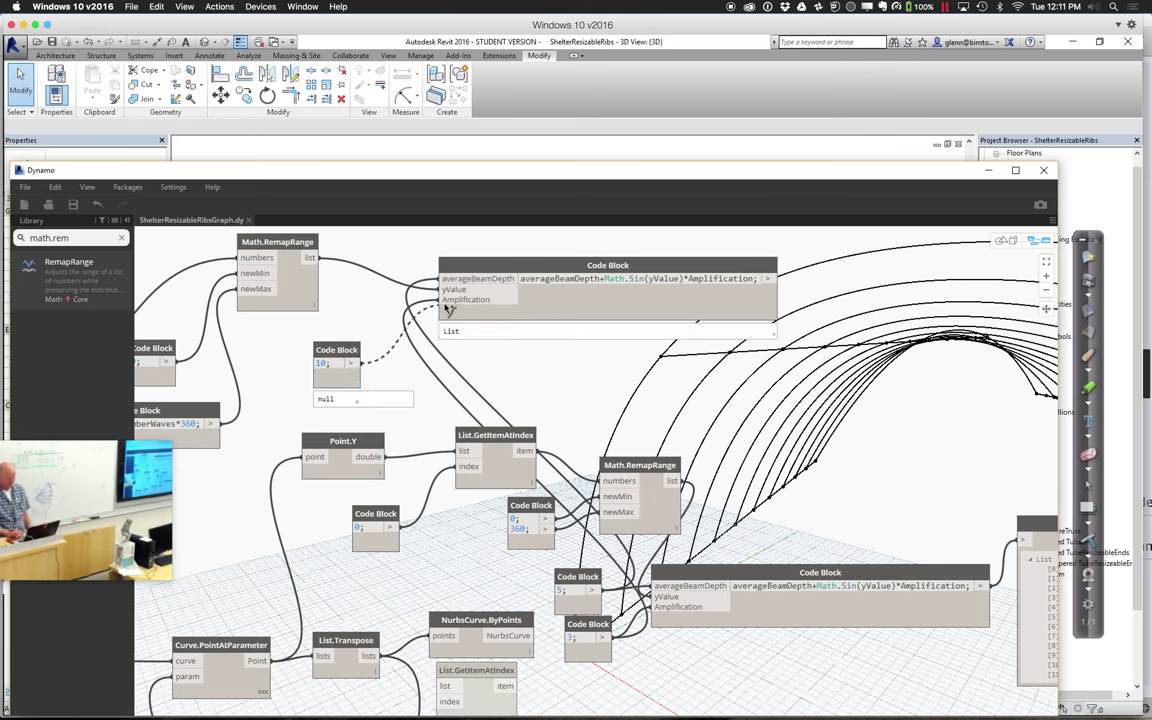
{"action": "mouse_move", "coordinate": [446, 309]}
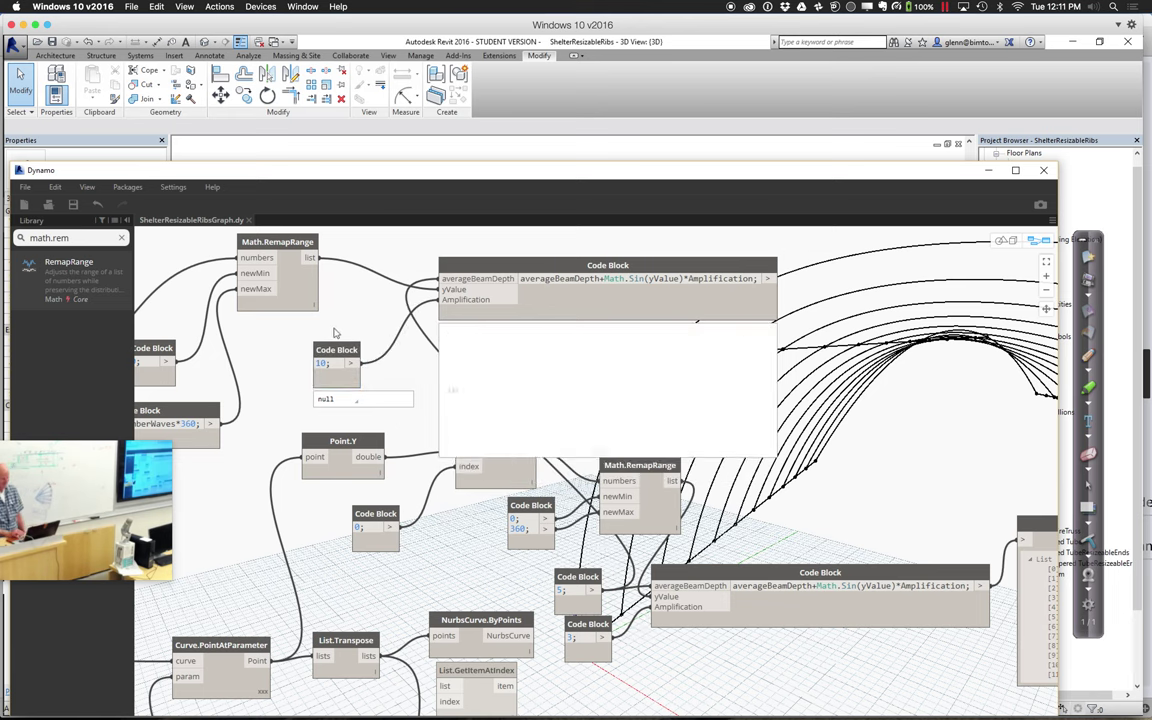
{"action": "left_click_drag", "start_coordinate": [331, 346], "coordinate": [350, 329]}
{"action": "left_click", "coordinate": [291, 322]}
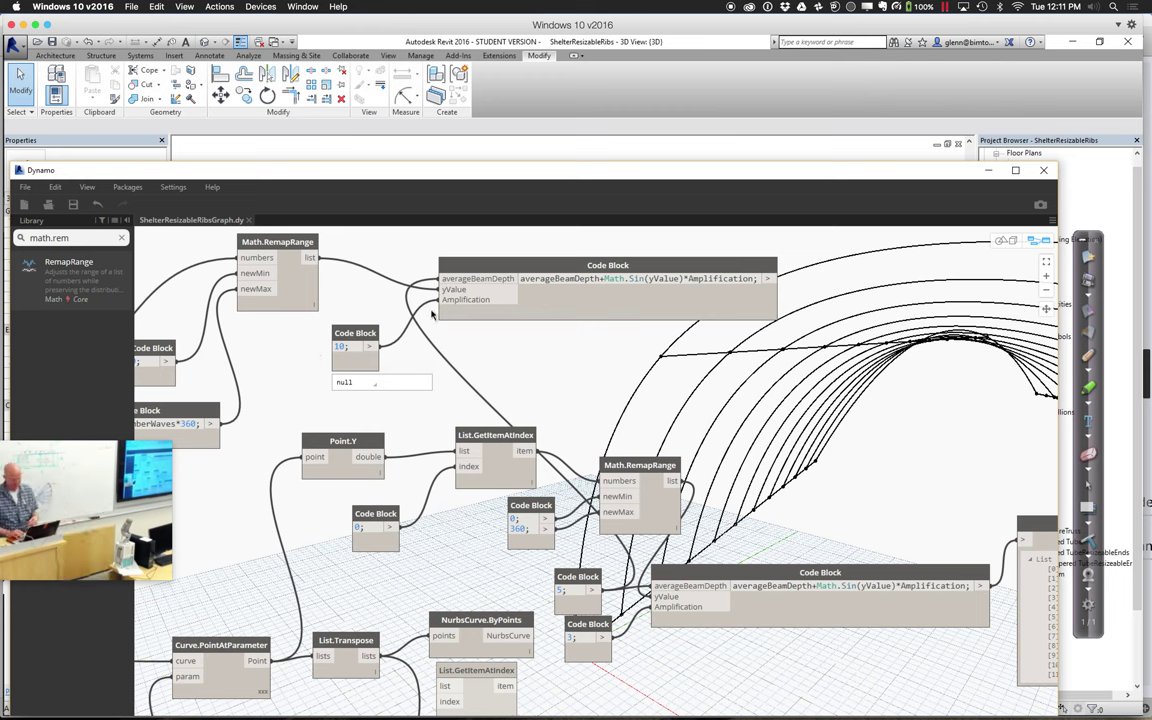
Step: Replace averageBeamDepth with previousZValue in the copied code block's formula, giving previousZValue+Math.Sin(yValue)*Amplification;
{"action": "mouse_move", "coordinate": [591, 298]}
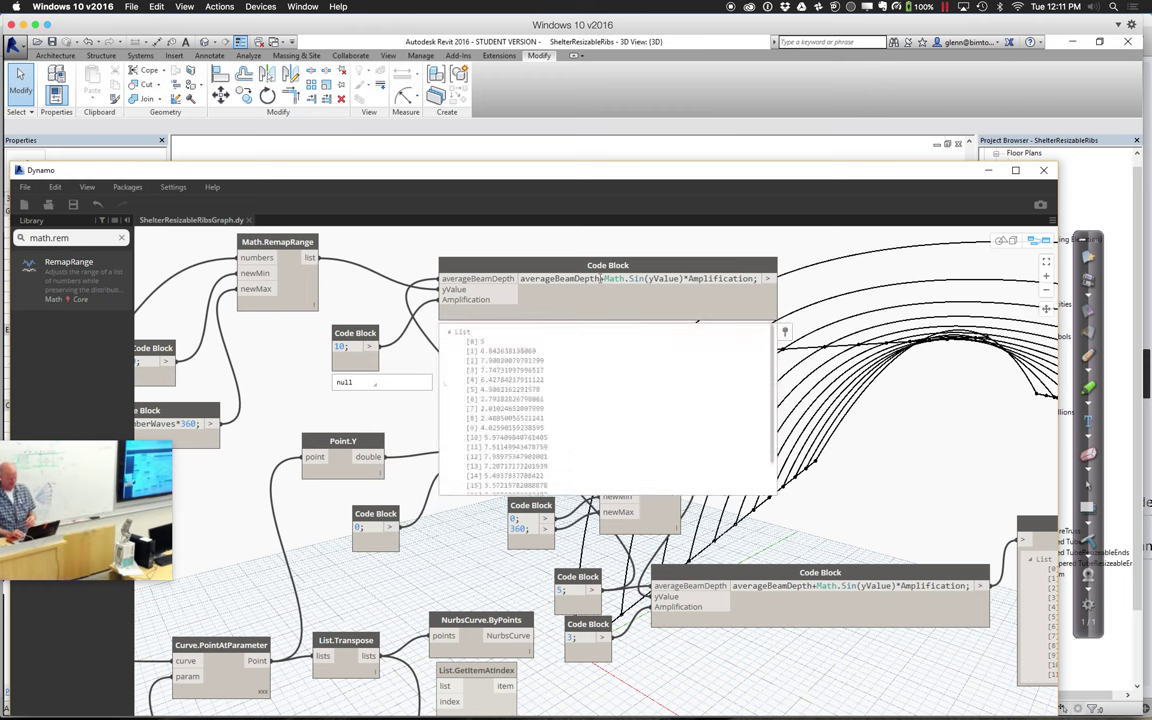
{"action": "left_click", "coordinate": [595, 279]}
{"action": "left_click_drag", "start_coordinate": [521, 280], "coordinate": [518, 280]}
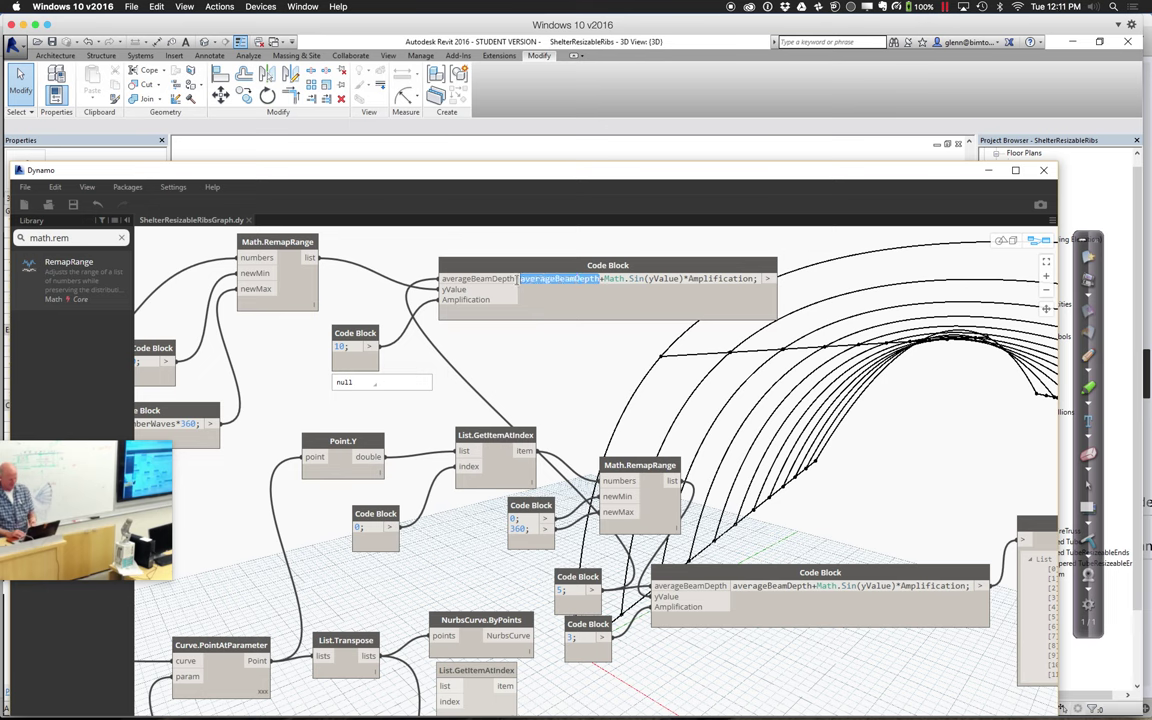
{"action": "type", "text": "old"}
{"action": "key", "text": "BackSpace"}
{"action": "key", "text": "BackSpace"}
{"action": "key", "text": "BackSpace"}
{"action": "type", "text": "previ"}
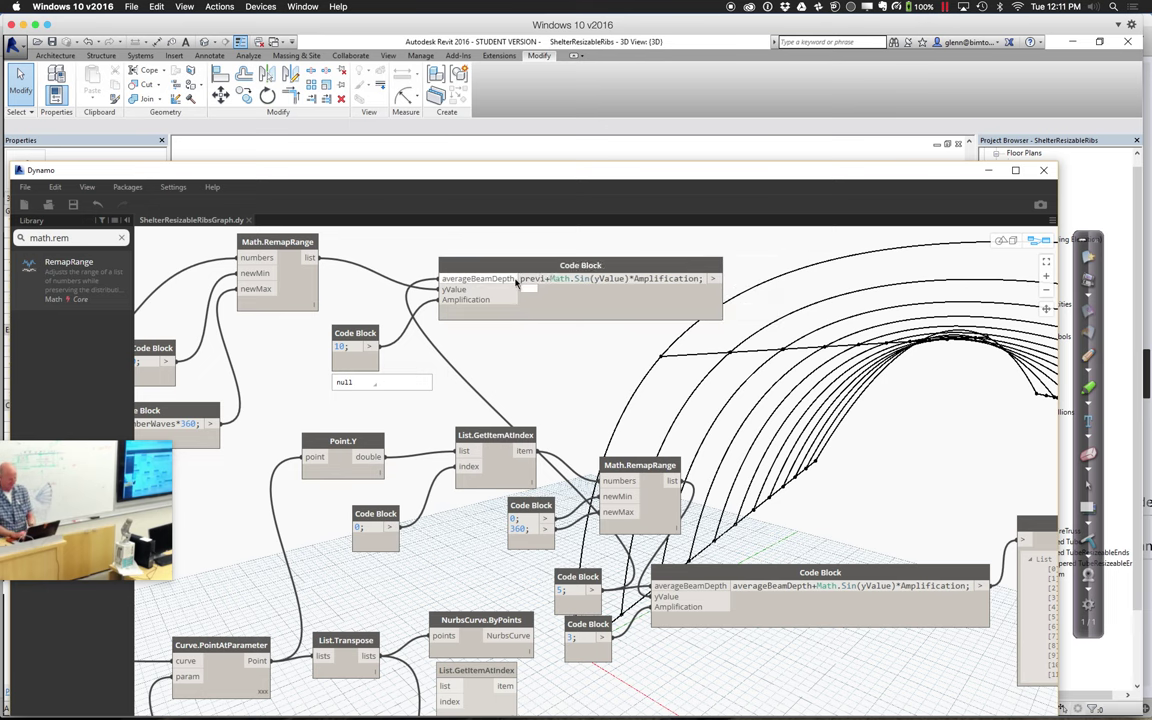
{"action": "type", "text": "ous"}
{"action": "type", "text": "ZValue"}
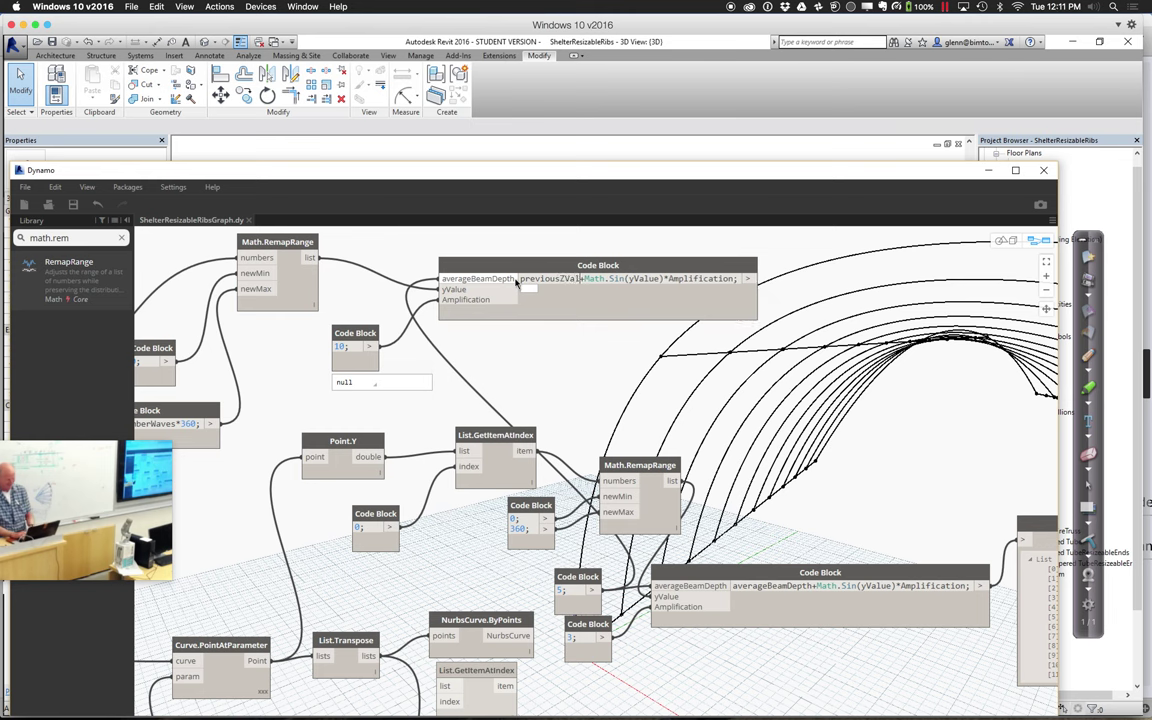
{"action": "left_click", "coordinate": [553, 338]}
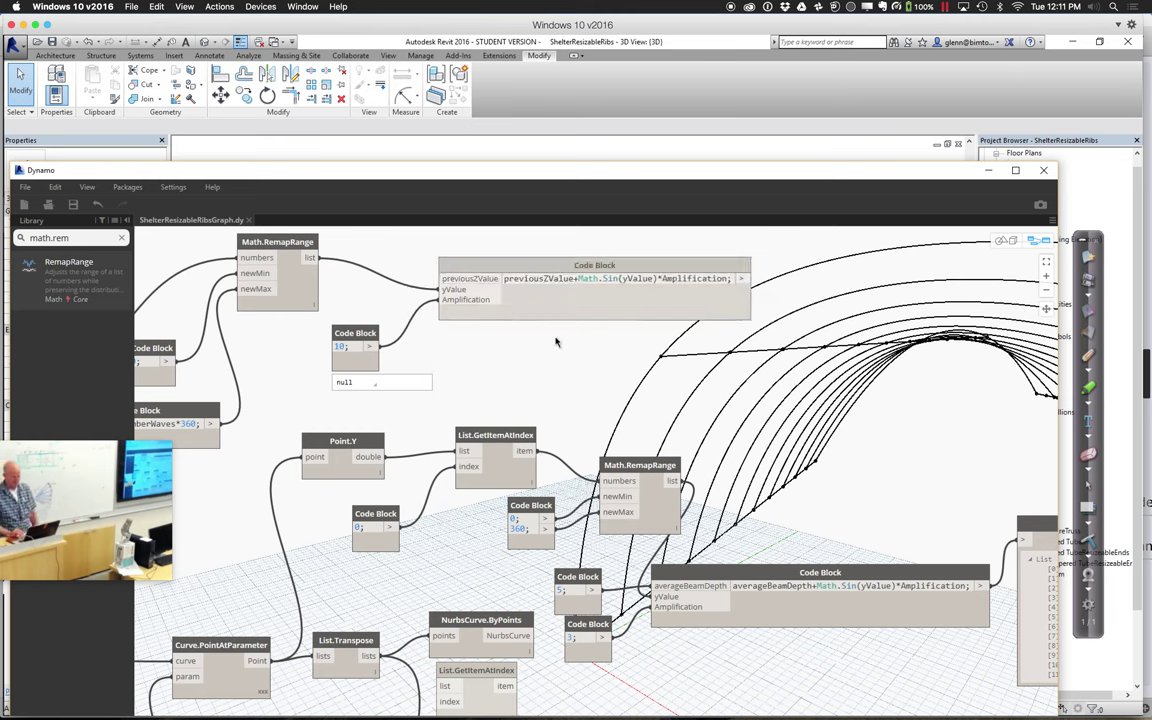
Step: Wire Point.Z's double output into the previousZValue input of the copied sine code block and check the outputs
{"action": "left_click", "coordinate": [1047, 306]}
{"action": "left_click_drag", "start_coordinate": [532, 392], "coordinate": [743, 398]}
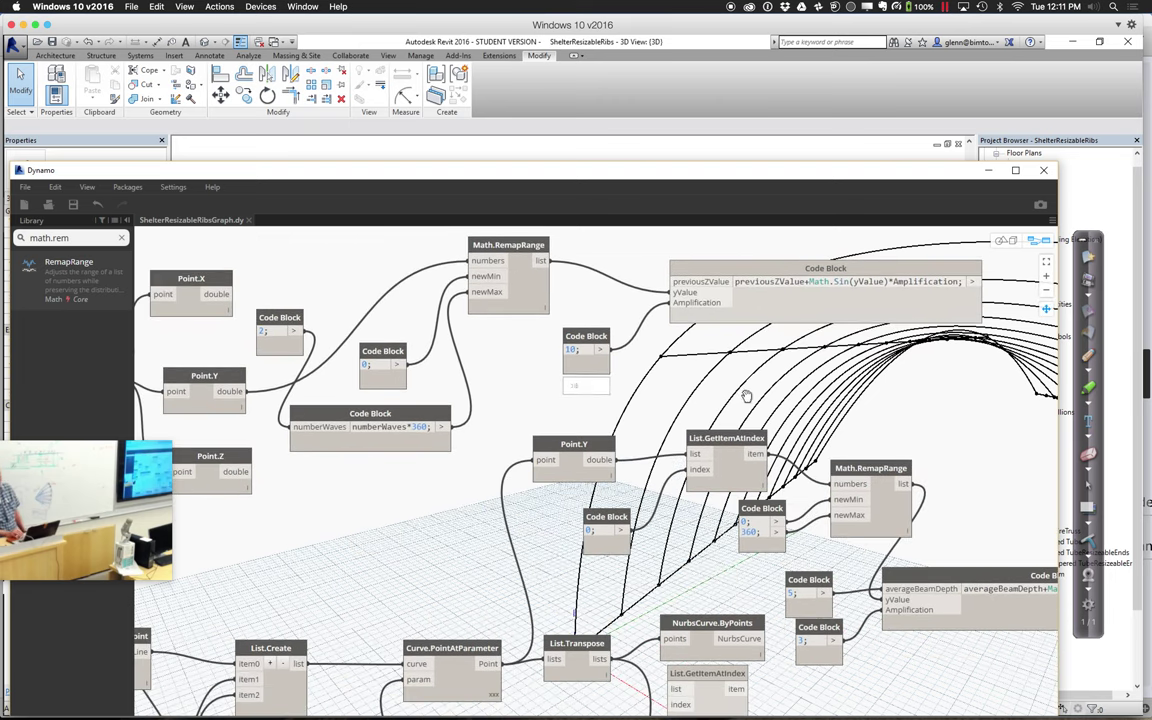
{"action": "key", "text": "ctrl+b"}
{"action": "key", "text": "ctrl+b"}
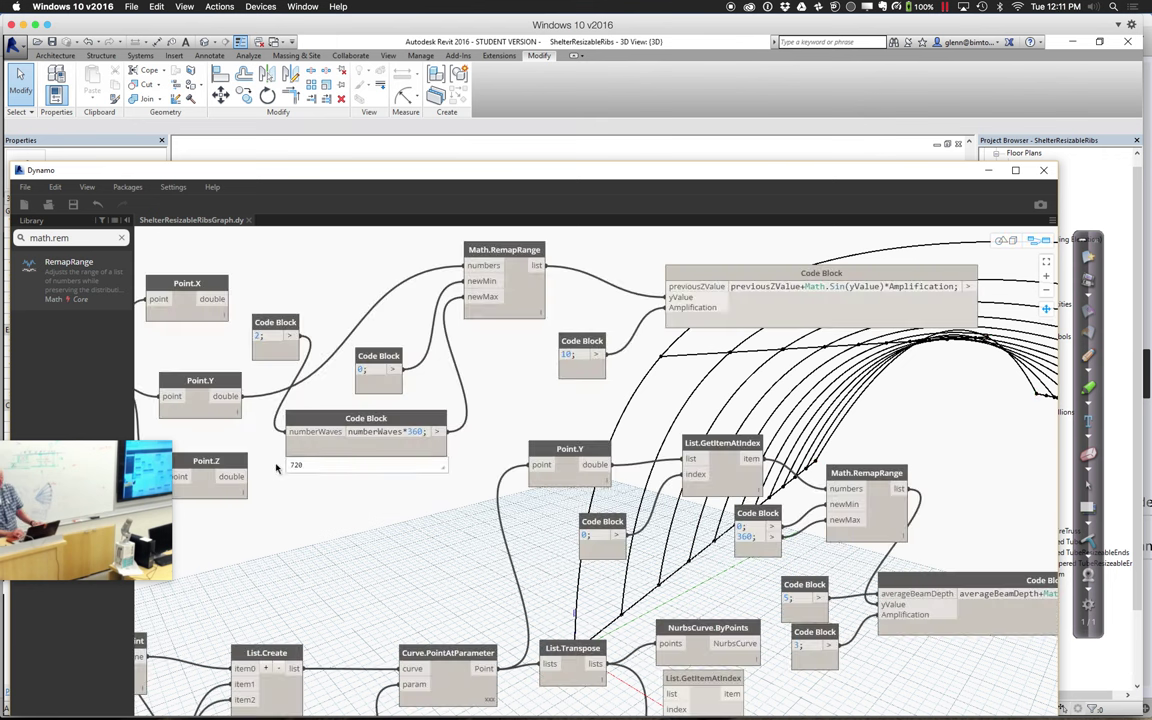
{"action": "left_click_drag", "start_coordinate": [243, 476], "coordinate": [683, 291]}
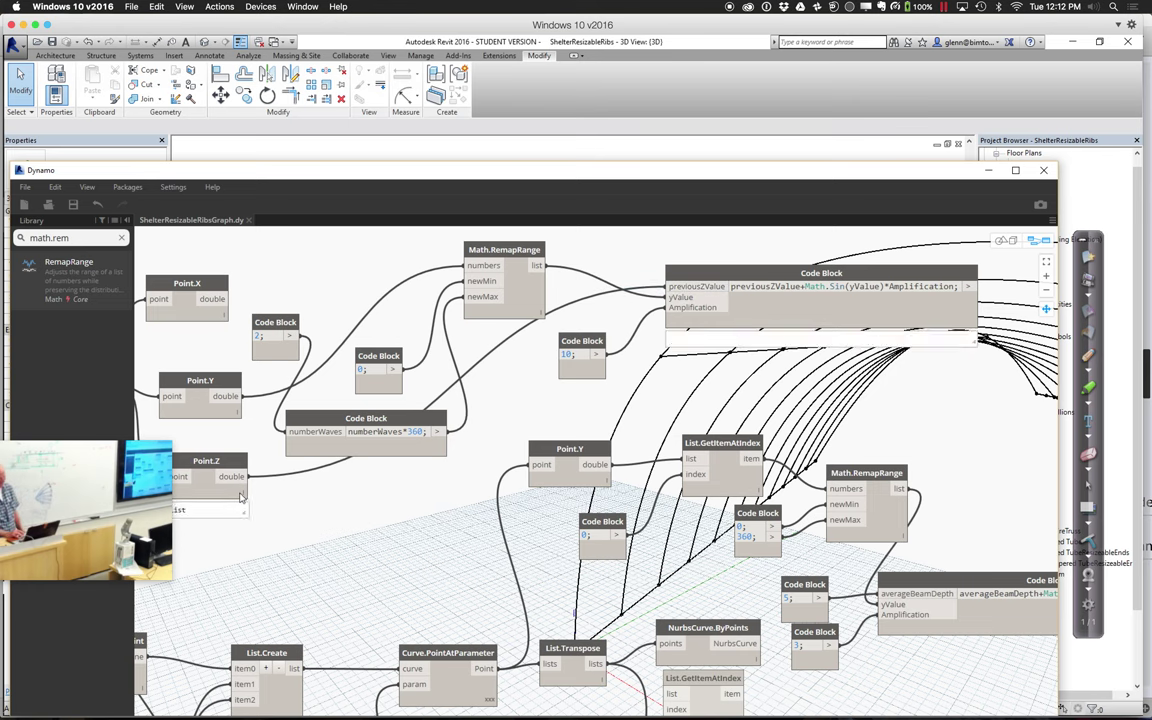
{"action": "mouse_move", "coordinate": [240, 497]}
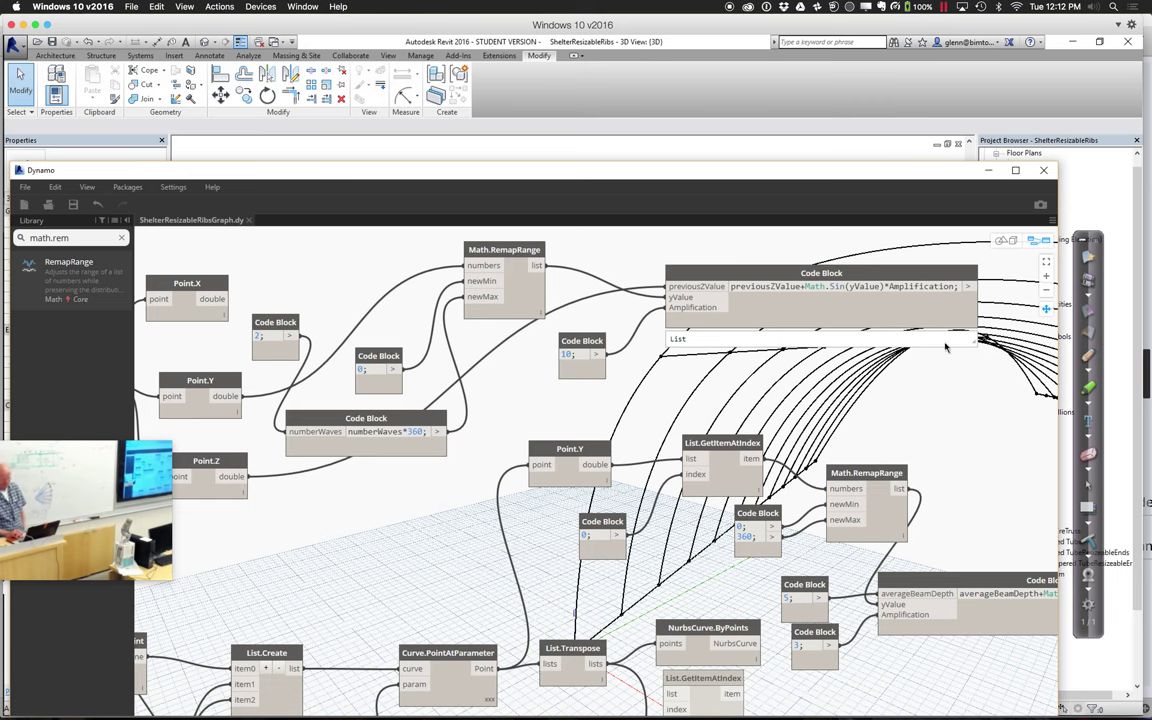
Step: Add a Watch node beside the previousZValue+Math.Sin(yValue)*Amplification code block and wire the code block's output into it
{"action": "left_click", "coordinate": [1046, 308]}
{"action": "left_click_drag", "start_coordinate": [921, 411], "coordinate": [763, 474]}
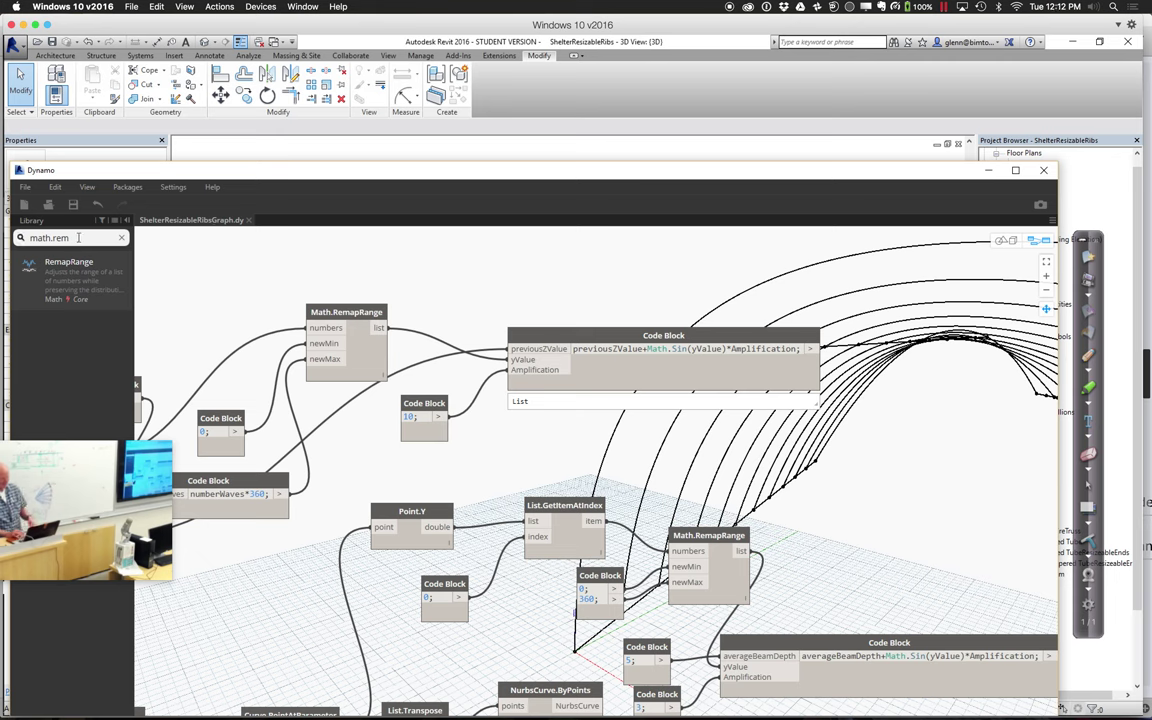
{"action": "mouse_move", "coordinate": [3, 237]}
{"action": "type", "text": "watch"}
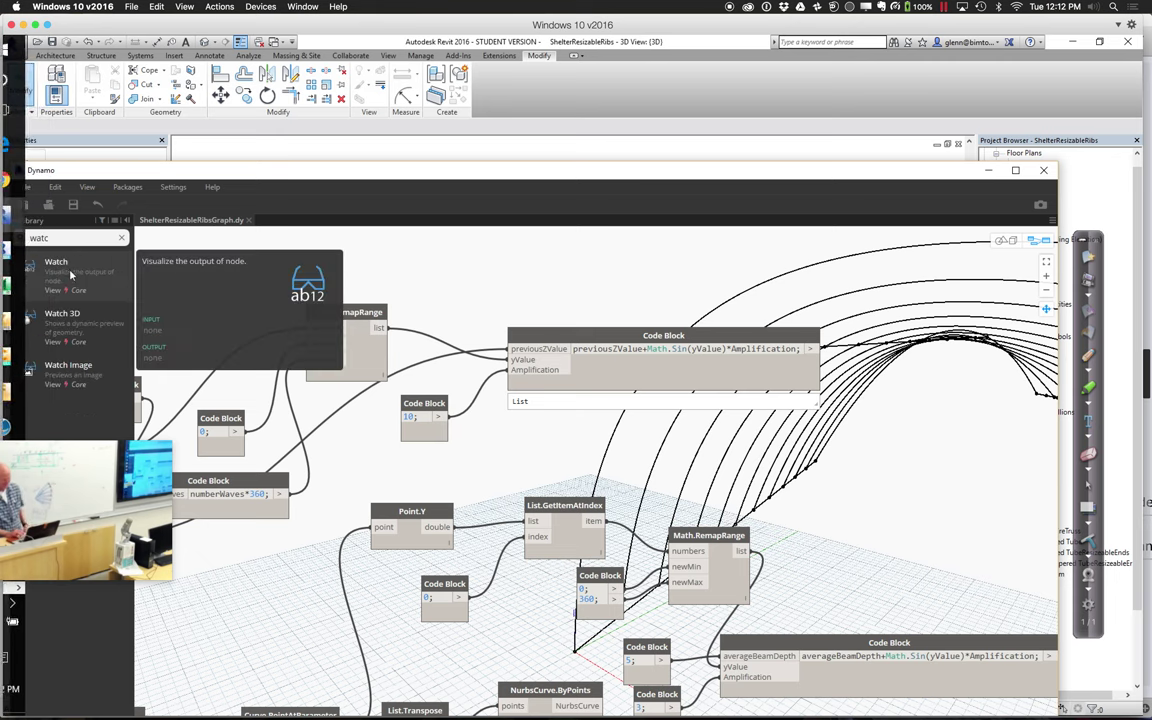
{"action": "left_click", "coordinate": [56, 265]}
{"action": "middle_click_drag", "start_coordinate": [768, 481], "coordinate": [698, 585]}
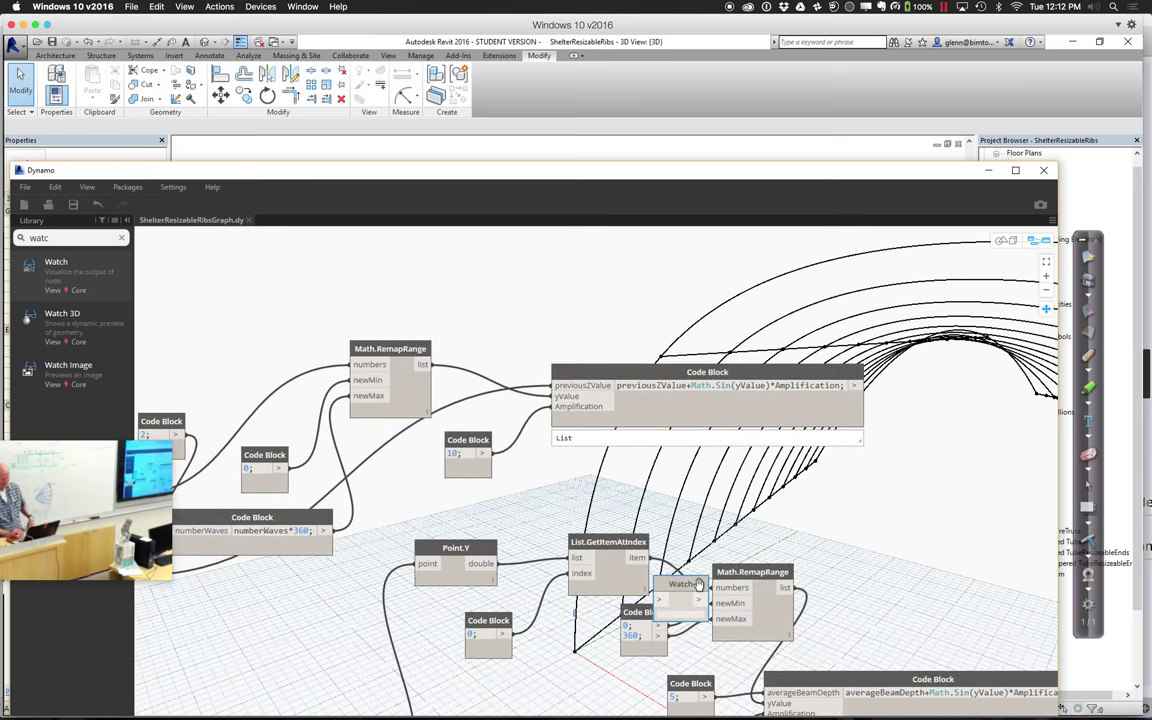
{"action": "left_click_drag", "start_coordinate": [698, 585], "coordinate": [921, 408]}
{"action": "left_click_drag", "start_coordinate": [857, 386], "coordinate": [903, 419]}
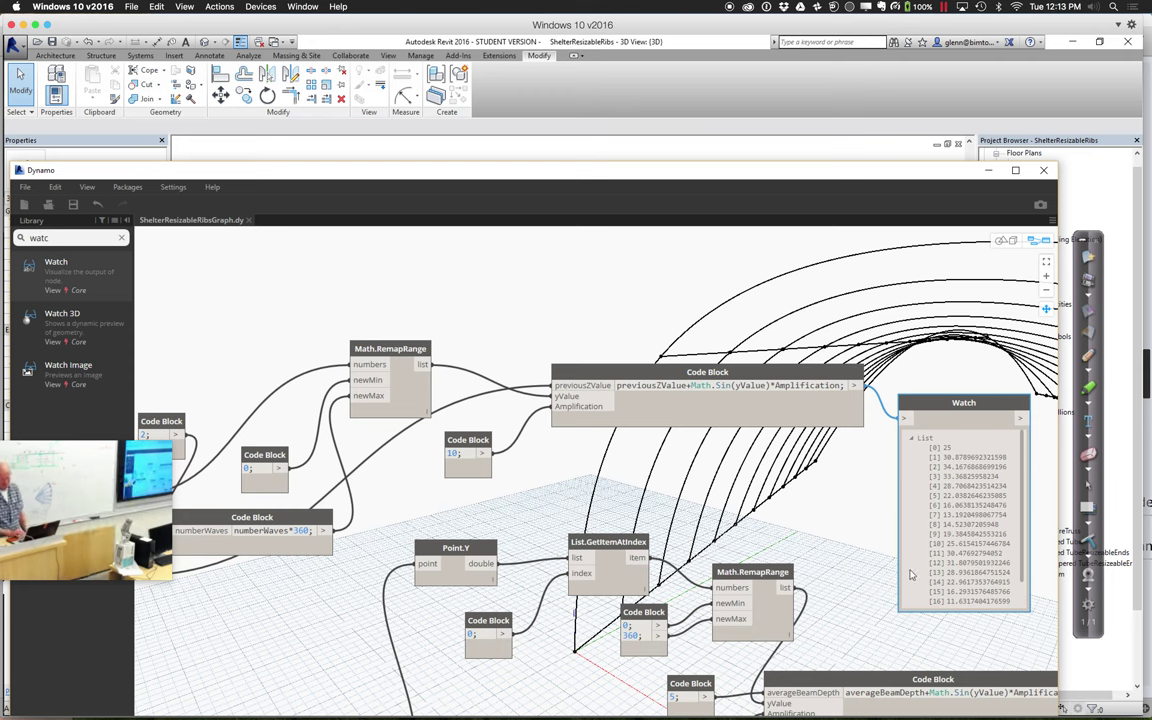
Step: Make room beyond the sine code block and search the node library for point
{"action": "left_click", "coordinate": [1046, 309]}
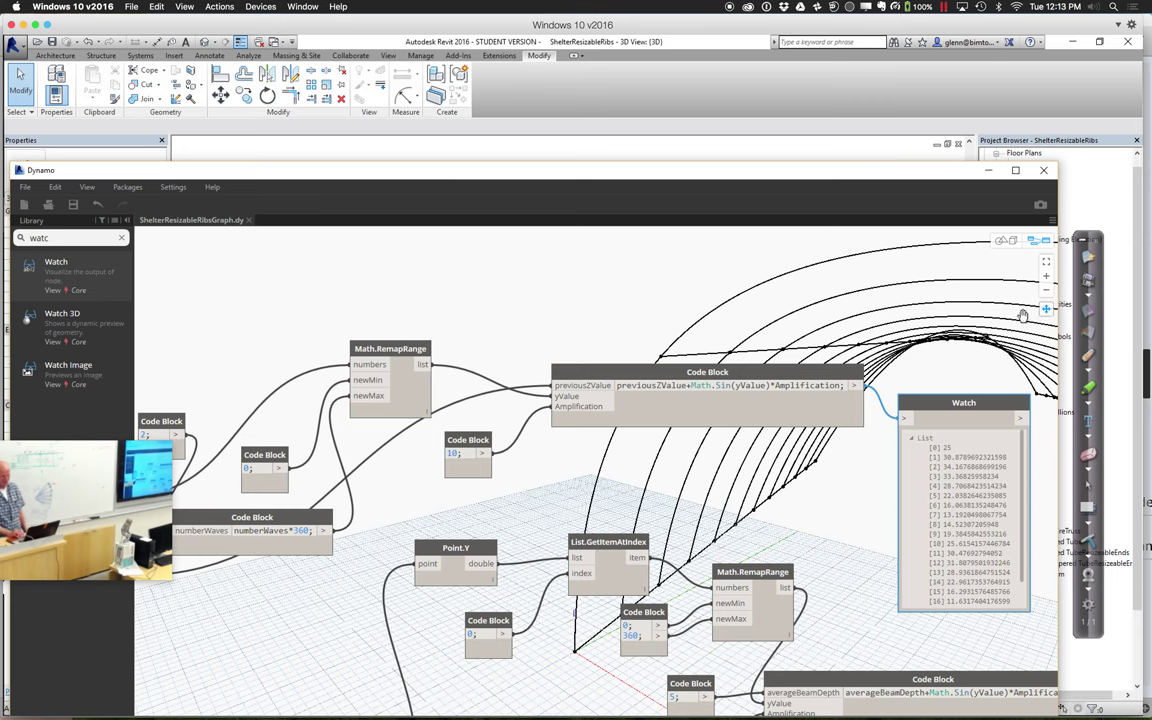
{"action": "left_click_drag", "start_coordinate": [910, 386], "coordinate": [830, 428]}
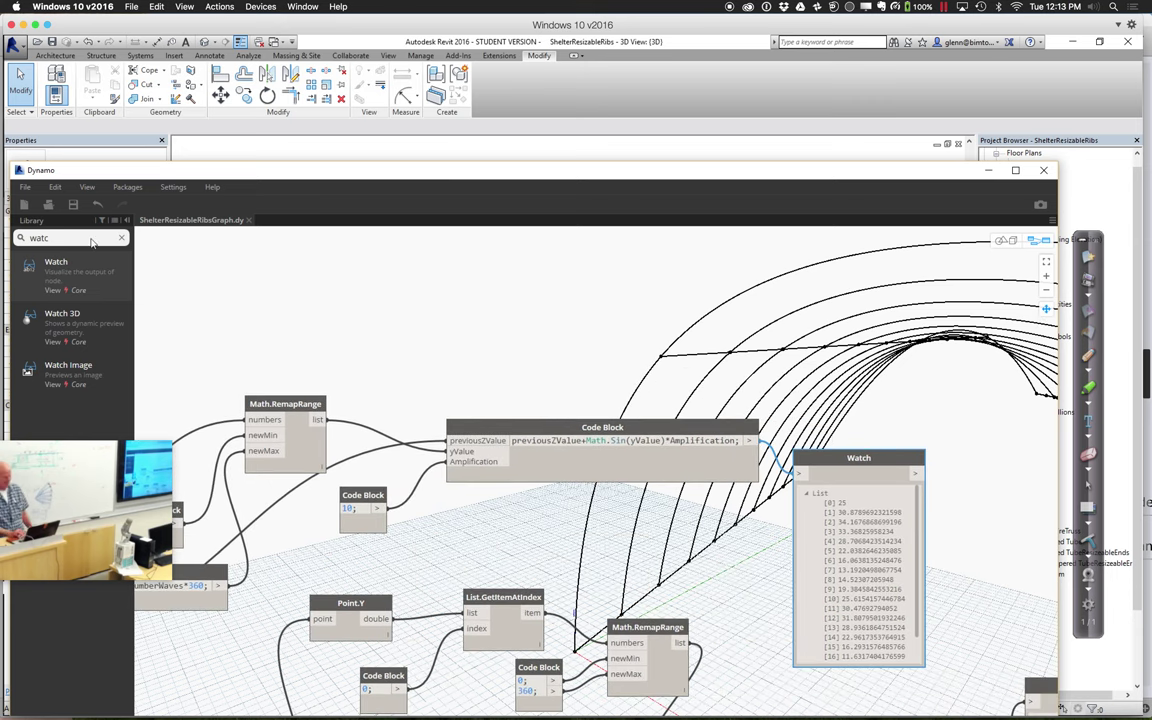
{"action": "mouse_move", "coordinate": [2, 238]}
{"action": "type", "text": "point"}
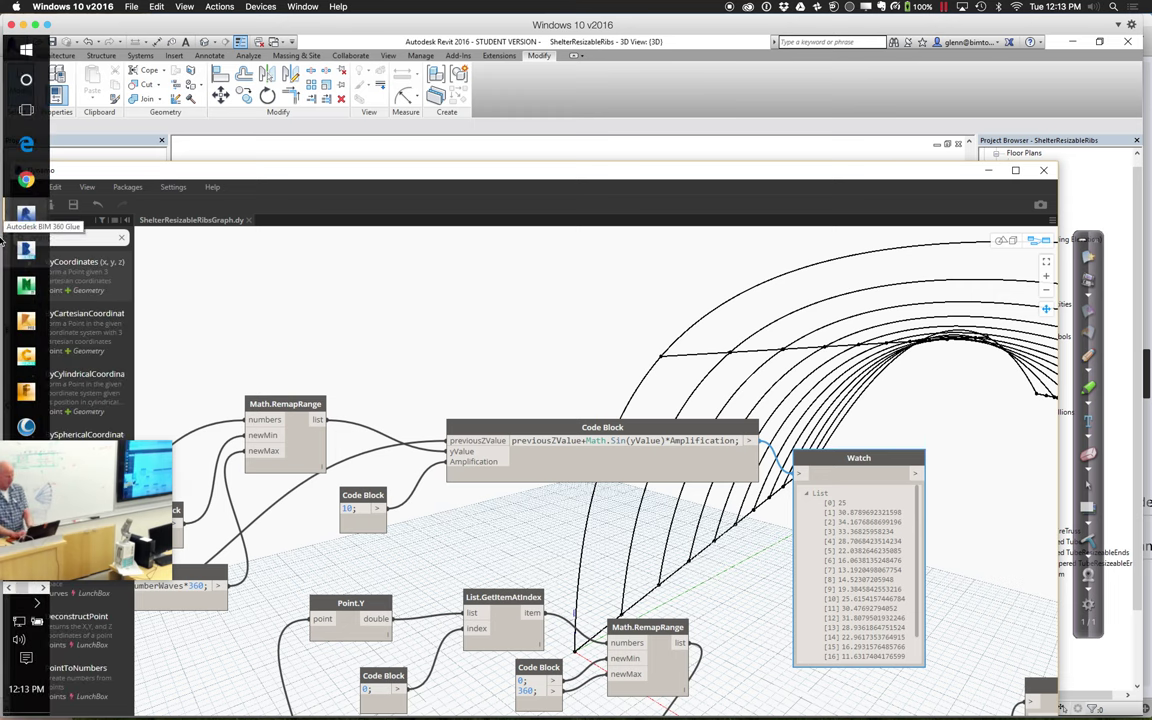
{"action": "key", "text": "super+Tab"}
{"action": "key", "text": "super+Tab"}
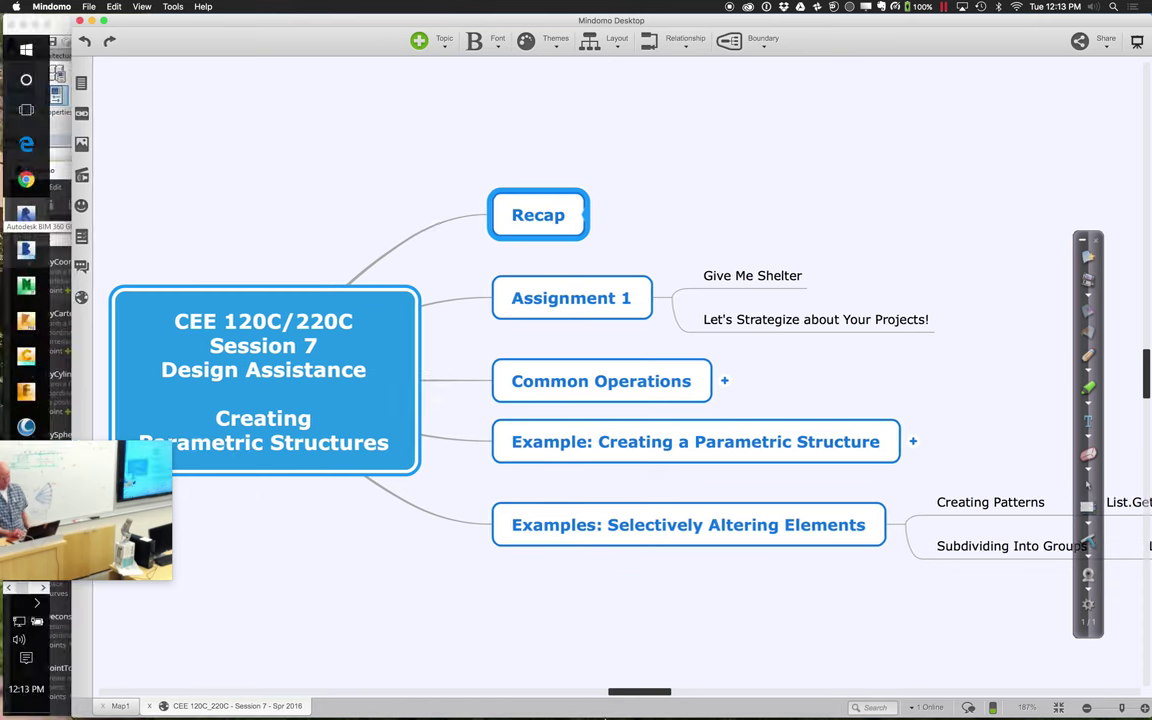
{"action": "left_click_drag", "start_coordinate": [733, 399], "coordinate": [486, 399]}
{"action": "left_click", "coordinate": [458, 383]}
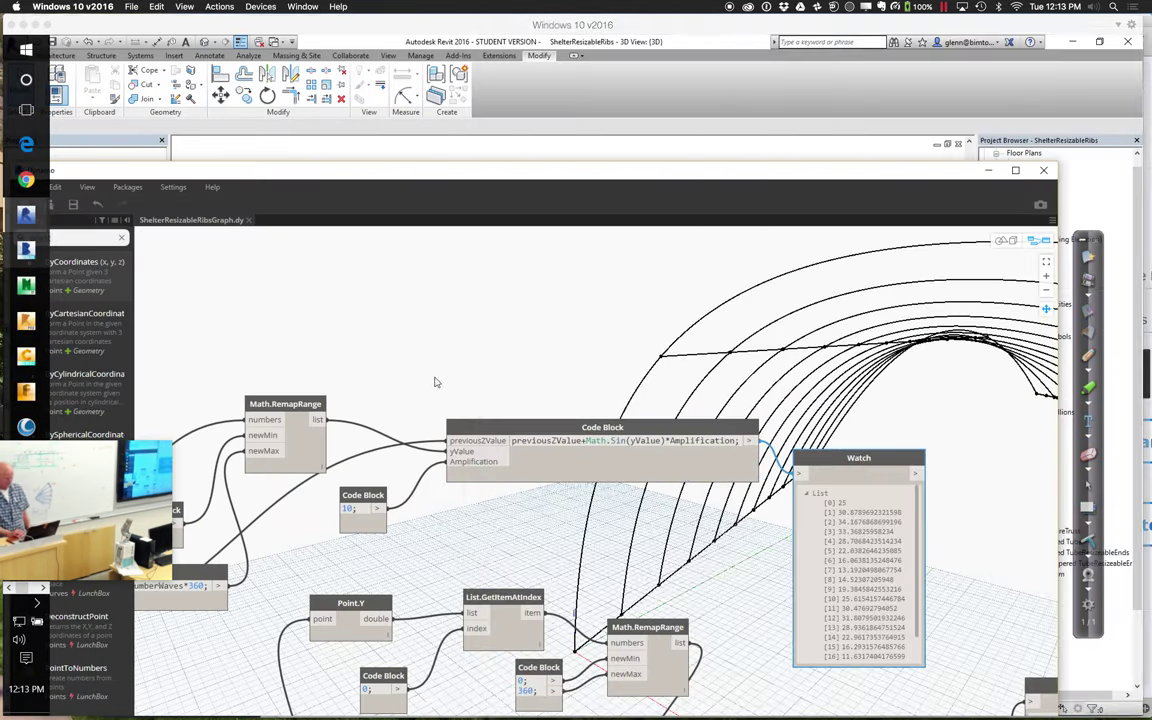
Step: Add a Point.ByCoordinates node above the Watch node and wire the previousZValue code block's output into its z input
{"action": "left_click_drag", "start_coordinate": [465, 177], "coordinate": [472, 149]}
{"action": "left_click", "coordinate": [110, 257]}
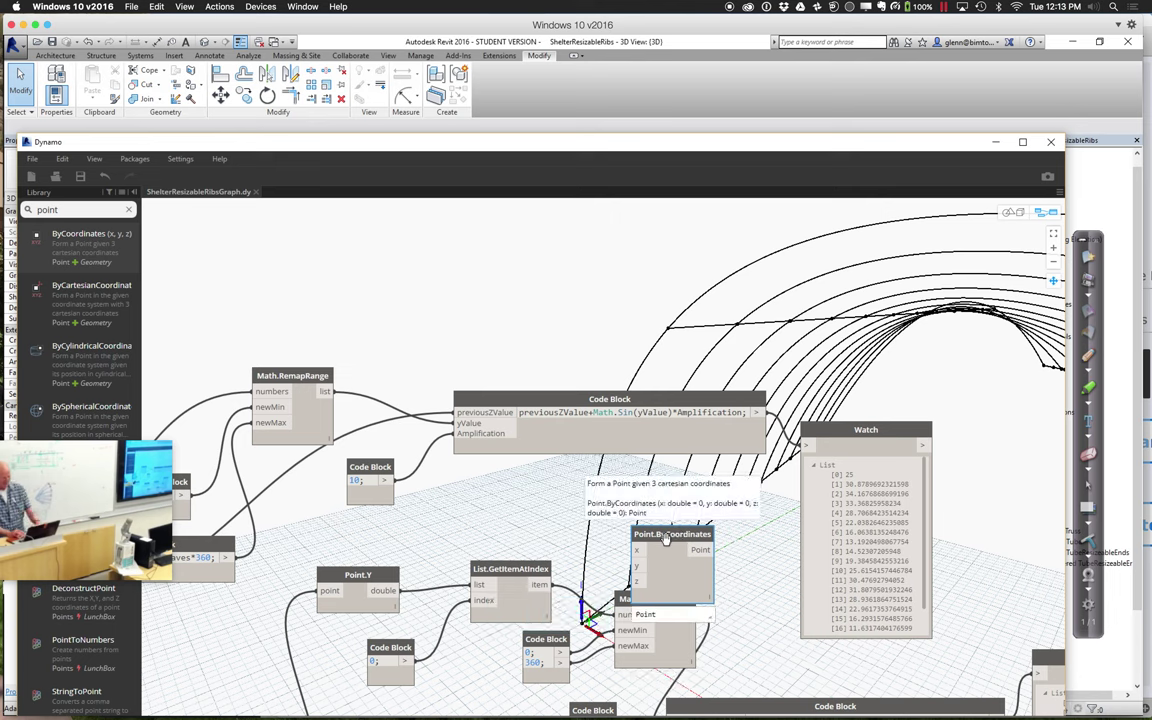
{"action": "middle_click_drag", "start_coordinate": [665, 538], "coordinate": [672, 509]}
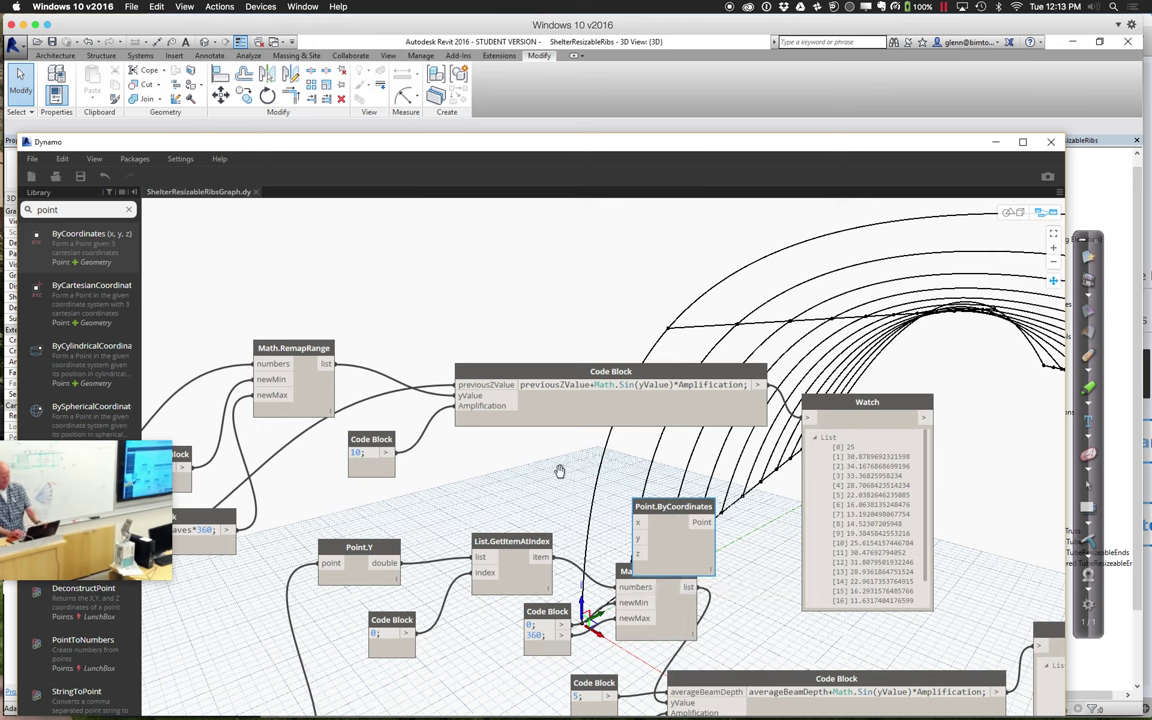
{"action": "left_click", "coordinate": [1053, 282]}
{"action": "left_click_drag", "start_coordinate": [700, 505], "coordinate": [940, 264]}
{"action": "left_click", "coordinate": [757, 384]}
{"action": "left_click", "coordinate": [876, 309]}
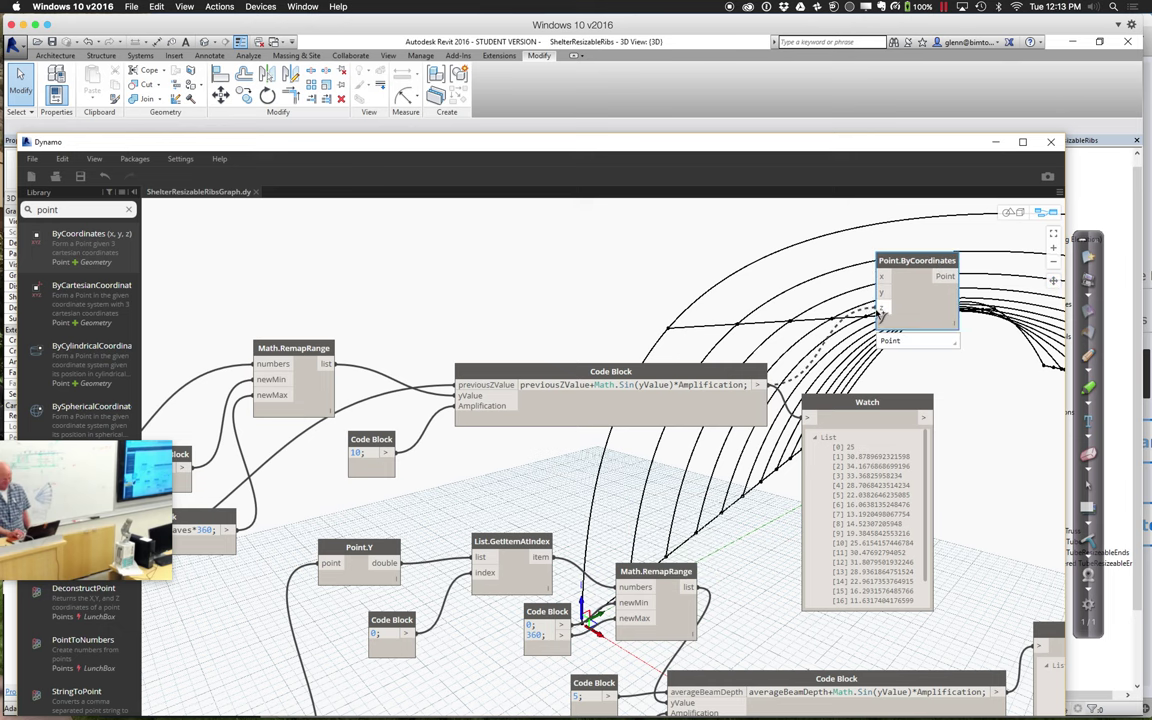
Step: Wire the double outputs of Point.X and Point.Y into the x and y inputs of Point.ByCoordinates
{"action": "left_click_drag", "start_coordinate": [911, 257], "coordinate": [570, 219]}
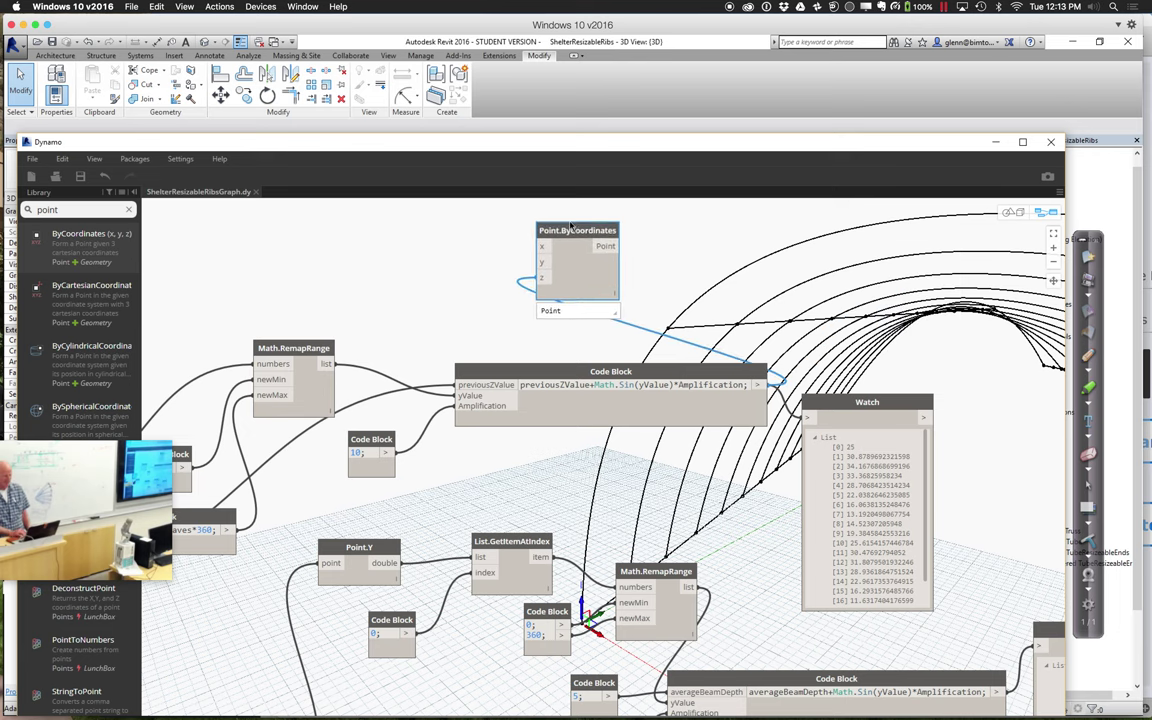
{"action": "middle_click_drag", "start_coordinate": [470, 327], "coordinate": [751, 347]}
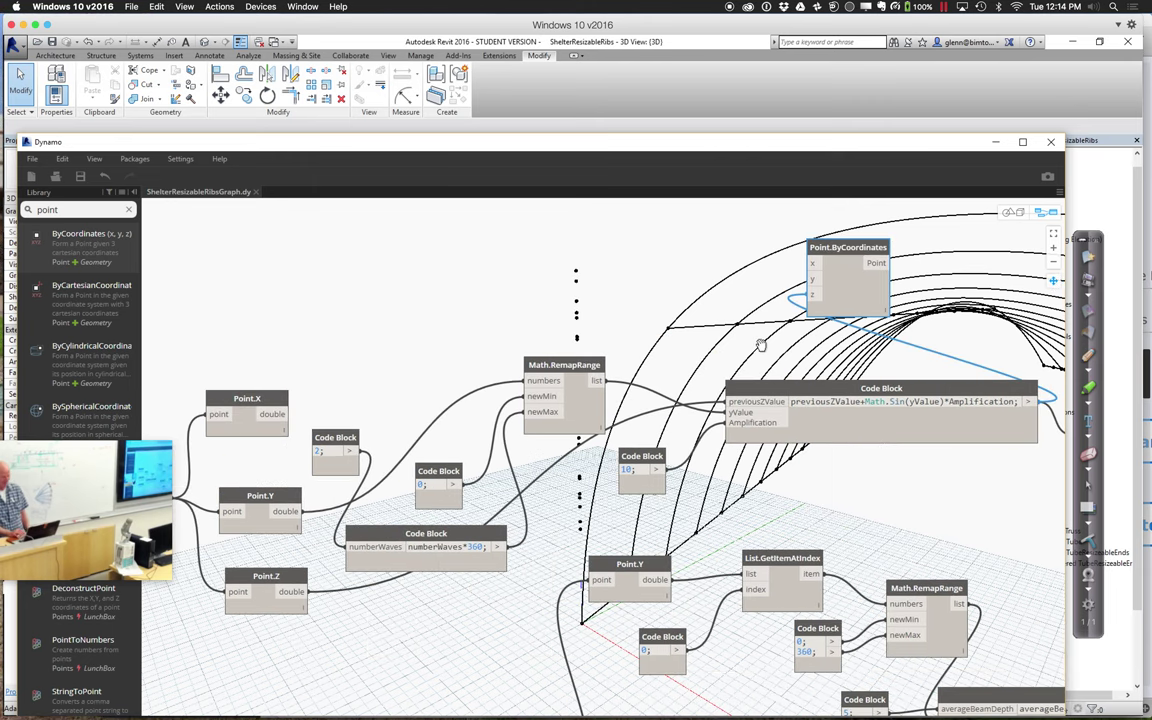
{"action": "middle_click_drag", "start_coordinate": [681, 312], "coordinate": [702, 310]}
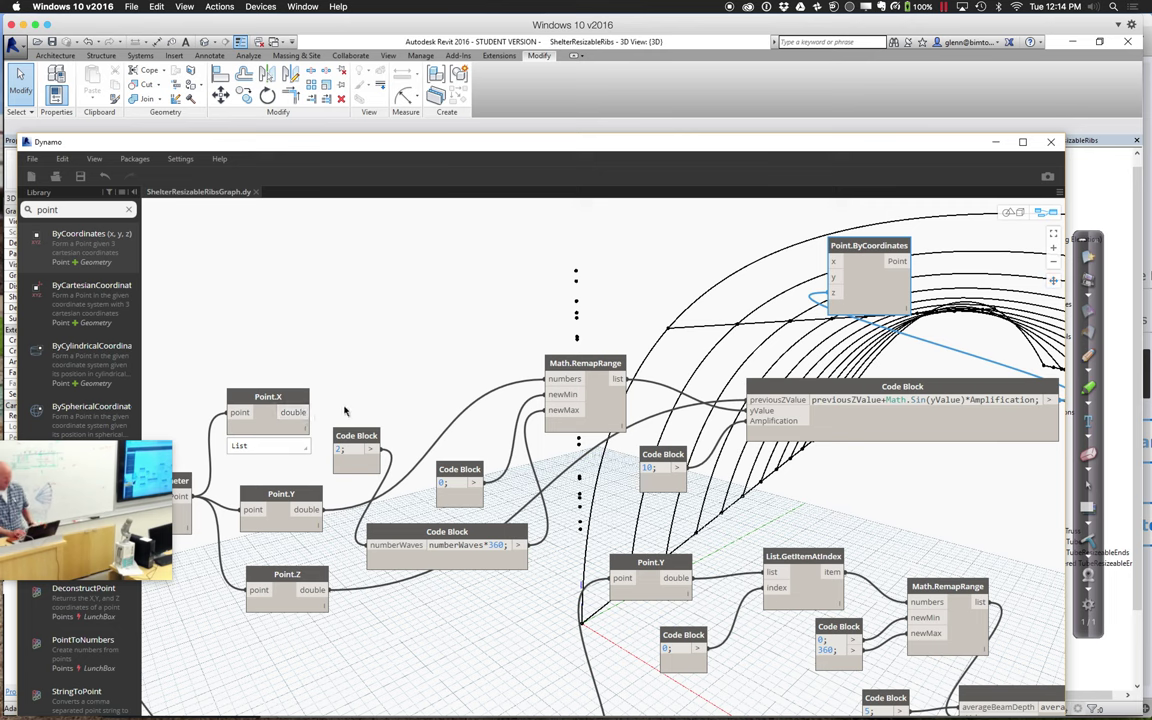
{"action": "left_click", "coordinate": [308, 413]}
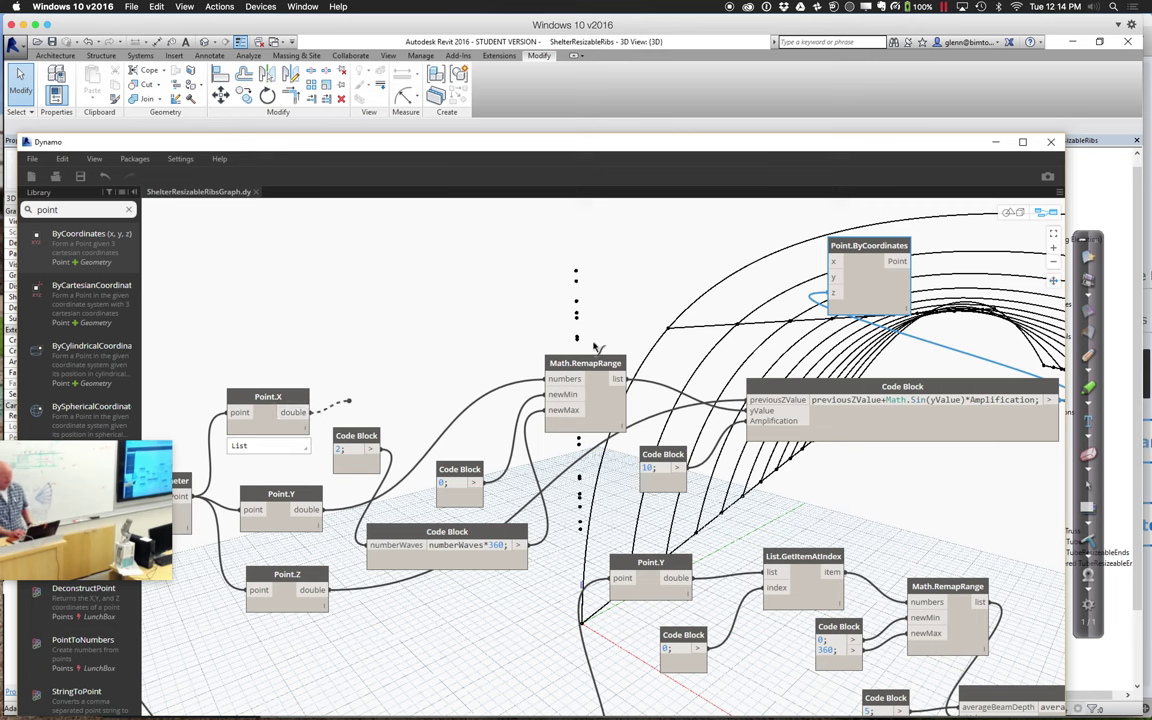
{"action": "left_click", "coordinate": [831, 264]}
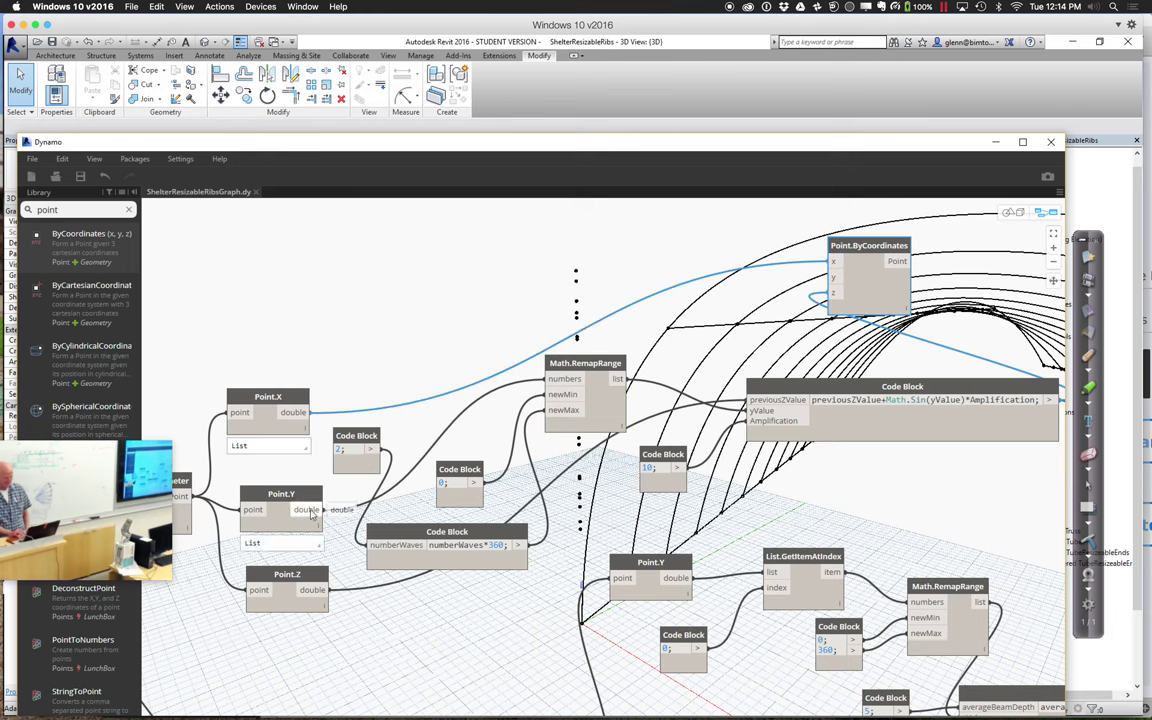
{"action": "left_click", "coordinate": [834, 281]}
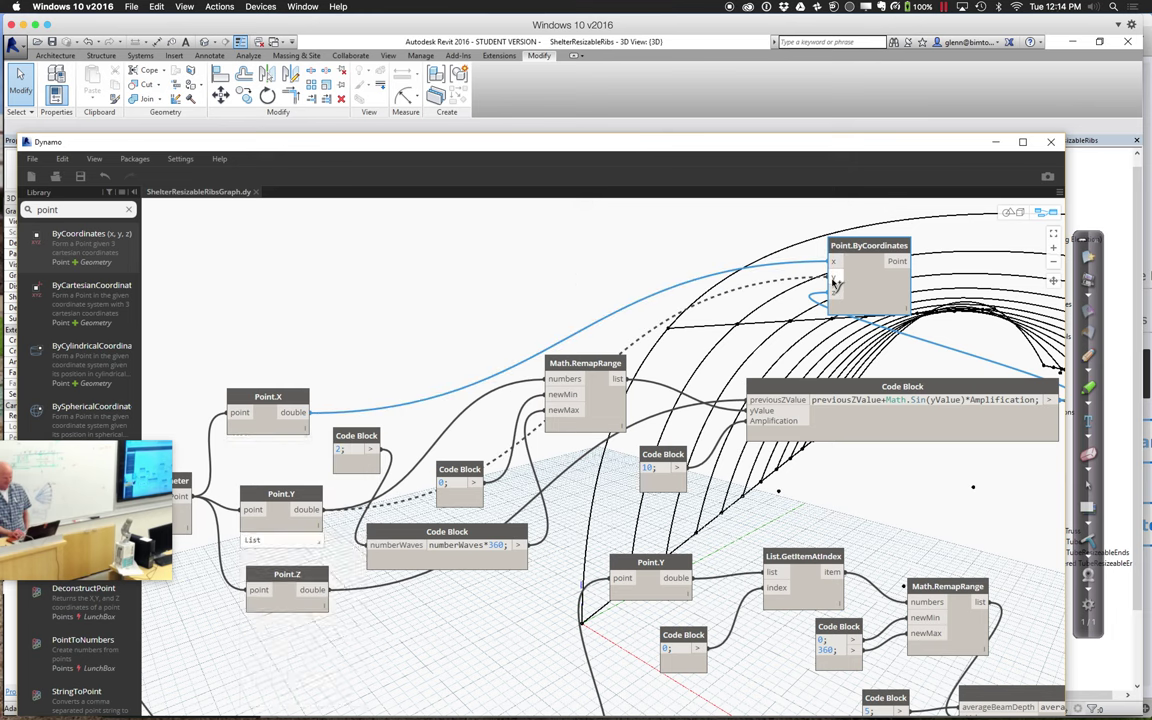
{"action": "left_click_drag", "start_coordinate": [853, 245], "coordinate": [832, 204]}
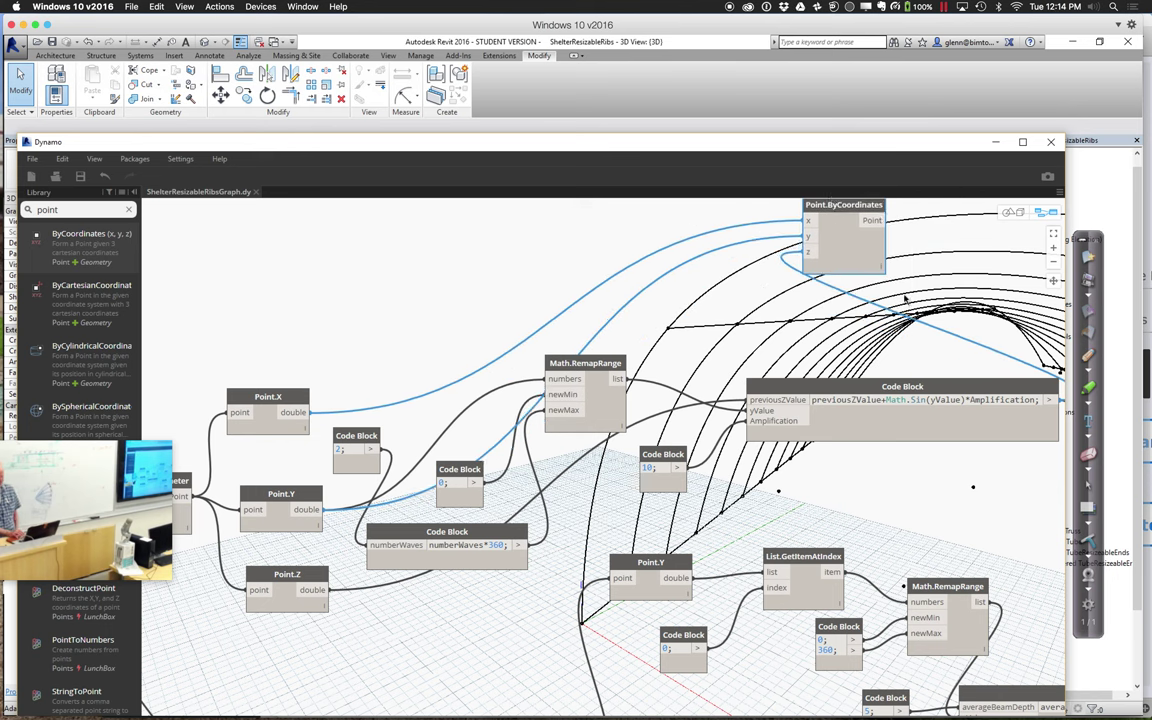
Step: Move Point.ByCoordinates above the Watch node, past the sine code block, and check its list of points
{"action": "left_click", "coordinate": [1053, 281]}
{"action": "left_click_drag", "start_coordinate": [782, 350], "coordinate": [590, 390]}
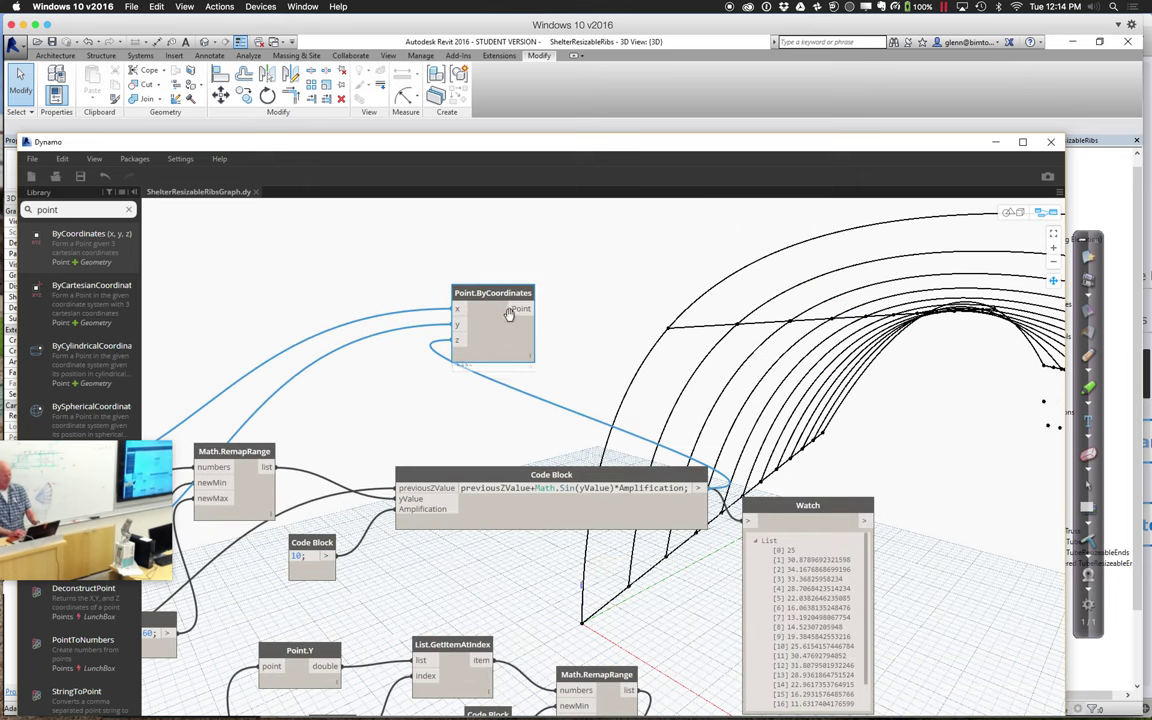
{"action": "mouse_move", "coordinate": [498, 296]}
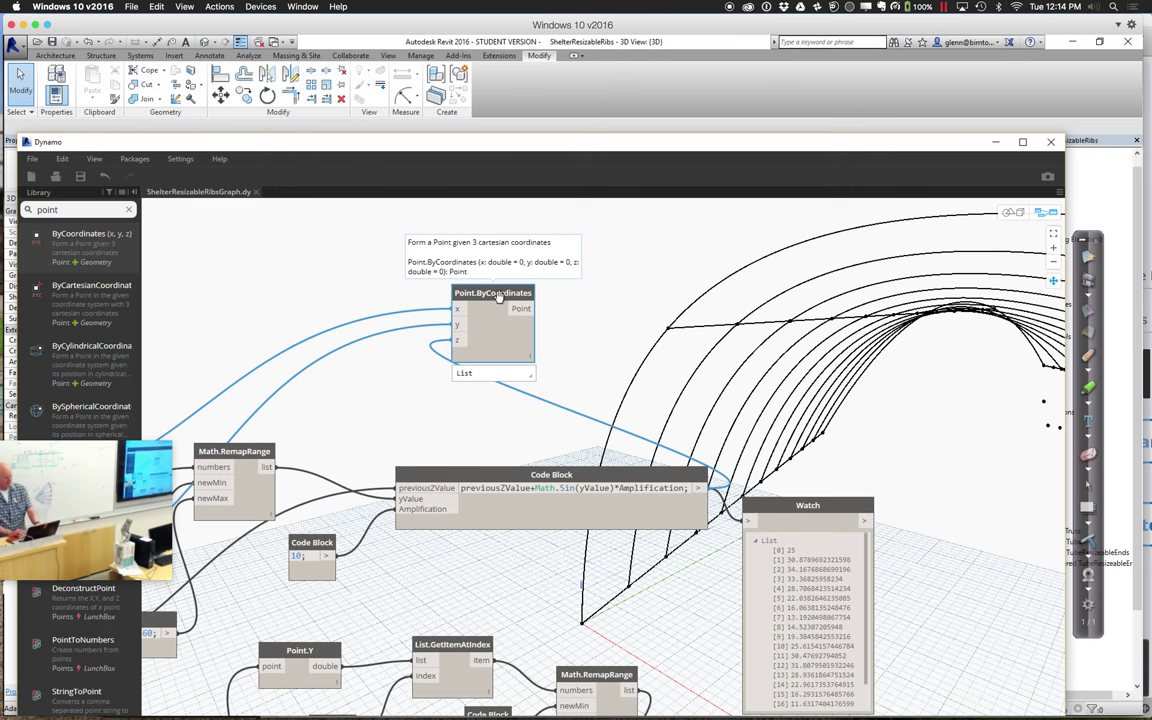
{"action": "left_click_drag", "start_coordinate": [498, 298], "coordinate": [867, 248]}
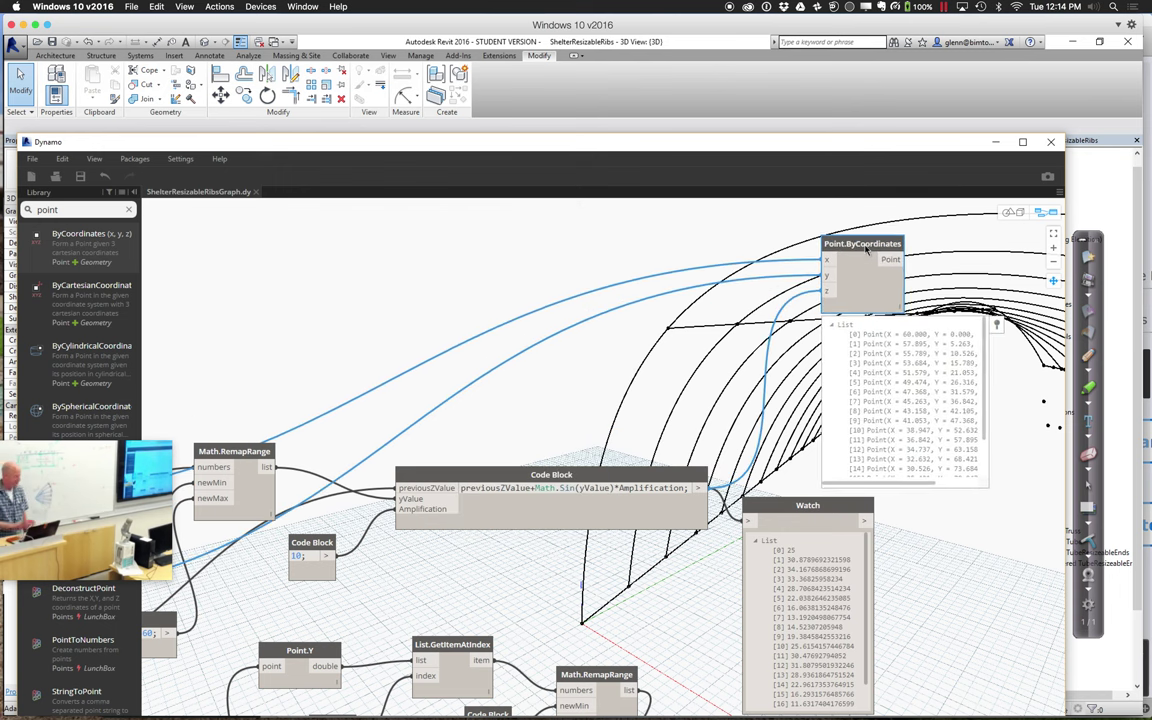
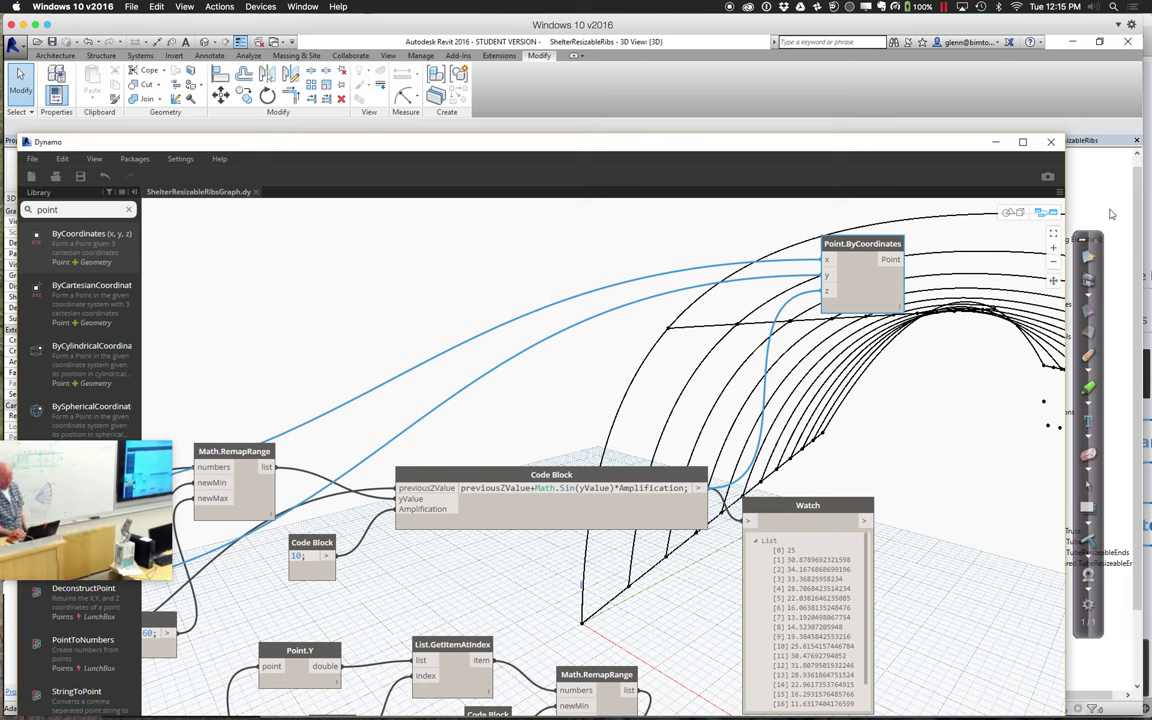
Step: Review the nodes feeding Point.ByCoordinates, from Curve.PointAtParameter through to the sine code block
{"action": "left_click", "coordinate": [1053, 281]}
{"action": "left_click_drag", "start_coordinate": [455, 375], "coordinate": [749, 319]}
{"action": "left_click_drag", "start_coordinate": [537, 347], "coordinate": [815, 289]}
{"action": "left_click_drag", "start_coordinate": [342, 586], "coordinate": [442, 506]}
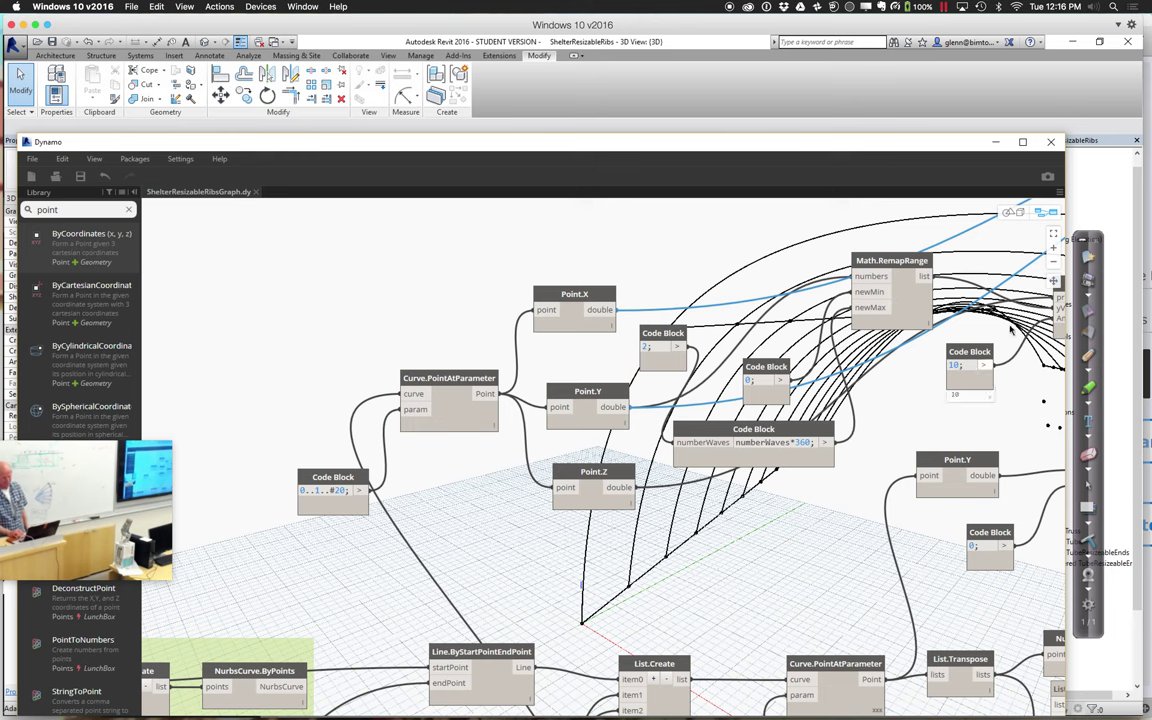
{"action": "left_click", "coordinate": [1054, 282]}
{"action": "left_click_drag", "start_coordinate": [873, 403], "coordinate": [78, 606]}
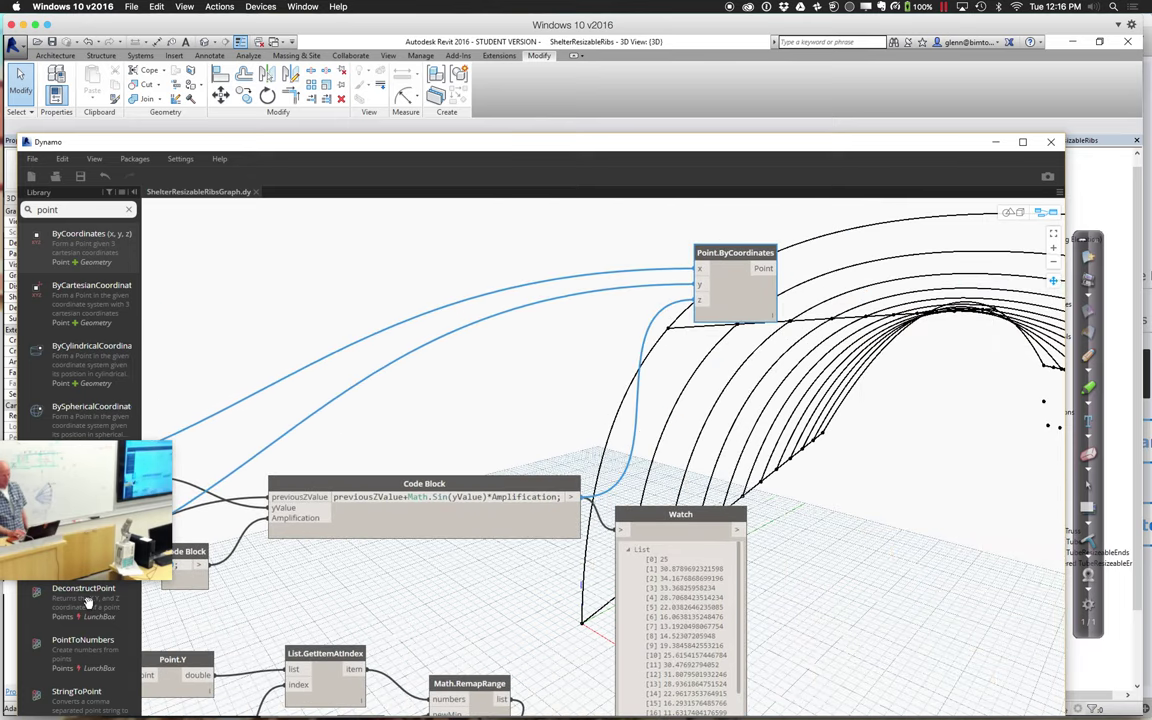
Step: Examine the new sine-offset points against the shelter ribs in the 3D preview from several angles
{"action": "left_click", "coordinate": [1012, 213]}
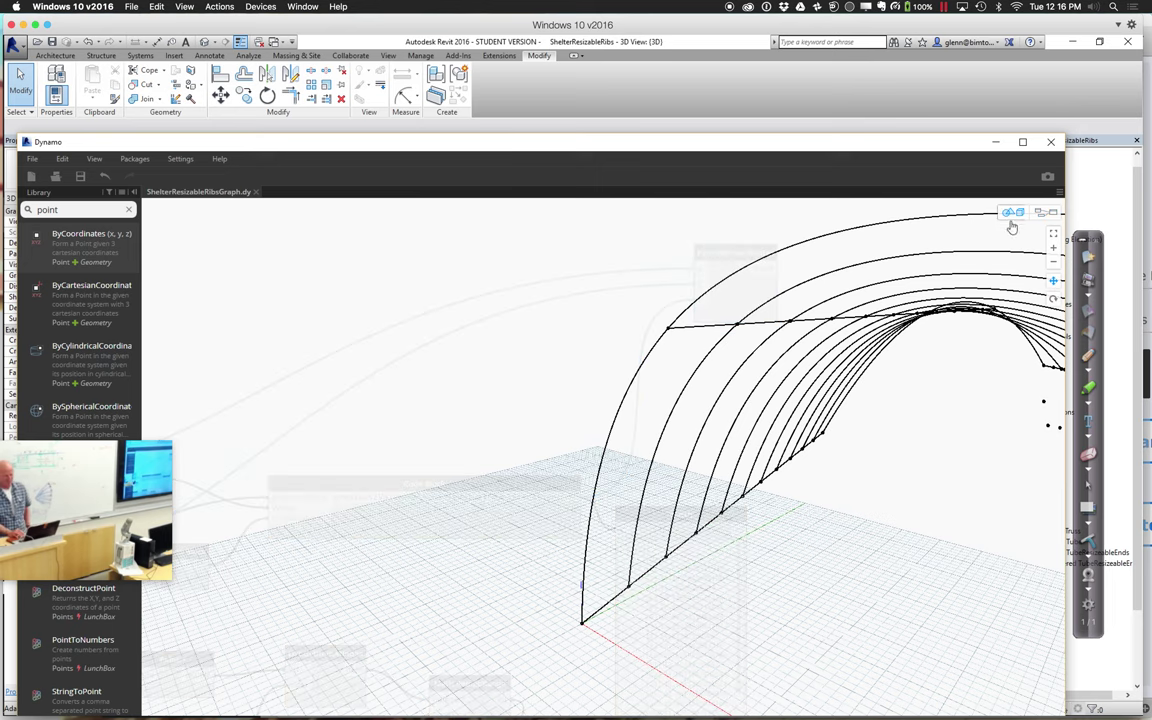
{"action": "left_click", "coordinate": [1053, 300]}
{"action": "left_click_drag", "start_coordinate": [956, 350], "coordinate": [940, 357]}
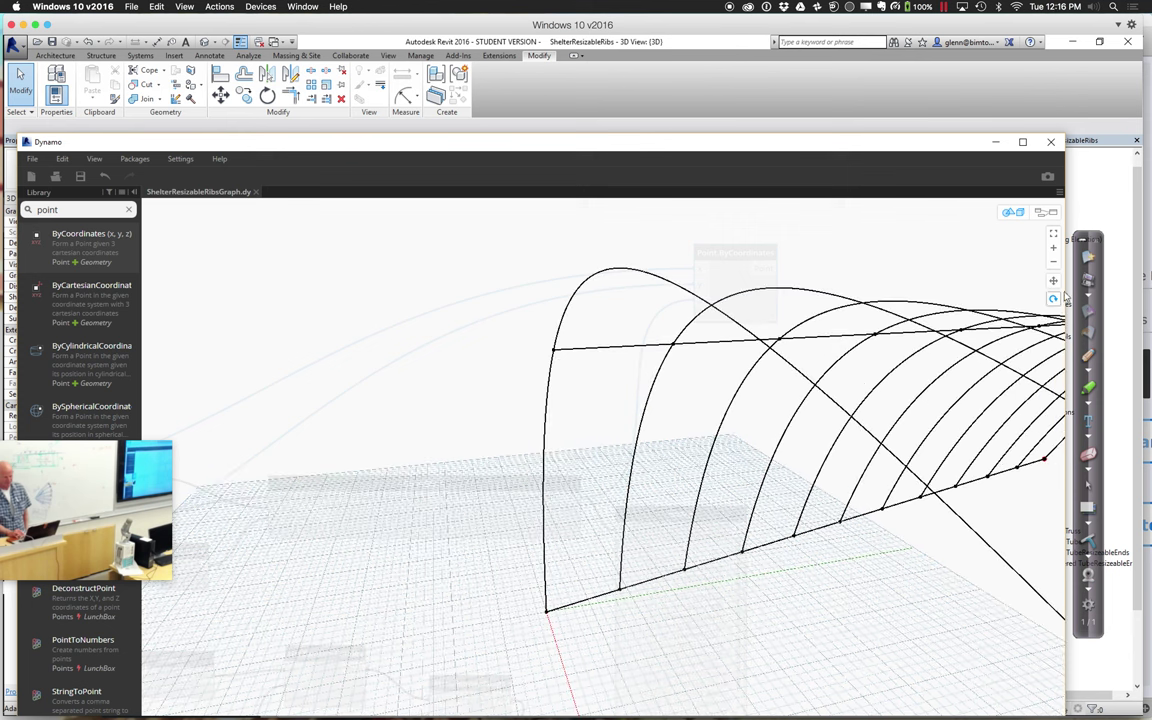
{"action": "left_click", "coordinate": [1054, 262]}
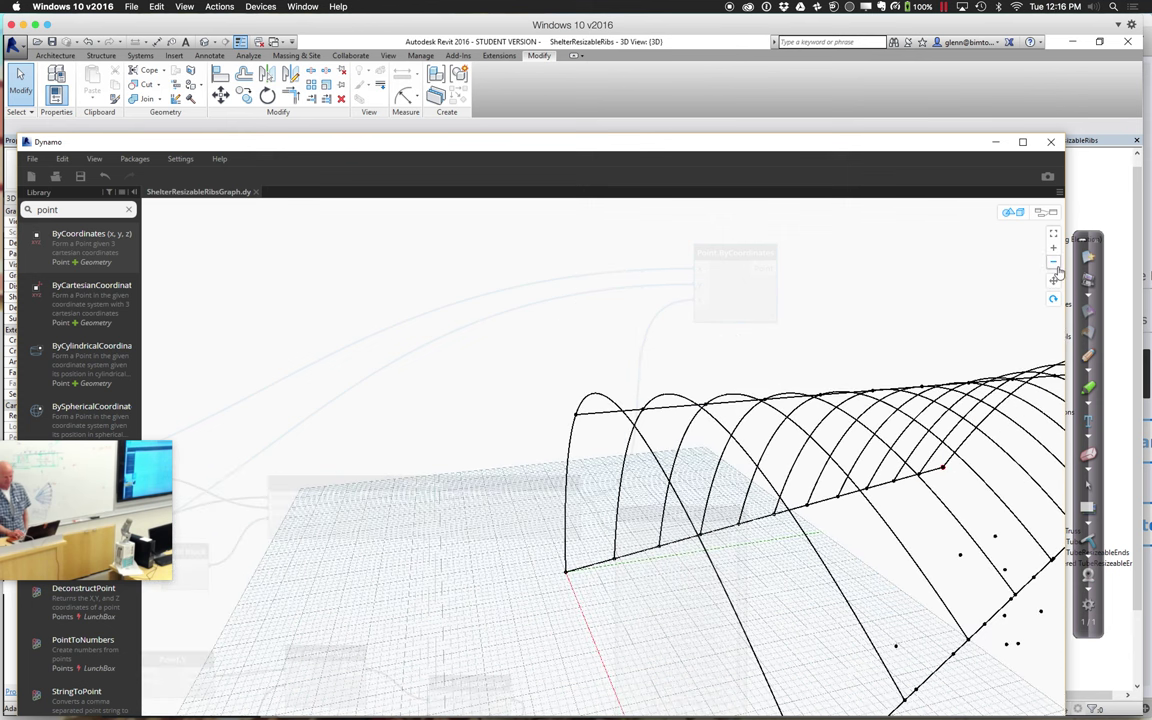
{"action": "left_click", "coordinate": [1055, 265]}
{"action": "left_click", "coordinate": [1054, 265]}
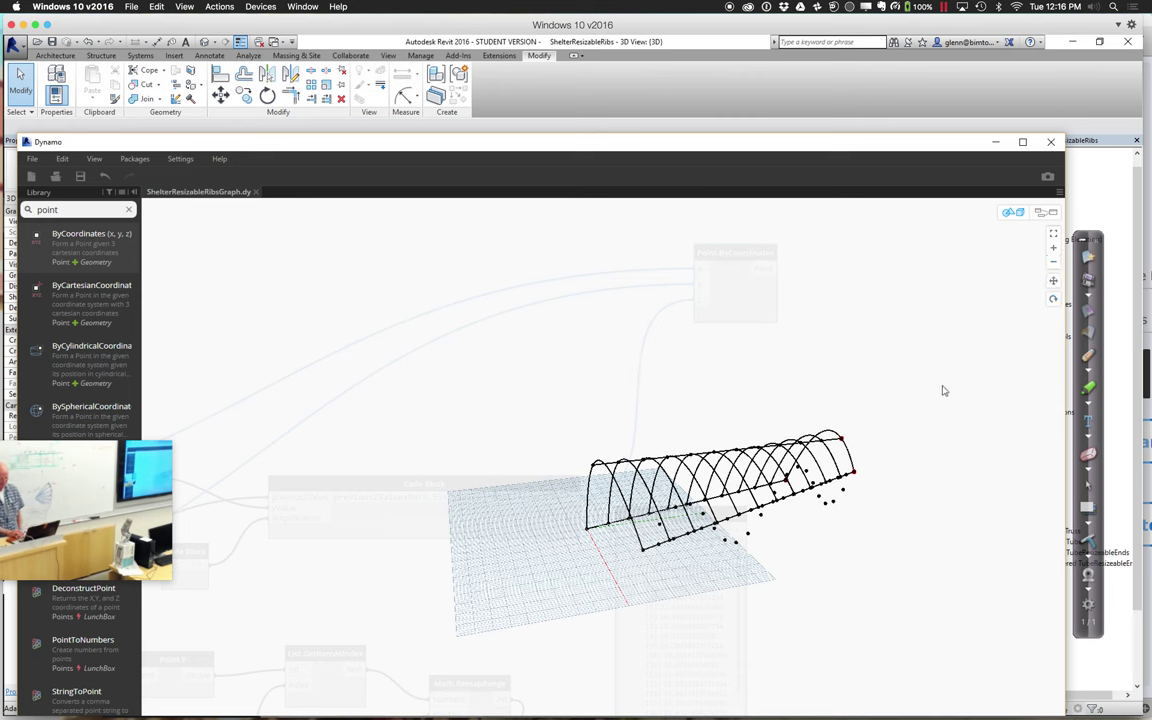
{"action": "left_click", "coordinate": [1053, 299]}
{"action": "left_click_drag", "start_coordinate": [996, 356], "coordinate": [1000, 344]}
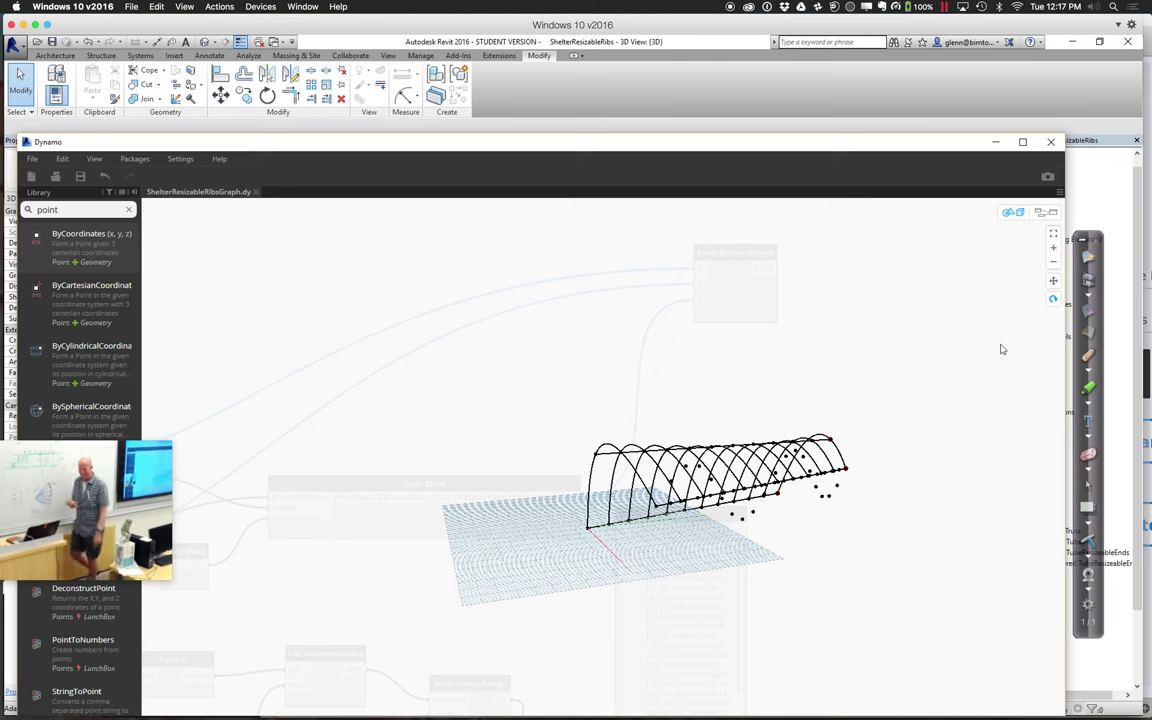
{"action": "left_click", "coordinate": [1054, 299]}
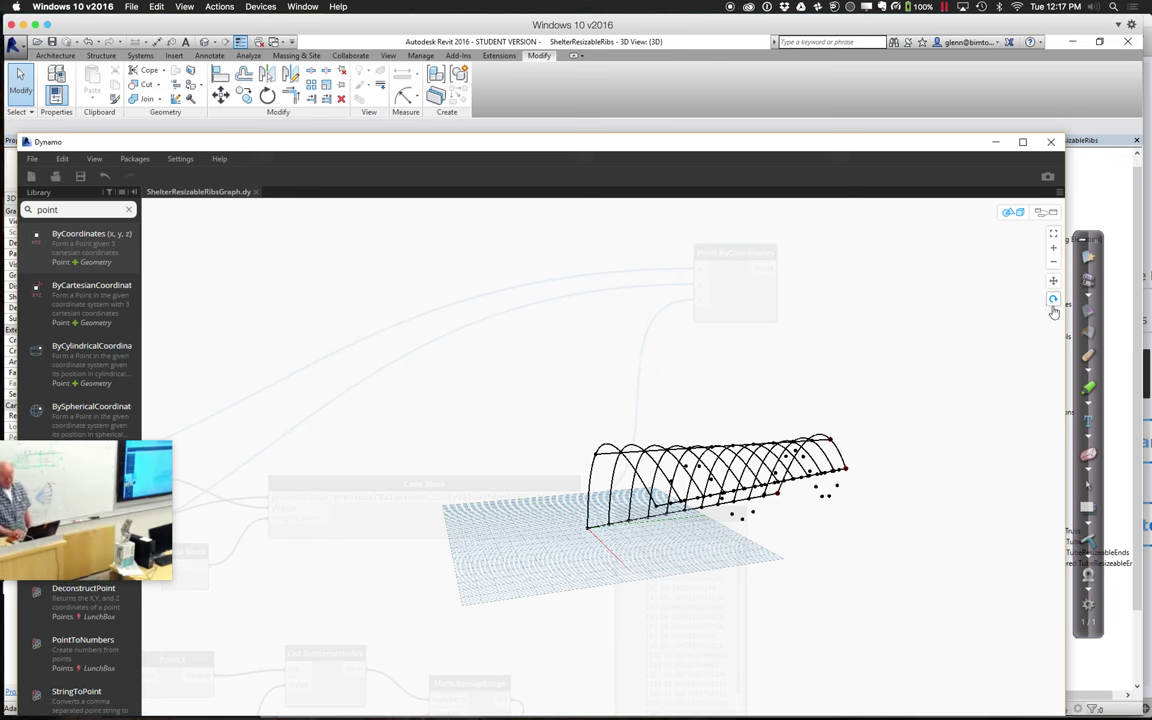
{"action": "left_click", "coordinate": [1051, 296]}
Step: Return to editing the graph and search the node library for "curve.by"
{"action": "left_click", "coordinate": [1043, 214]}
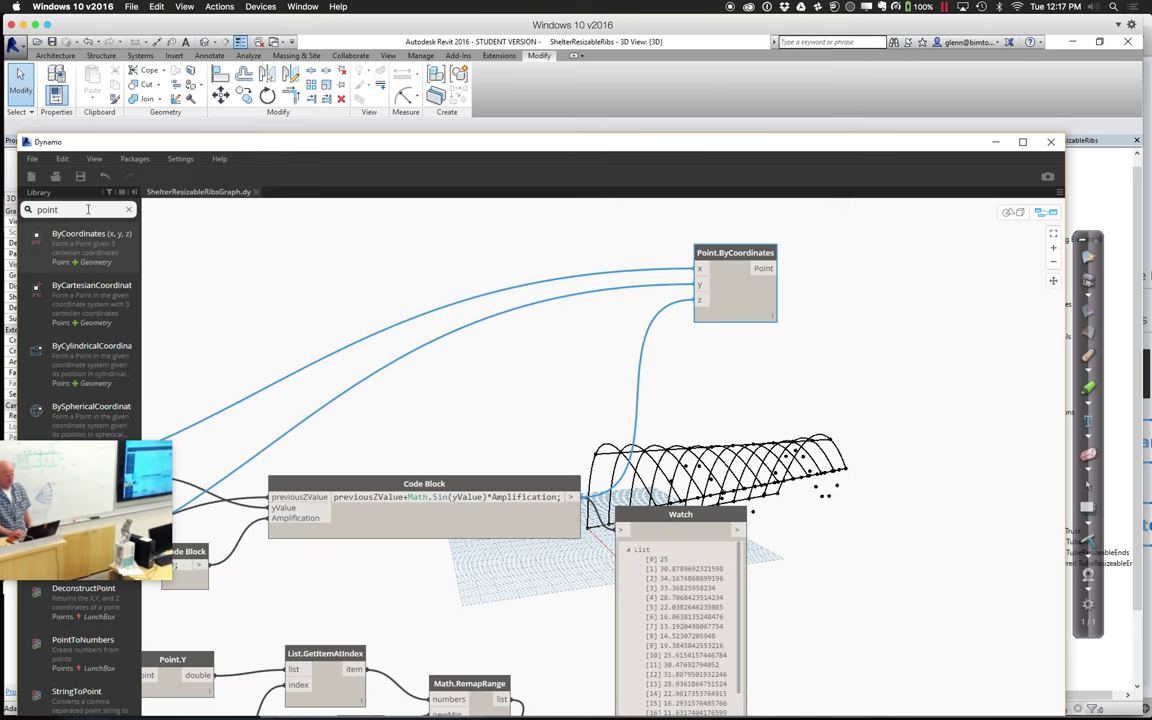
{"action": "double_click", "coordinate": [88, 209]}
{"action": "type", "text": "cu"}
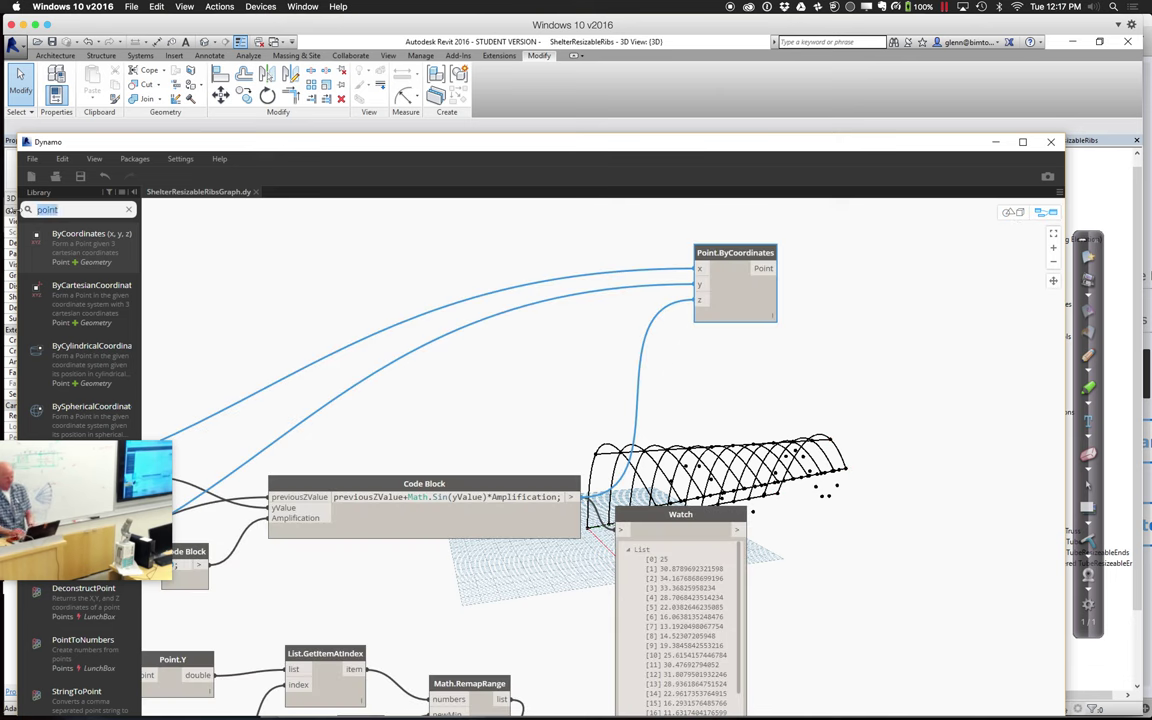
{"action": "type", "text": "rbe"}
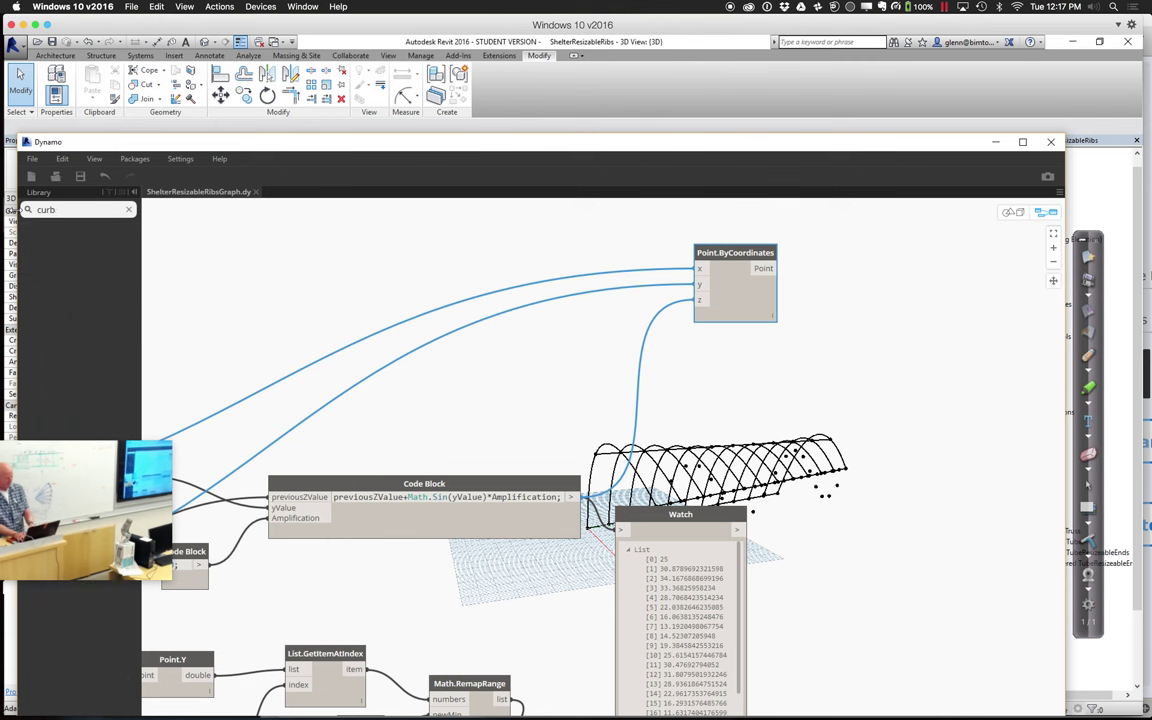
{"action": "key", "text": "BackSpace"}
{"action": "type", "text": "ve"}
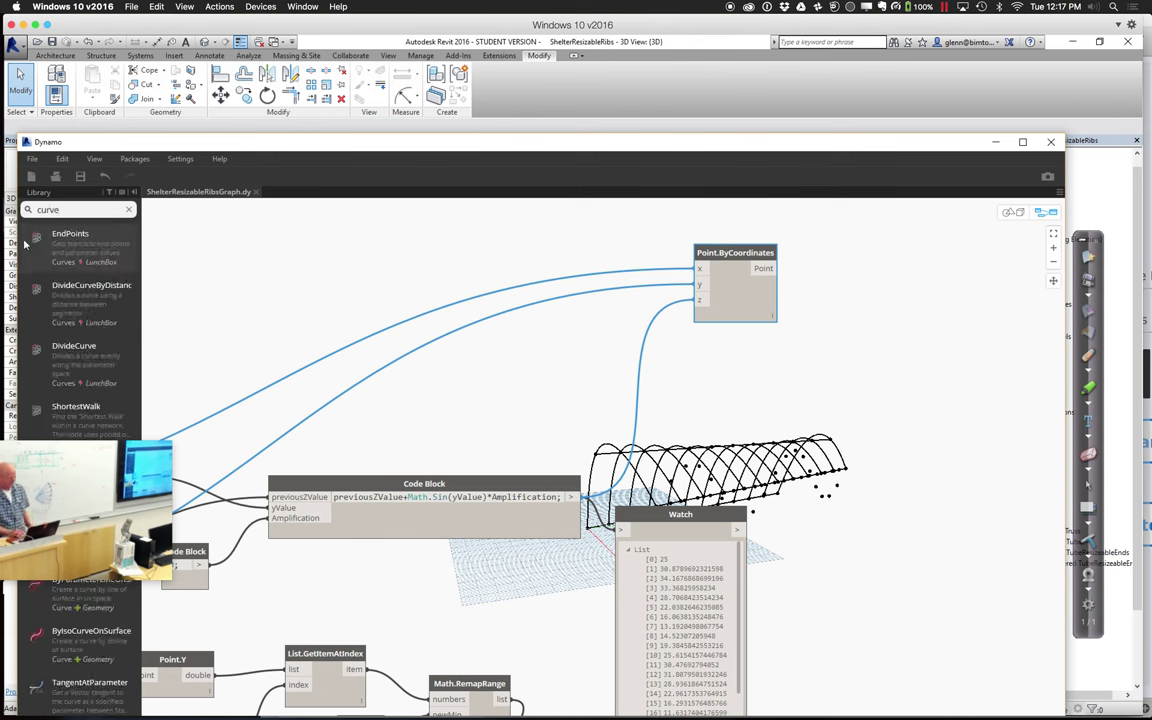
{"action": "mouse_move", "coordinate": [88, 304]}
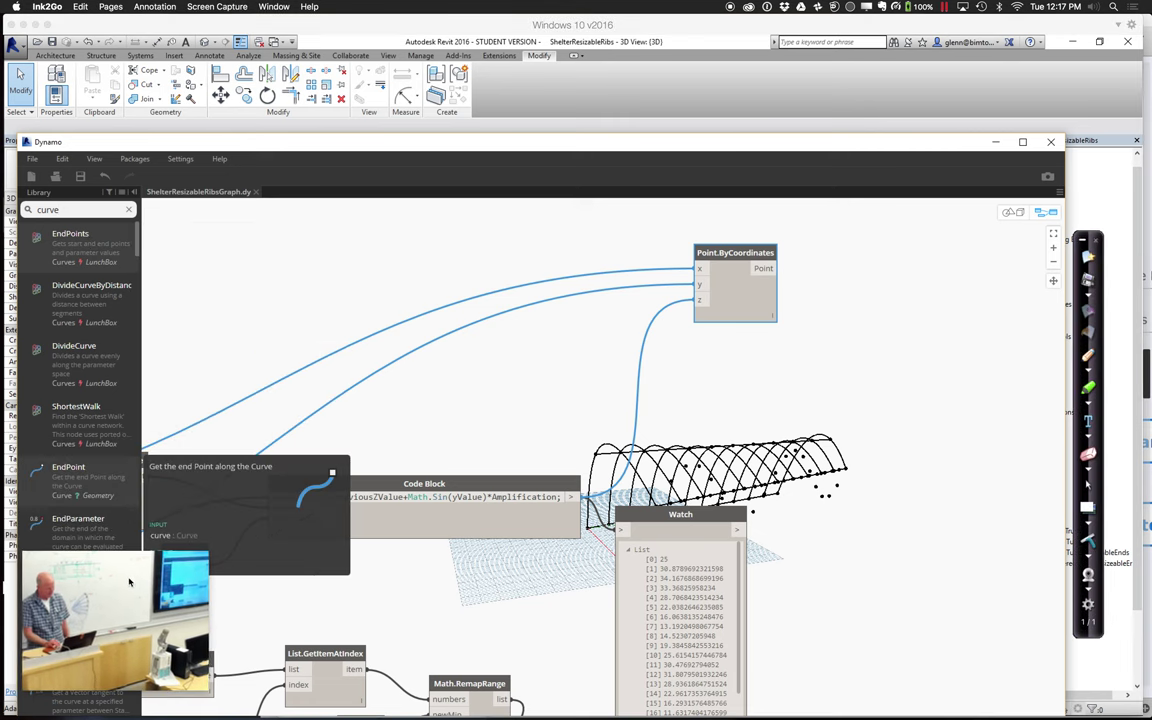
{"action": "left_click", "coordinate": [83, 211]}
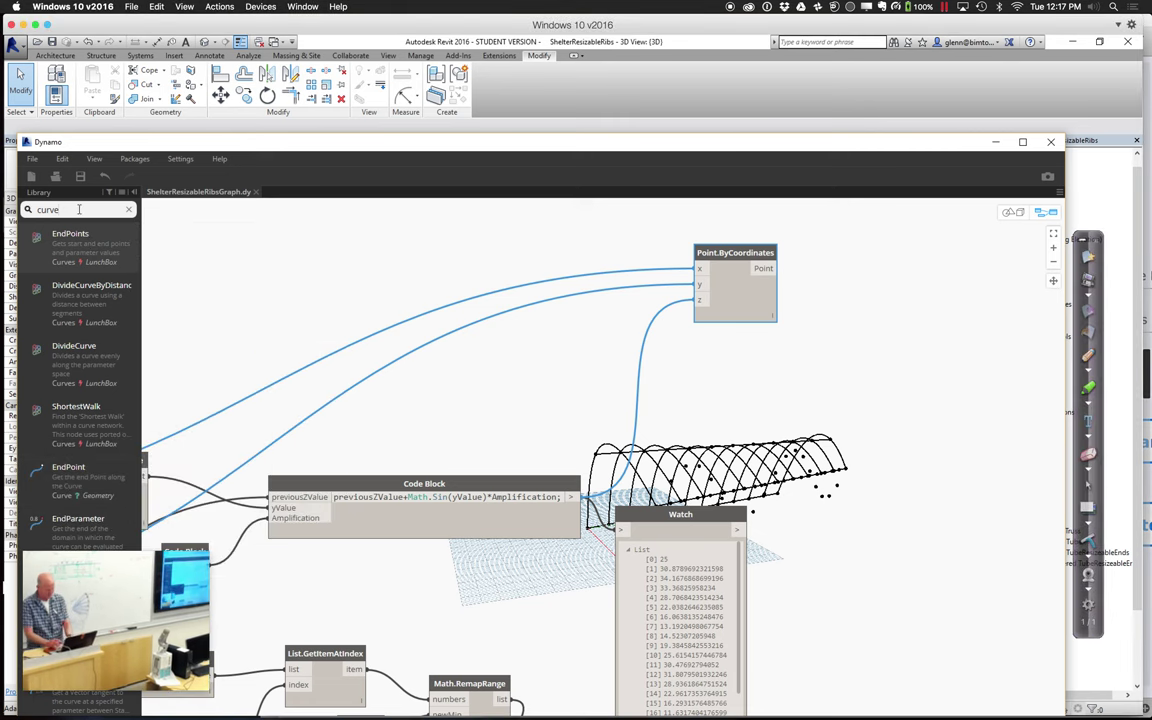
{"action": "type", "text": ".by"}
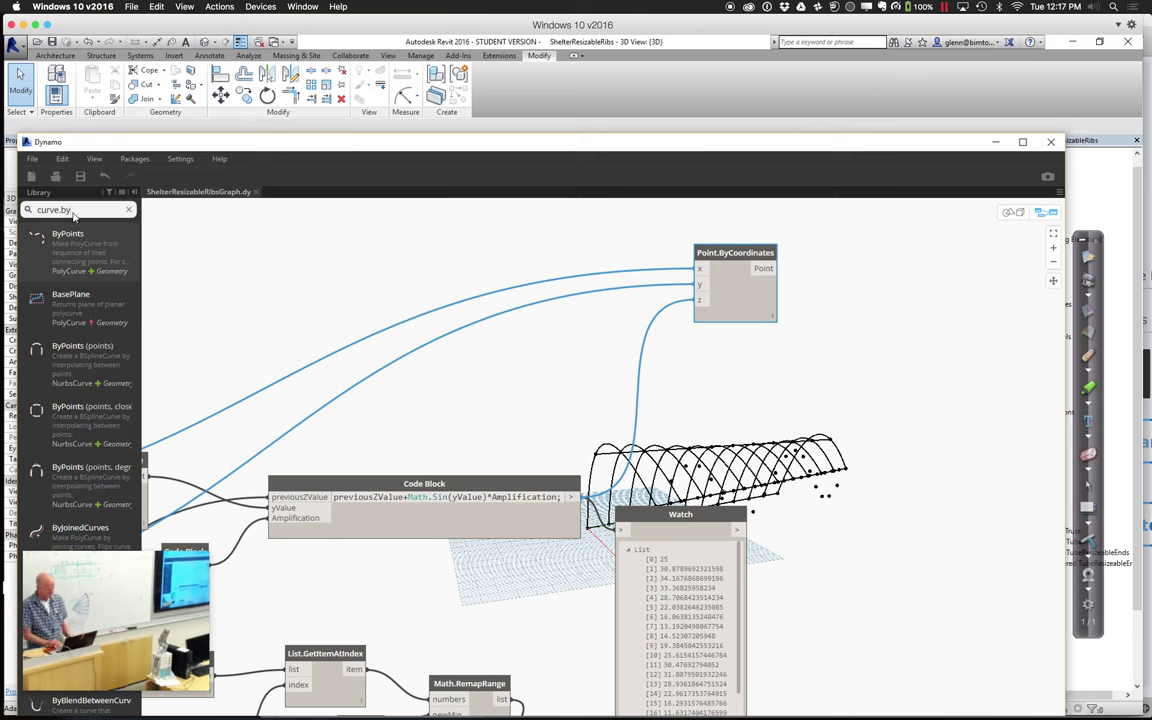
{"action": "left_click", "coordinate": [71, 233]}
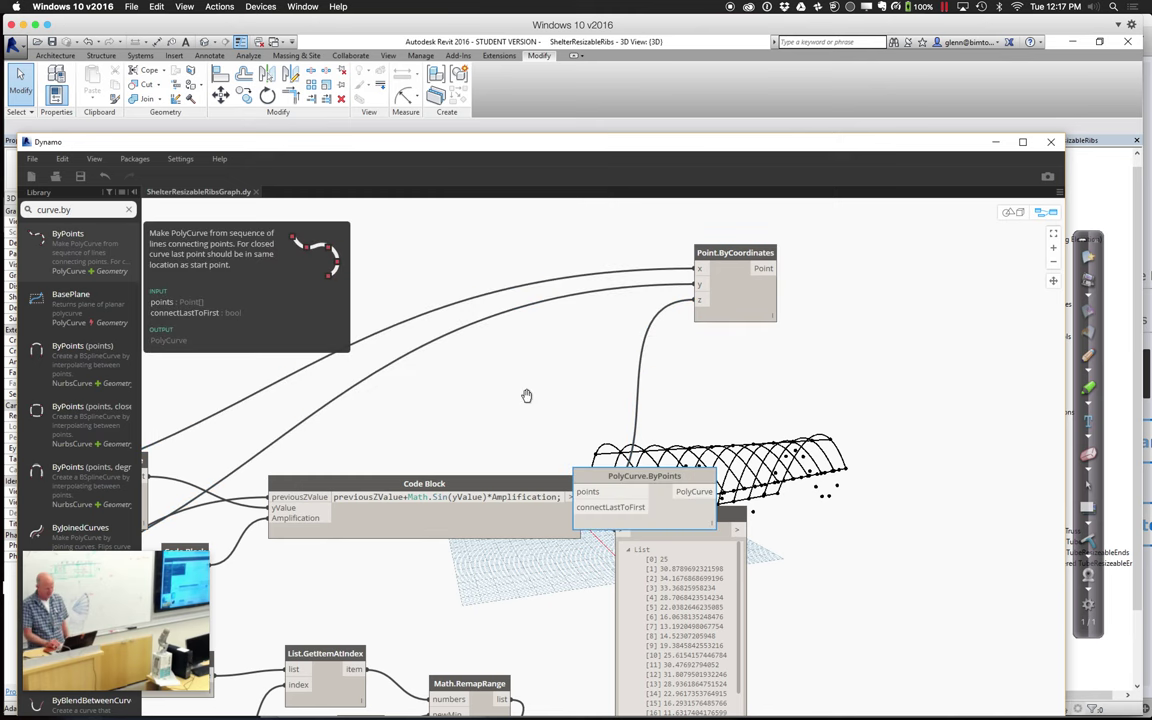
{"action": "right_click", "coordinate": [627, 481]}
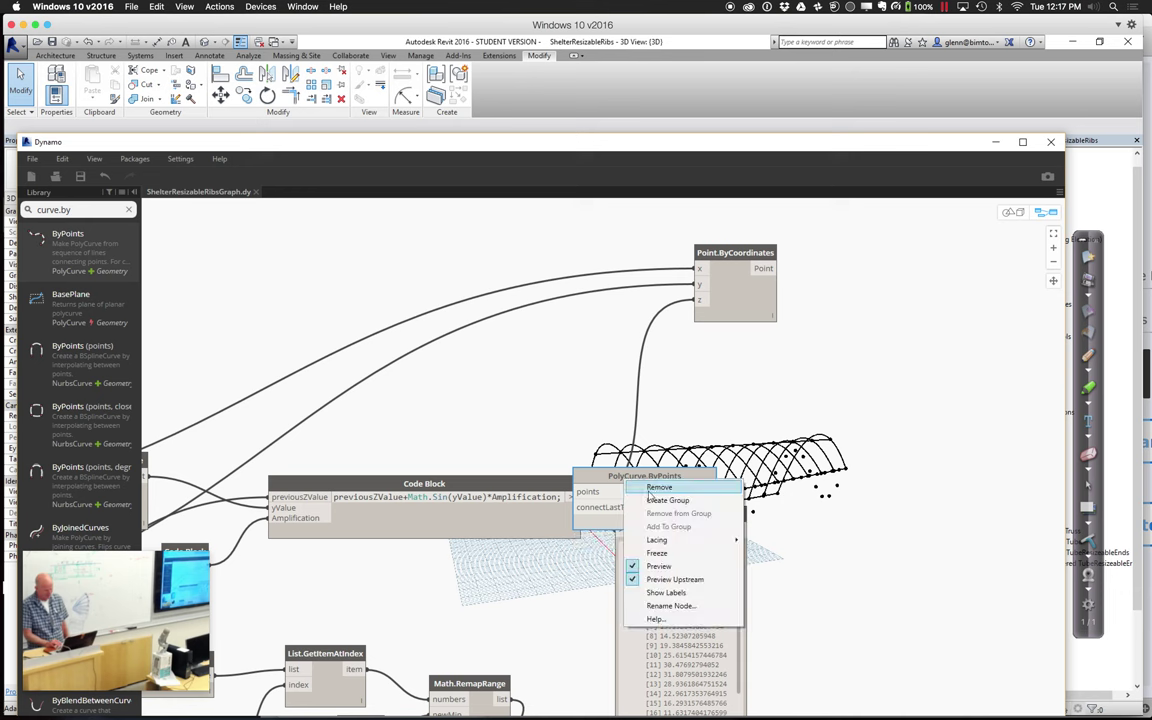
{"action": "left_click", "coordinate": [658, 487]}
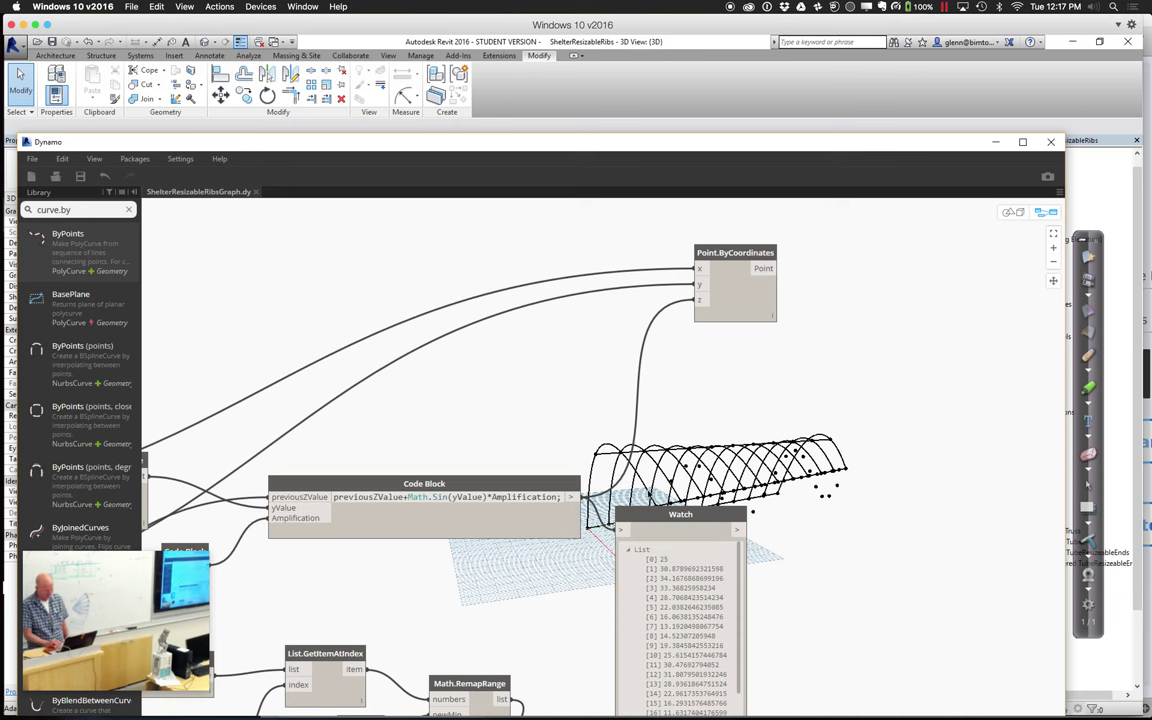
Step: Add NurbsCurve.ByPoints (points) beside Point.ByCoordinates and wire the Point output into its points input
{"action": "left_click", "coordinate": [84, 349]}
{"action": "mouse_move", "coordinate": [878, 305]}
{"action": "left_mouse_down"}
{"action": "mouse_move", "coordinate": [891, 291]}
{"action": "mouse_move", "coordinate": [862, 293]}
{"action": "left_mouse_up"}
{"action": "left_click", "coordinate": [763, 268]}
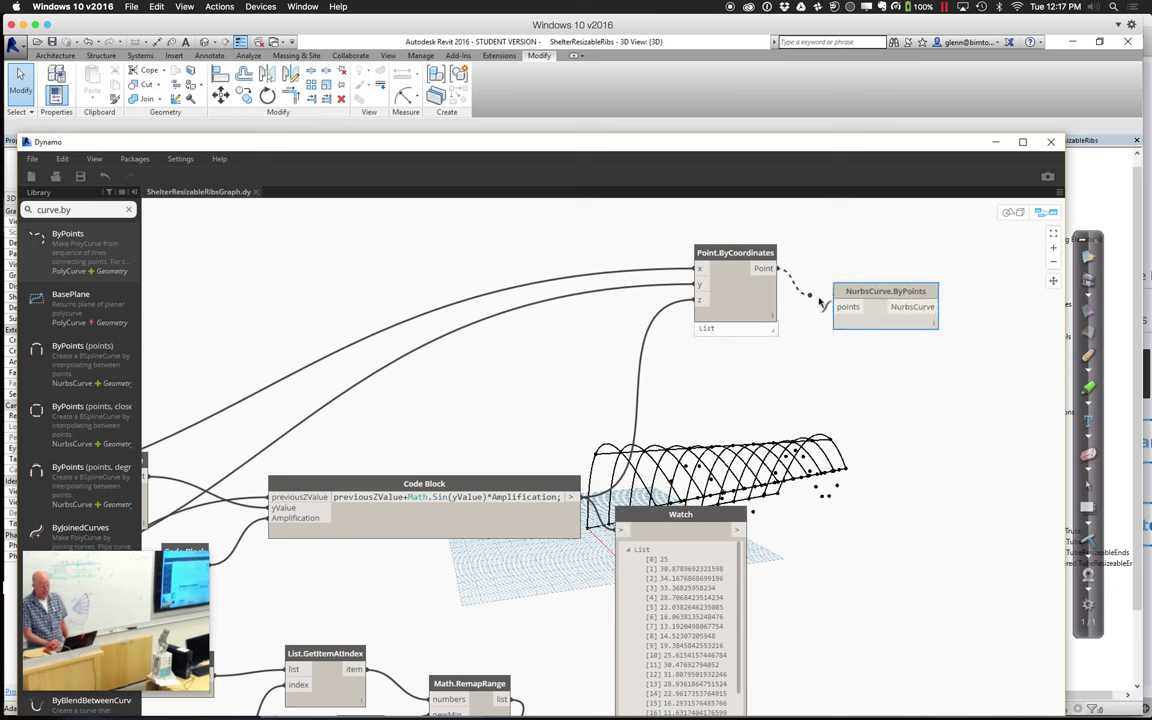
{"action": "left_click", "coordinate": [843, 308]}
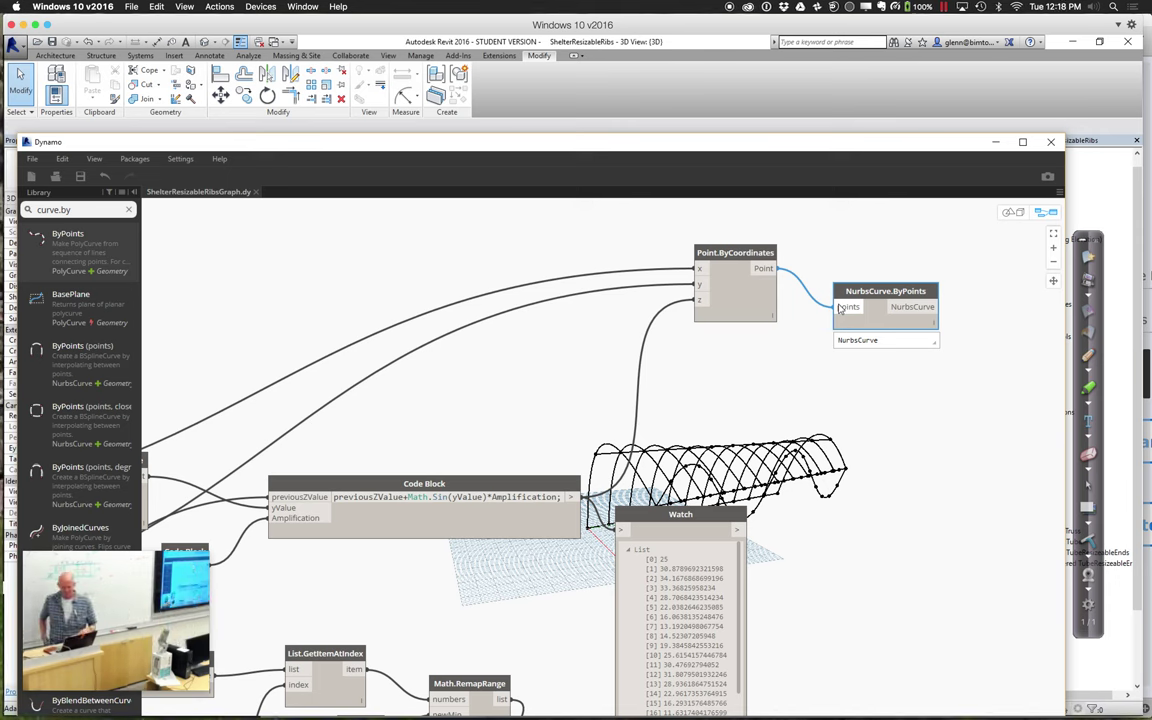
Step: Wire the NurbsCurve output of the new NurbsCurve.ByPoints into item2 of List.Create, and move the sine Watch node clear of the geometry preview
{"action": "left_click", "coordinate": [1053, 265]}
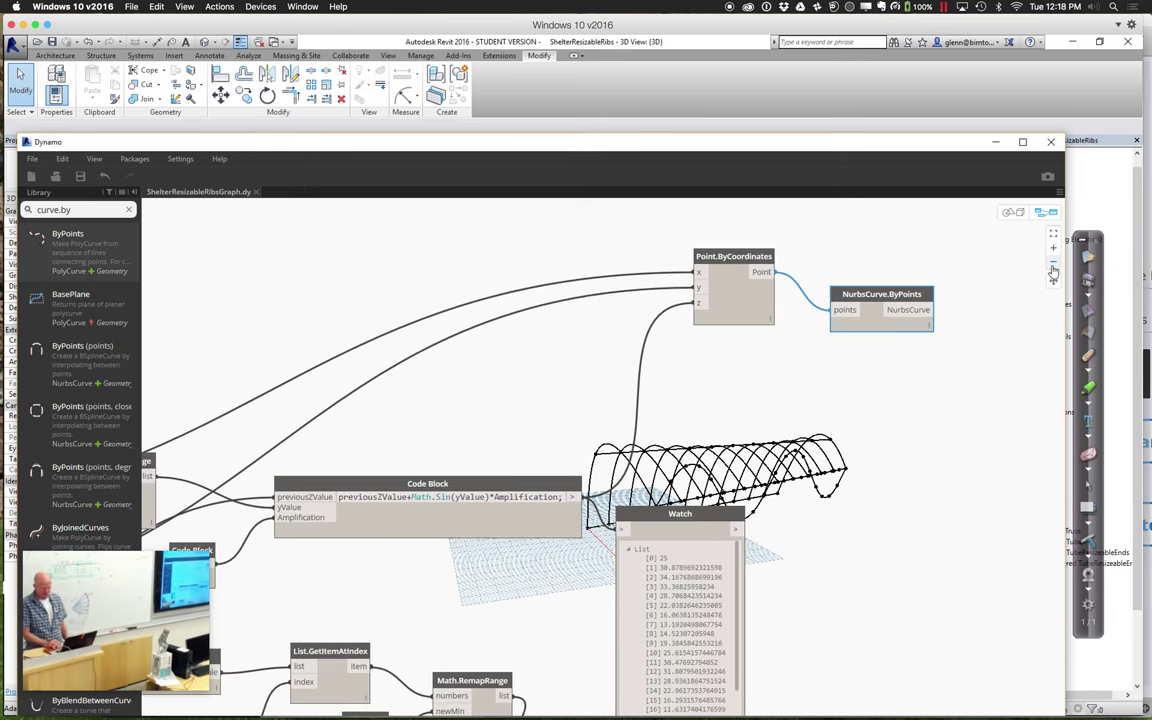
{"action": "left_click", "coordinate": [1053, 265]}
{"action": "left_click", "coordinate": [1053, 265]}
{"action": "left_click", "coordinate": [1053, 263]}
{"action": "left_click", "coordinate": [1053, 263]}
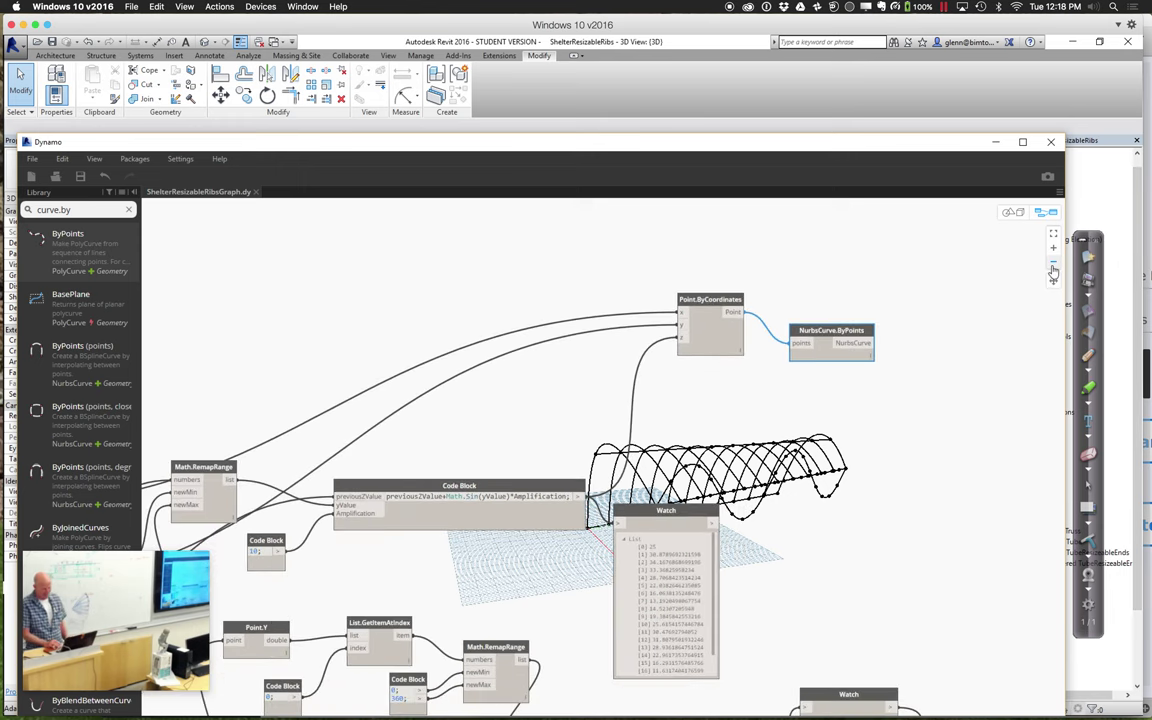
{"action": "left_click", "coordinate": [1053, 263]}
{"action": "left_click", "coordinate": [1054, 282]}
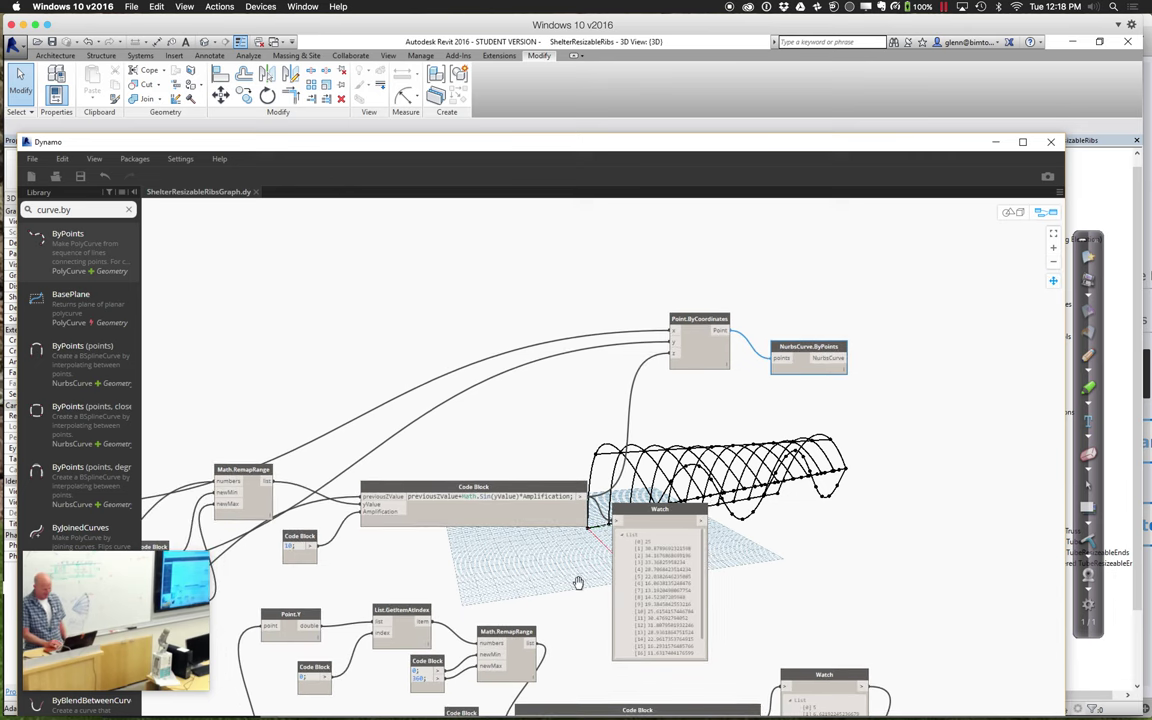
{"action": "left_click_drag", "start_coordinate": [470, 515], "coordinate": [658, 408]}
{"action": "left_click_drag", "start_coordinate": [732, 451], "coordinate": [872, 337]}
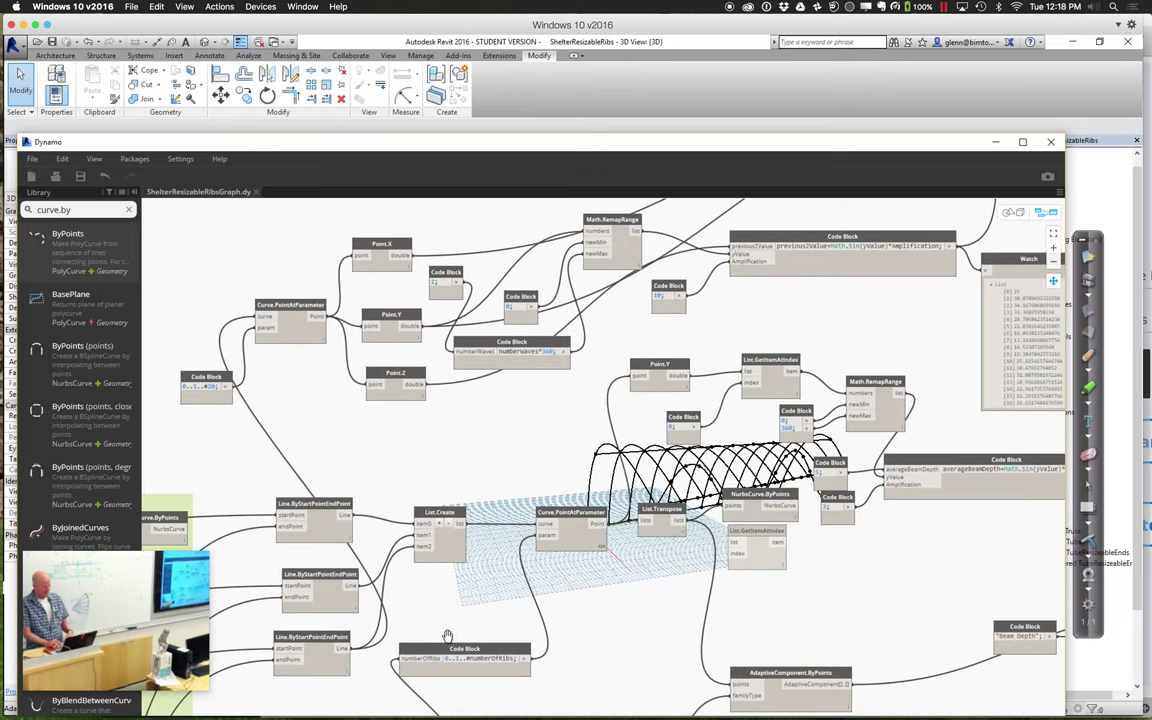
{"action": "left_click_drag", "start_coordinate": [424, 610], "coordinate": [252, 706]}
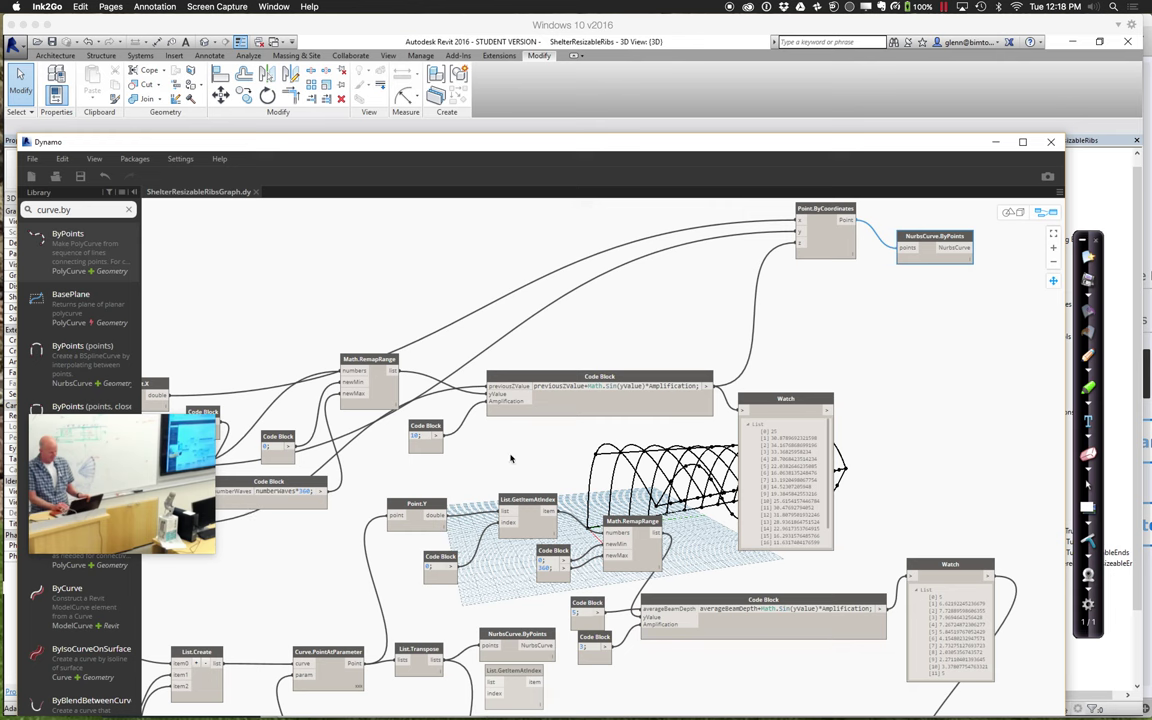
{"action": "left_click", "coordinate": [963, 256]}
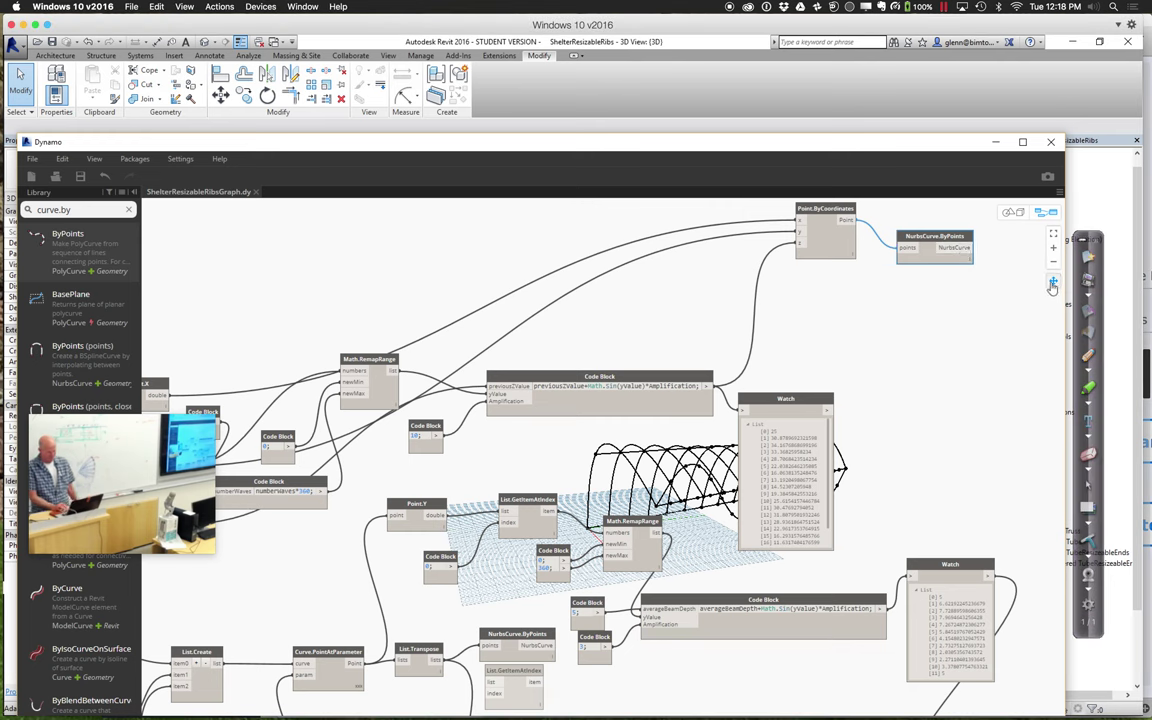
{"action": "left_click", "coordinate": [962, 248]}
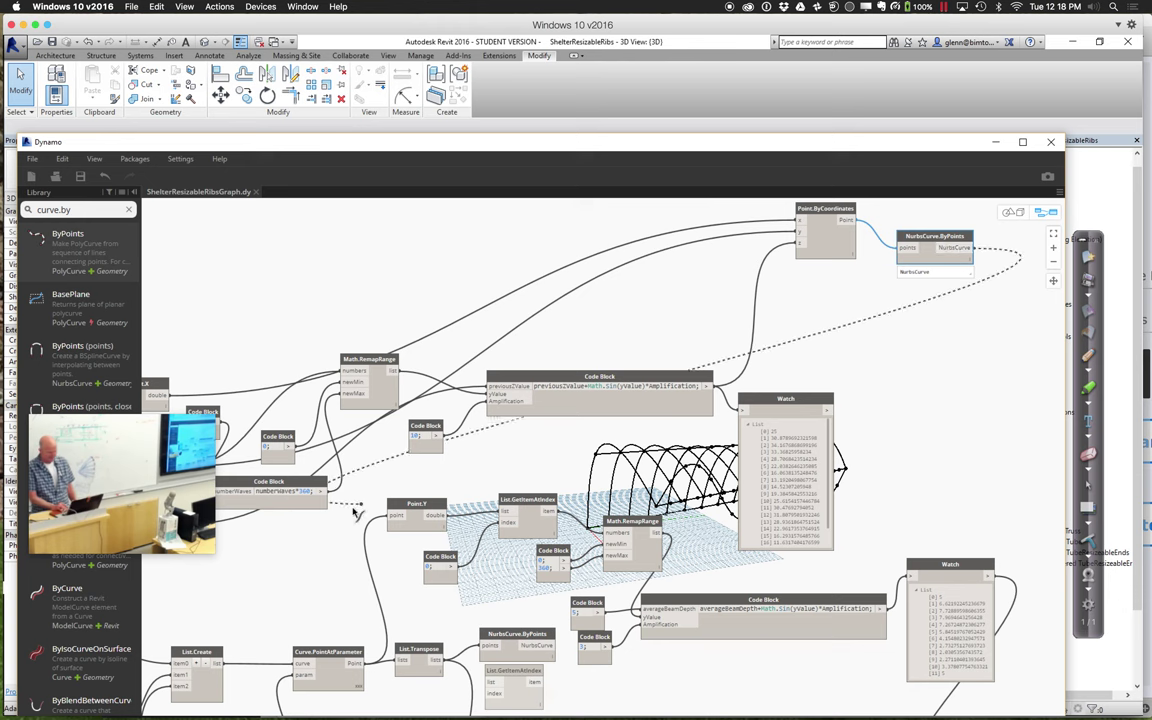
{"action": "left_click", "coordinate": [183, 688]}
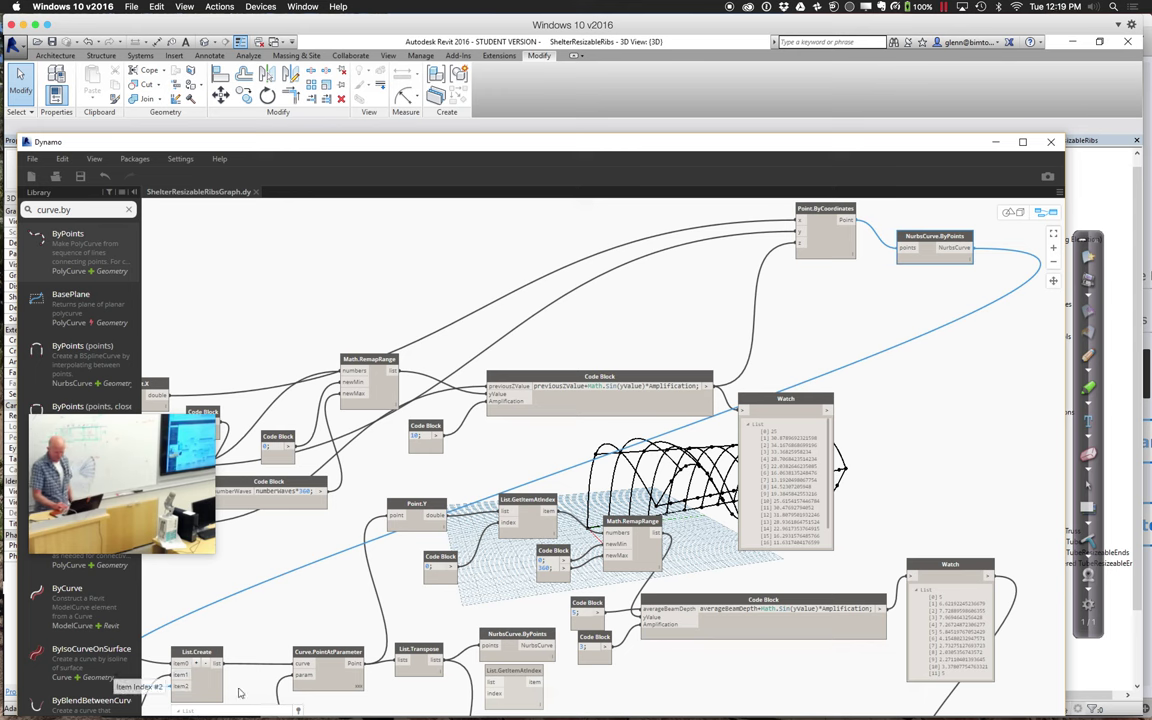
{"action": "left_click_drag", "start_coordinate": [768, 397], "coordinate": [893, 405]}
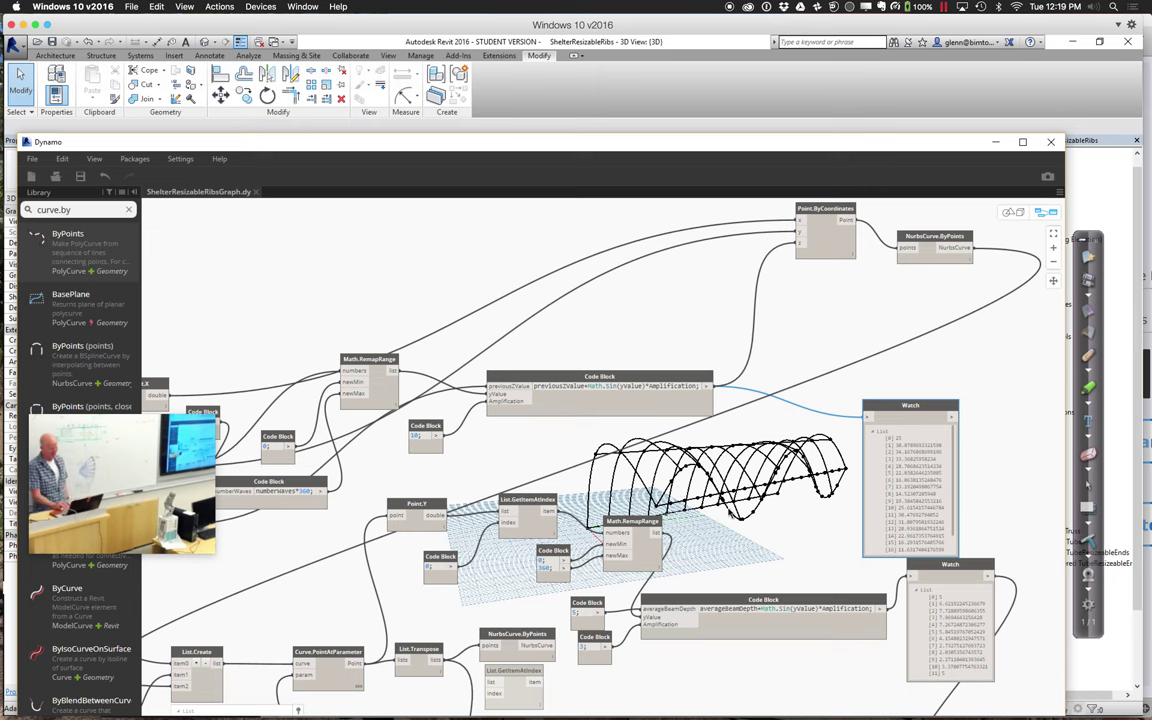
Step: Uncover the Revit 3D view, orbit around the ribs to examine how they follow the wavy curve, and bring the Dynamo graph back
{"action": "left_click_drag", "start_coordinate": [705, 150], "coordinate": [705, 554]}
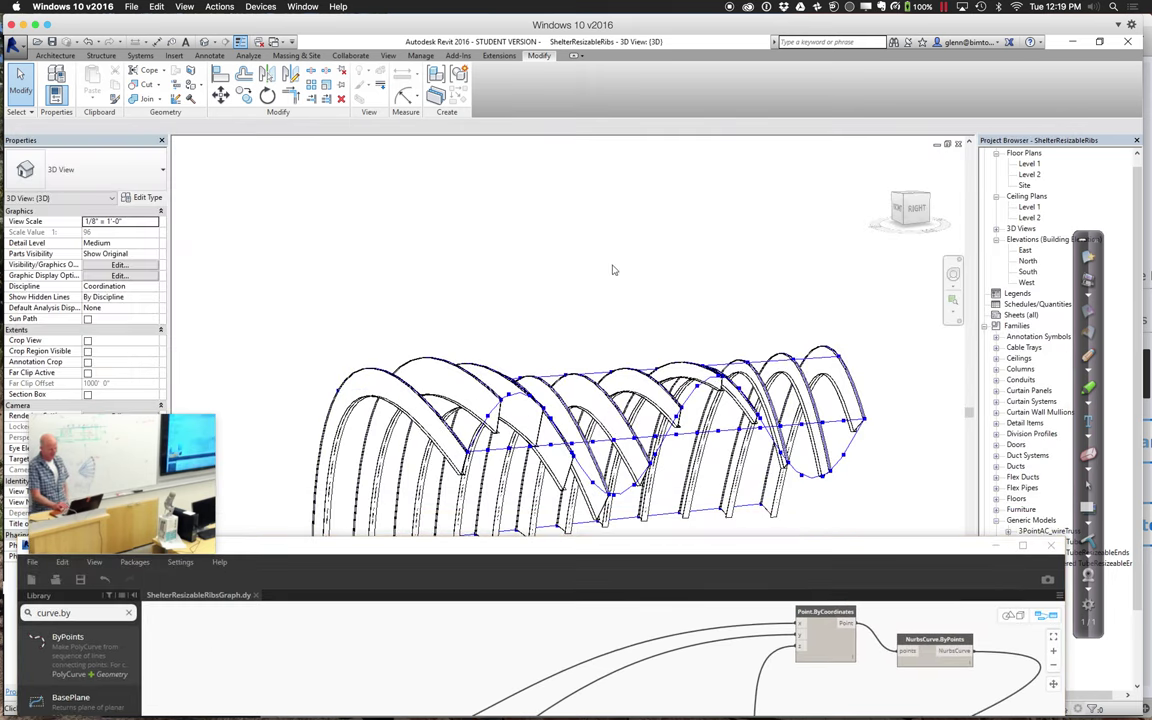
{"action": "left_click", "coordinate": [953, 273]}
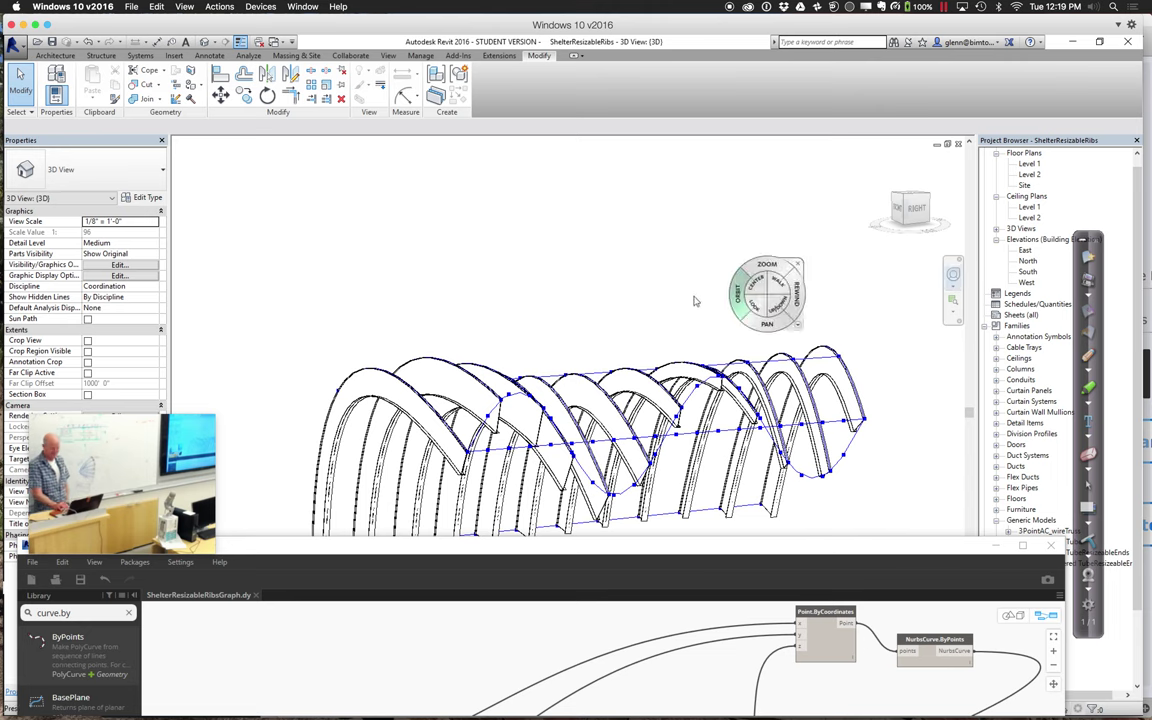
{"action": "left_click_drag", "start_coordinate": [626, 273], "coordinate": [680, 322]}
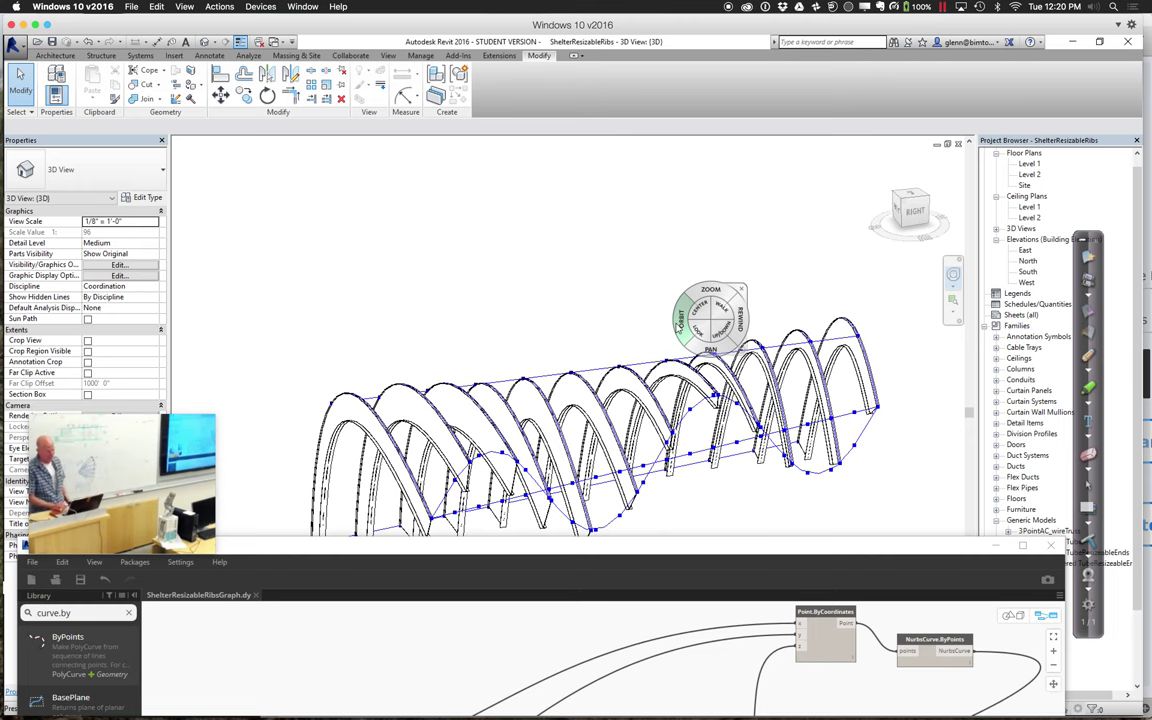
{"action": "left_click_drag", "start_coordinate": [490, 549], "coordinate": [525, 280]}
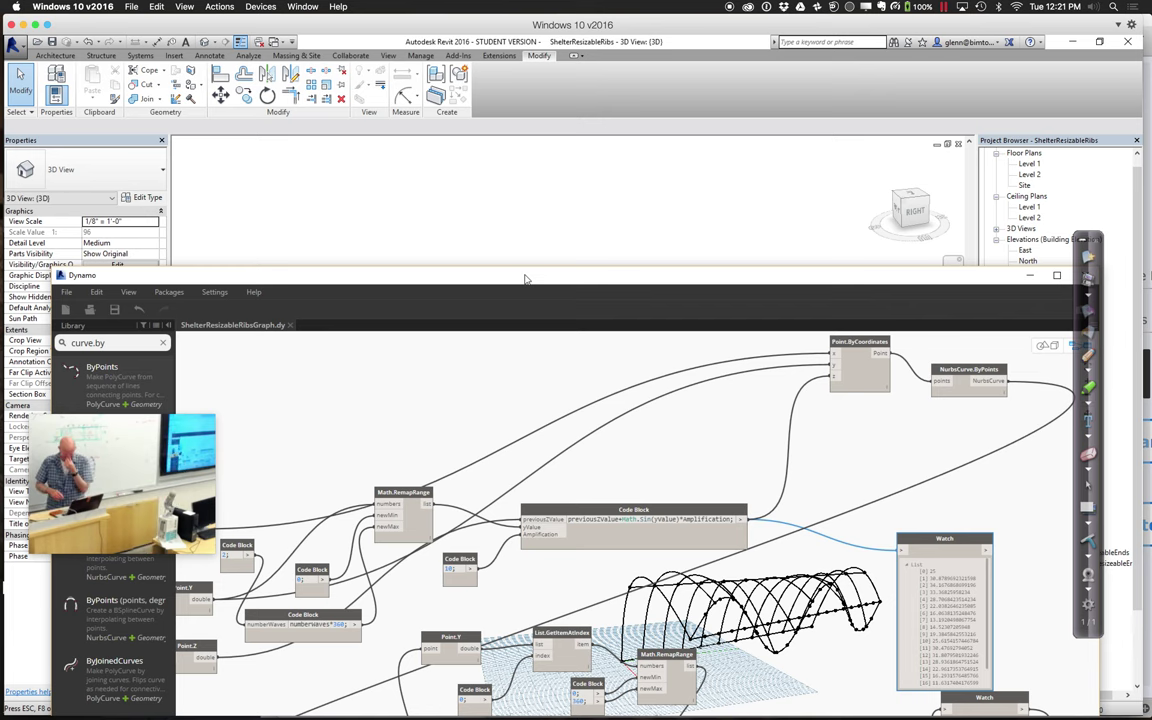
{"action": "left_click_drag", "start_coordinate": [358, 280], "coordinate": [405, 125]}
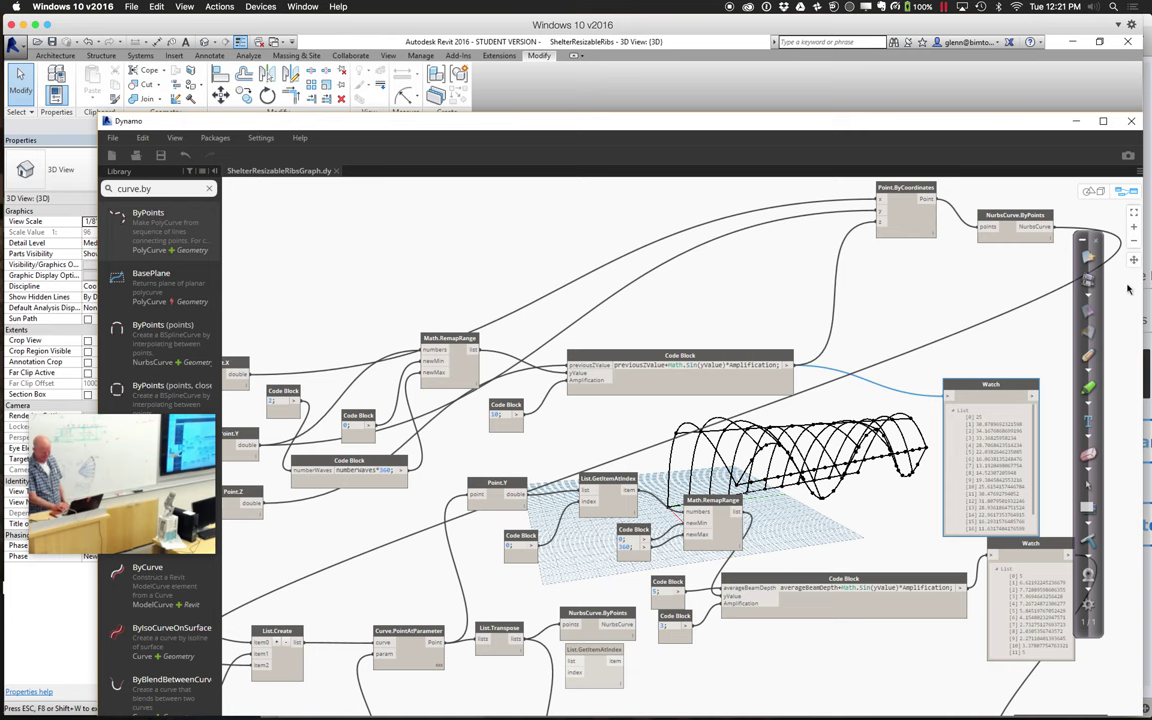
Step: Search the node library for "surface.by" and add the Surface.ByLoft (crossSections) node to the graph
{"action": "middle_click_drag", "start_coordinate": [492, 260], "coordinate": [723, 189]}
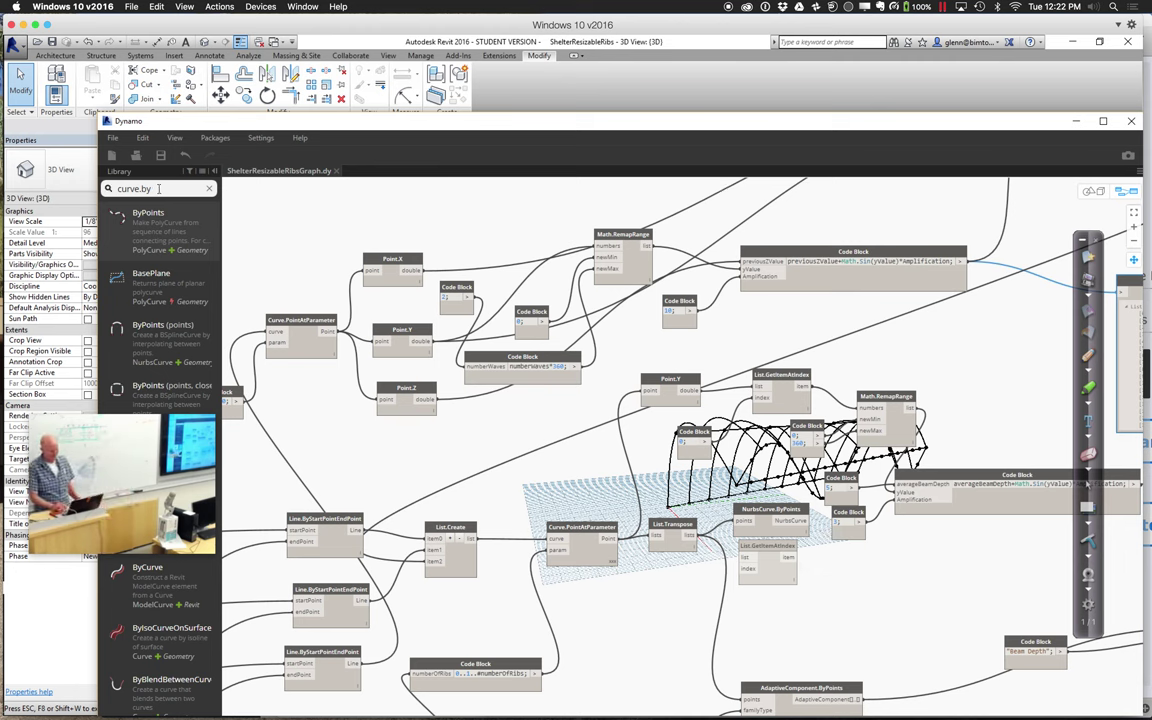
{"action": "left_click_drag", "start_coordinate": [151, 188], "coordinate": [110, 188]}
{"action": "type", "text": "lof"}
{"action": "key", "text": "BackSpace"}
{"action": "key", "text": "BackSpace"}
{"action": "key", "text": "BackSpace"}
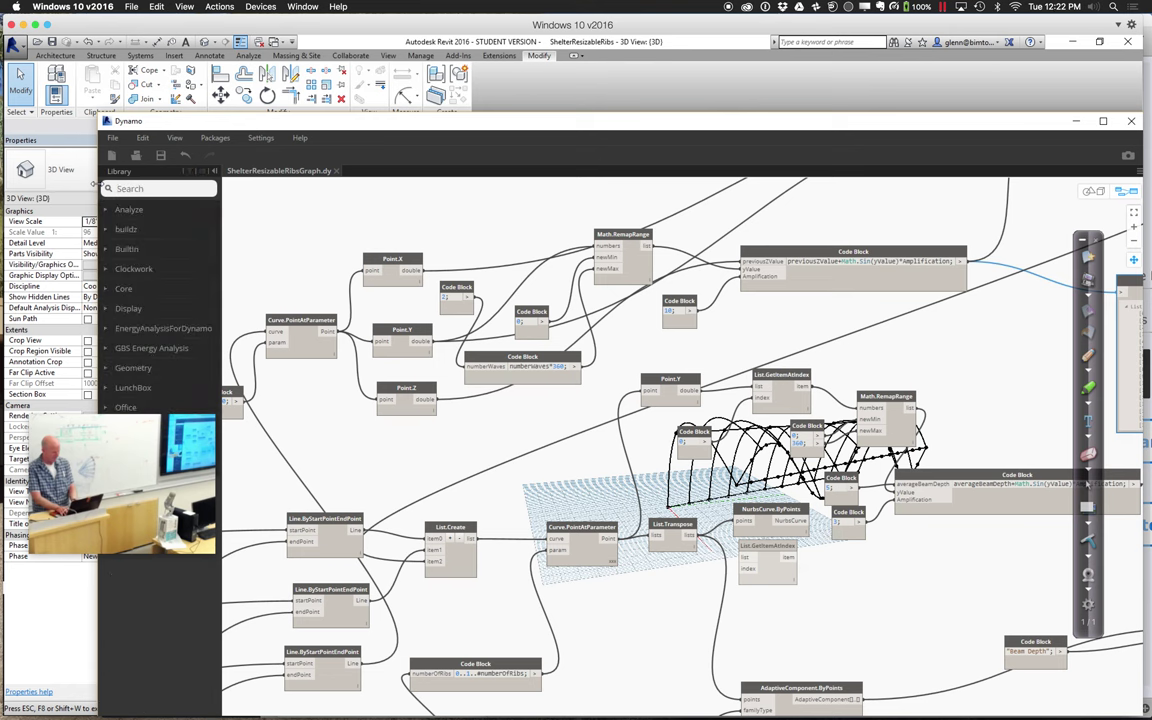
{"action": "type", "text": "surface.by"}
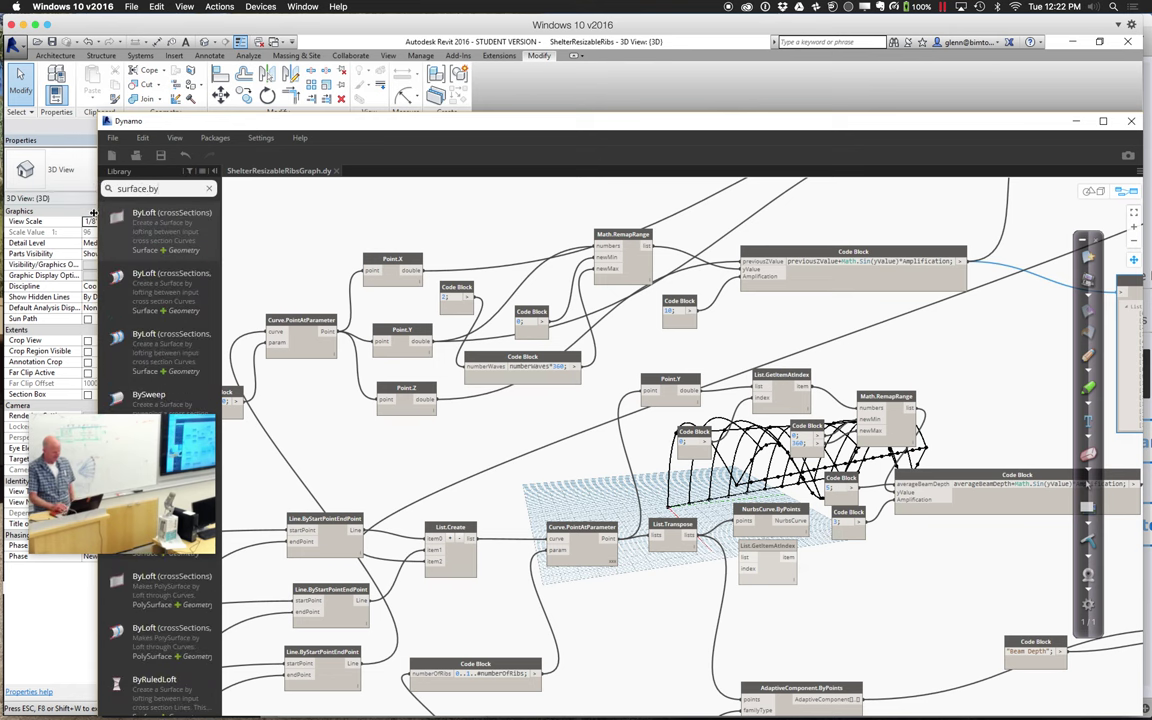
{"action": "mouse_move", "coordinate": [136, 228]}
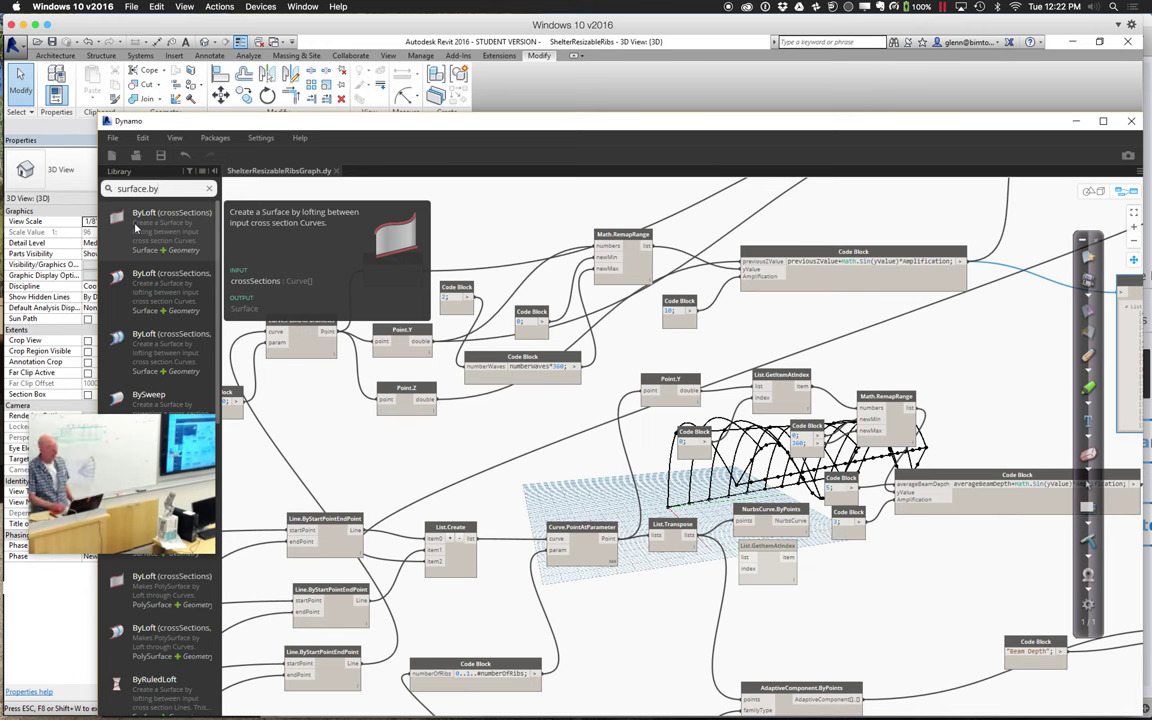
{"action": "left_click", "coordinate": [137, 228]}
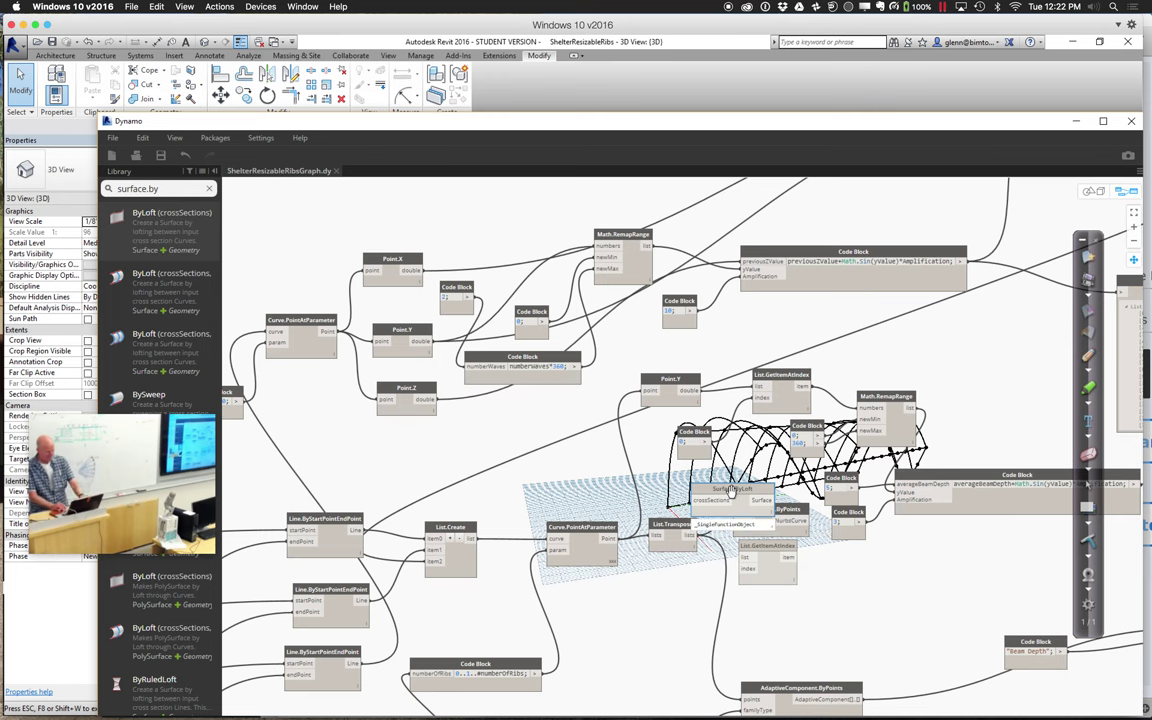
Step: Place Surface.ByLoft below Curve.PointAtParameter and wire the list output of List.Create into its crossSections input
{"action": "left_click_drag", "start_coordinate": [717, 496], "coordinate": [643, 623]}
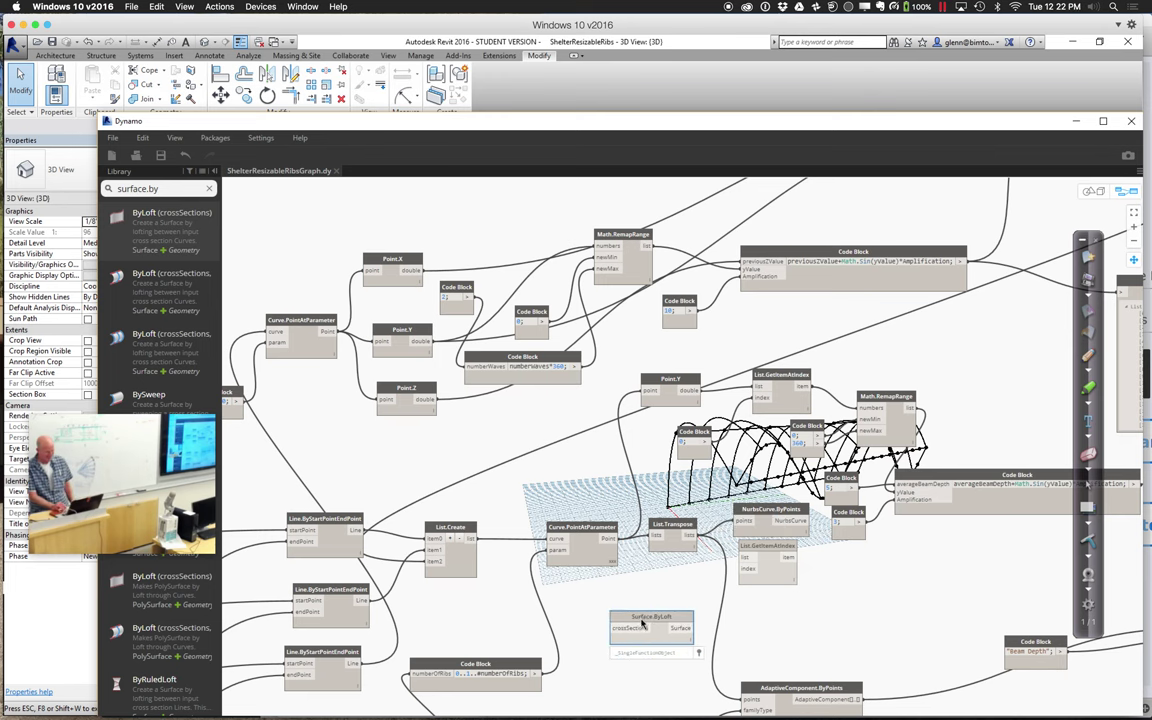
{"action": "left_click", "coordinate": [471, 538]}
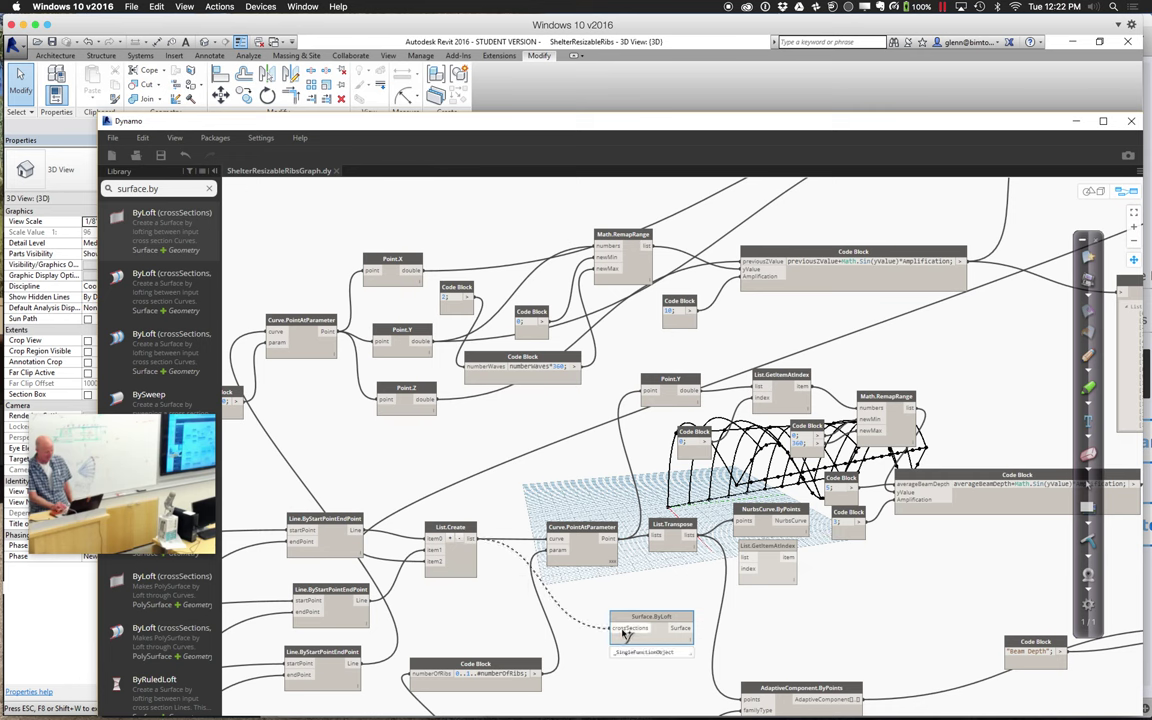
{"action": "left_click", "coordinate": [621, 628]}
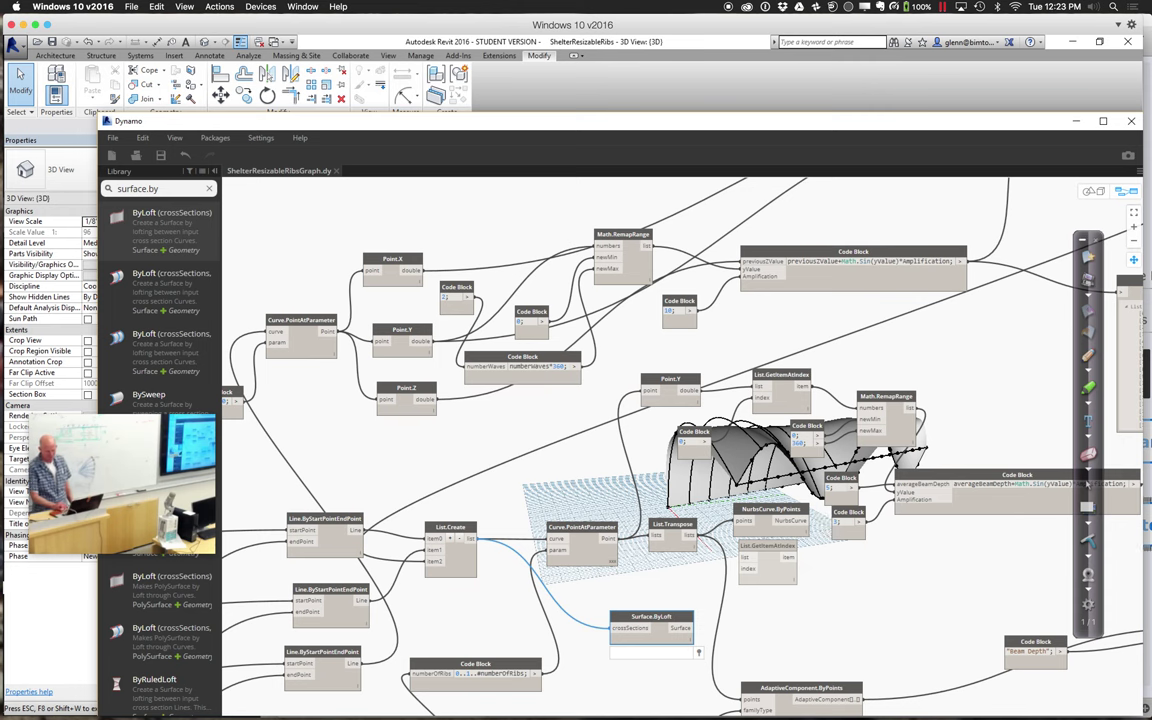
{"action": "left_click", "coordinate": [1134, 261]}
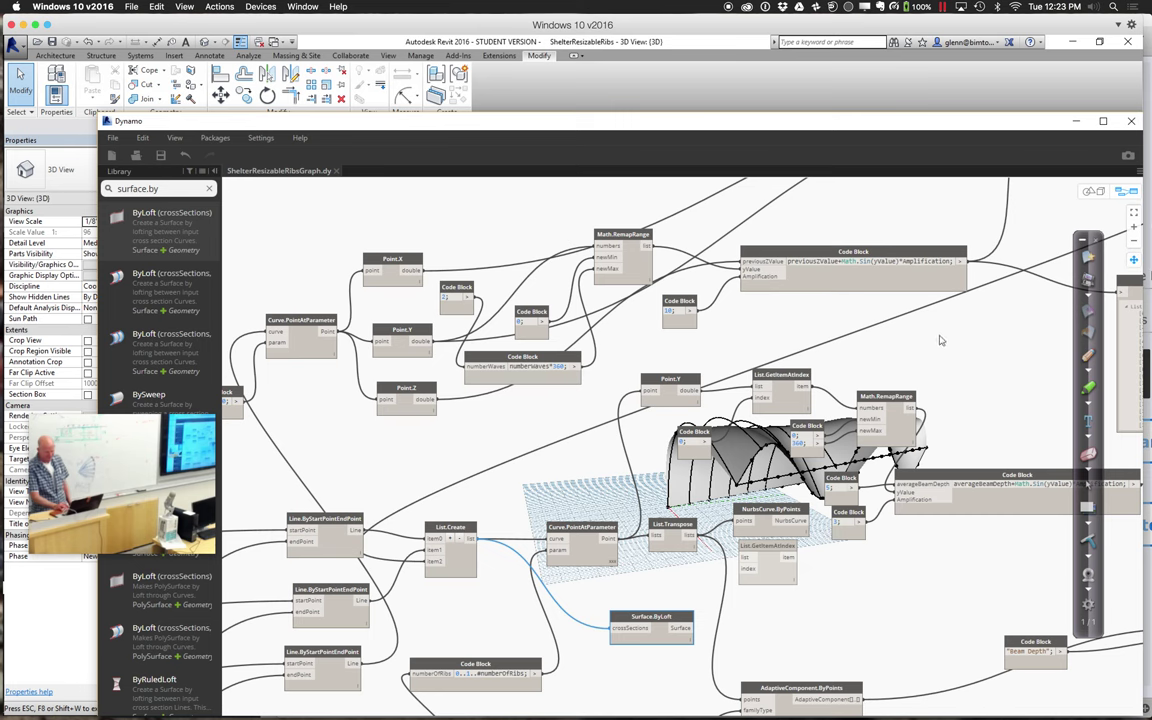
Step: Orbit the geometry preview to examine the lofted surface against the wavy edge and ribs, and return to the graph
{"action": "left_click", "coordinate": [1093, 190]}
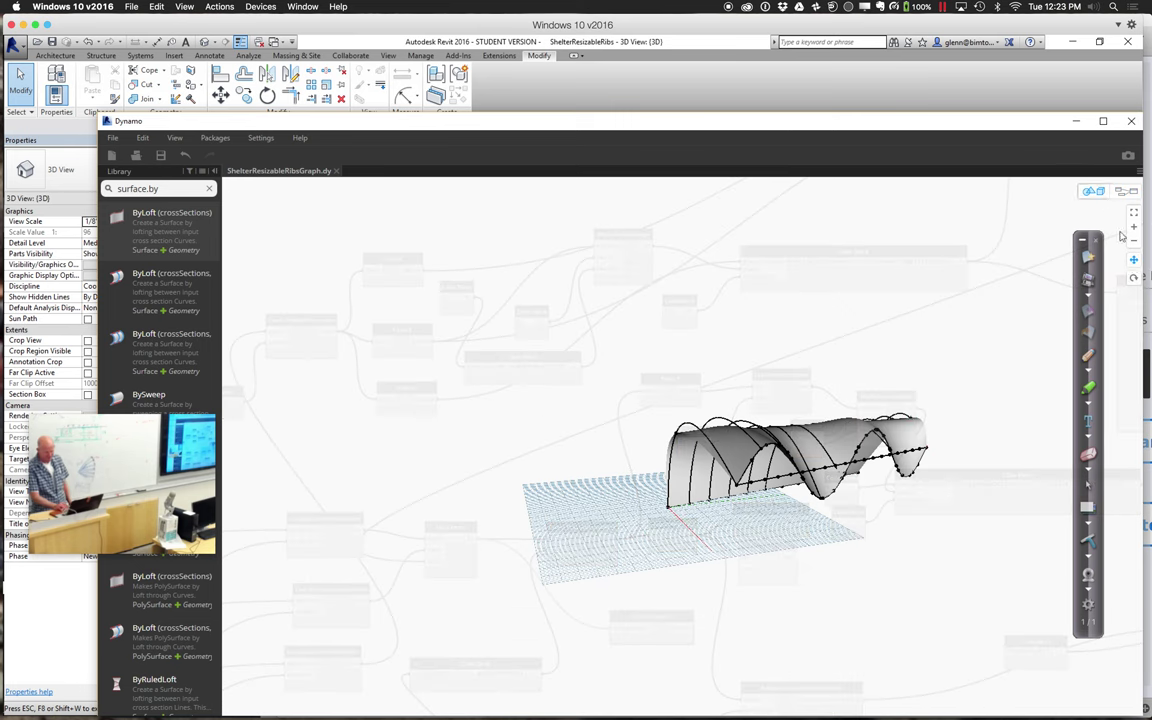
{"action": "left_click", "coordinate": [1134, 278]}
{"action": "left_click_drag", "start_coordinate": [848, 337], "coordinate": [874, 337]}
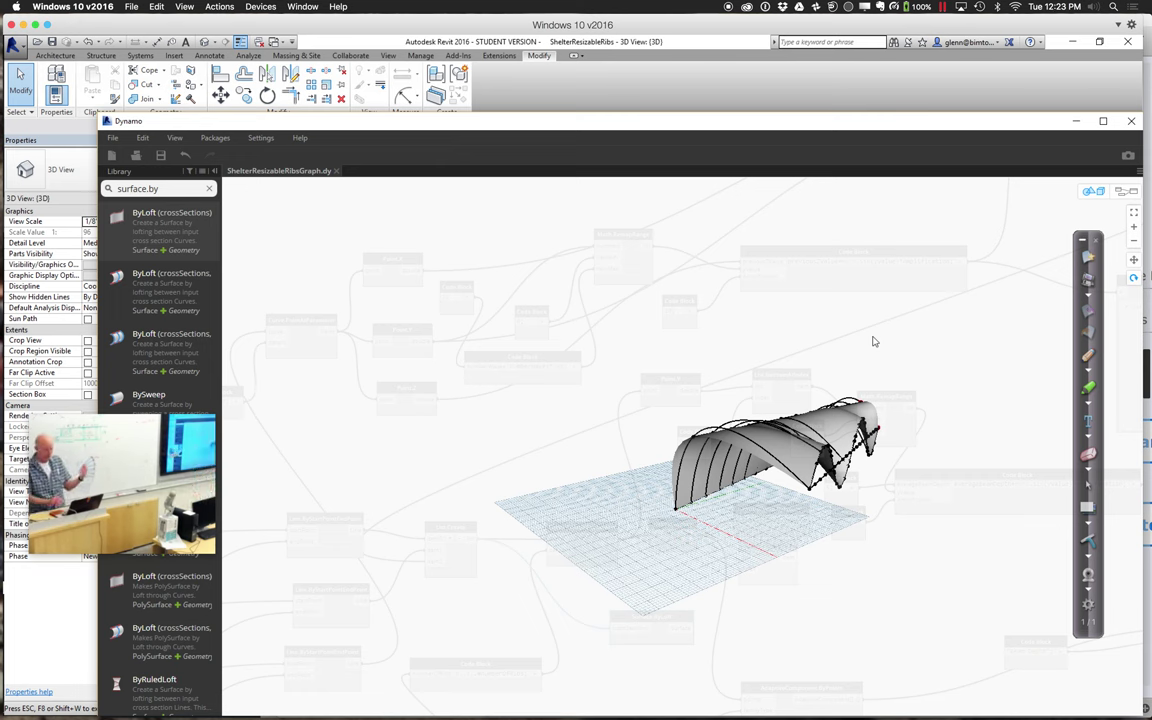
{"action": "left_click", "coordinate": [1097, 193]}
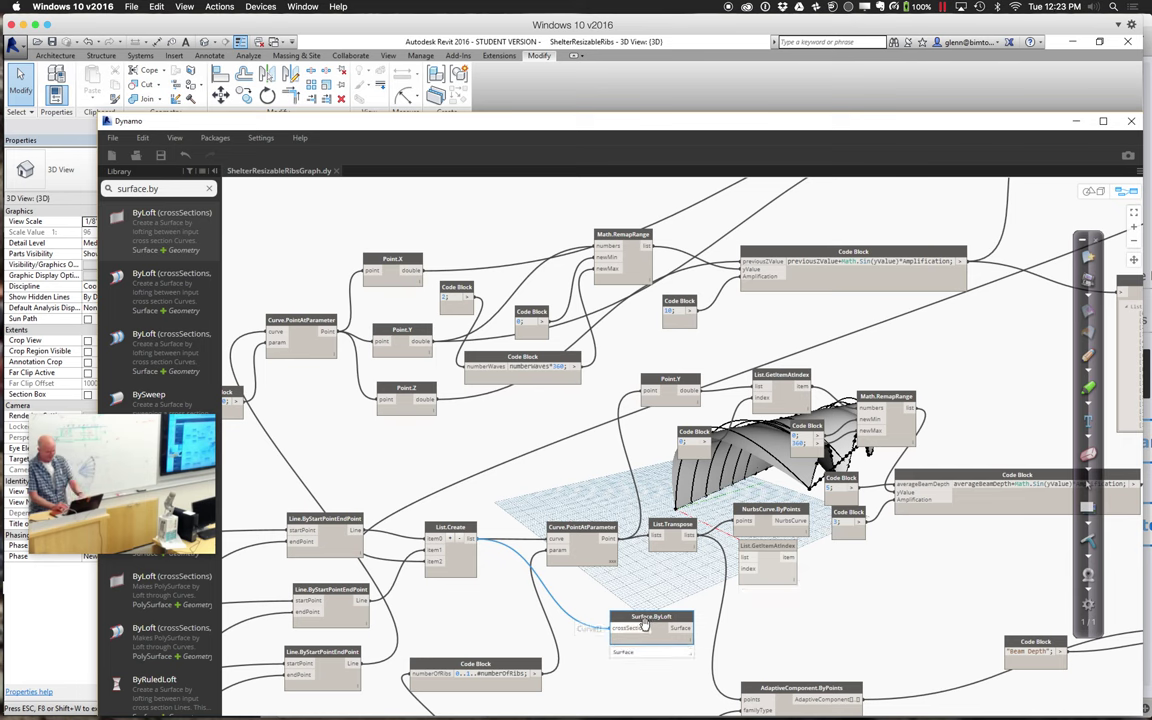
Step: Disconnect the crossSections input of Surface.ByLoft and move the ribs' NurbsCurve.ByPoints node to the free area below and beyond AdaptiveComponent.ByPoints
{"action": "left_click_drag", "start_coordinate": [643, 623], "coordinate": [586, 617]}
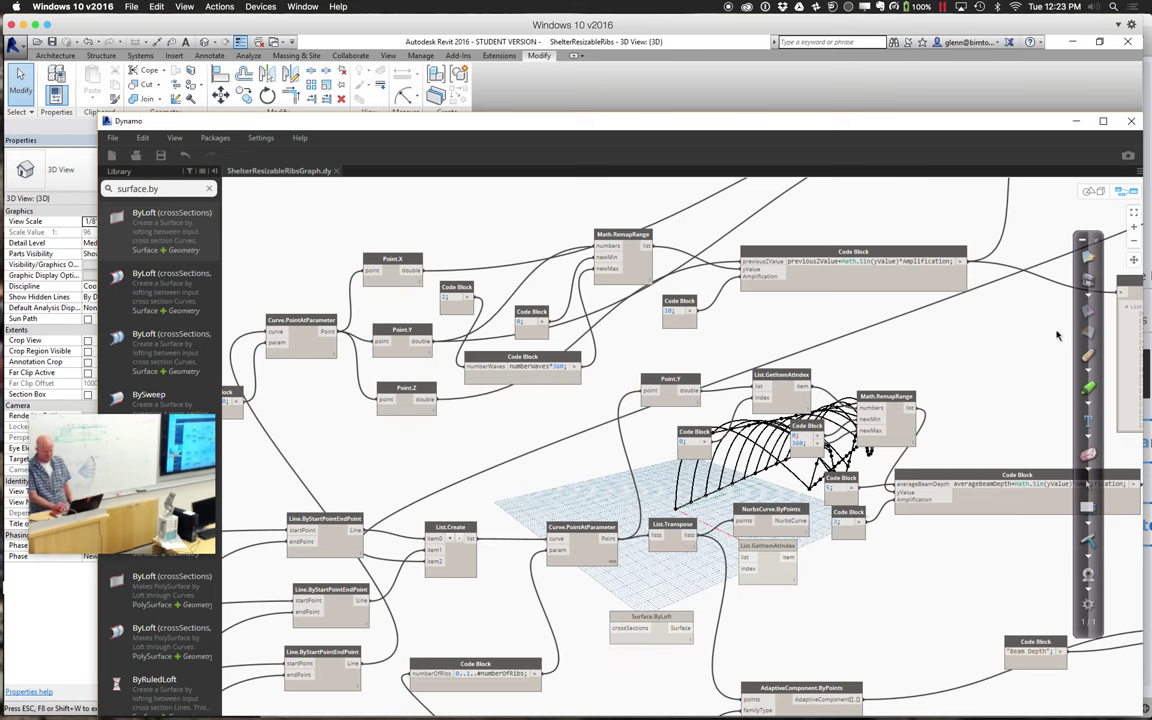
{"action": "left_click", "coordinate": [1133, 258]}
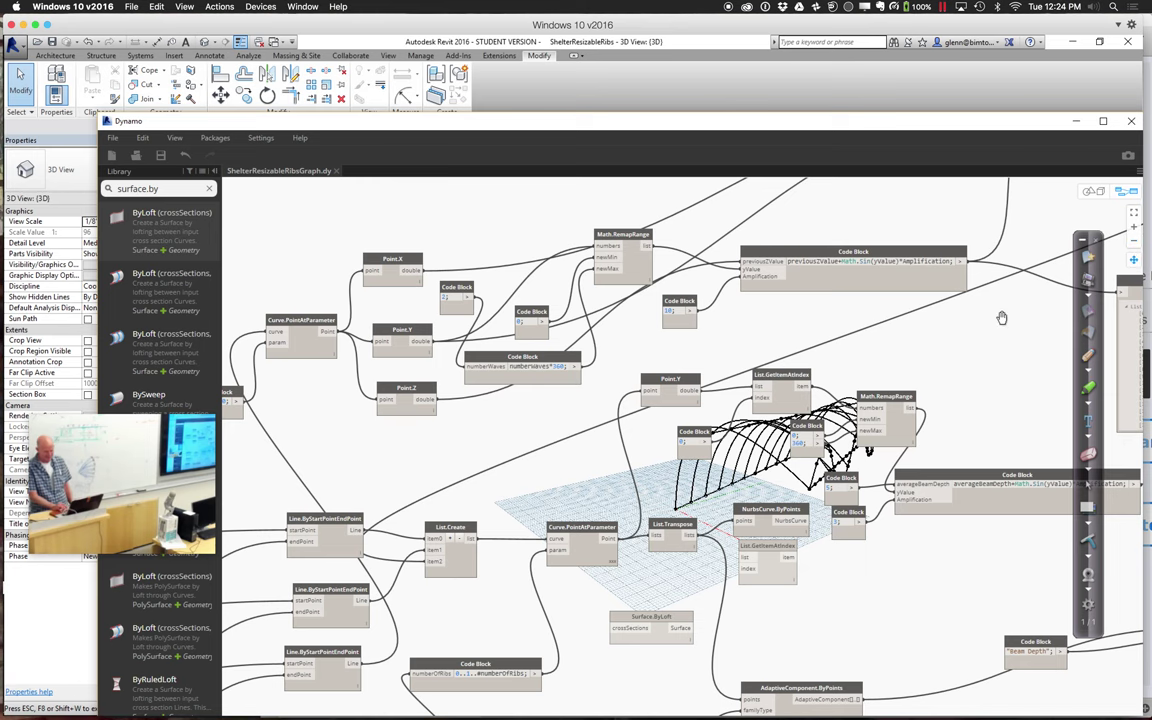
{"action": "left_click_drag", "start_coordinate": [880, 381], "coordinate": [554, 540]}
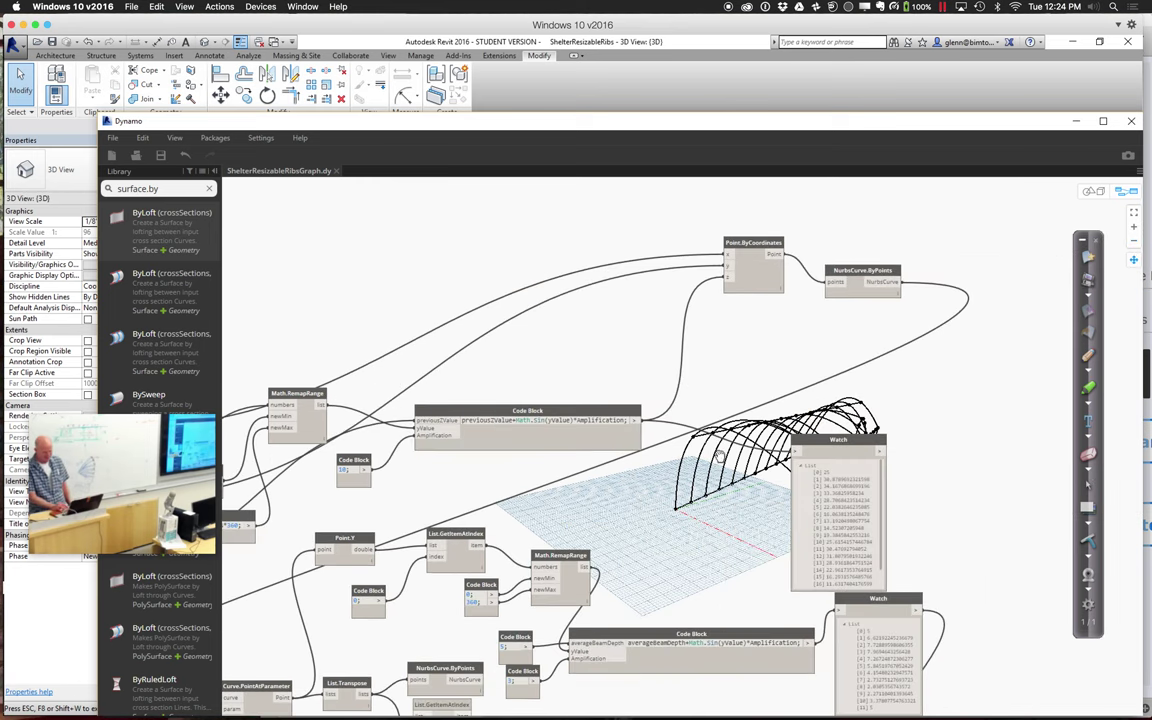
{"action": "left_click_drag", "start_coordinate": [676, 539], "coordinate": [759, 489]}
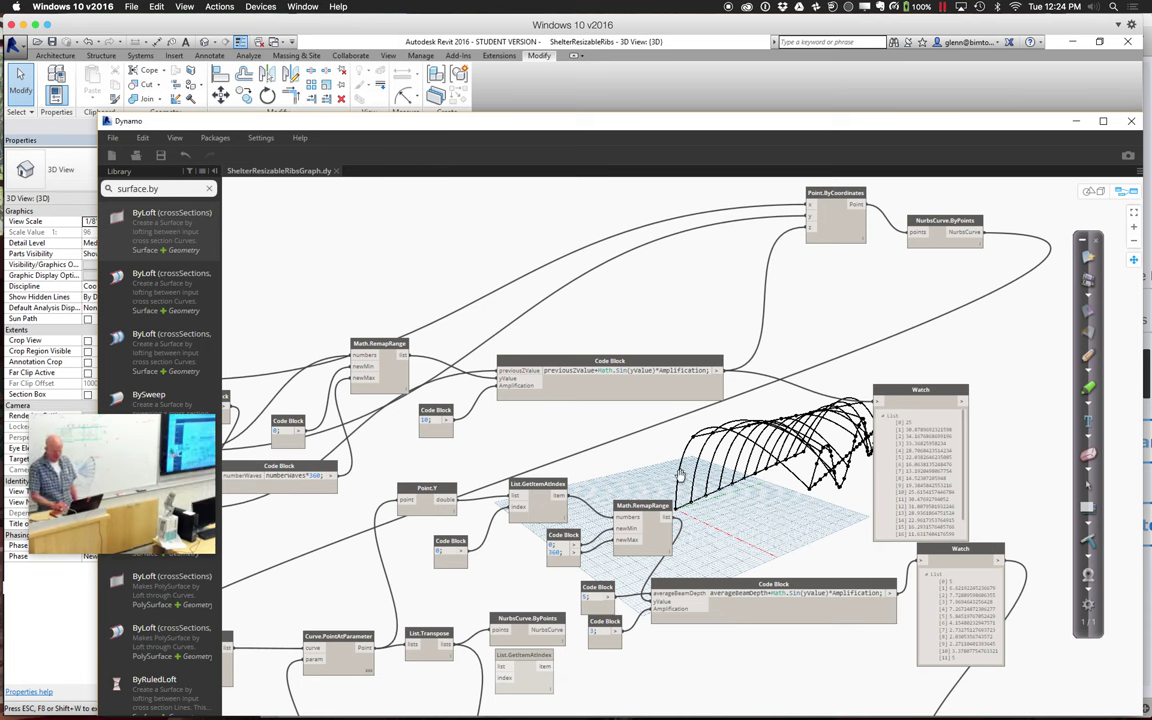
{"action": "left_click_drag", "start_coordinate": [697, 514], "coordinate": [735, 329]}
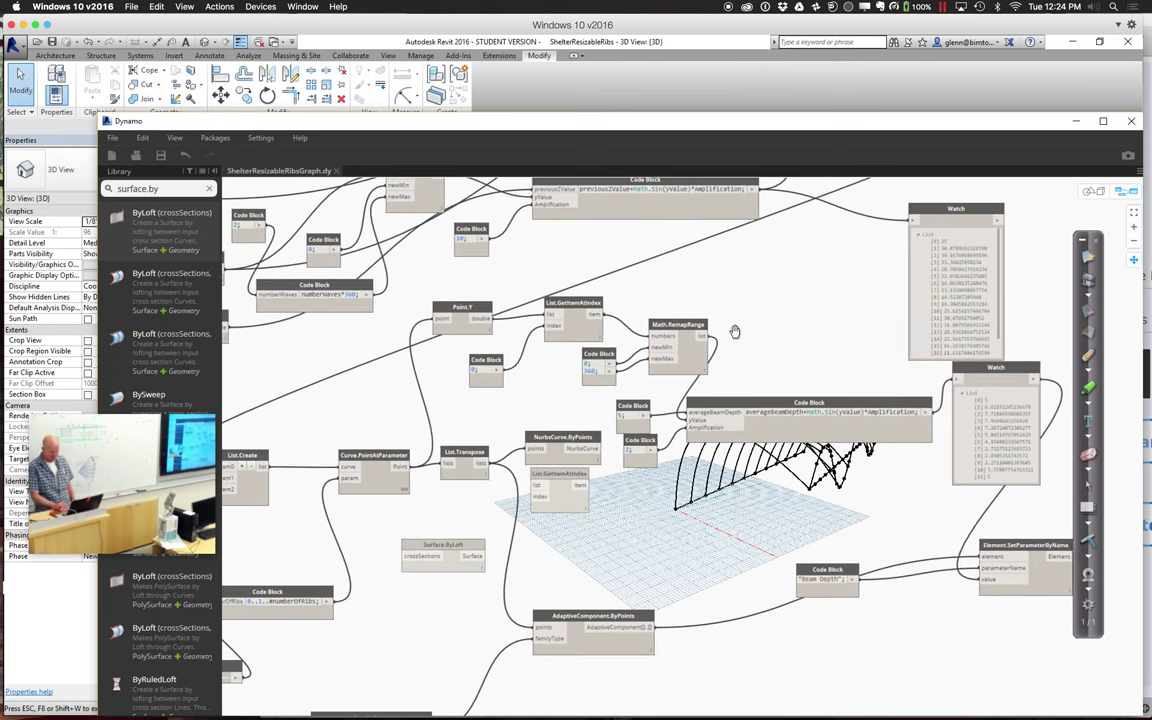
{"action": "left_click_drag", "start_coordinate": [590, 521], "coordinate": [581, 473]}
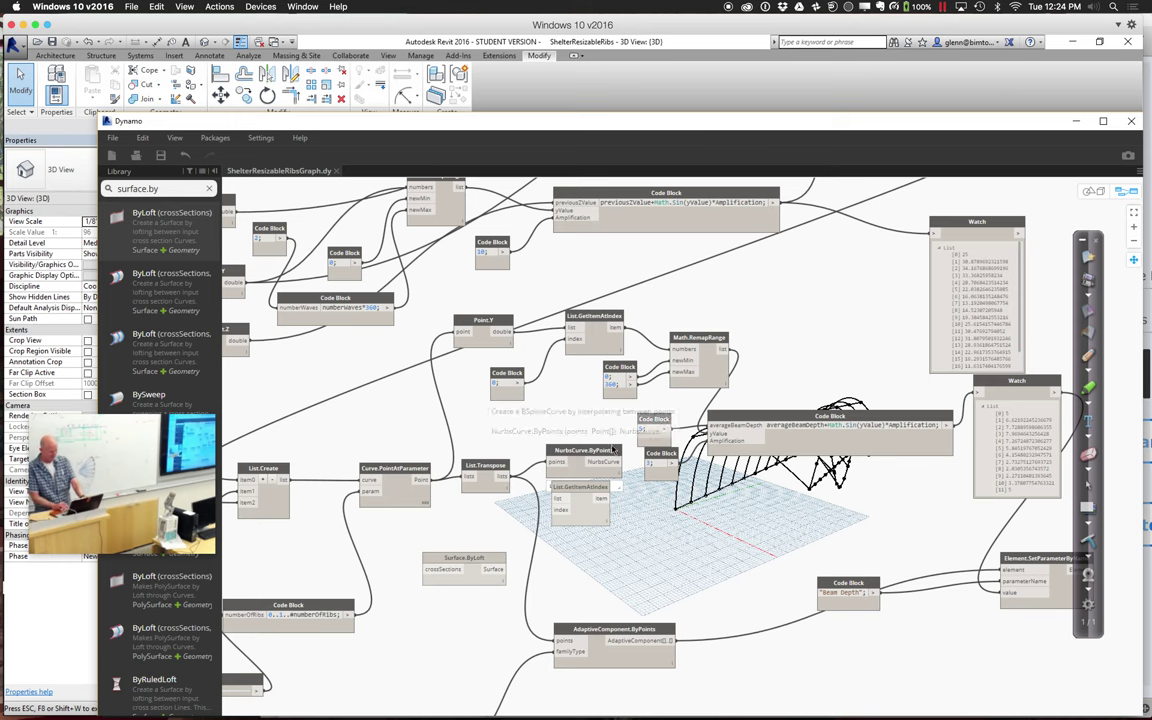
{"action": "left_click_drag", "start_coordinate": [597, 453], "coordinate": [811, 677]}
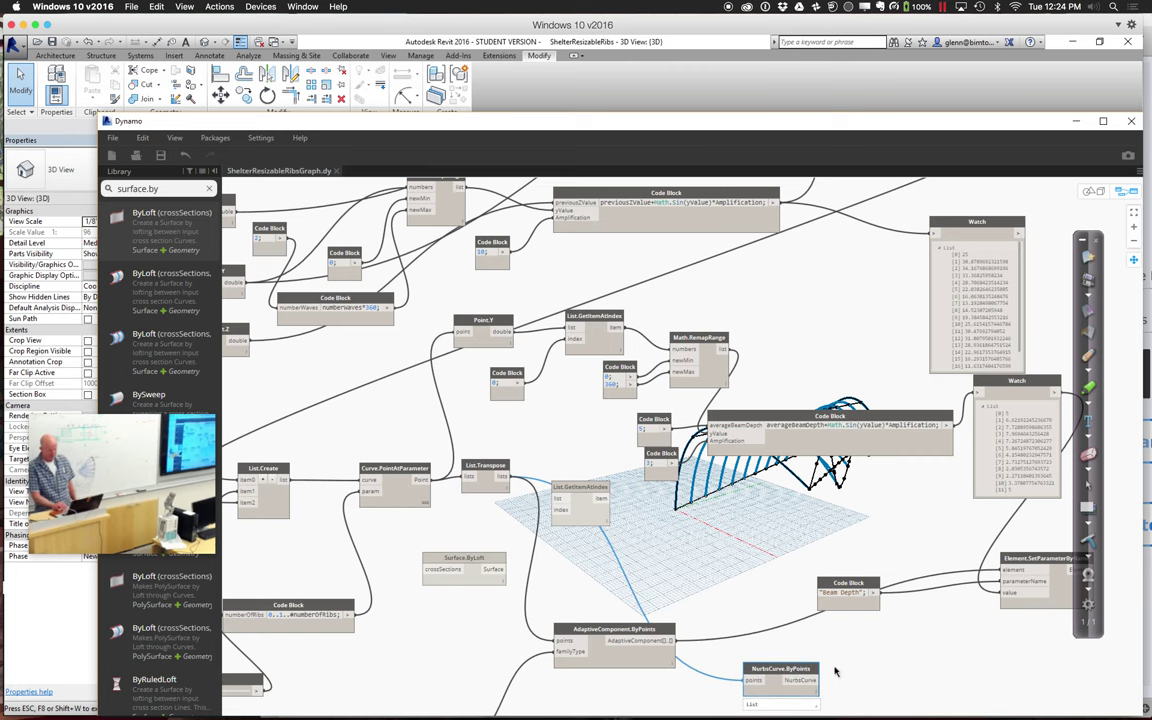
{"action": "left_click", "coordinate": [1133, 260]}
{"action": "left_click_drag", "start_coordinate": [810, 513], "coordinate": [767, 450]}
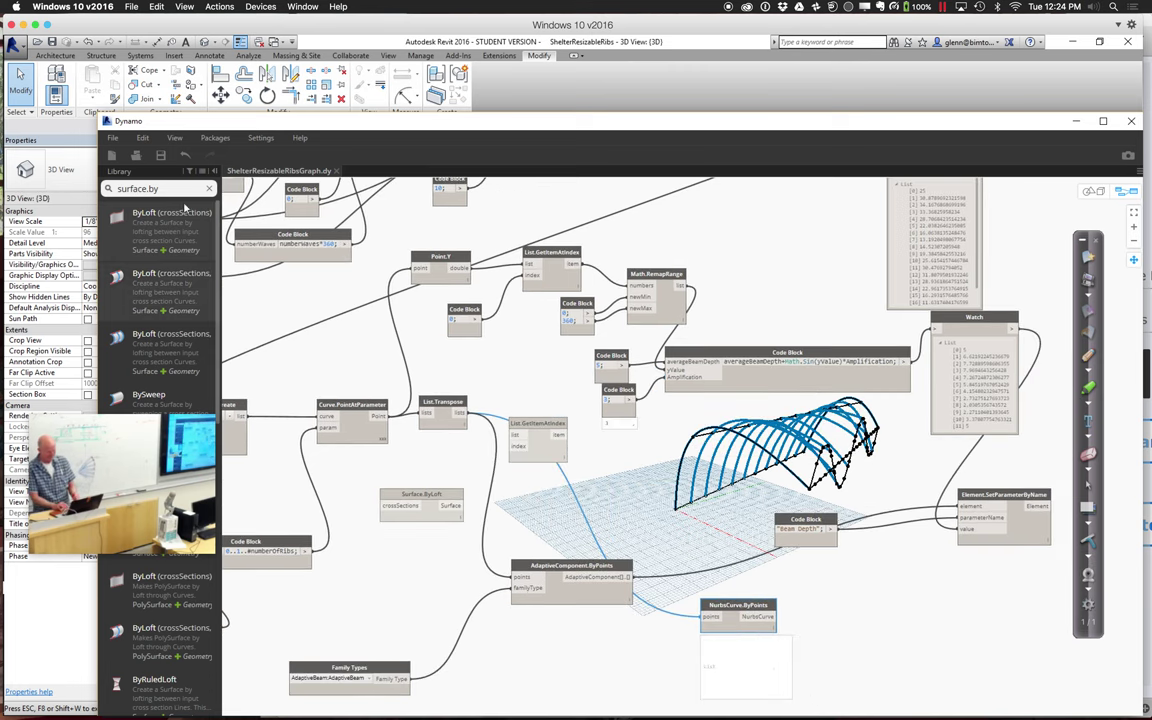
Step: Find "curve.point" in the node library, add Curve.PointAtParameter beside the moved NurbsCurve.ByPoints, and wire the NurbsCurve output into its curve input
{"action": "left_click_drag", "start_coordinate": [177, 192], "coordinate": [68, 188]}
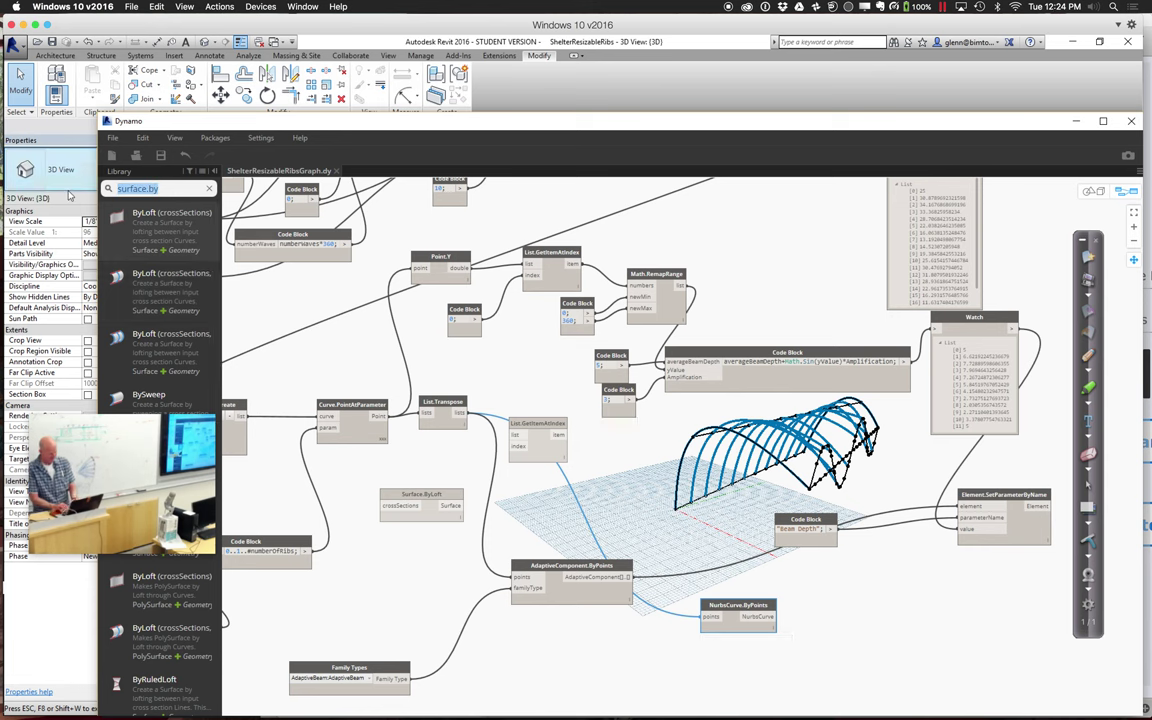
{"action": "type", "text": "curve.point"}
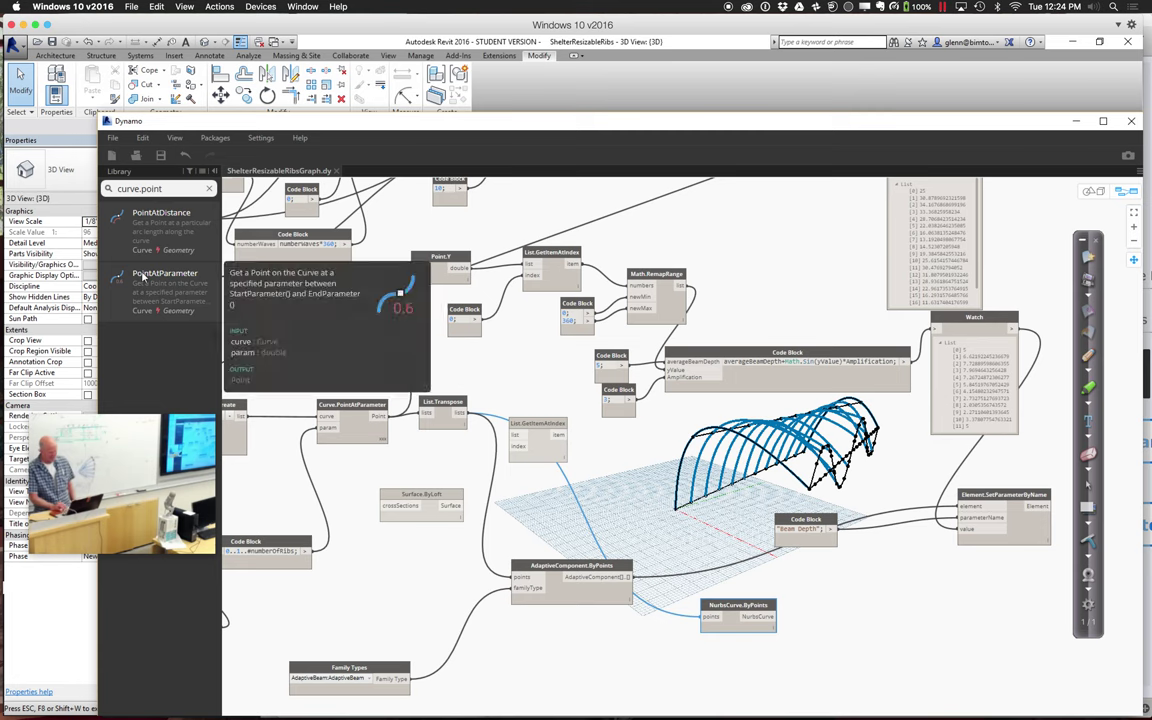
{"action": "left_click", "coordinate": [142, 276]}
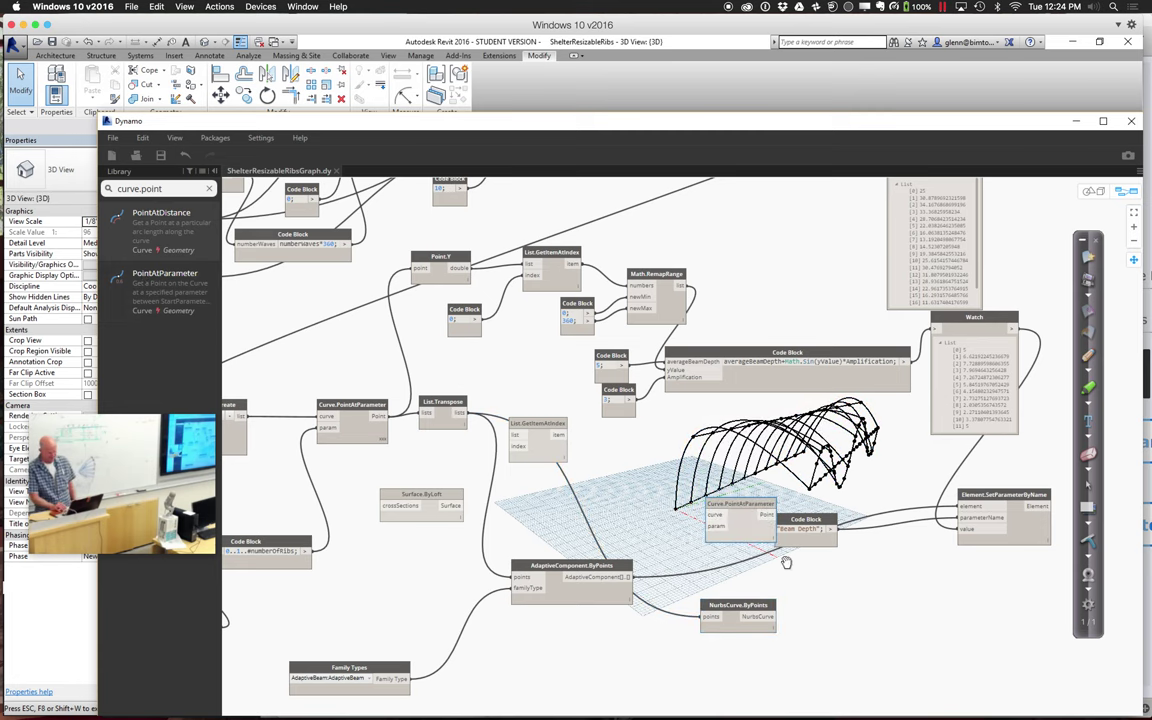
{"action": "scroll", "coordinate": [786, 563], "scroll_direction": "down", "scroll_amount": 3}
{"action": "scroll", "coordinate": [771, 548], "scroll_direction": "up", "scroll_amount": 3}
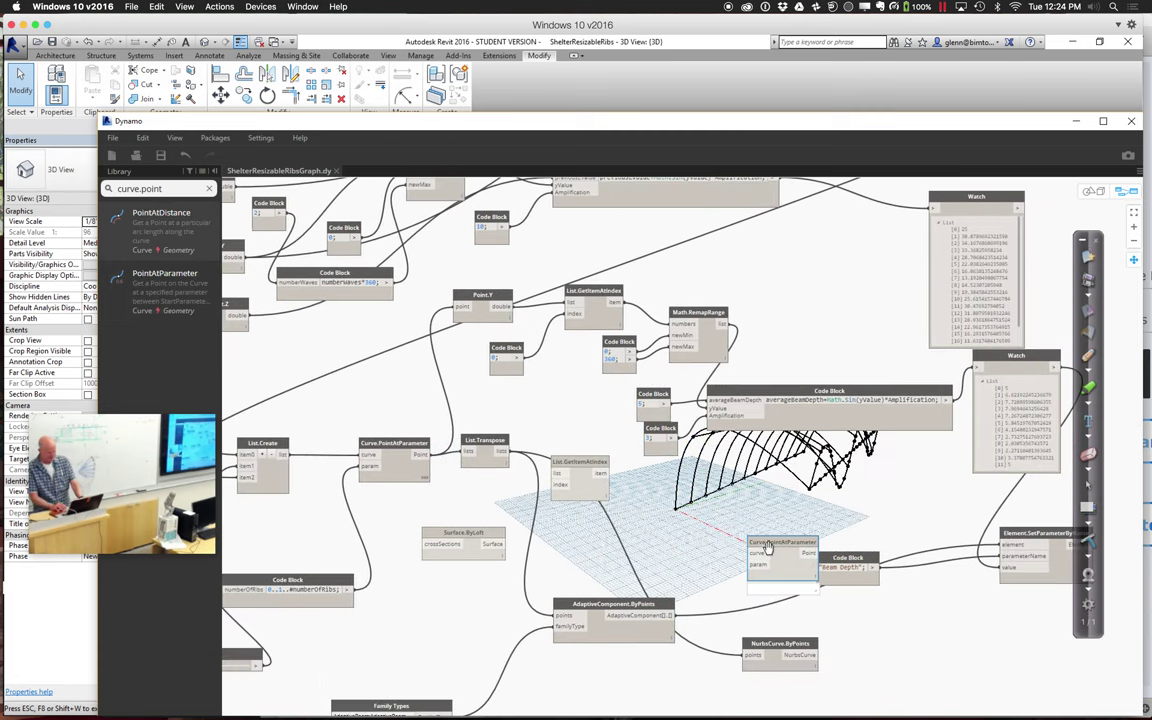
{"action": "left_click_drag", "start_coordinate": [766, 548], "coordinate": [898, 651]}
{"action": "left_click", "coordinate": [818, 655]}
{"action": "left_click", "coordinate": [862, 652]}
Step: Add a code block containing 0.1..#NumberOfPanelPoints below NurbsCurve.ByPoints and wire its output into the param input of the new Curve.PointAtParameter
{"action": "double_click", "coordinate": [776, 695]}
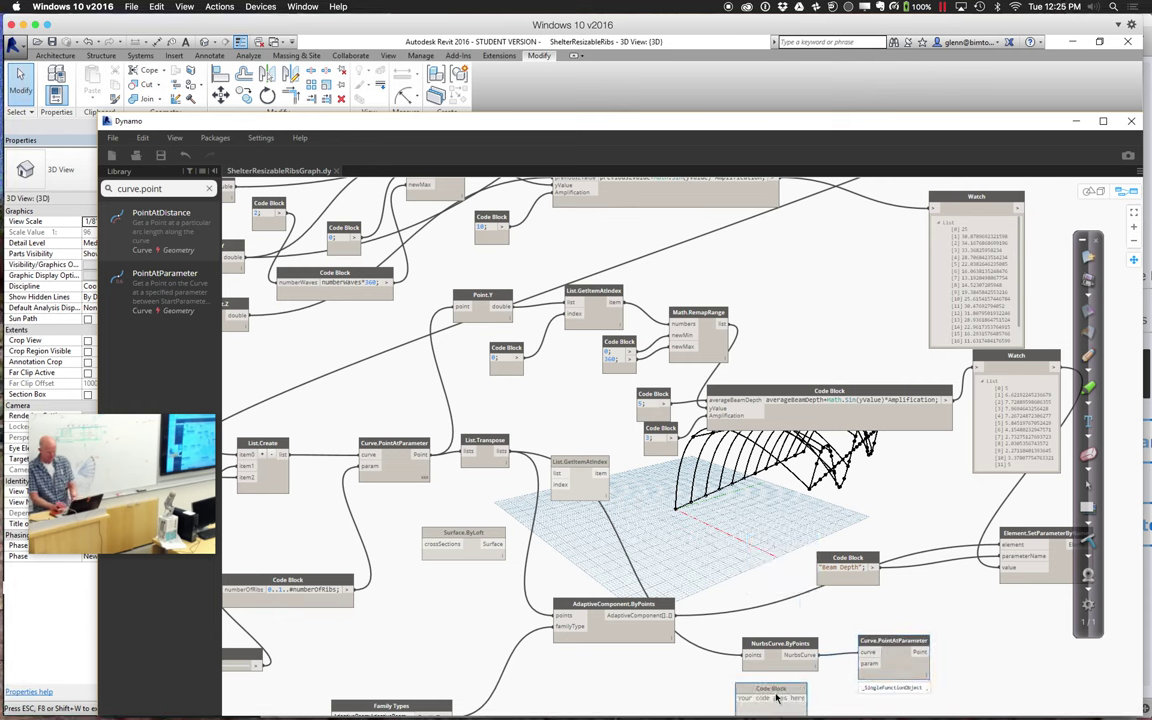
{"action": "type", "text": "0"}
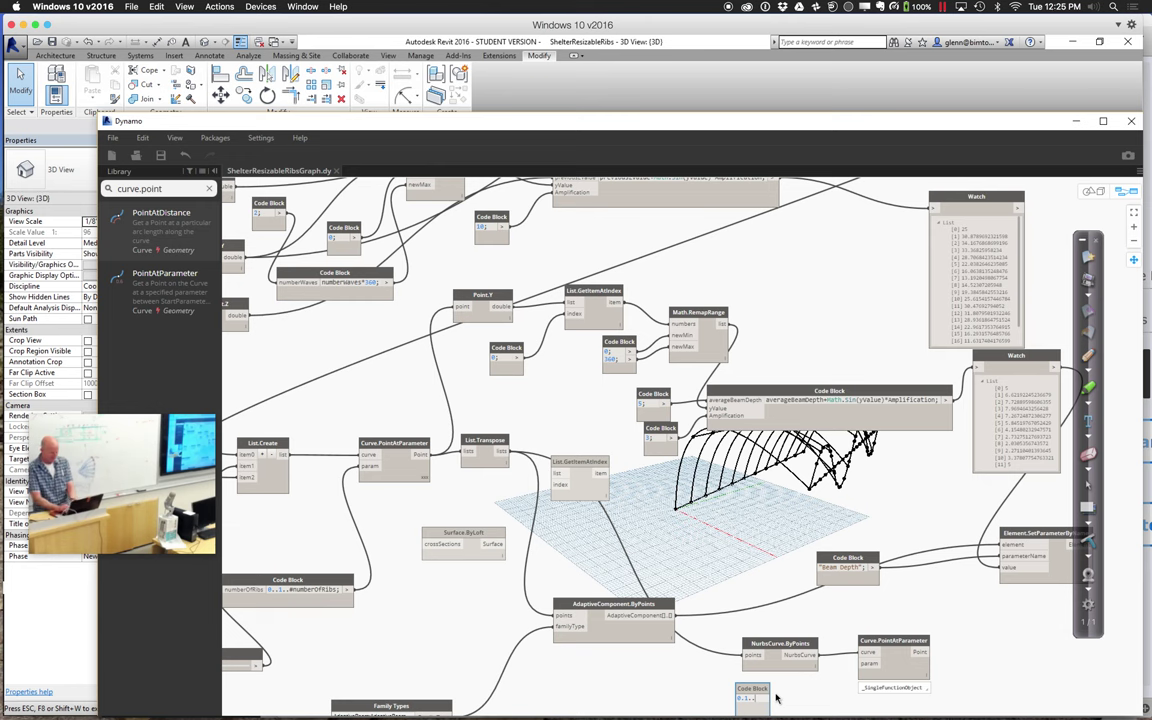
{"action": "type", "text": "..1..#numberOf"}
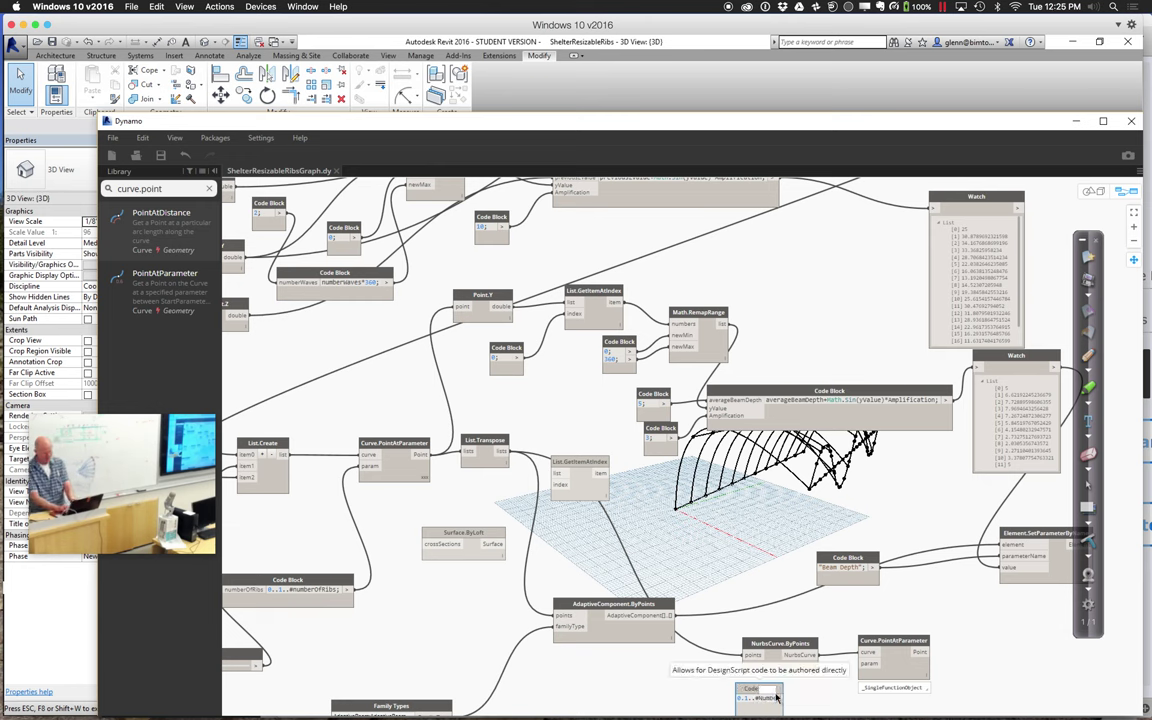
{"action": "type", "text": "Panels"}
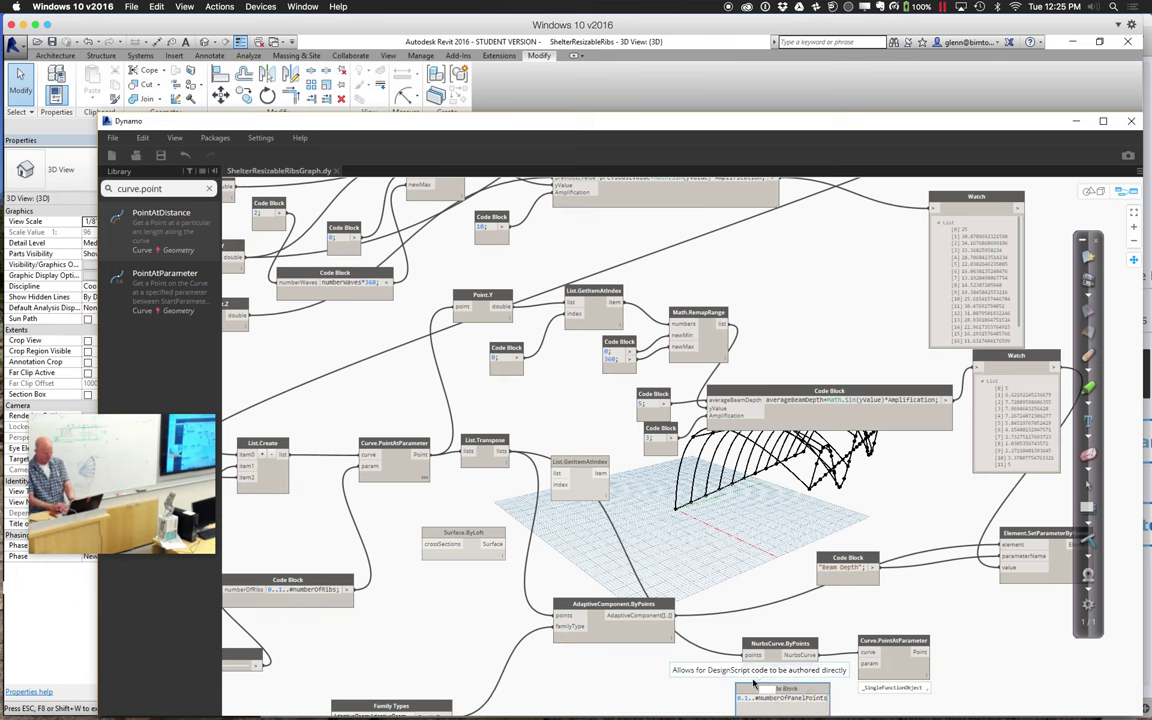
{"action": "left_click", "coordinate": [666, 689]}
{"action": "left_click_drag", "start_coordinate": [770, 693], "coordinate": [594, 683]}
{"action": "left_click_drag", "start_coordinate": [729, 688], "coordinate": [748, 656]}
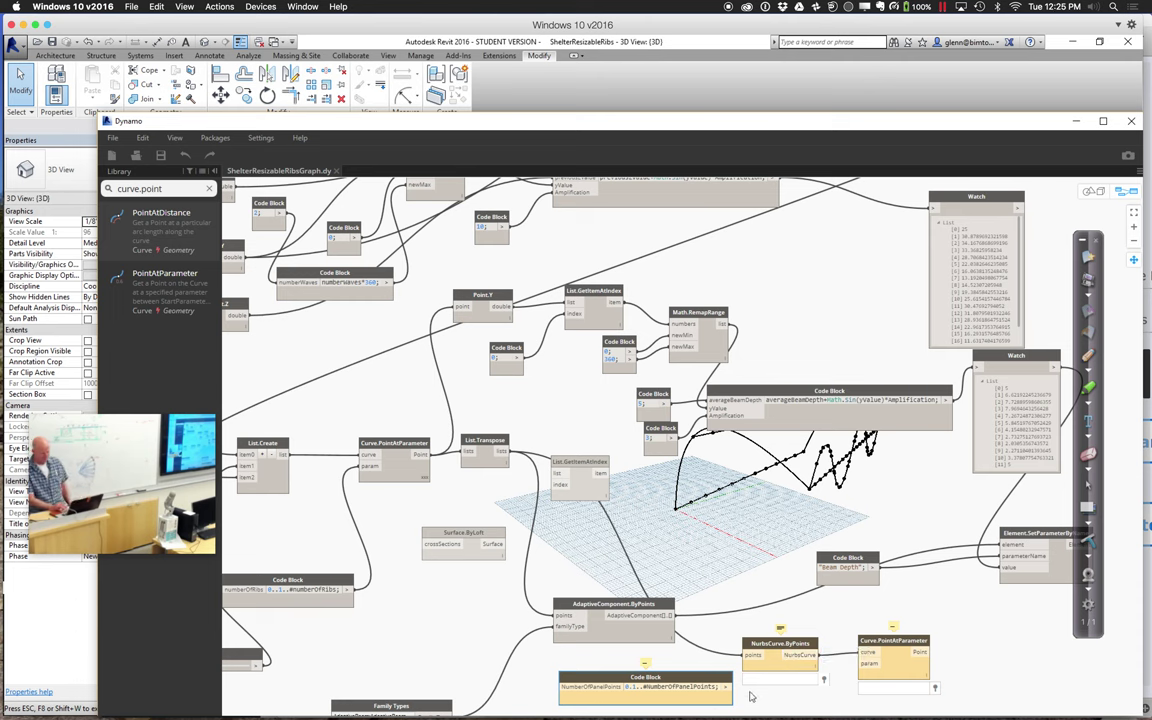
{"action": "left_click_drag", "start_coordinate": [733, 690], "coordinate": [868, 672]}
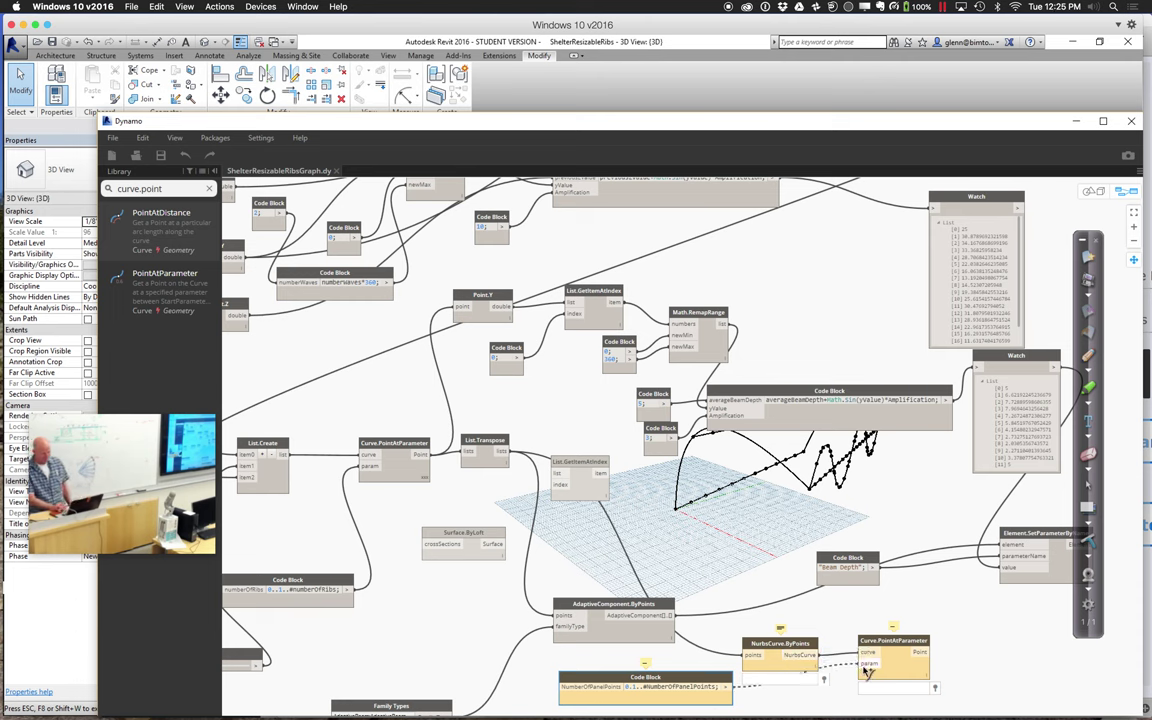
{"action": "left_click_drag", "start_coordinate": [685, 686], "coordinate": [718, 700]}
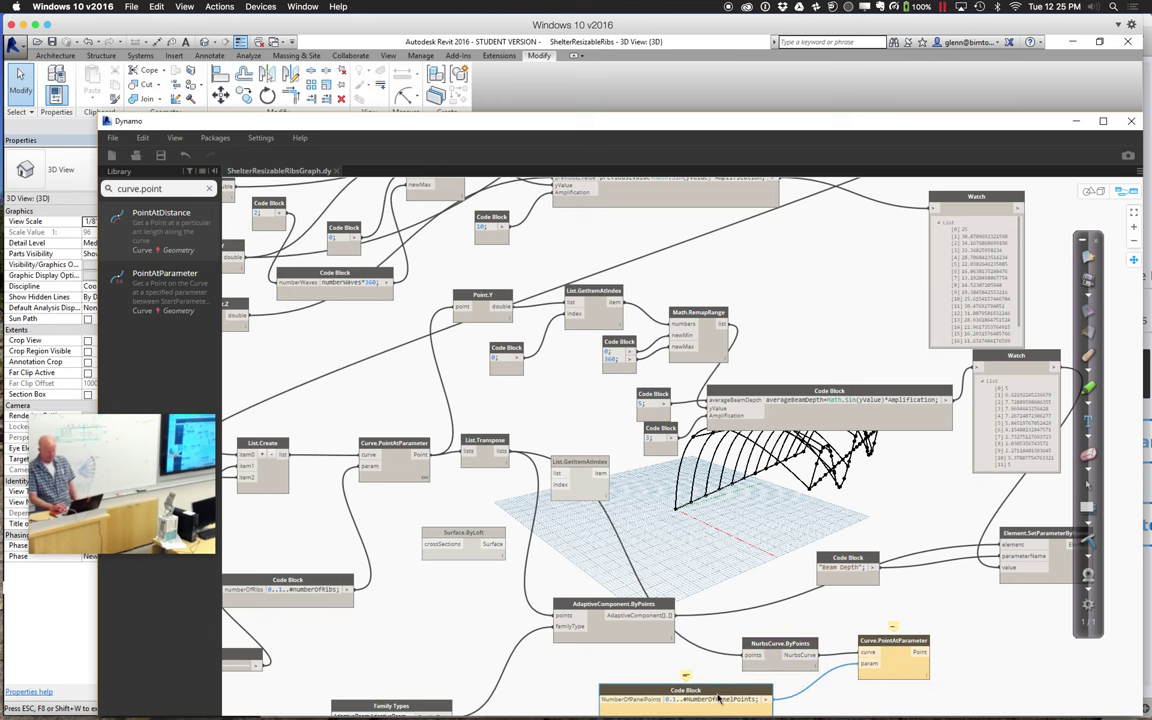
Step: Add a code block with the value 8 and wire it into the NumberOfPanelPoints input of the range code block
{"action": "double_click", "coordinate": [552, 703]}
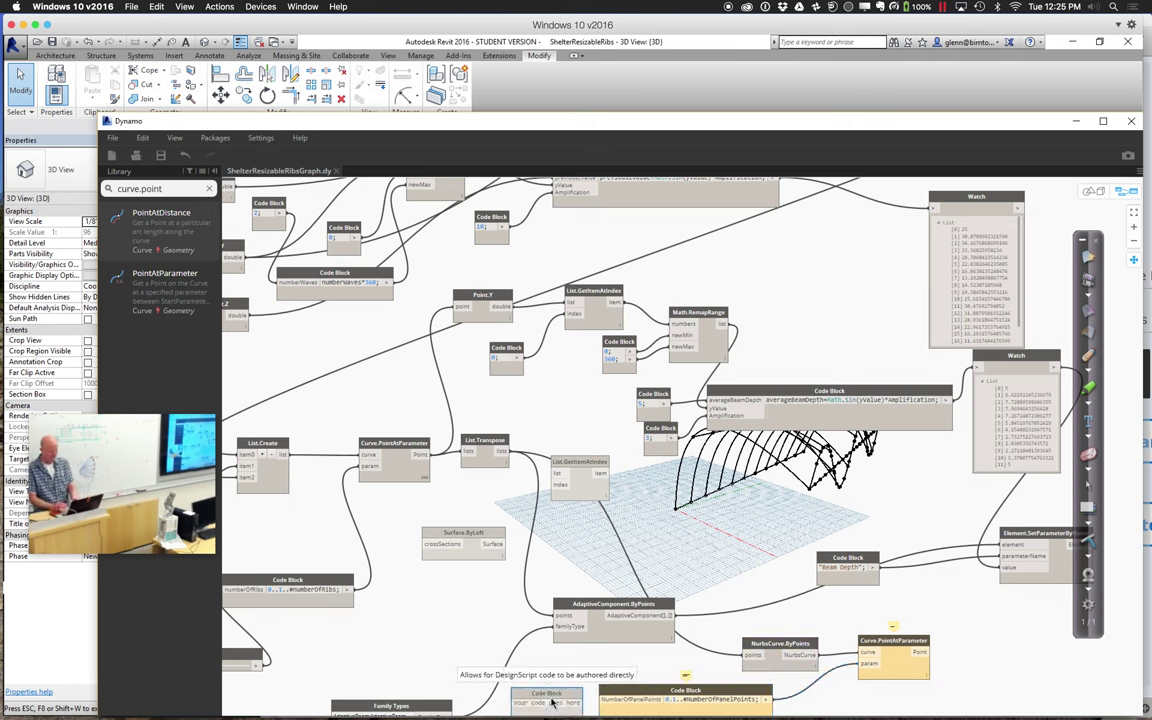
{"action": "type", "text": "0.."}
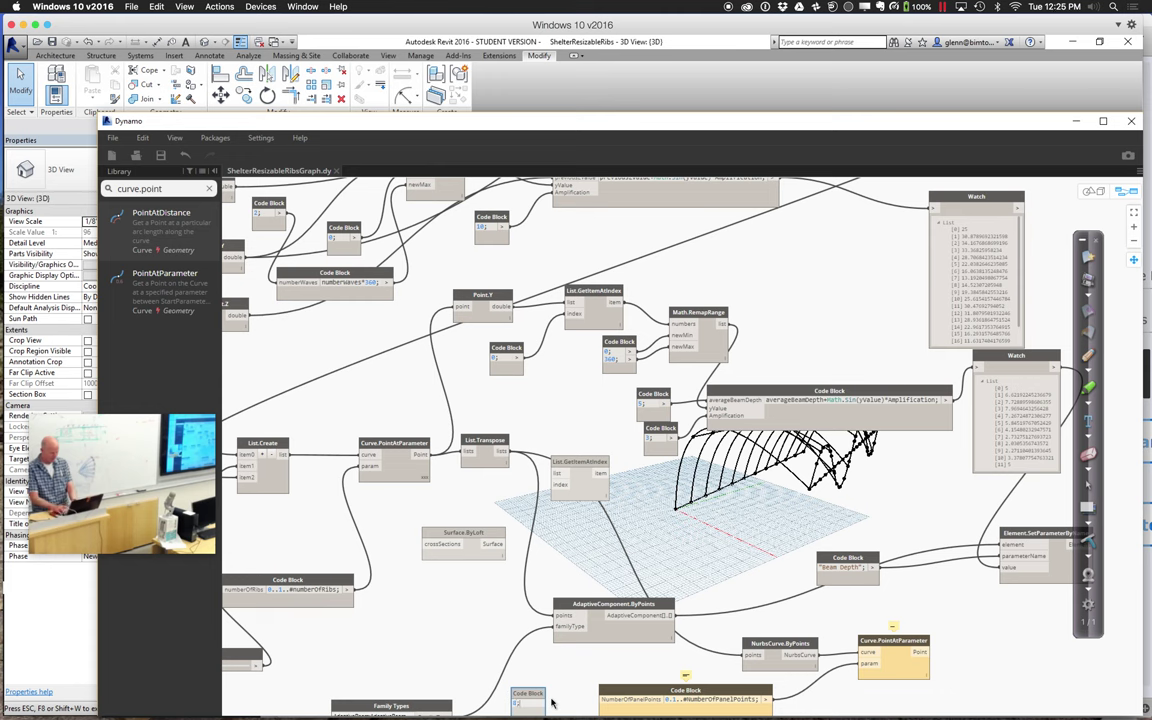
{"action": "left_click", "coordinate": [541, 704]}
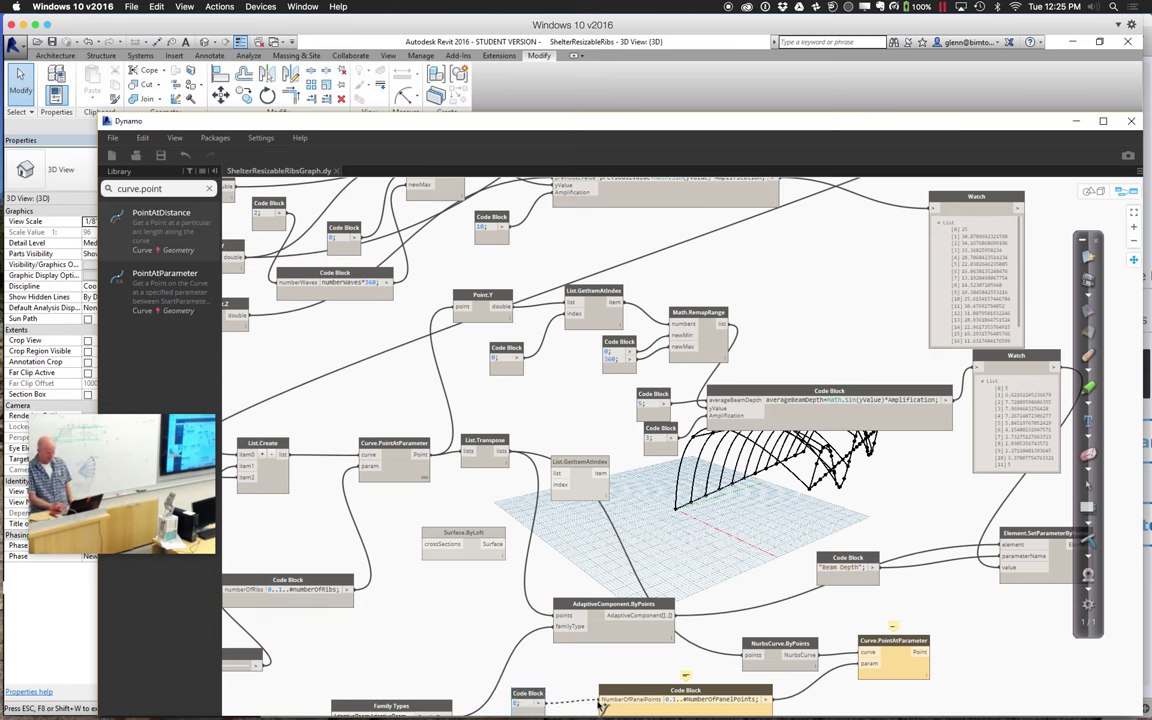
{"action": "left_click", "coordinate": [604, 704]}
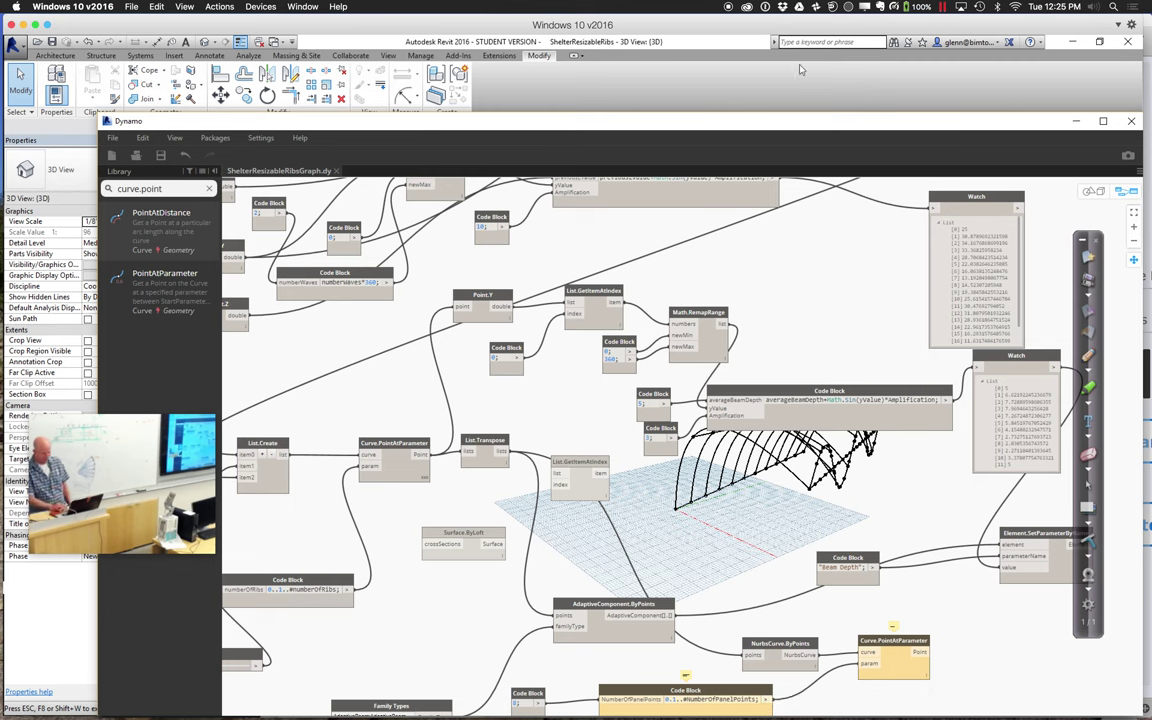
Step: Move the Dynamo window up to expose the lower nodes and shift the ribs' NurbsCurve.ByPoints node slightly upward
{"action": "left_click_drag", "start_coordinate": [794, 122], "coordinate": [776, 51]}
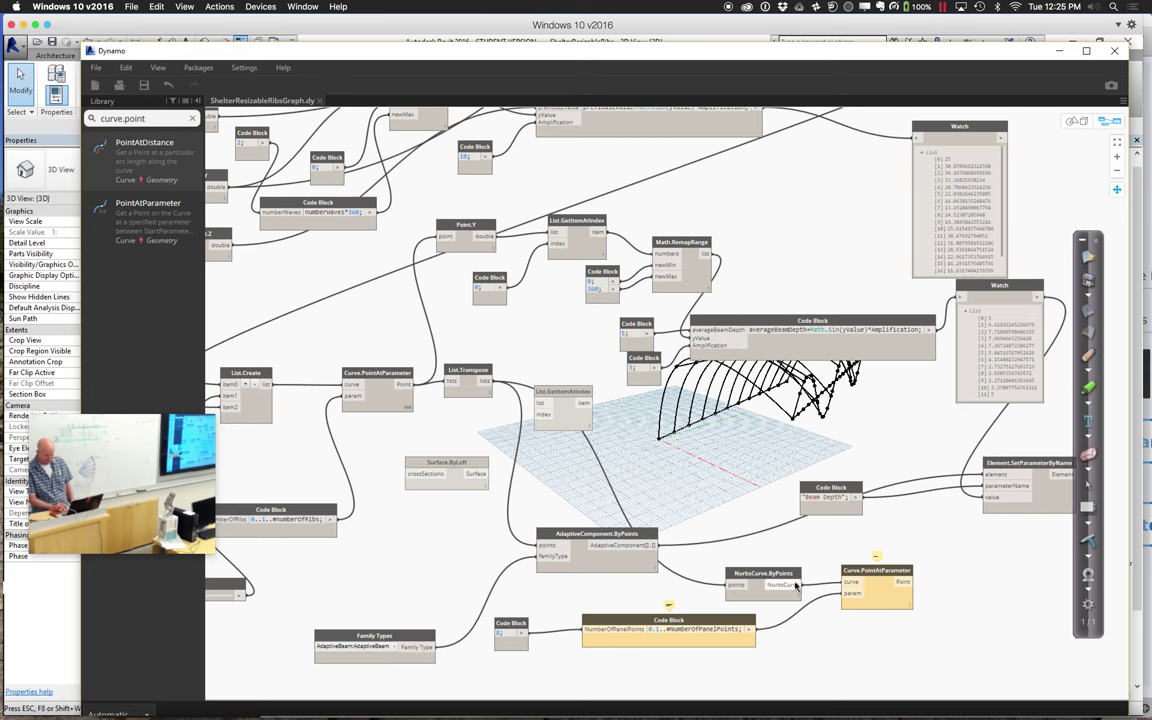
{"action": "left_click_drag", "start_coordinate": [801, 584], "coordinate": [828, 562]}
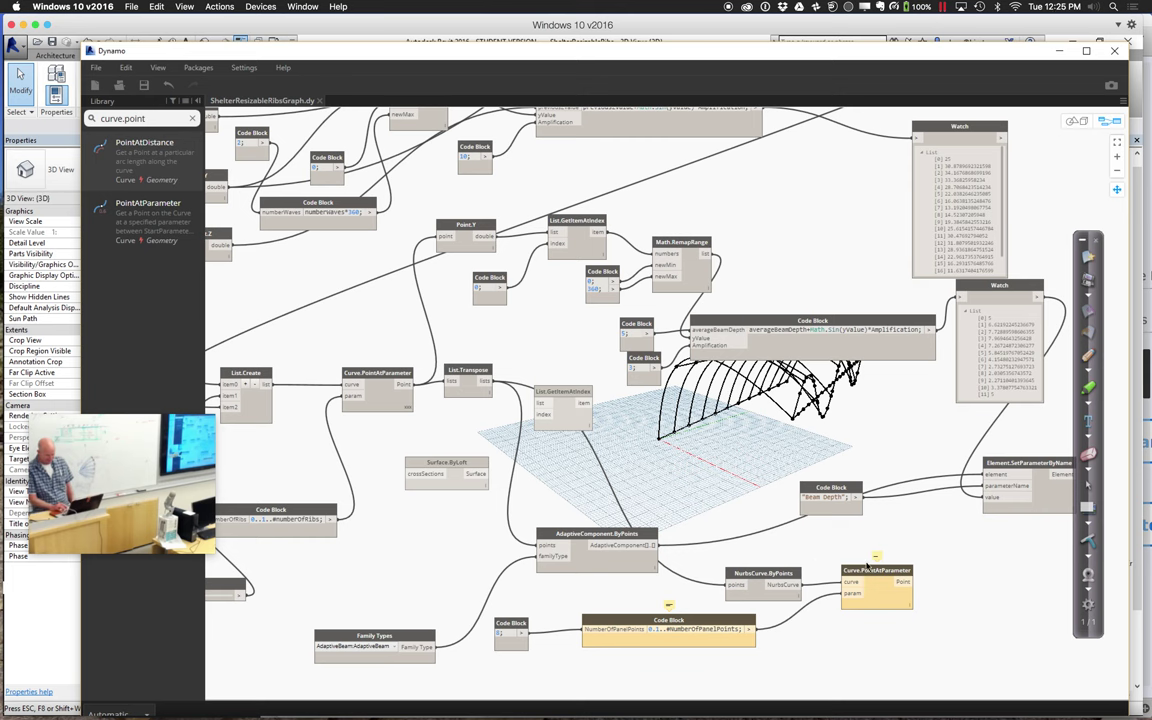
{"action": "right_click", "coordinate": [874, 575]}
{"action": "key", "text": "Escape"}
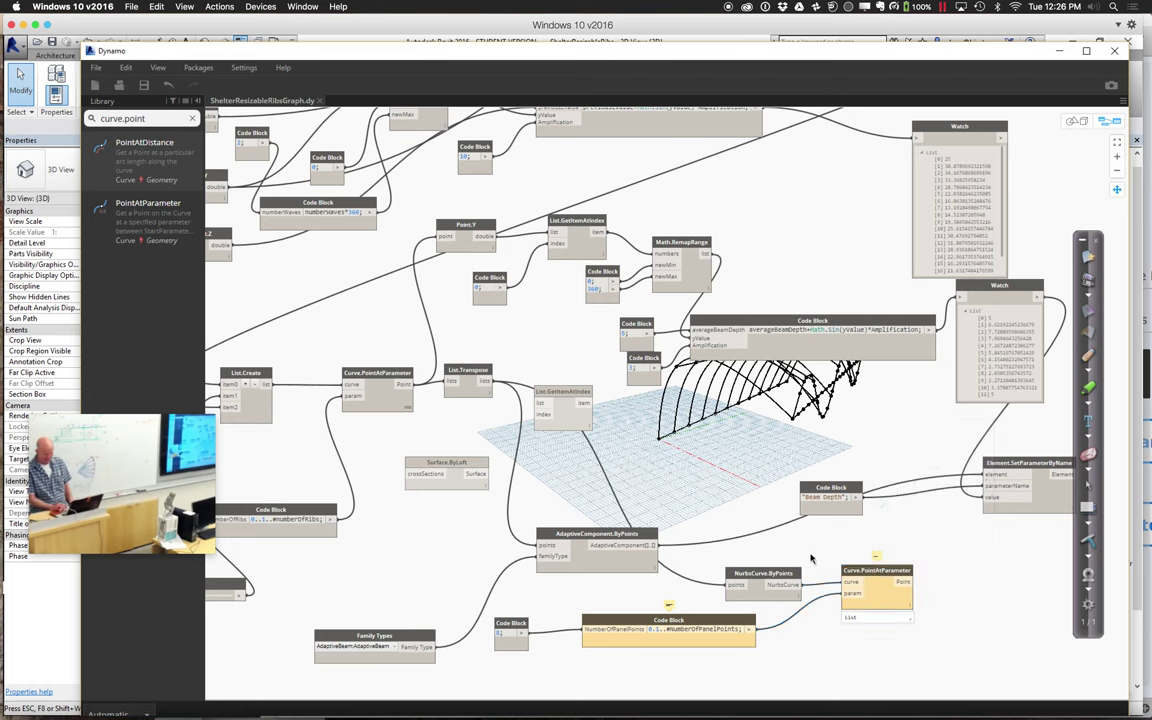
{"action": "left_click_drag", "start_coordinate": [780, 576], "coordinate": [767, 564]}
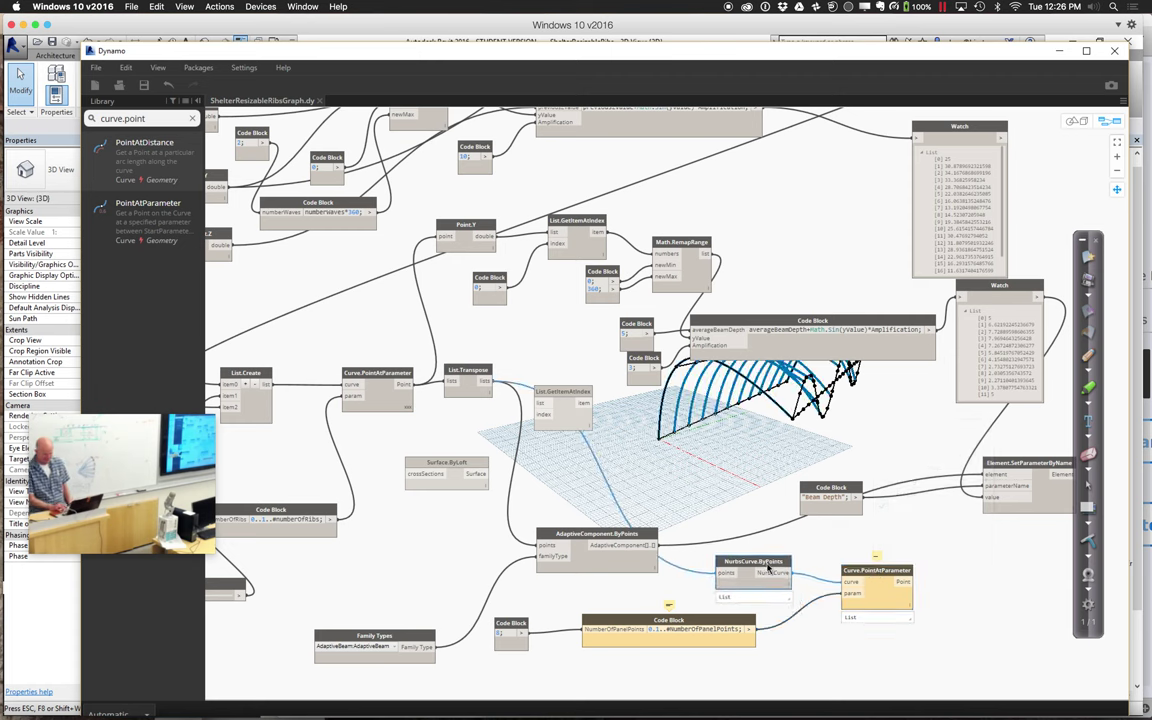
Step: Set the lacing of the new Curve.PointAtParameter node to Cross Product
{"action": "right_click", "coordinate": [910, 606]}
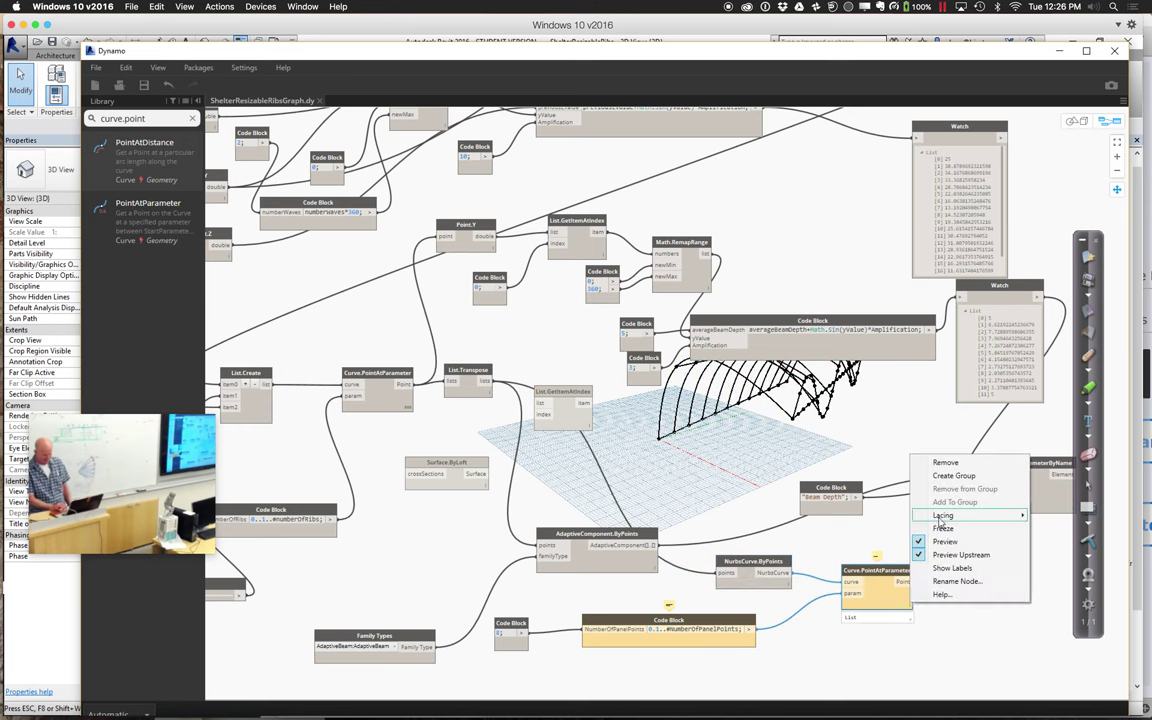
{"action": "mouse_move", "coordinate": [942, 516]}
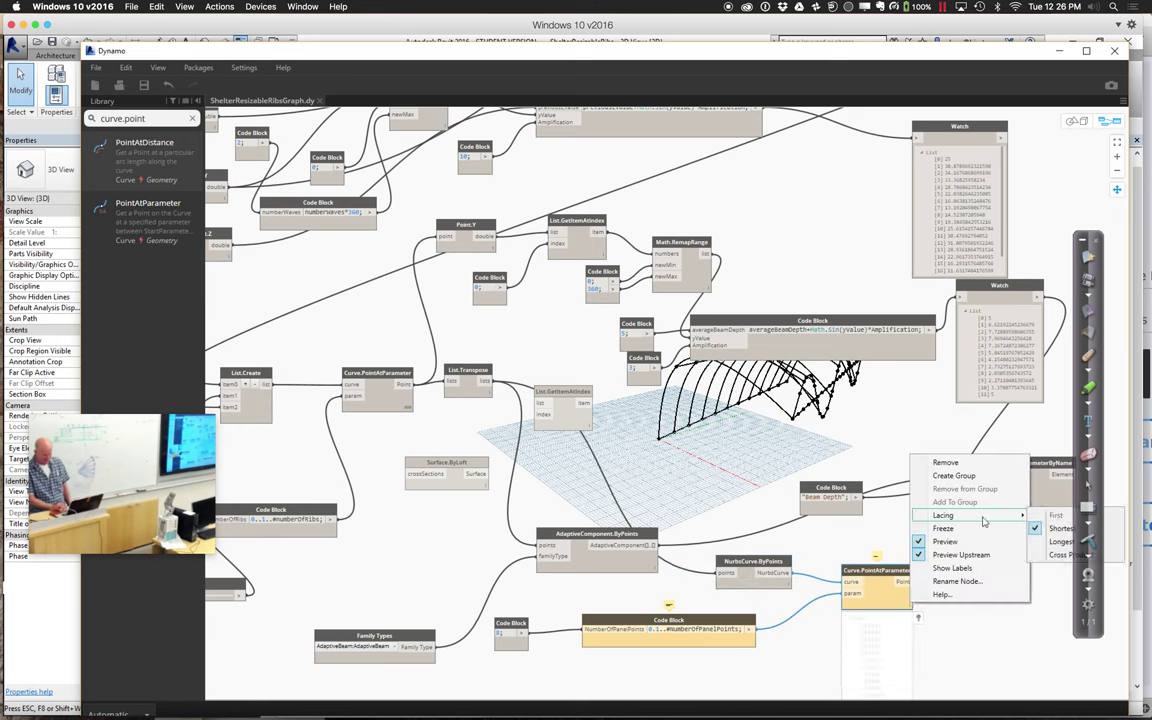
{"action": "left_click", "coordinate": [1058, 553]}
{"action": "left_click", "coordinate": [957, 632]}
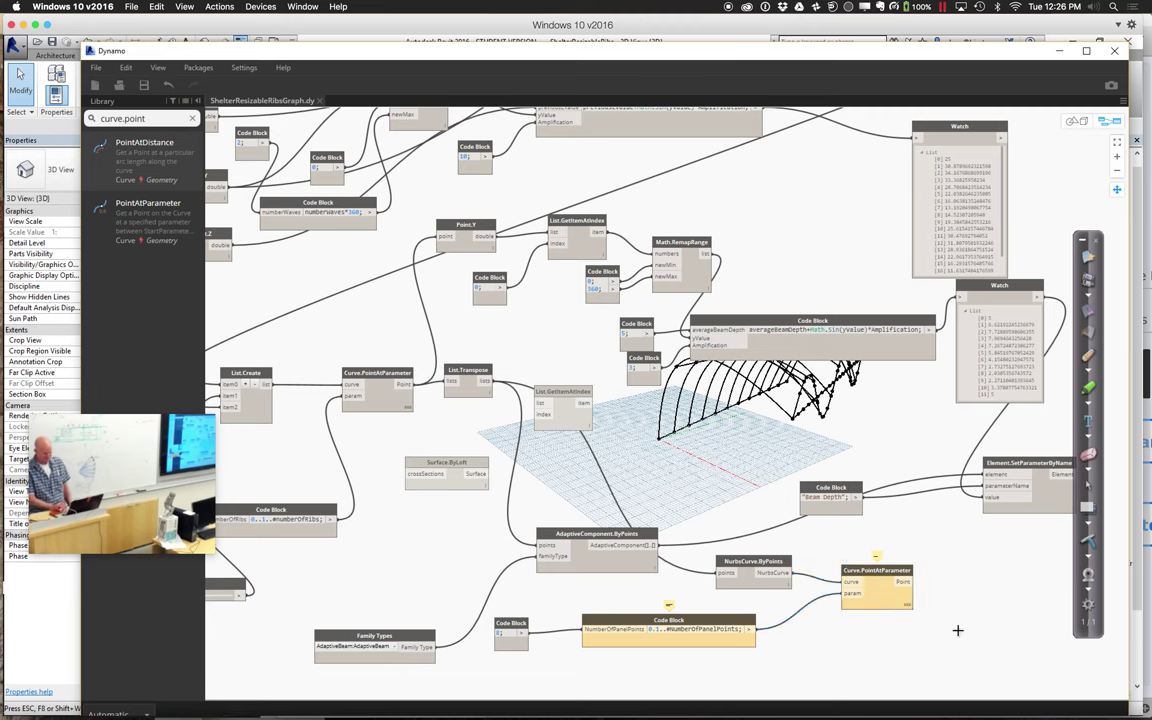
Step: Correct the panel-point range code block to 0..1..#NumberOfPanelPoints and reconnect NurbsCurve.ByPoints to the curve input of the new Curve.PointAtParameter
{"action": "left_click_drag", "start_coordinate": [720, 625], "coordinate": [741, 629]}
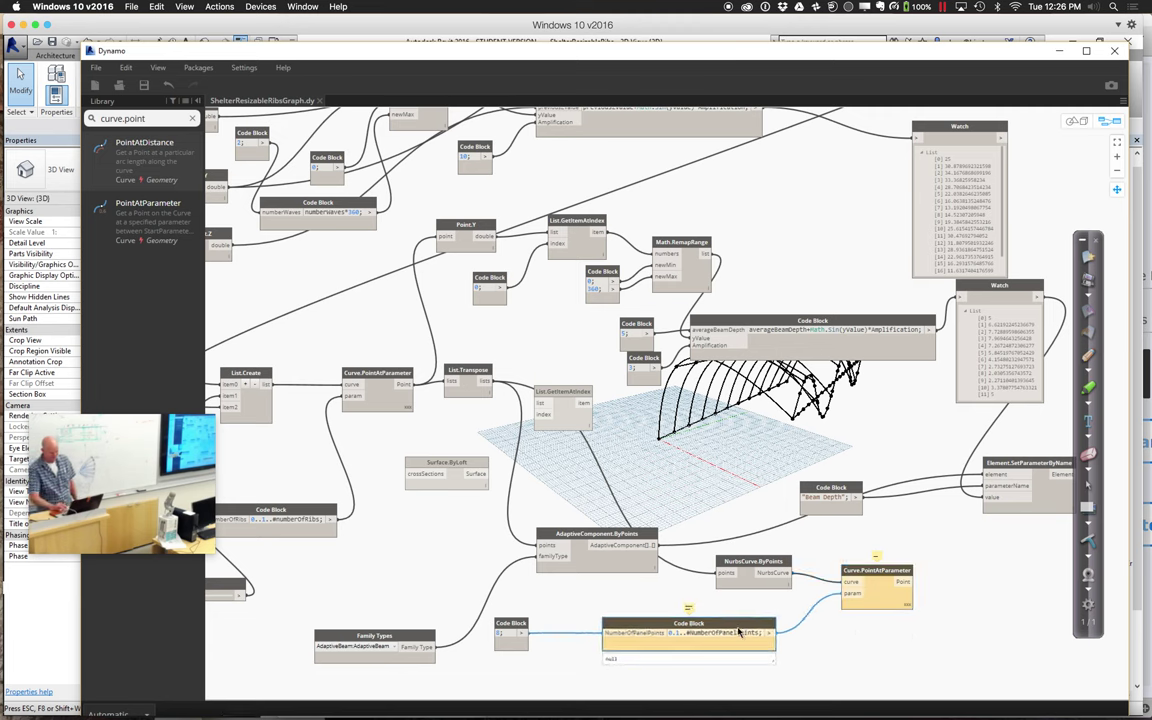
{"action": "left_click_drag", "start_coordinate": [838, 584], "coordinate": [705, 643]}
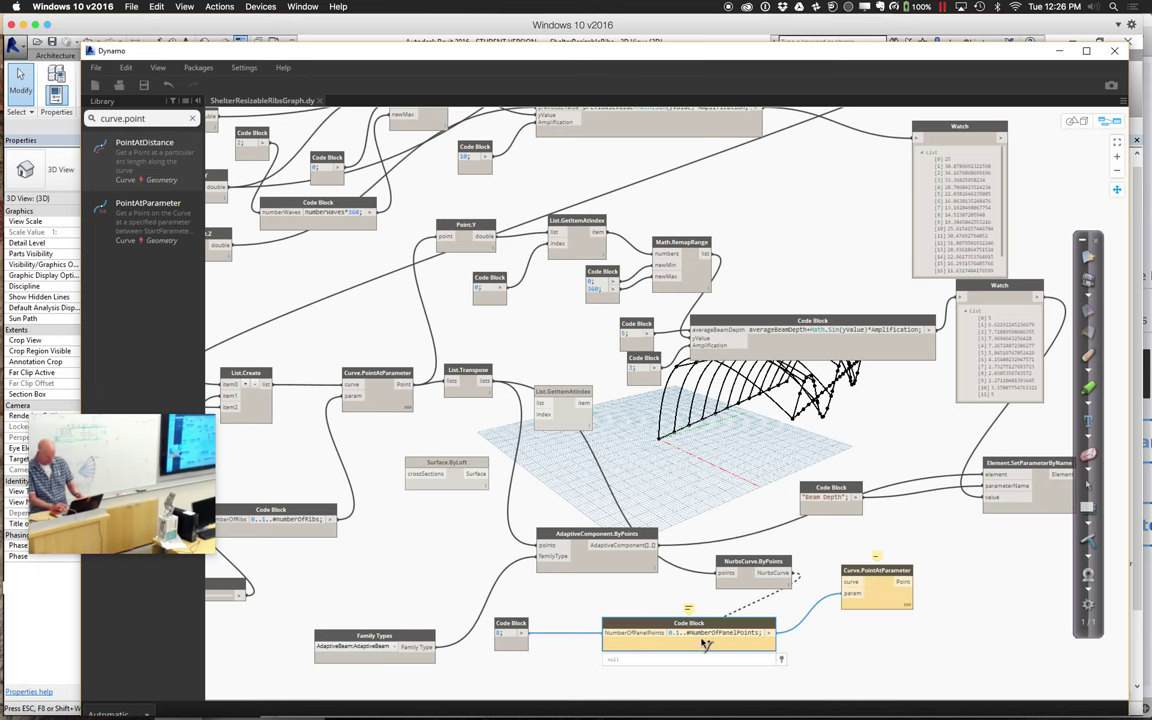
{"action": "left_click", "coordinate": [676, 636]}
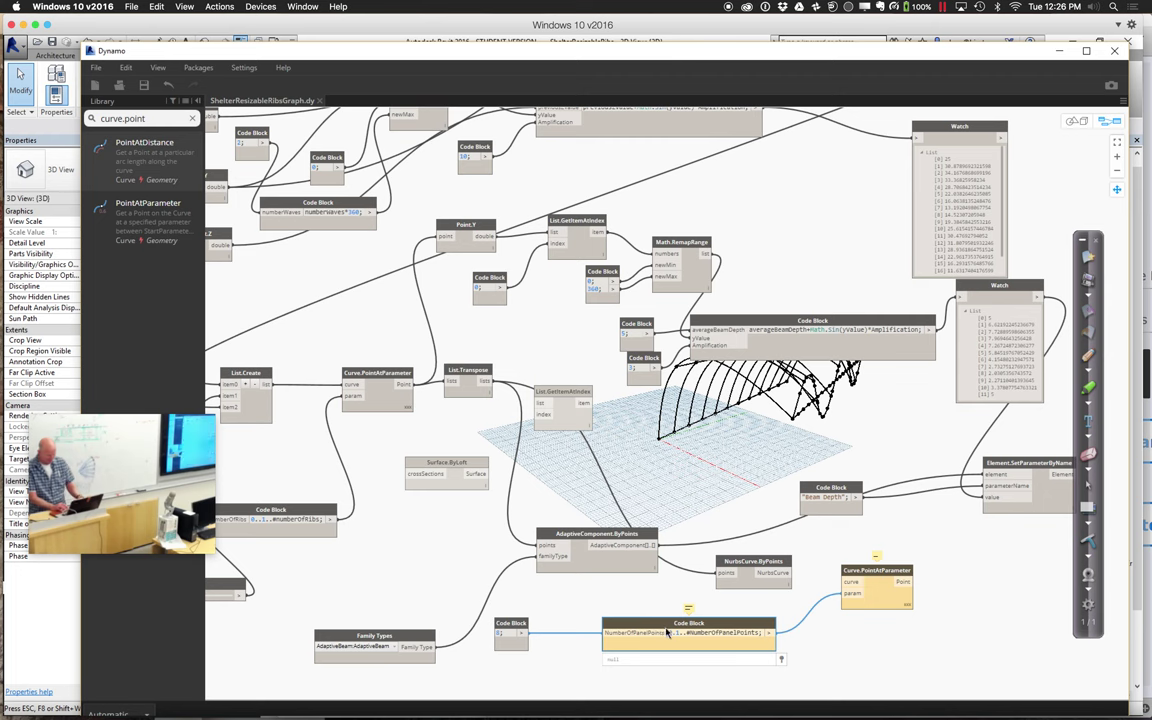
{"action": "type", "text": "."}
{"action": "left_click", "coordinate": [605, 612]}
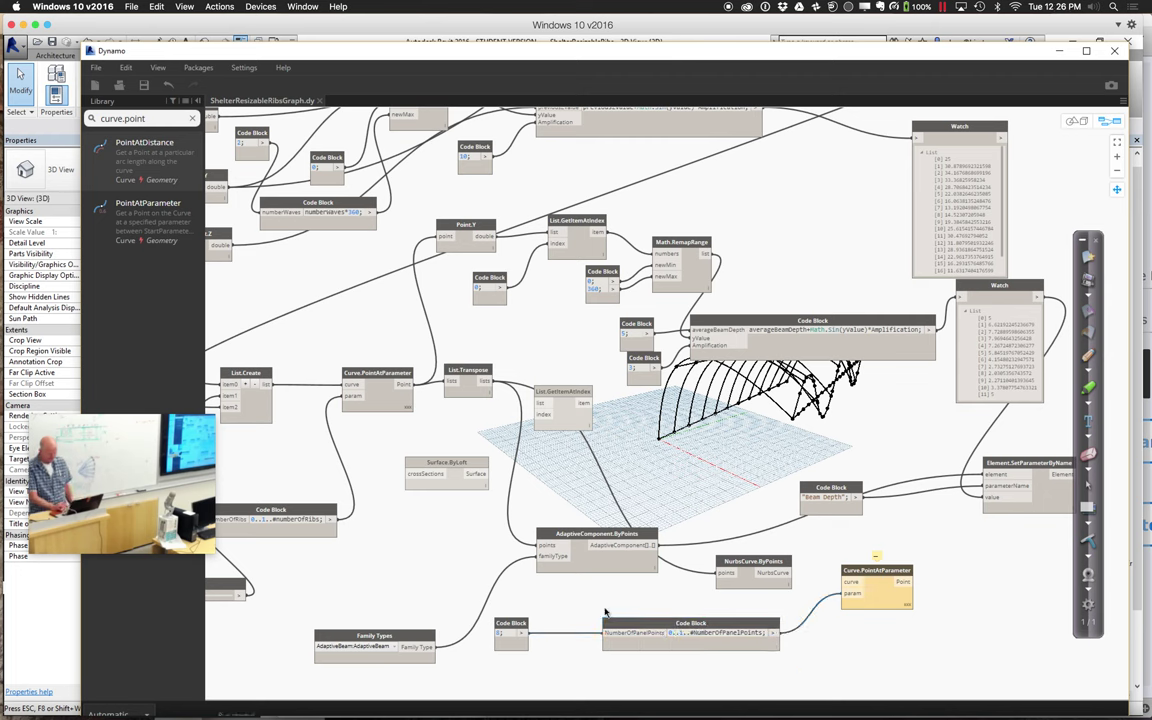
{"action": "left_click", "coordinate": [846, 582]}
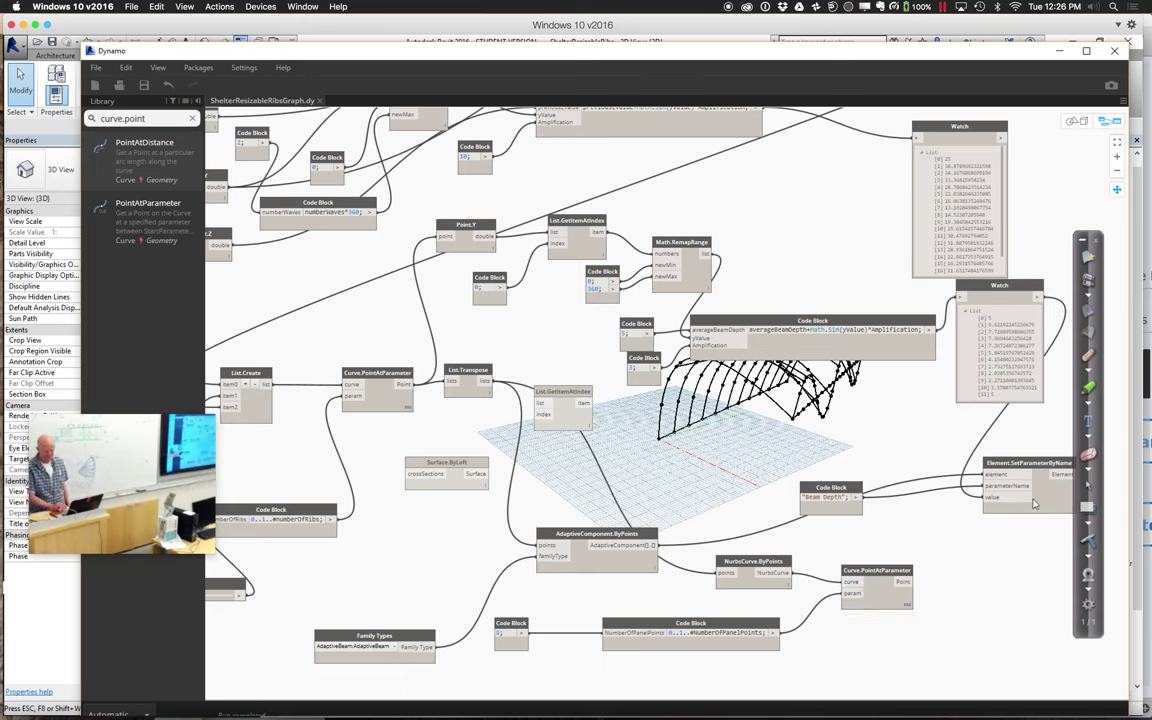
Step: Add a Quads from Rectangular Grid node beside the new Curve.PointAtParameter and wire the Point output into its Point List input
{"action": "middle_click_drag", "start_coordinate": [862, 261], "coordinate": [637, 190]}
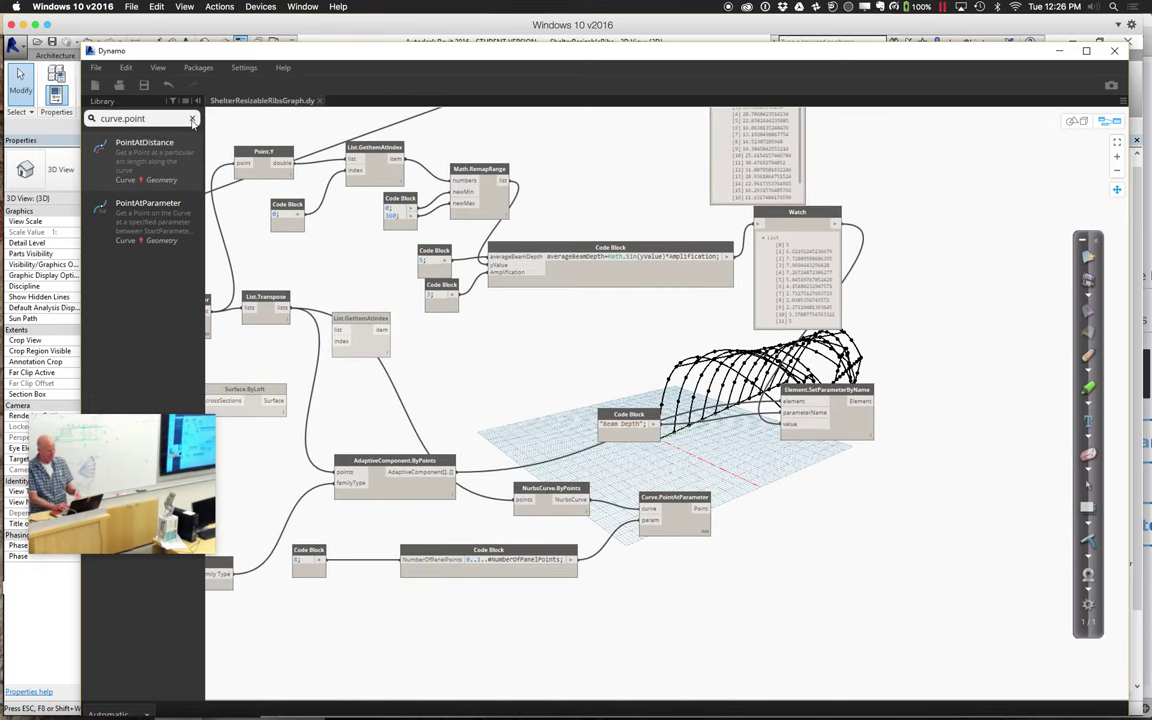
{"action": "left_click", "coordinate": [193, 119]}
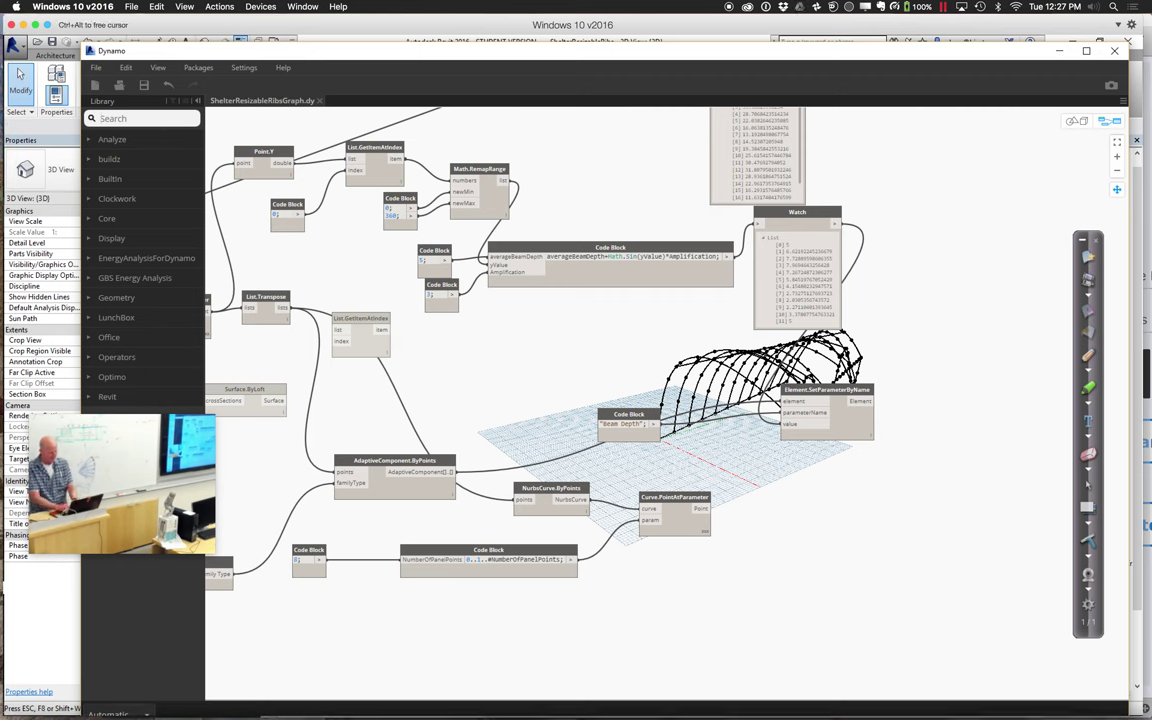
{"action": "type", "text": "quad"}
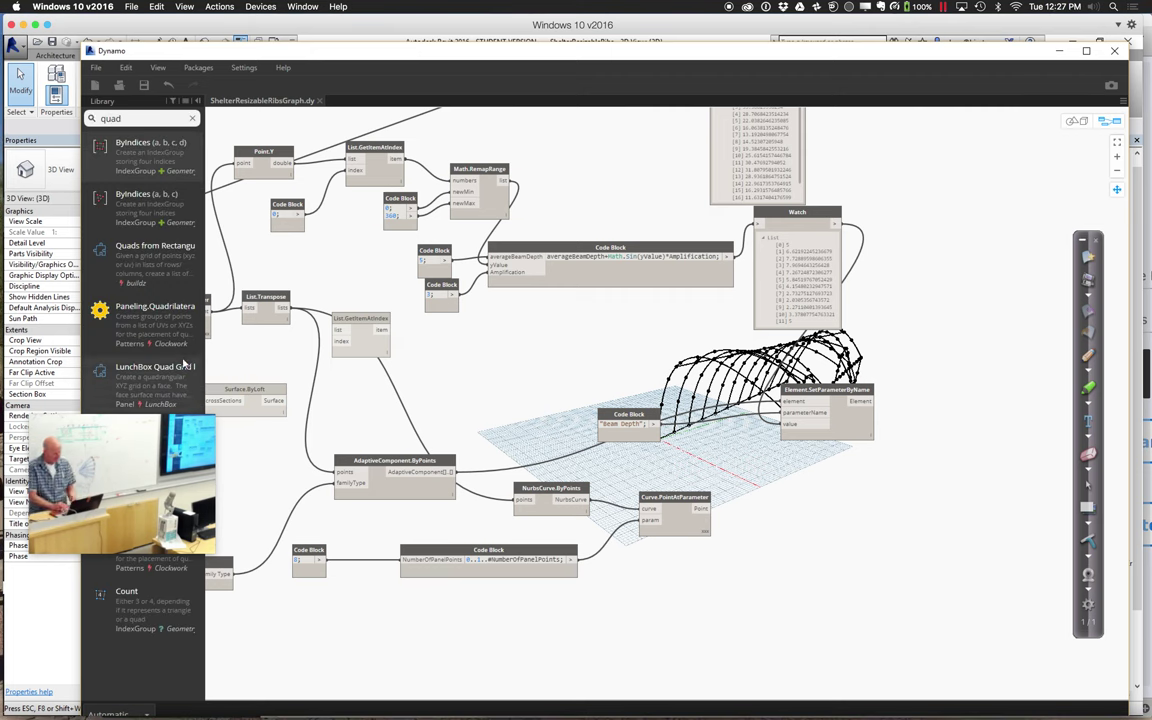
{"action": "left_click_drag", "start_coordinate": [150, 270], "coordinate": [702, 462]}
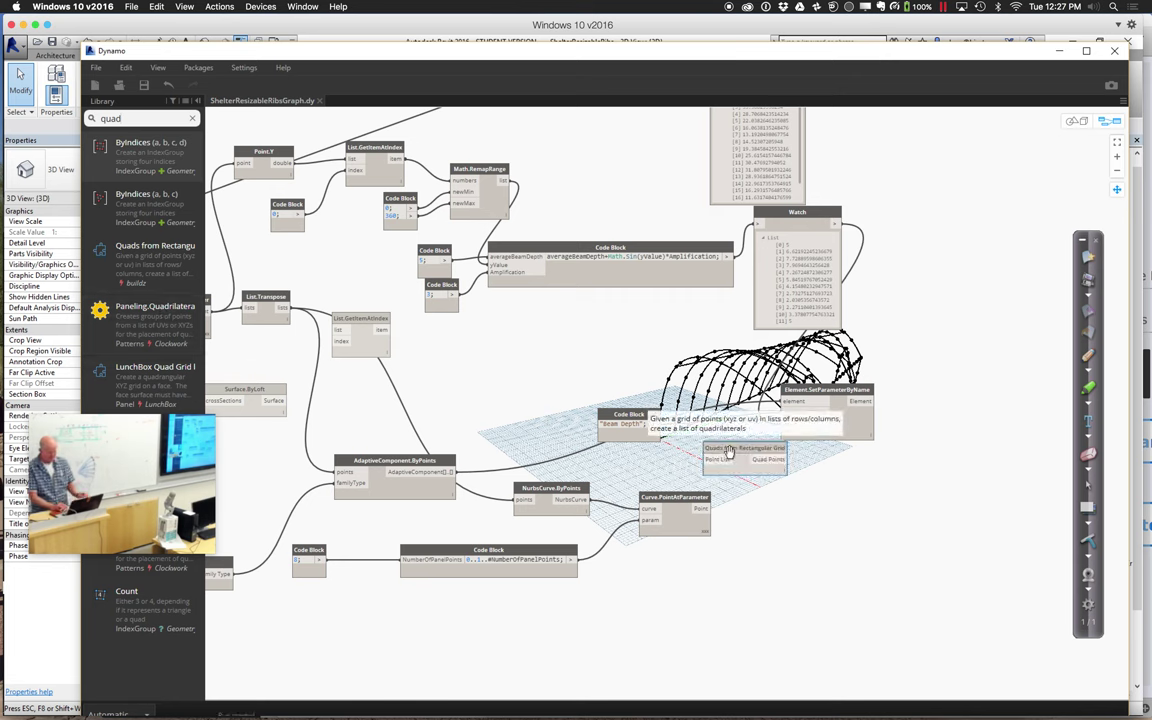
{"action": "left_click_drag", "start_coordinate": [728, 453], "coordinate": [798, 505]}
{"action": "left_click_drag", "start_coordinate": [703, 512], "coordinate": [772, 500]}
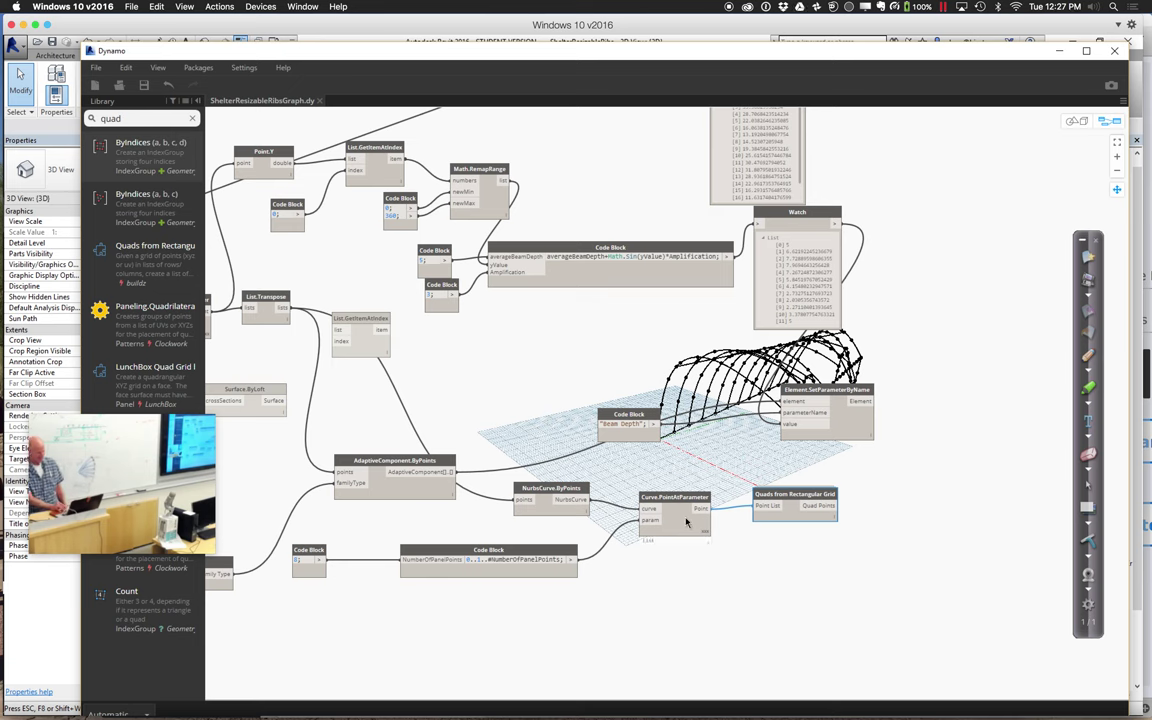
Step: Add a List.Flatten node after Quads from Rectangular Grid and wire the Quad Points output into its list input
{"action": "left_click_drag", "start_coordinate": [157, 122], "coordinate": [95, 124]}
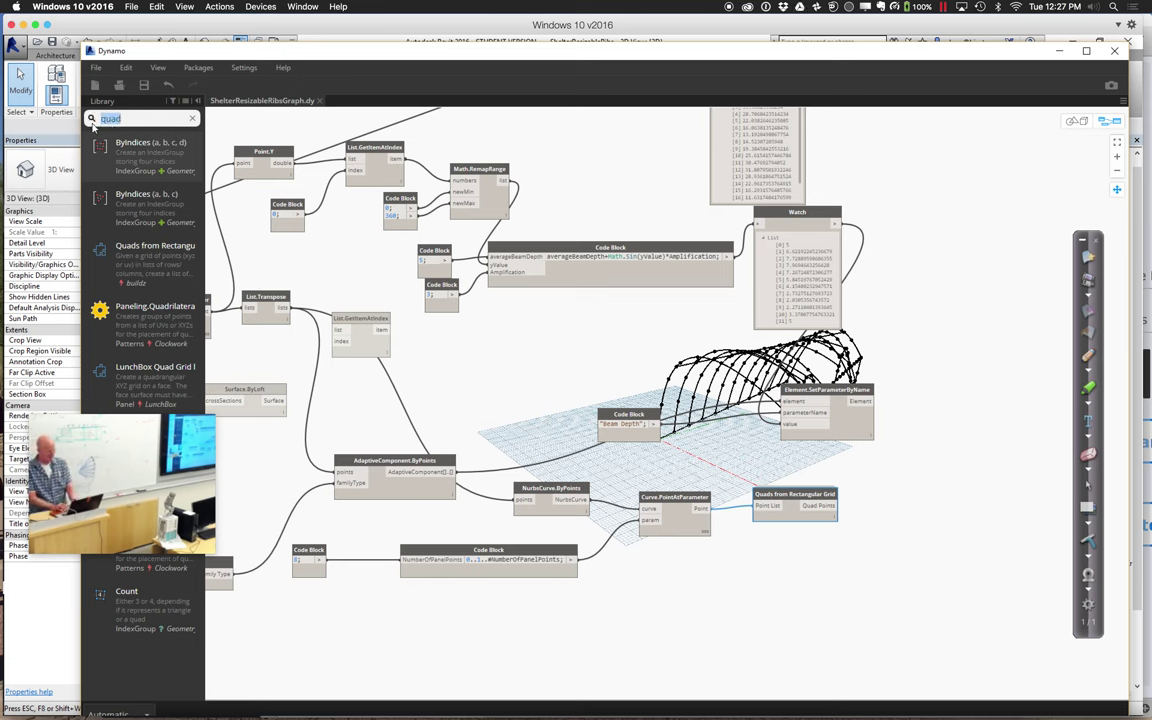
{"action": "type", "text": "list.flatten"}
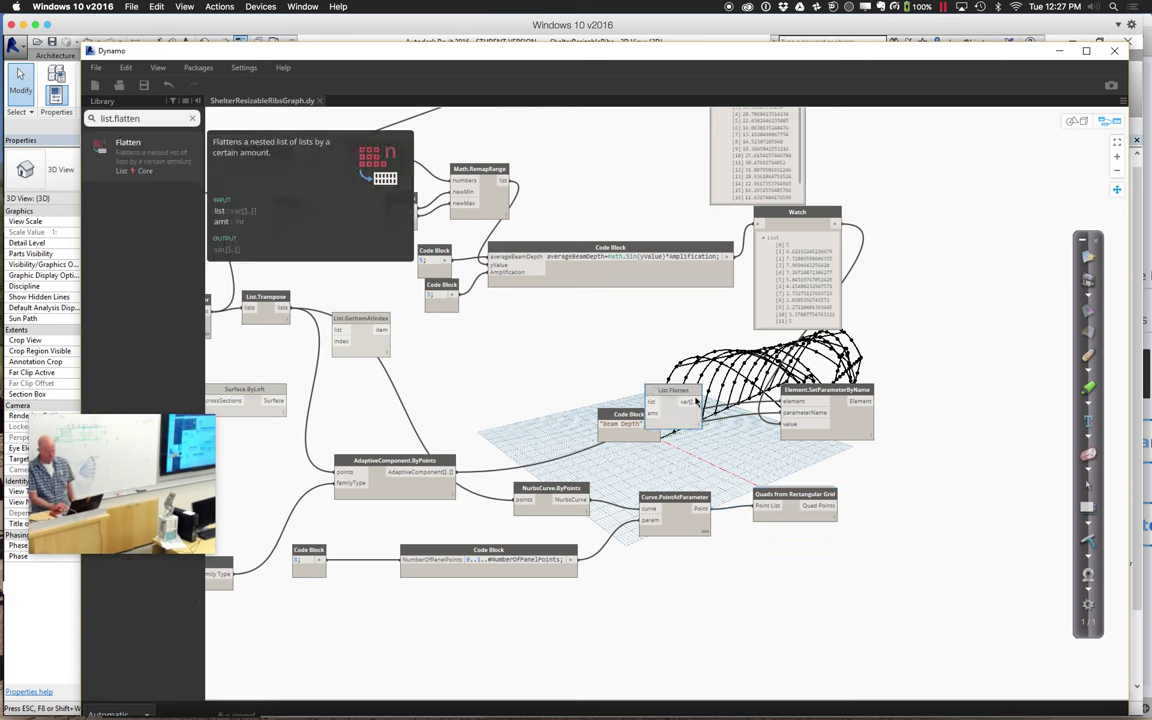
{"action": "left_click", "coordinate": [128, 145]}
{"action": "left_click_drag", "start_coordinate": [885, 495], "coordinate": [914, 503]}
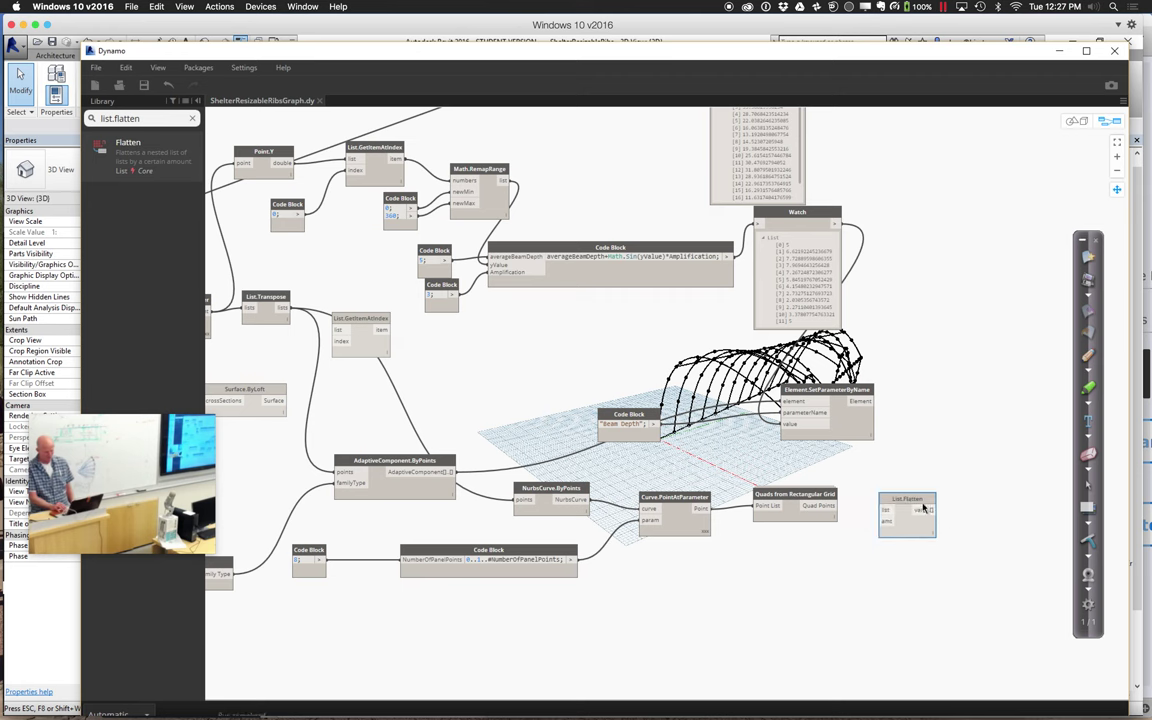
{"action": "left_click", "coordinate": [826, 508]}
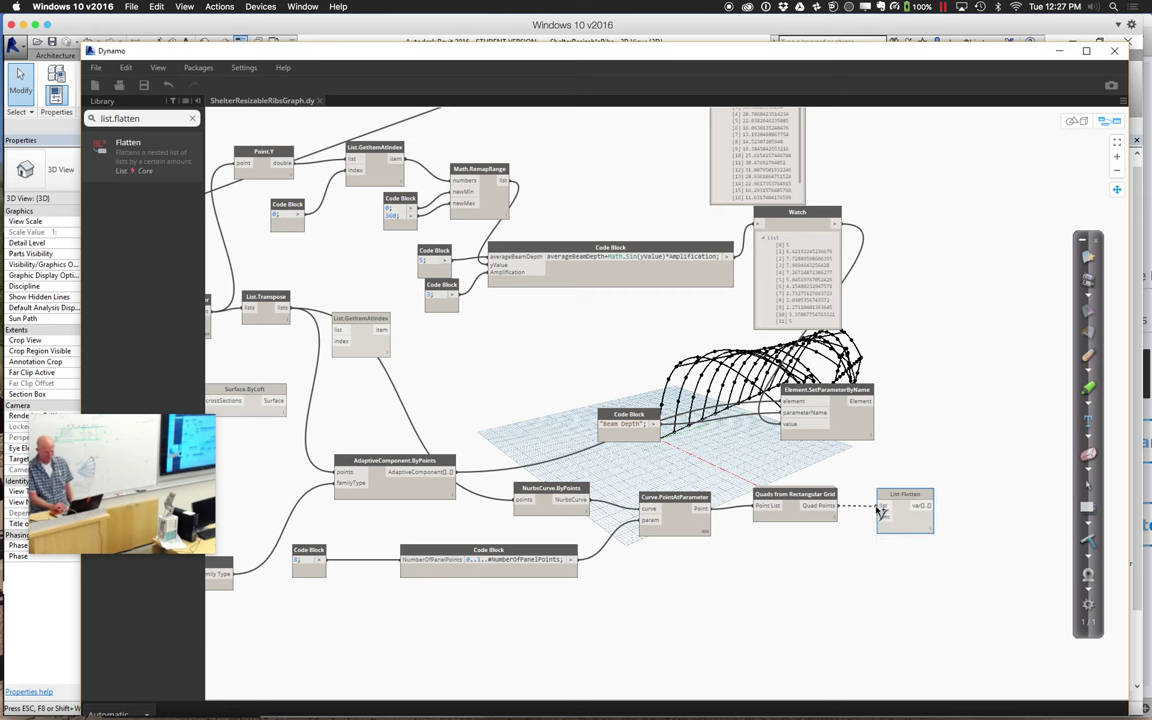
Step: Add a code block with the value 1, wire it into the amt input of List.Flatten, and align the List.Flatten node
{"action": "double_click", "coordinate": [792, 578]}
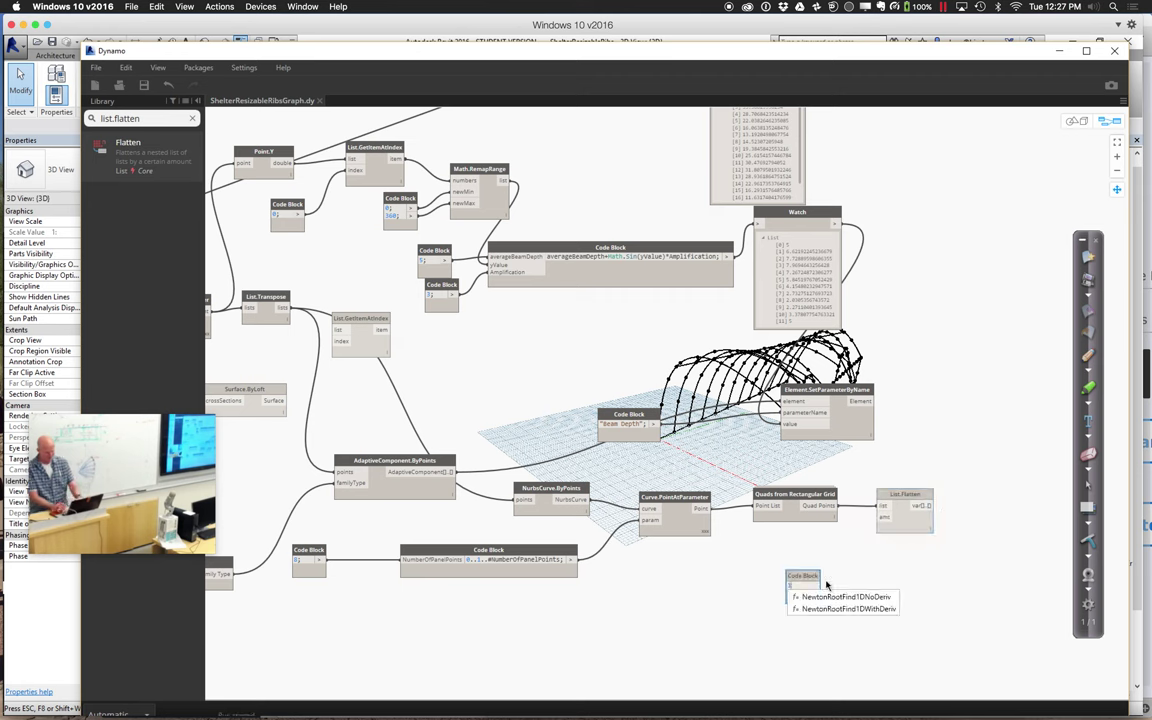
{"action": "left_click", "coordinate": [818, 587]}
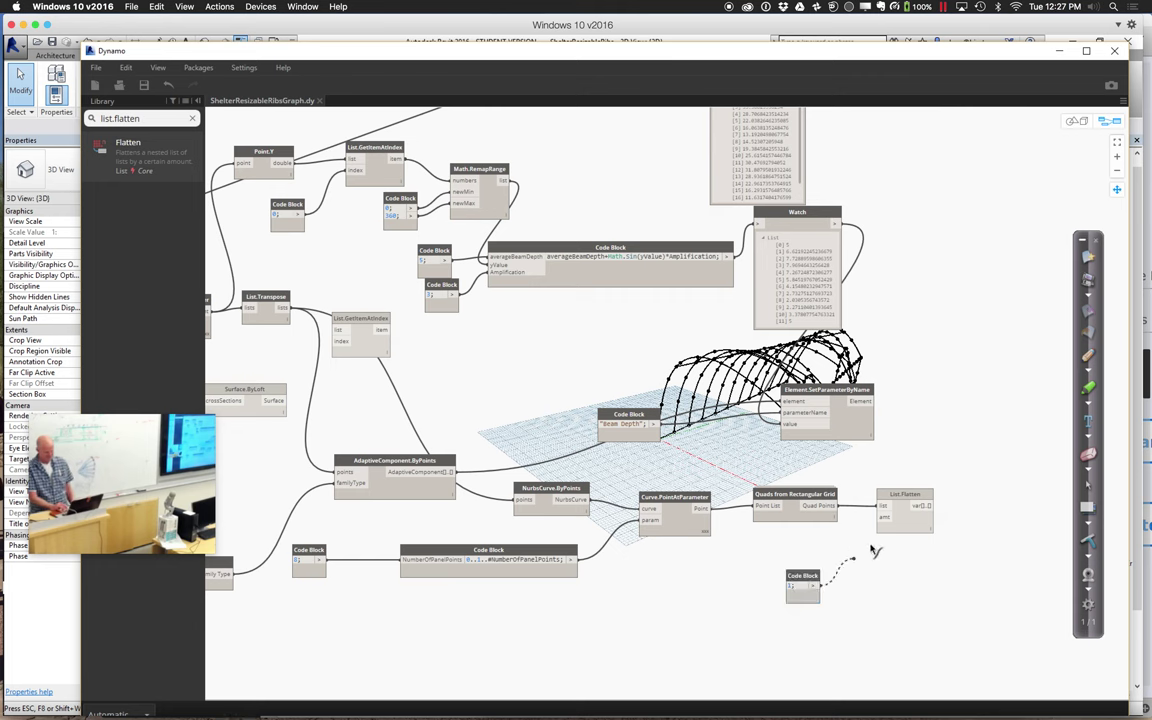
{"action": "left_click", "coordinate": [885, 518]}
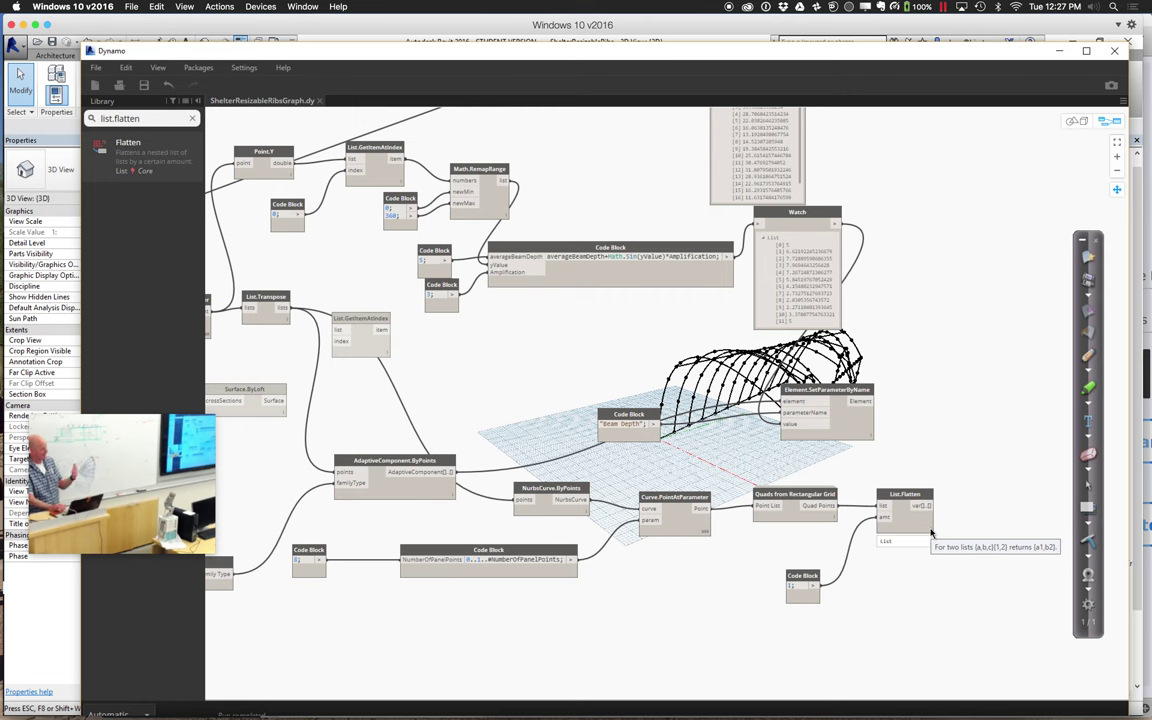
{"action": "left_click", "coordinate": [912, 497]}
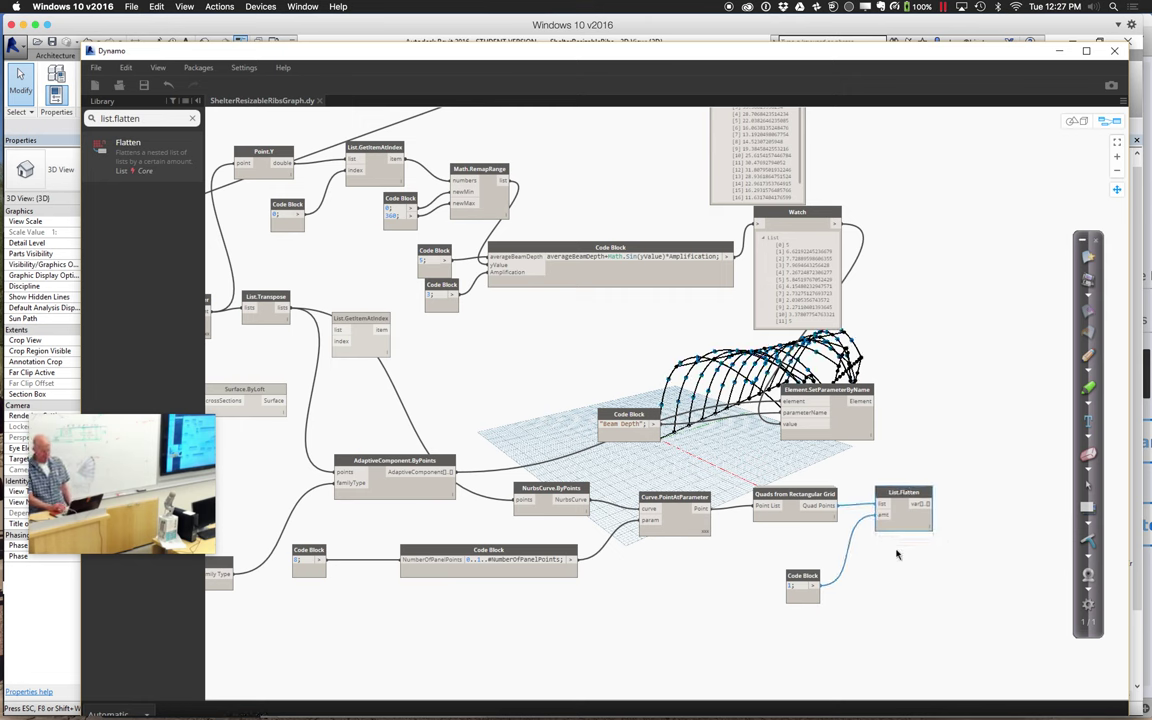
{"action": "left_click", "coordinate": [710, 617]}
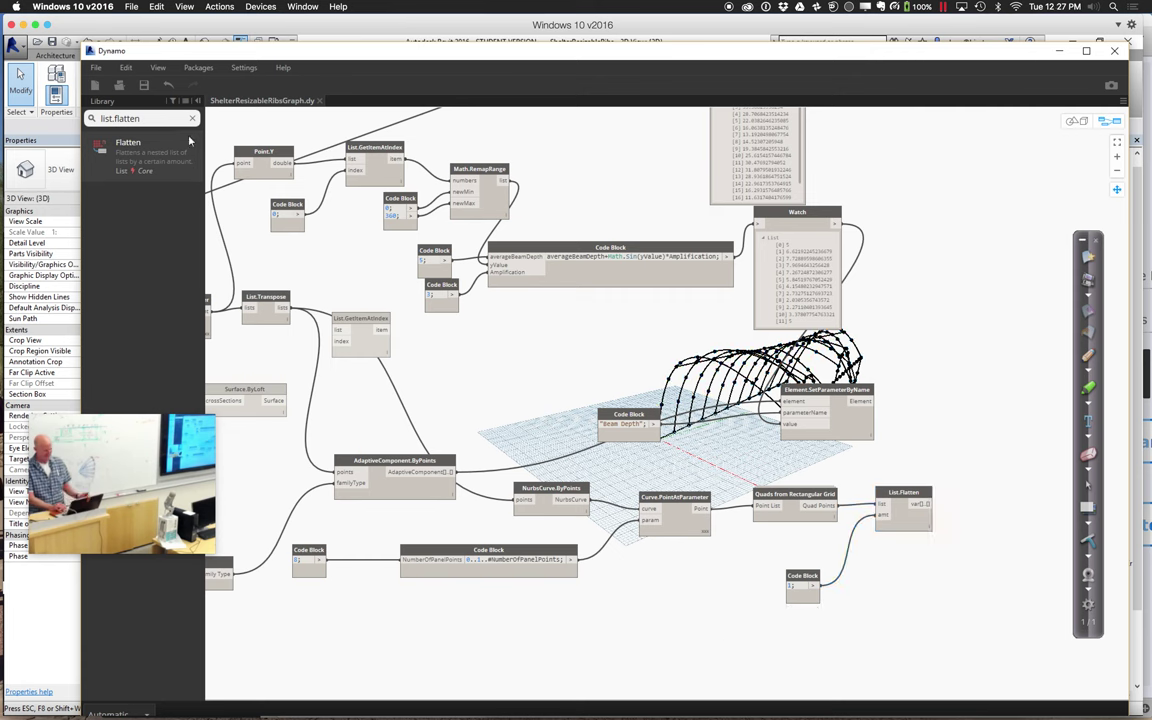
Step: Add a Family Types node and place it below the code block that feeds the List.Flatten amount
{"action": "left_click_drag", "start_coordinate": [175, 119], "coordinate": [82, 122]}
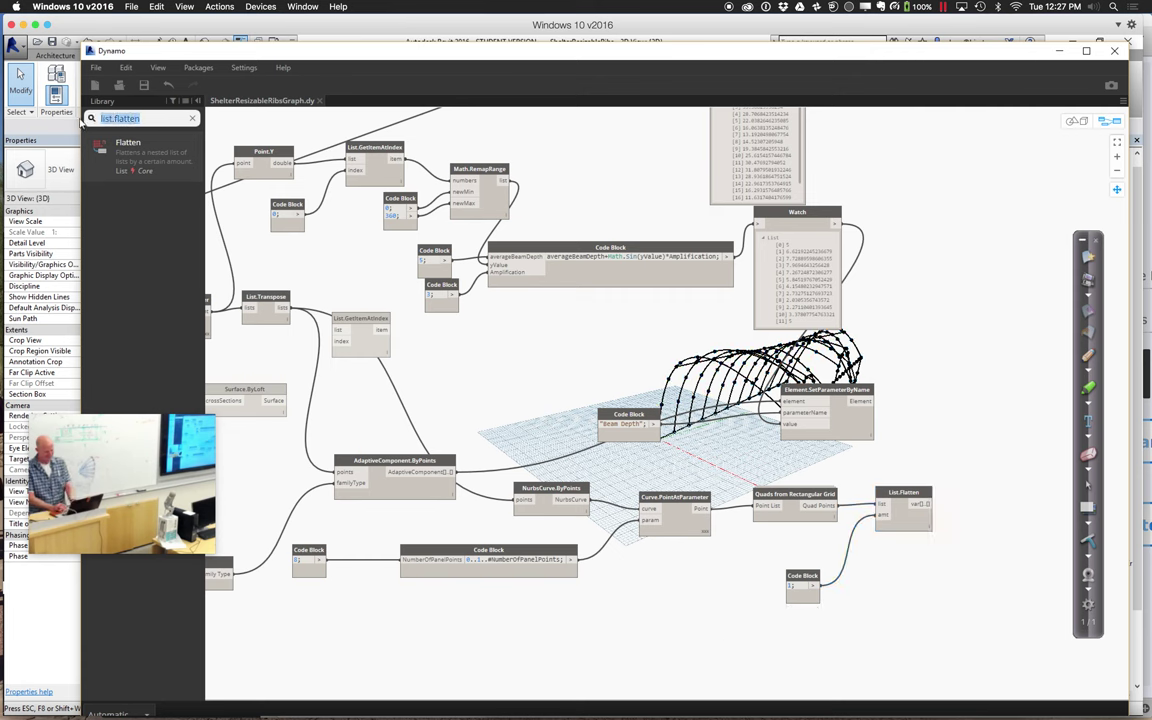
{"action": "type", "text": "family"}
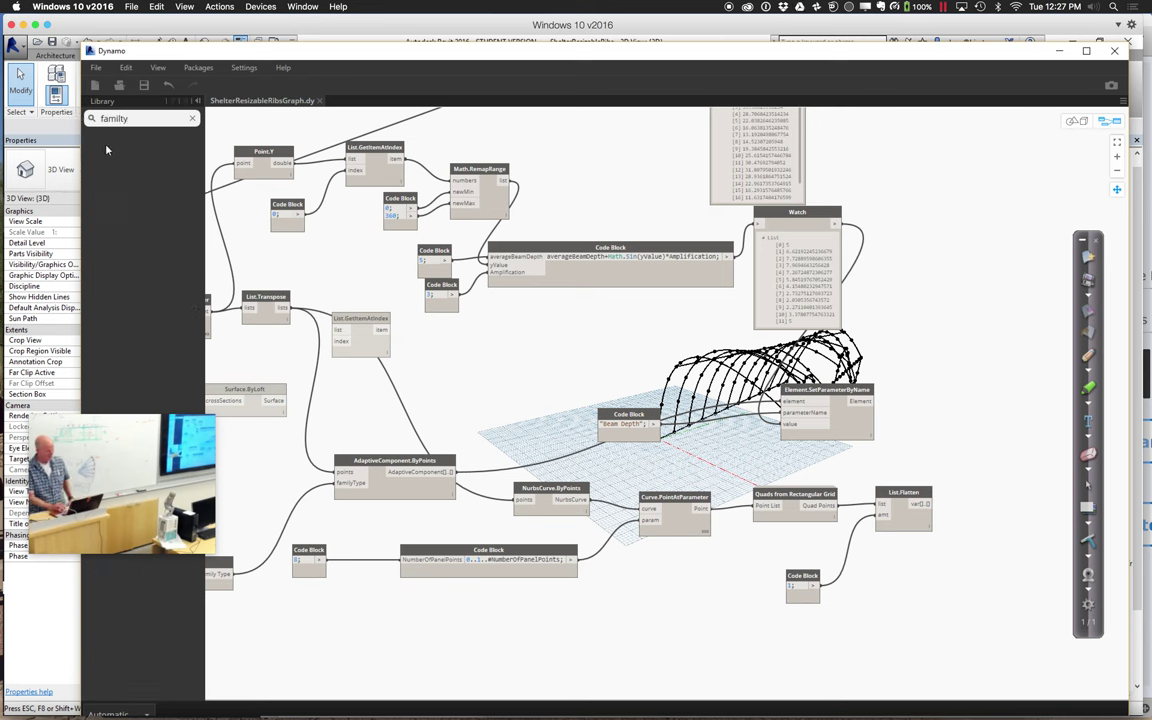
{"action": "key", "text": "BackSpace"}
{"action": "type", "text": "t"}
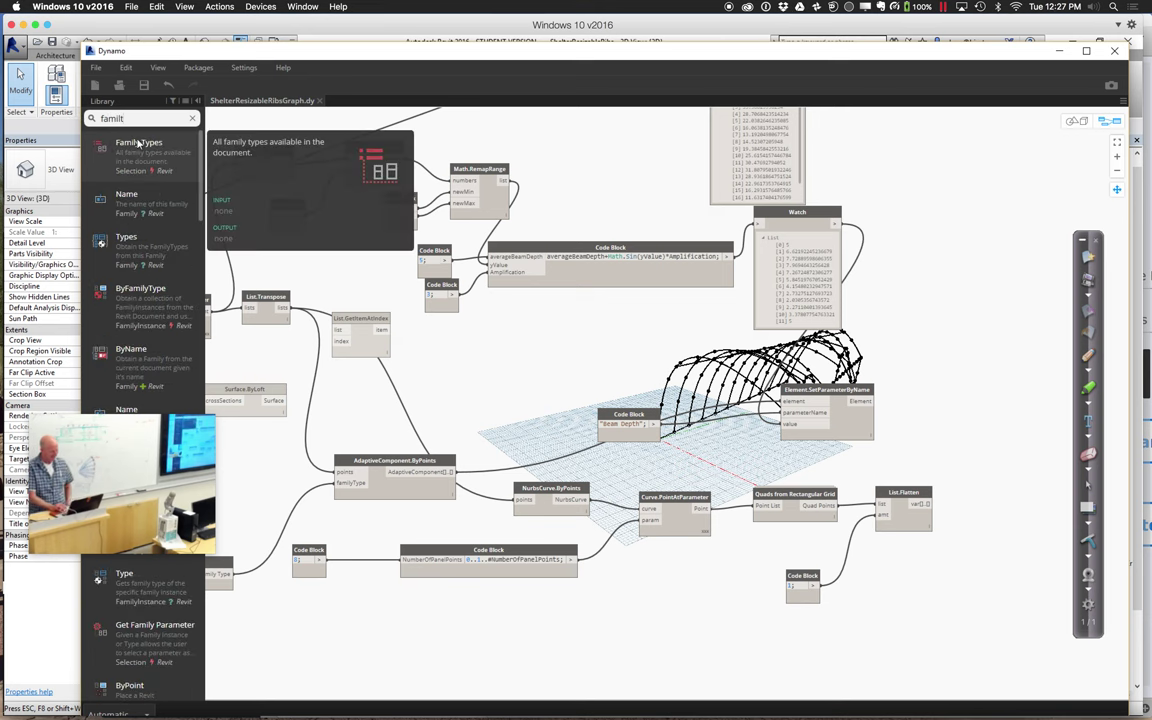
{"action": "left_click", "coordinate": [137, 143]}
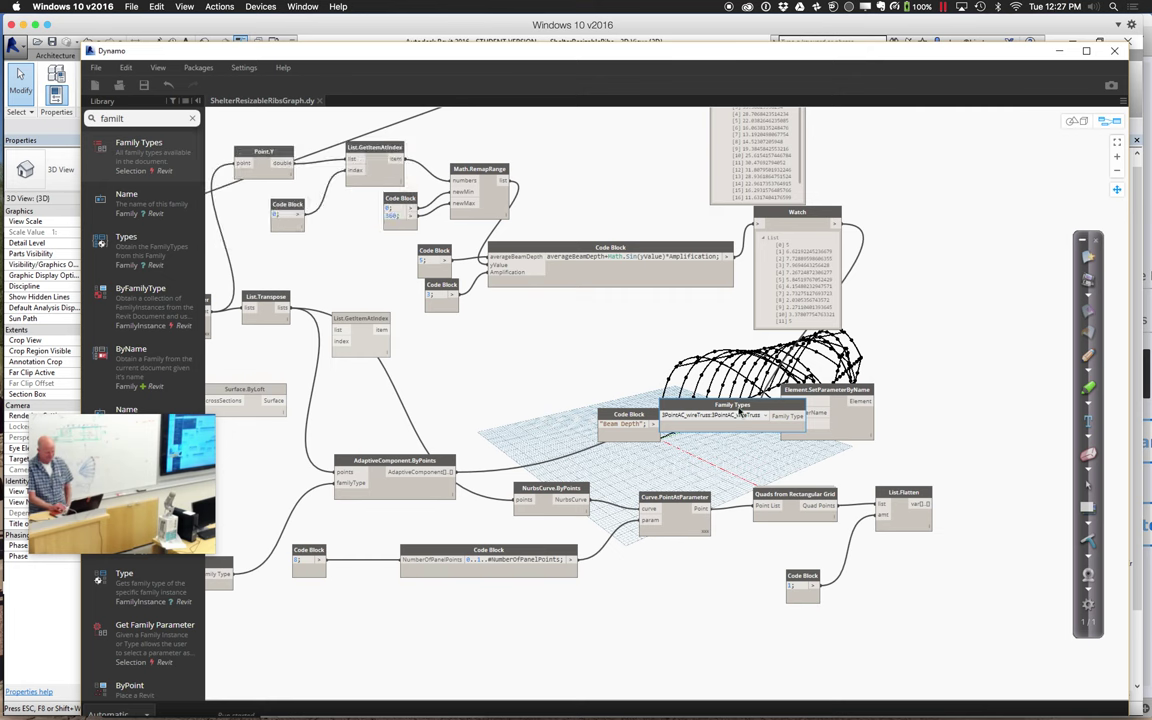
{"action": "left_click_drag", "start_coordinate": [665, 370], "coordinate": [820, 672]}
Step: Add an AdaptiveComponent.ByPoints node below List.Flatten and wire the flattened quad list into its points input
{"action": "left_click_drag", "start_coordinate": [169, 121], "coordinate": [91, 121]}
{"action": "type", "text": "adaptive"}
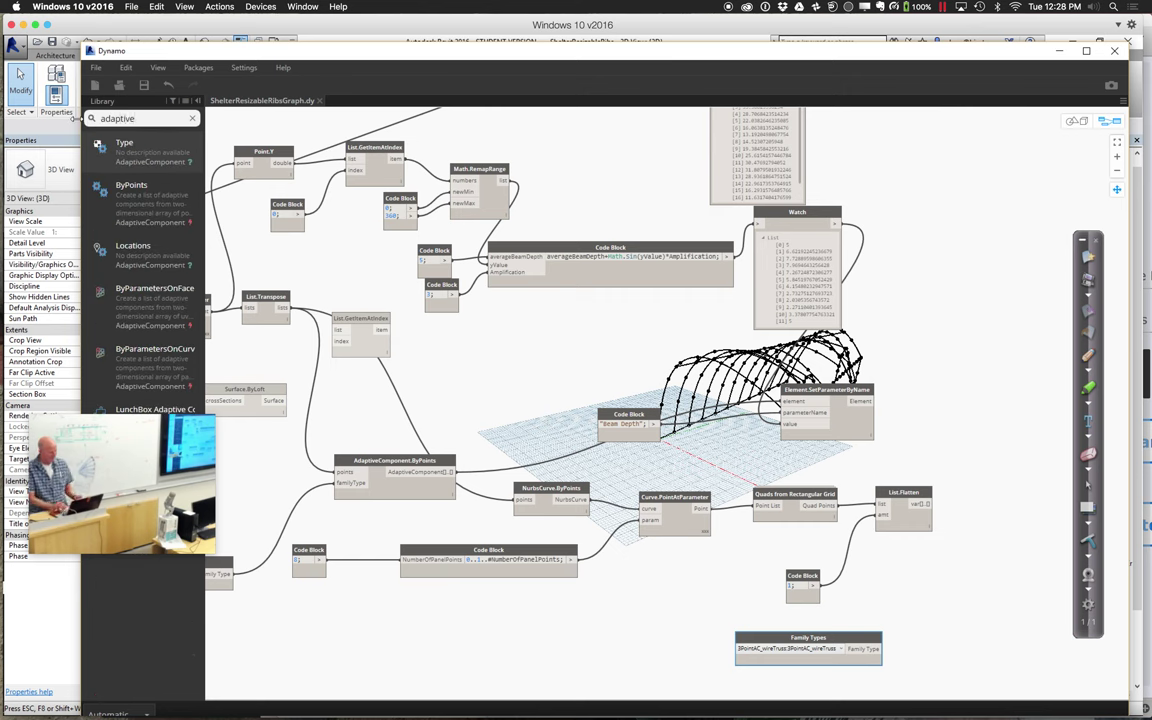
{"action": "left_click", "coordinate": [137, 200]}
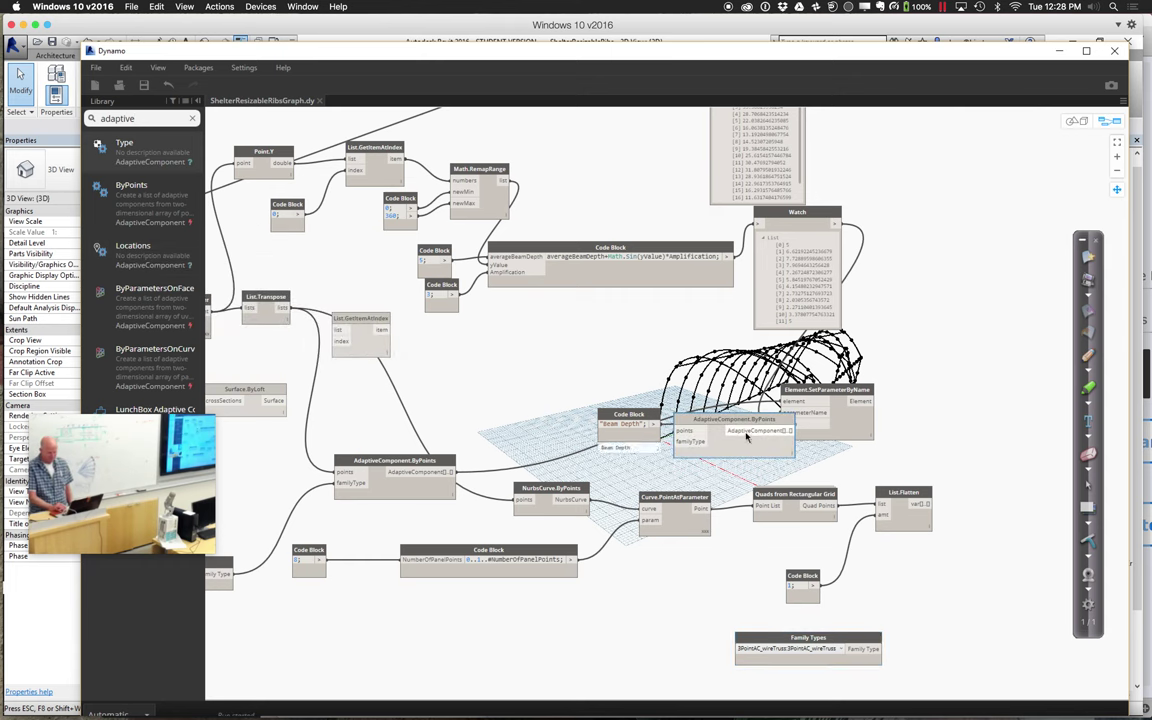
{"action": "left_click", "coordinate": [792, 431]}
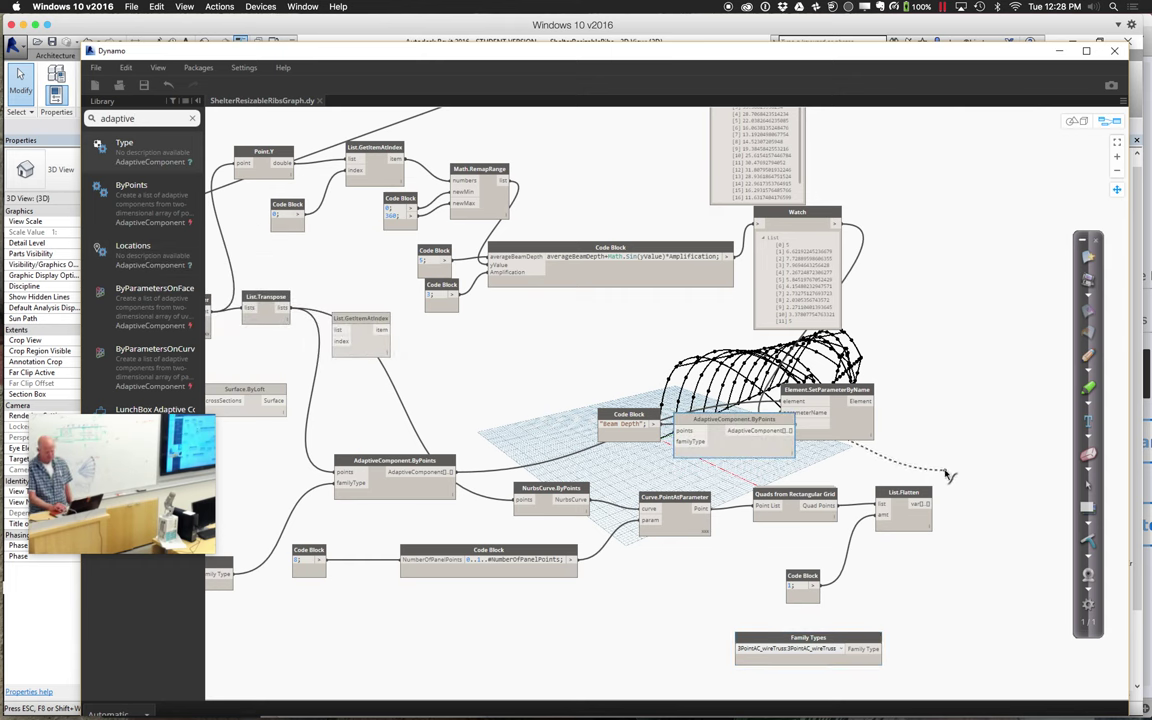
{"action": "left_click", "coordinate": [953, 453]}
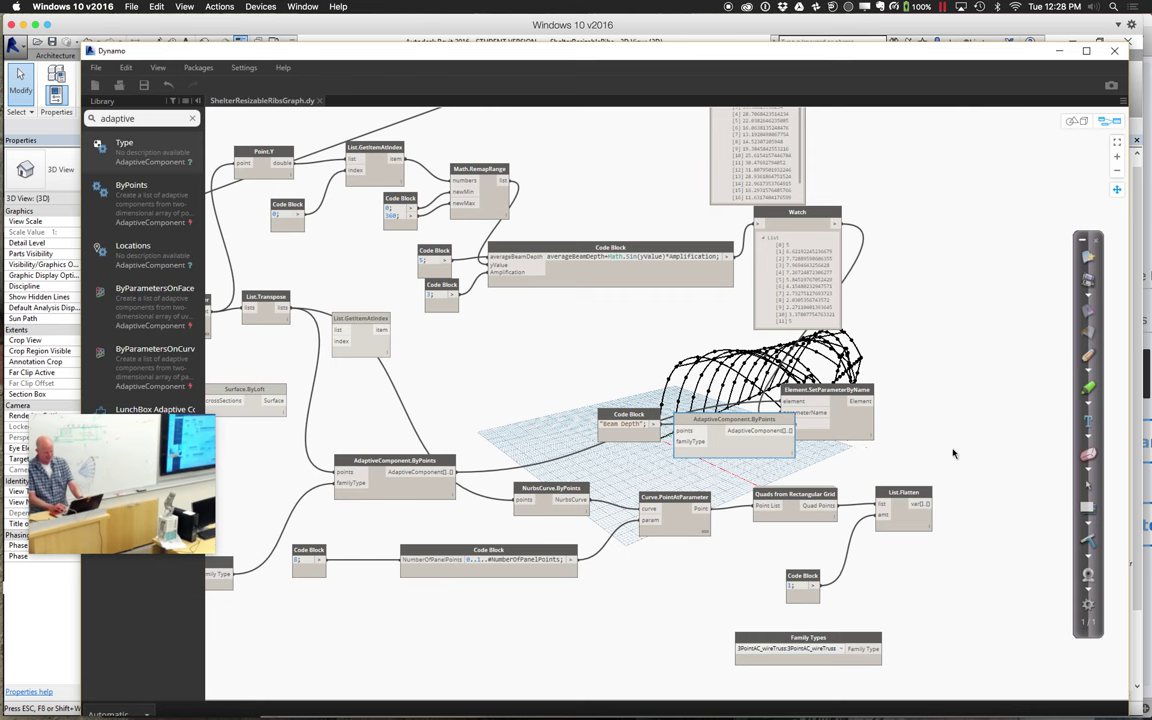
{"action": "left_click_drag", "start_coordinate": [767, 433], "coordinate": [1011, 575]}
{"action": "left_click", "coordinate": [933, 503]}
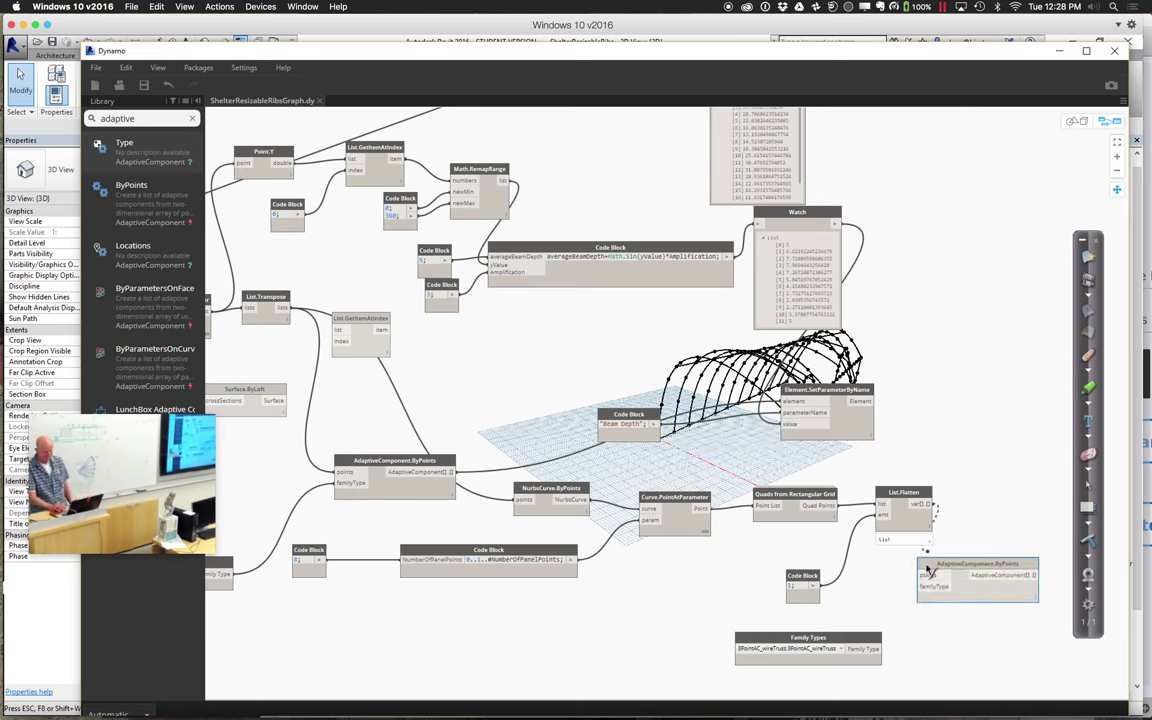
{"action": "left_click", "coordinate": [928, 580]}
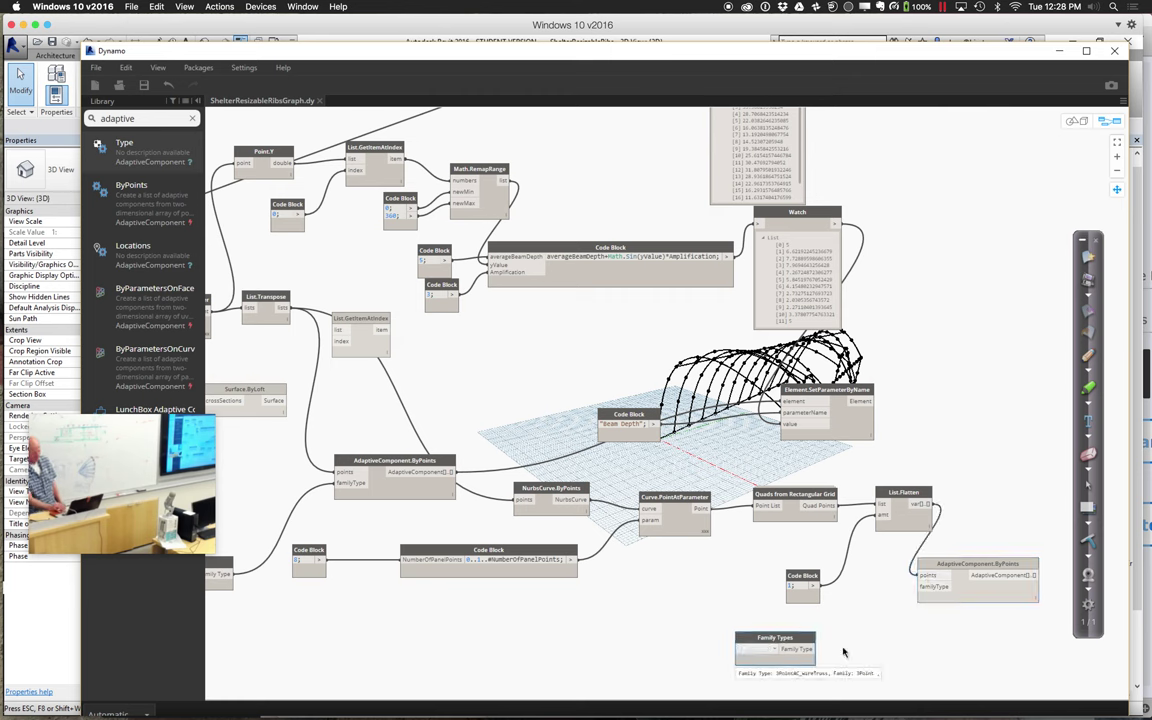
Step: Uncover the Revit window behind the Dynamo graph and start loading a family into the project
{"action": "left_click", "coordinate": [843, 650]}
{"action": "left_click", "coordinate": [786, 473]}
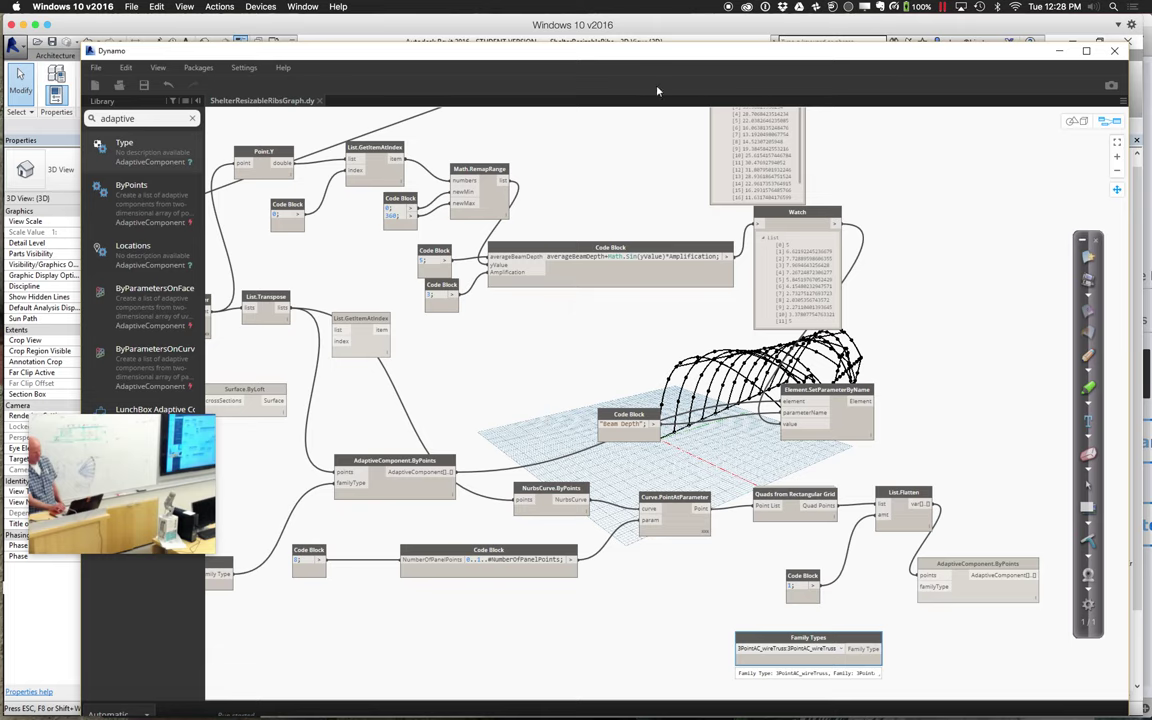
{"action": "left_click_drag", "start_coordinate": [645, 64], "coordinate": [635, 327]}
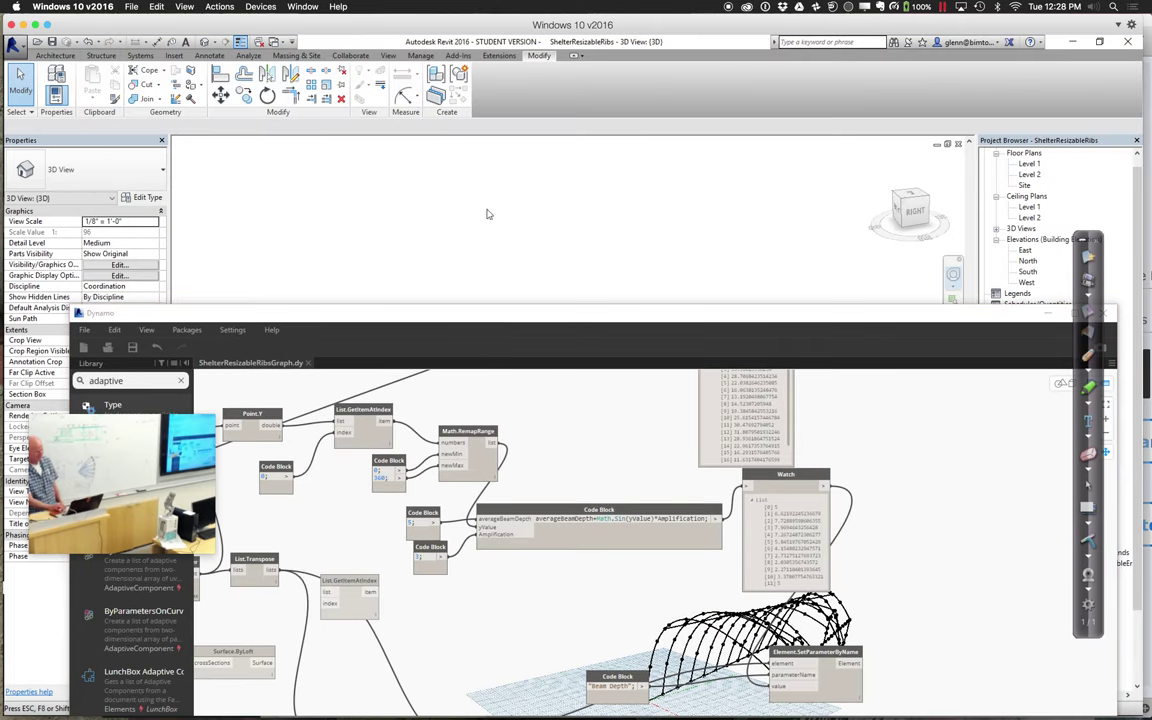
{"action": "left_click", "coordinate": [174, 55]}
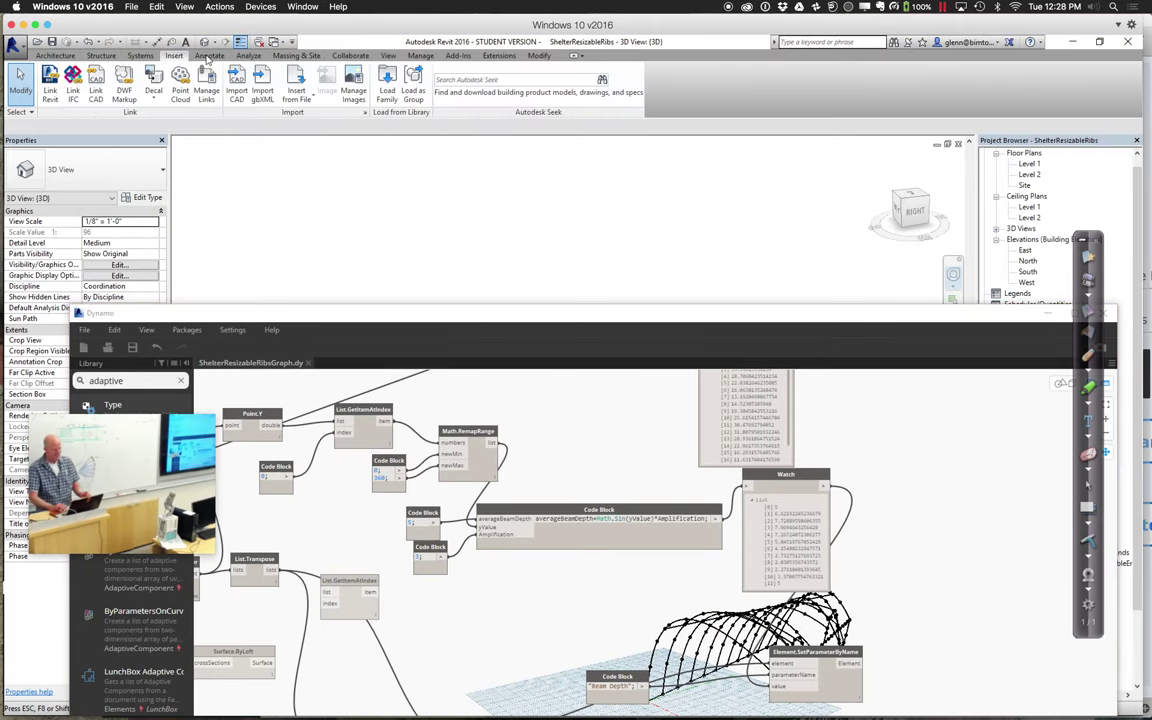
{"action": "left_click", "coordinate": [386, 90]}
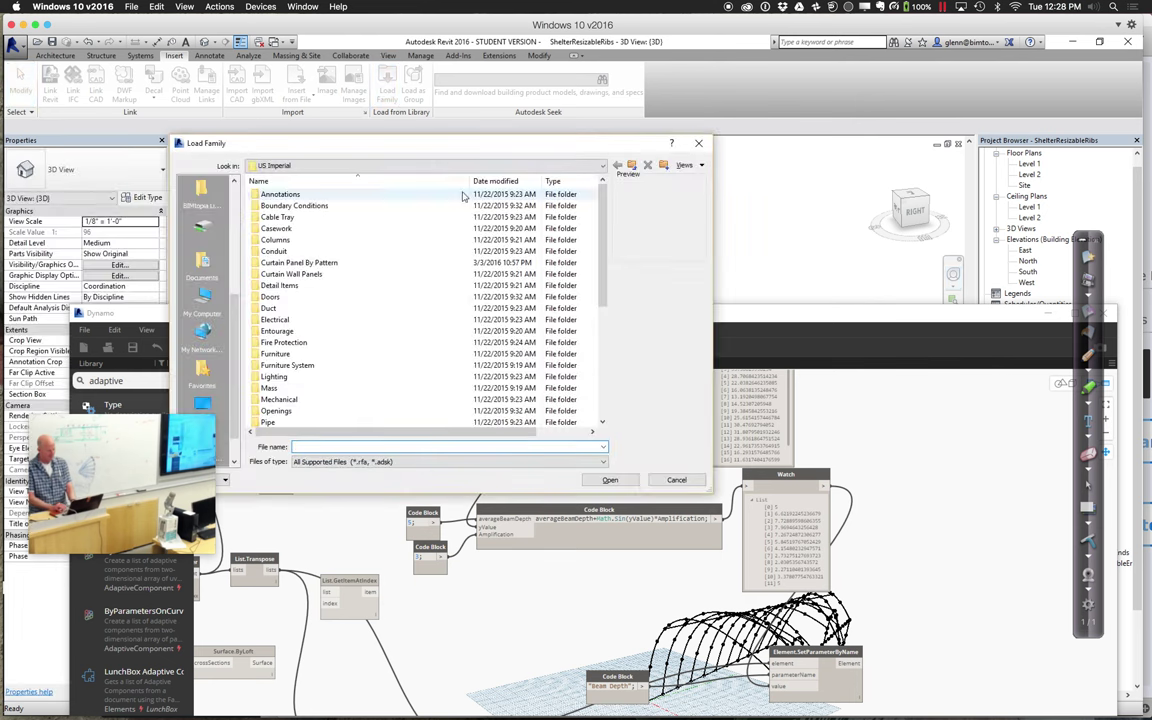
Step: Browse to the Adaptive Panels folder inside Spring 2016, Session 6, Session 6 - Dynamo Examples
{"action": "left_click", "coordinate": [288, 166]}
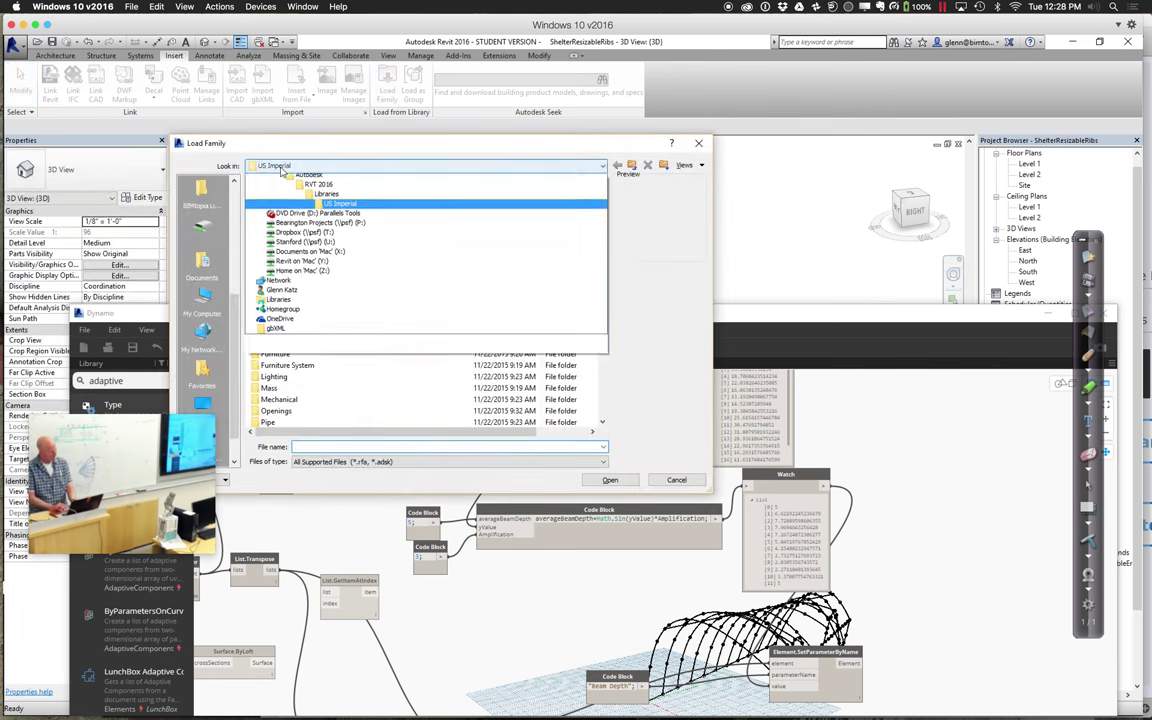
{"action": "left_click", "coordinate": [237, 289]}
{"action": "left_click_drag", "start_coordinate": [235, 312], "coordinate": [235, 200]}
{"action": "left_click", "coordinate": [211, 197]}
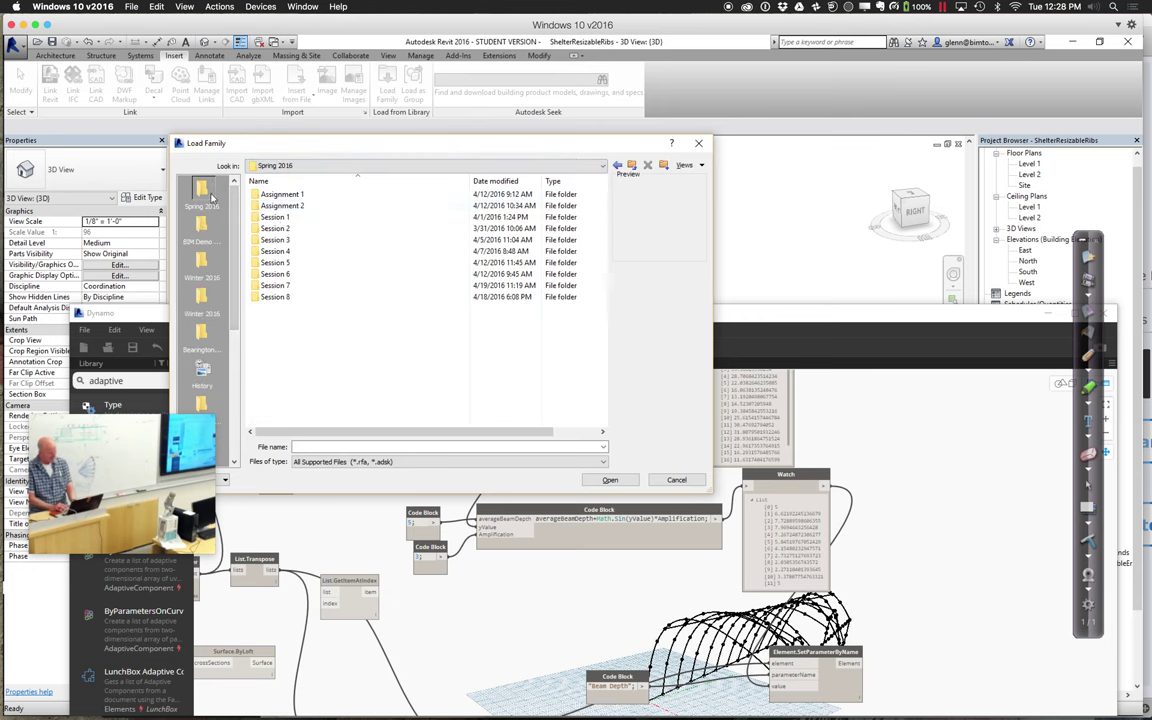
{"action": "double_click", "coordinate": [276, 274]}
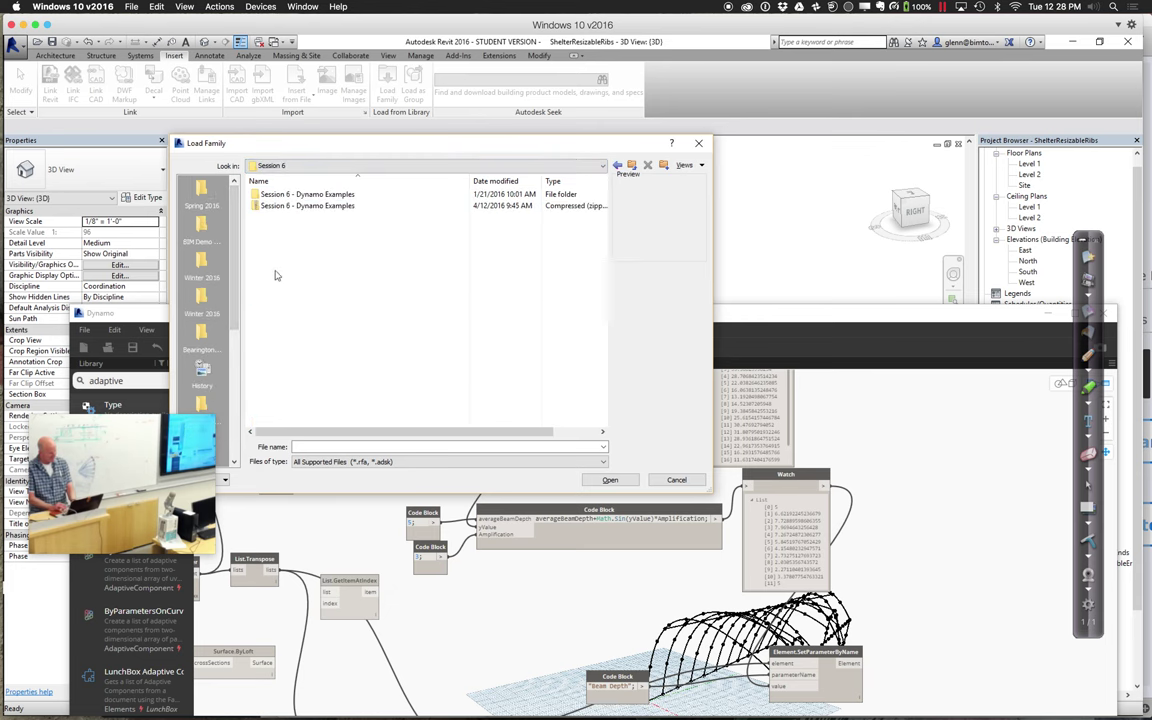
{"action": "double_click", "coordinate": [295, 195]}
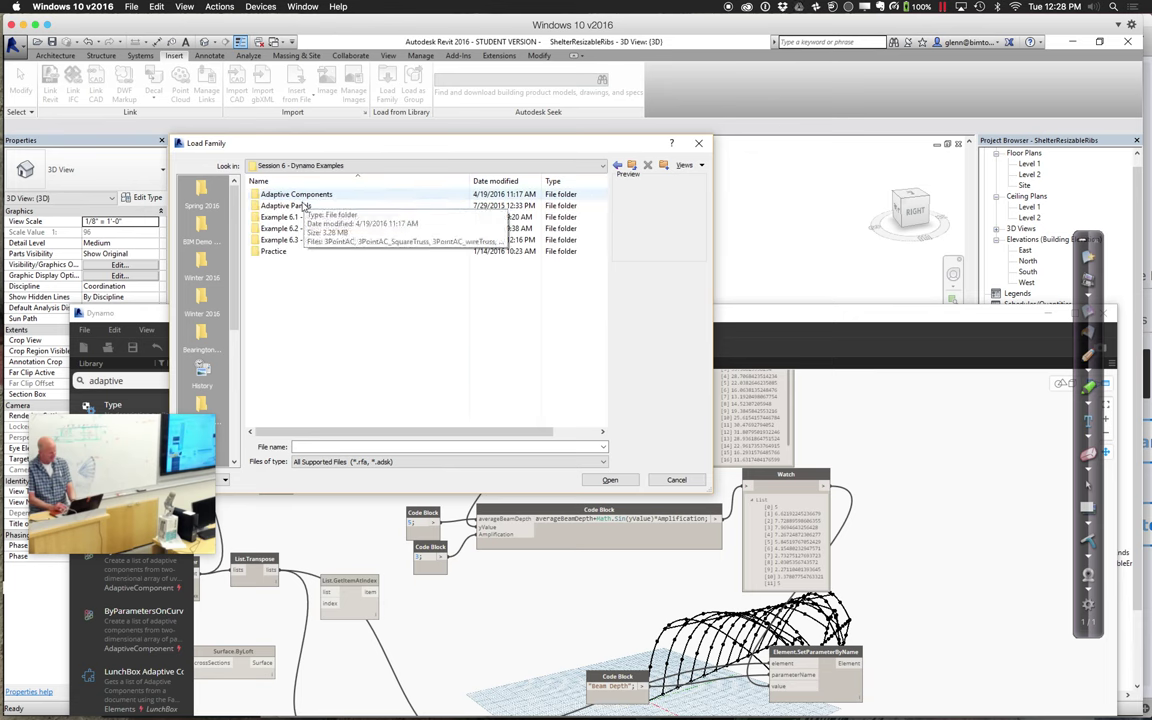
{"action": "double_click", "coordinate": [296, 205]}
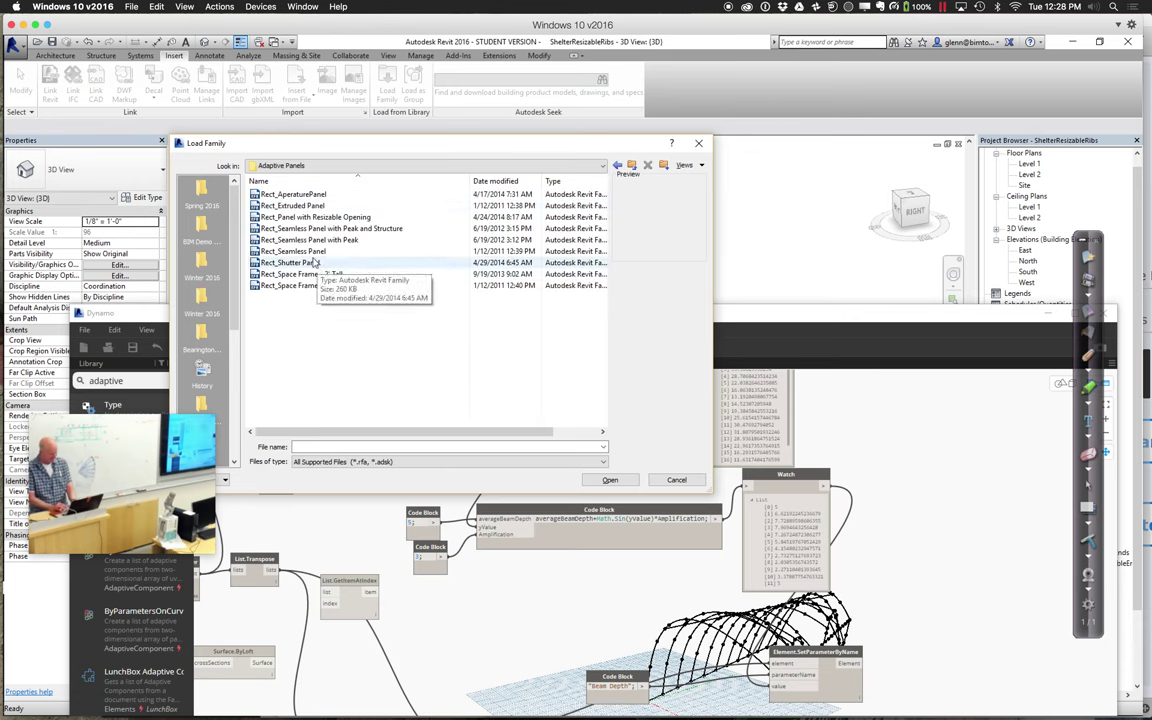
Step: Preview the shutter and aperture panel families, then load Rect_Panel with Resizable Opening into the project
{"action": "left_click", "coordinate": [314, 262]}
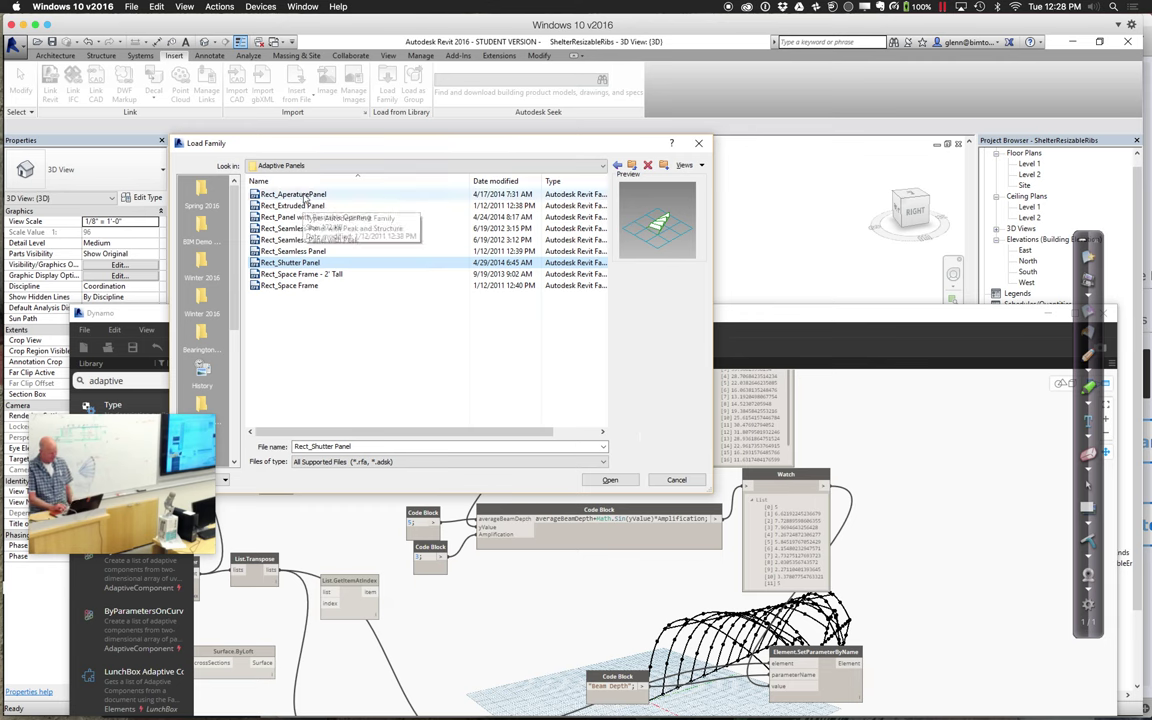
{"action": "left_click", "coordinate": [304, 196]}
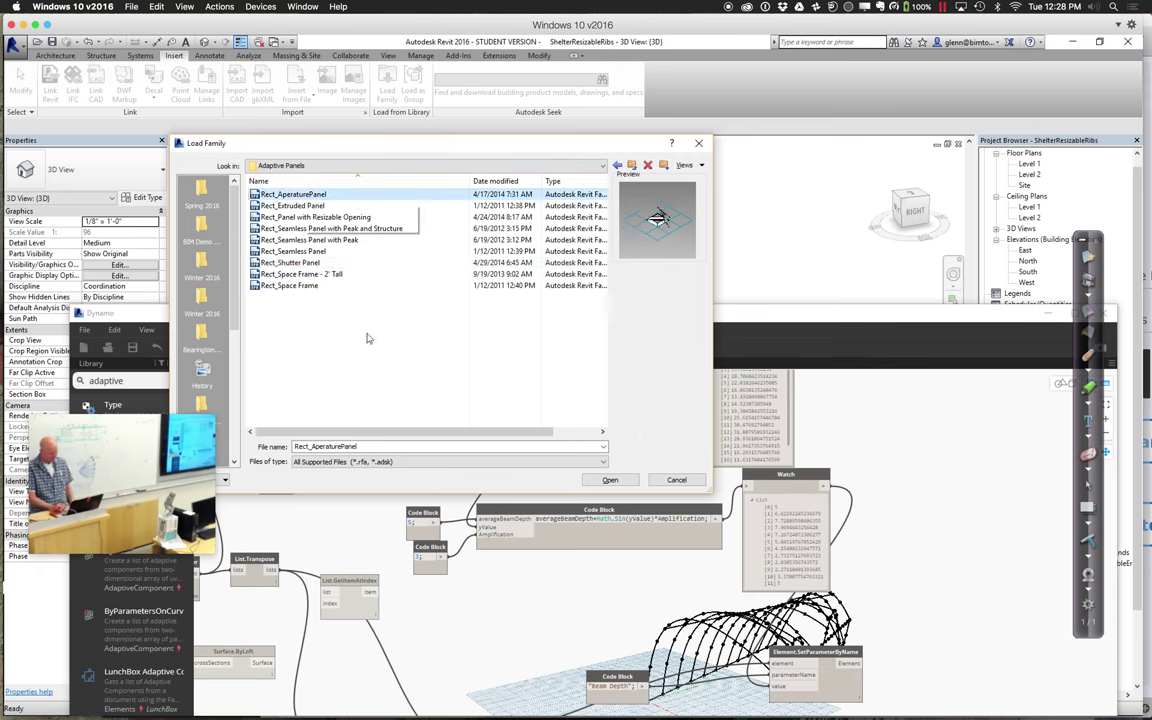
{"action": "left_click", "coordinate": [330, 217]}
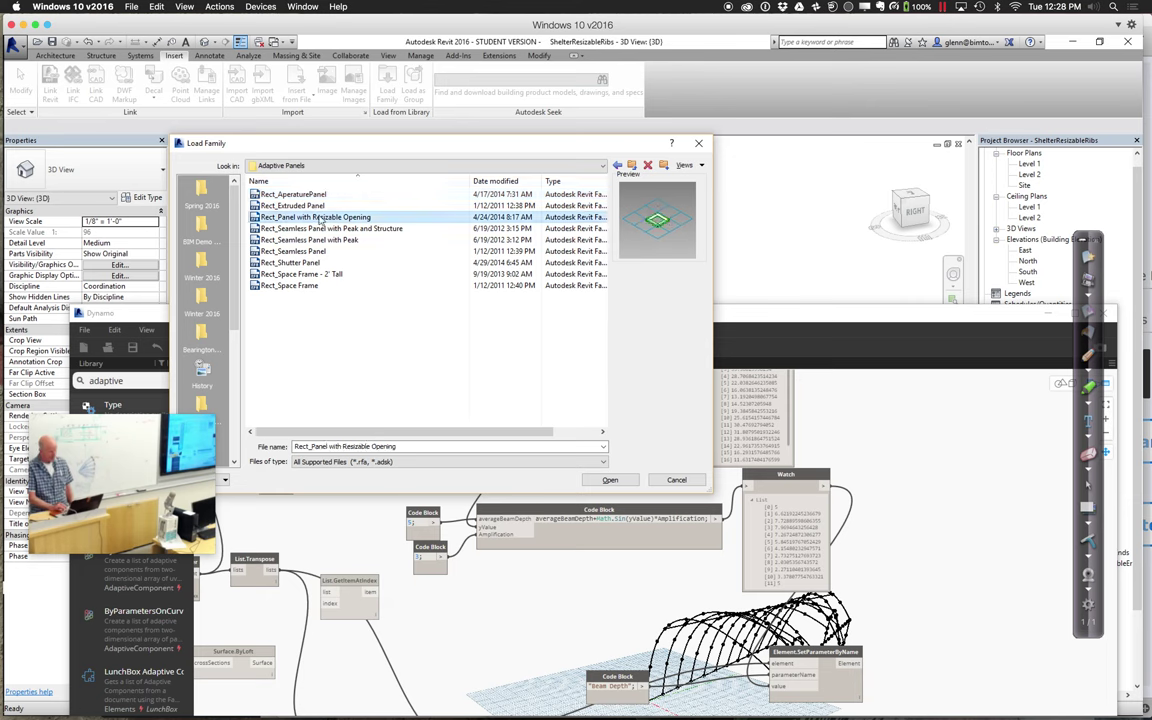
{"action": "left_click", "coordinate": [611, 480]}
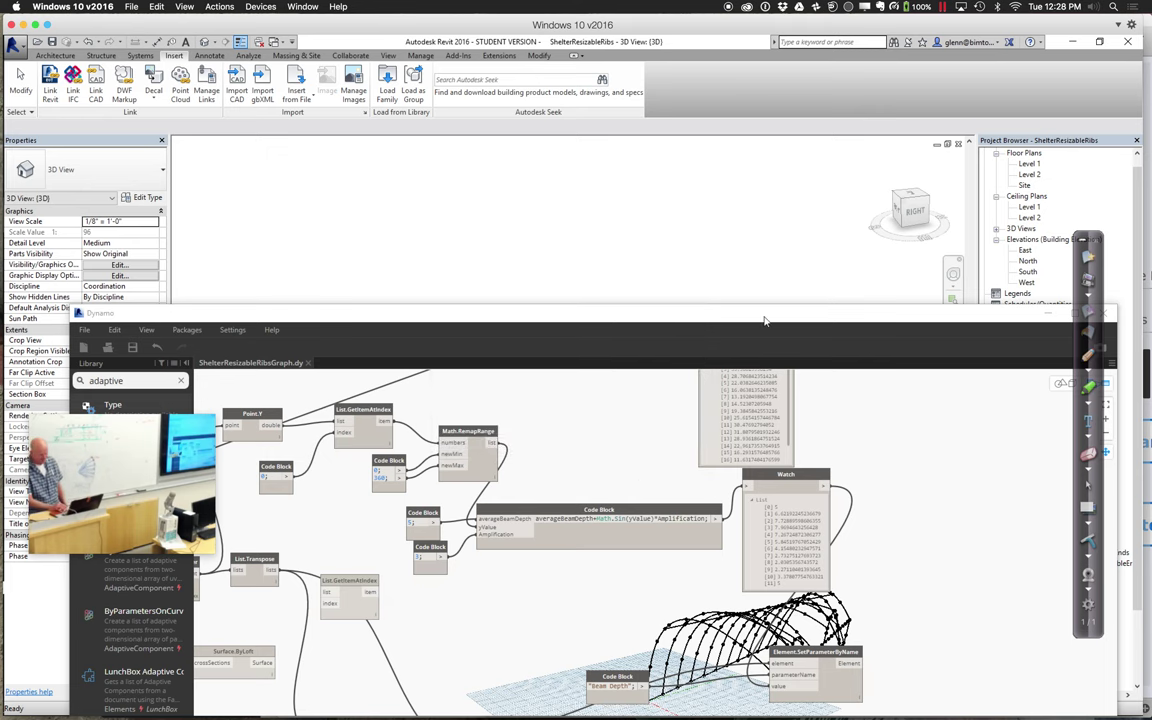
Step: Return to the Dynamo graph full screen and wire the Family Types output into the familyType input of the new AdaptiveComponent.ByPoints node
{"action": "left_click_drag", "start_coordinate": [764, 320], "coordinate": [656, 131]}
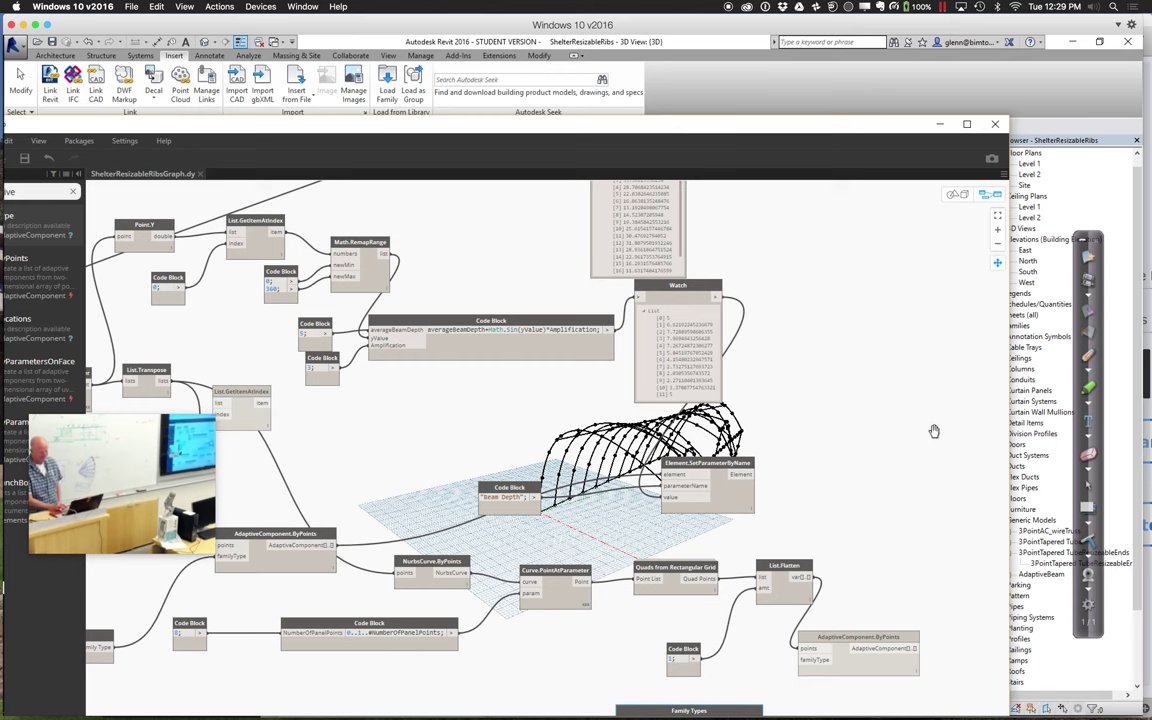
{"action": "left_click", "coordinate": [997, 263]}
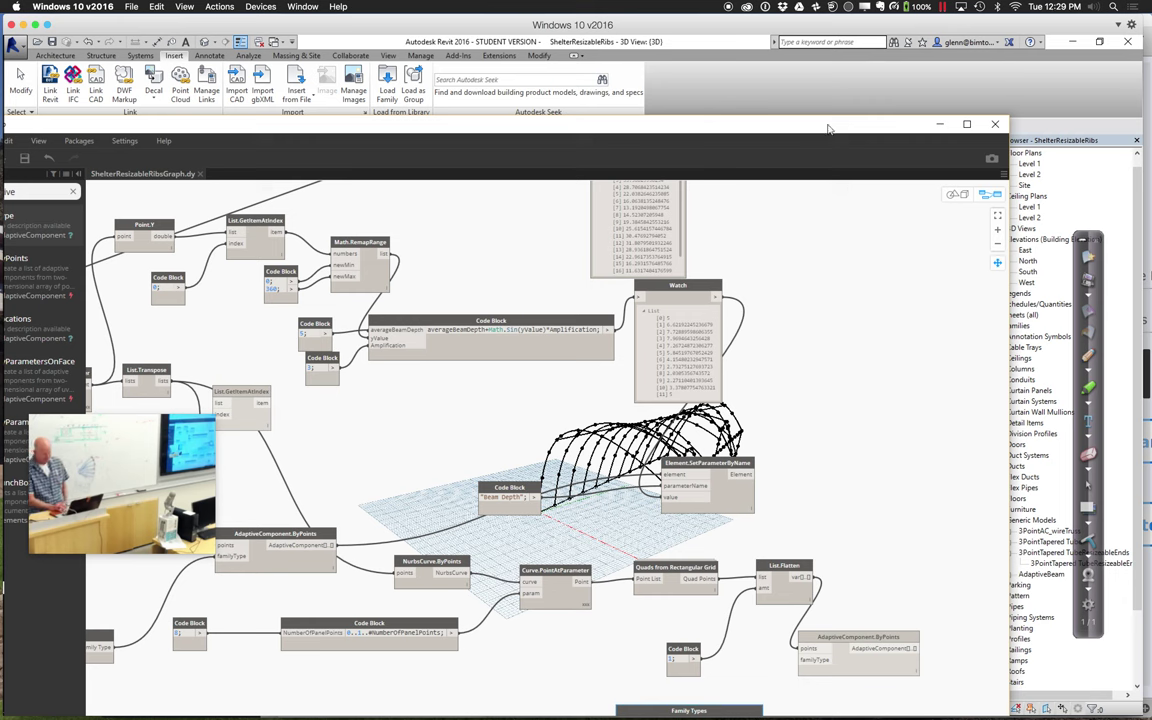
{"action": "left_click_drag", "start_coordinate": [820, 128], "coordinate": [832, 72]}
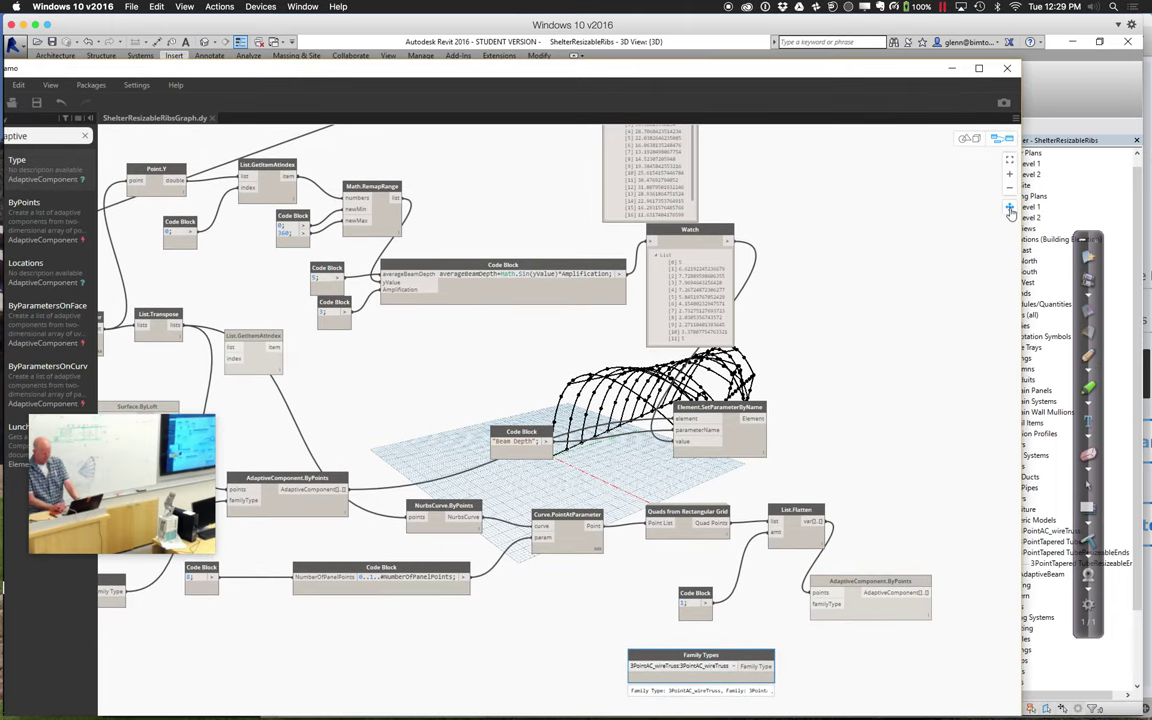
{"action": "left_click_drag", "start_coordinate": [783, 75], "coordinate": [820, 49]}
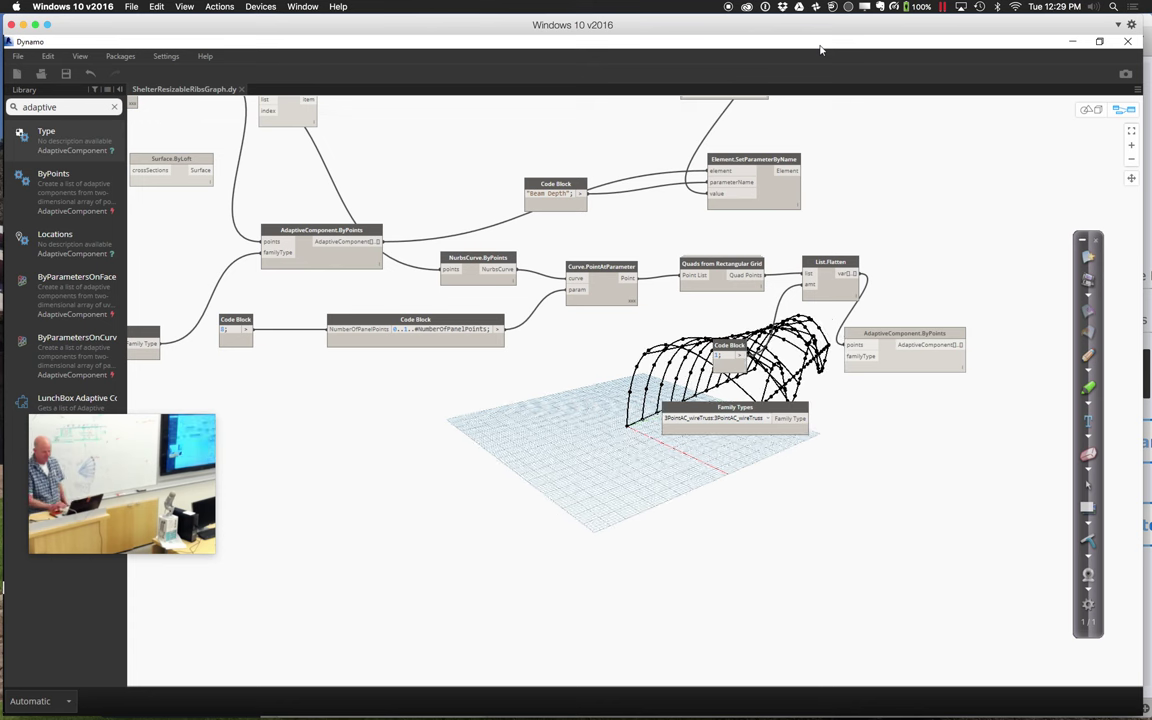
{"action": "mouse_move", "coordinate": [803, 423]}
{"action": "left_click_drag", "start_coordinate": [803, 423], "coordinate": [947, 333]}
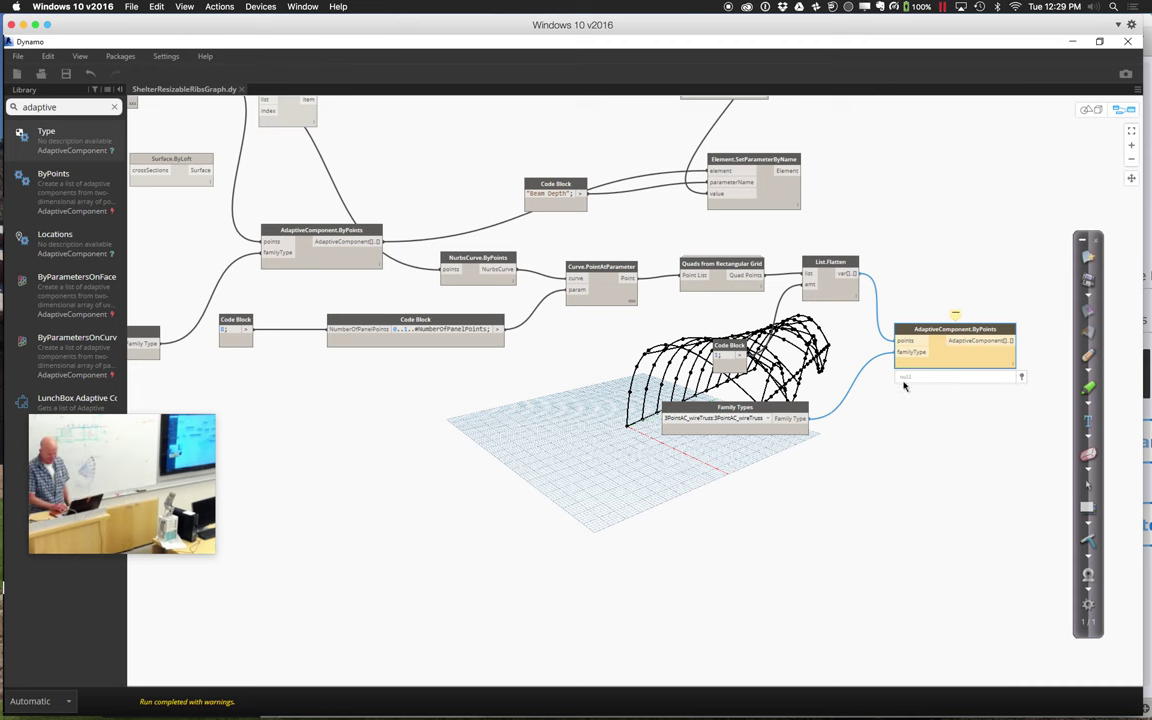
Step: Set the Family Types node feeding the panel components to Rect_Panel with Resizable Opening
{"action": "left_click", "coordinate": [769, 420]}
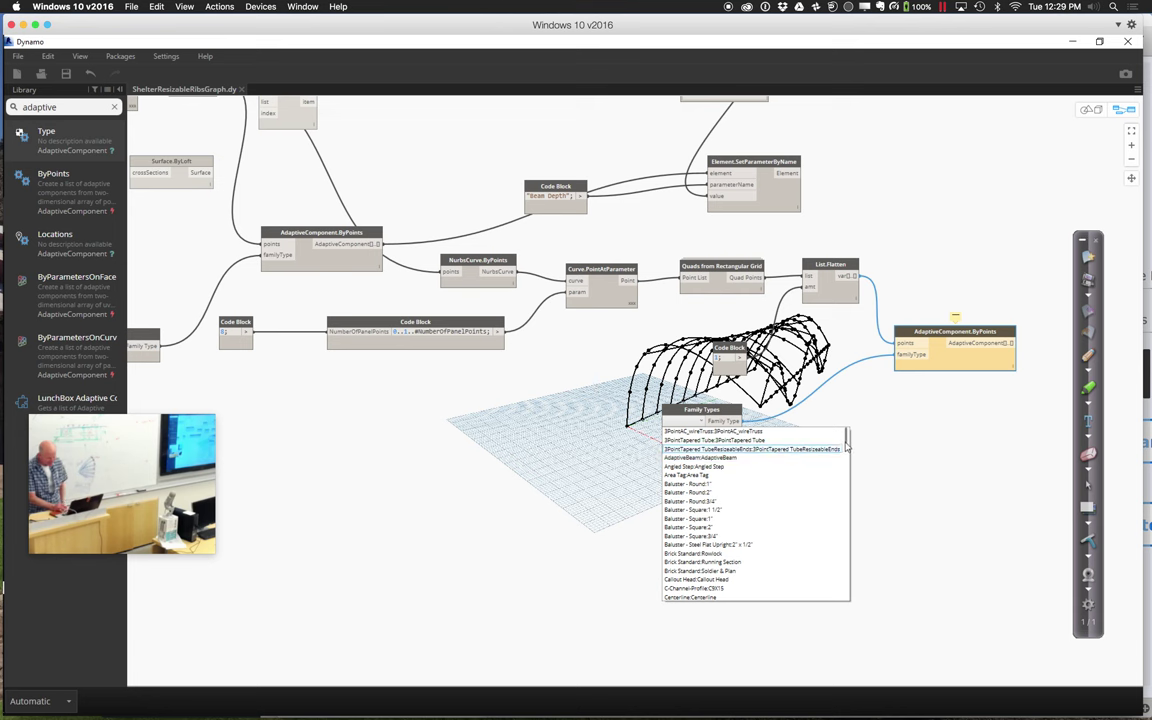
{"action": "left_click", "coordinate": [852, 478]}
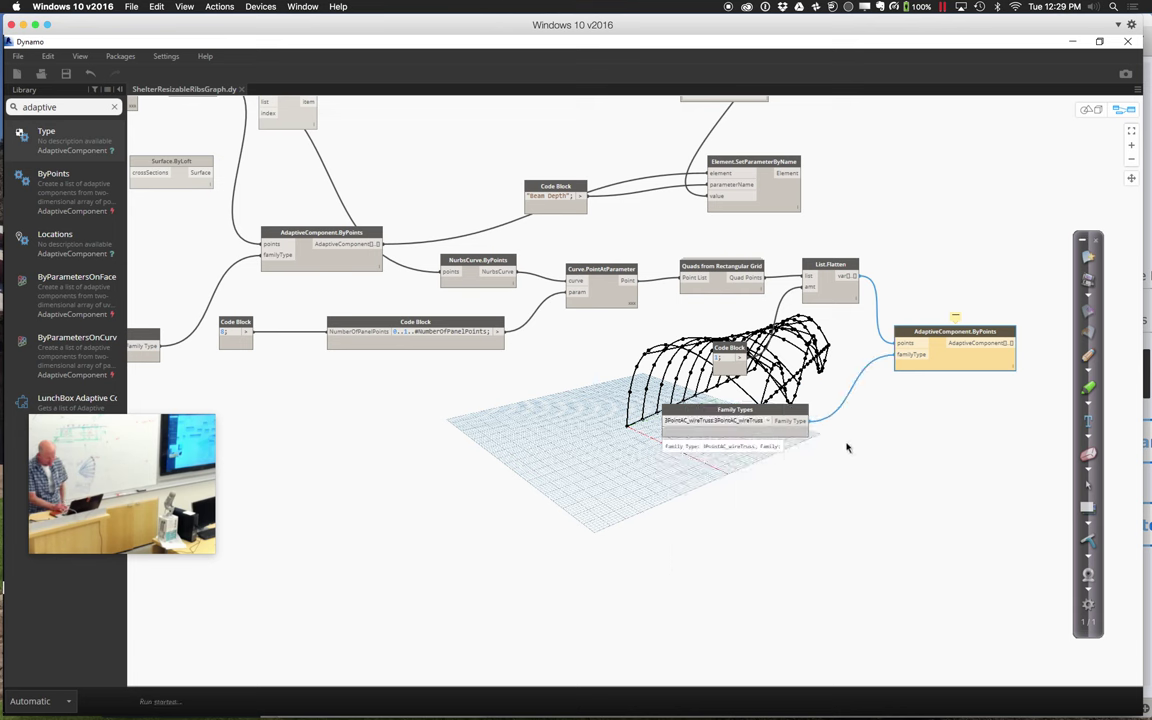
{"action": "left_click", "coordinate": [767, 424]}
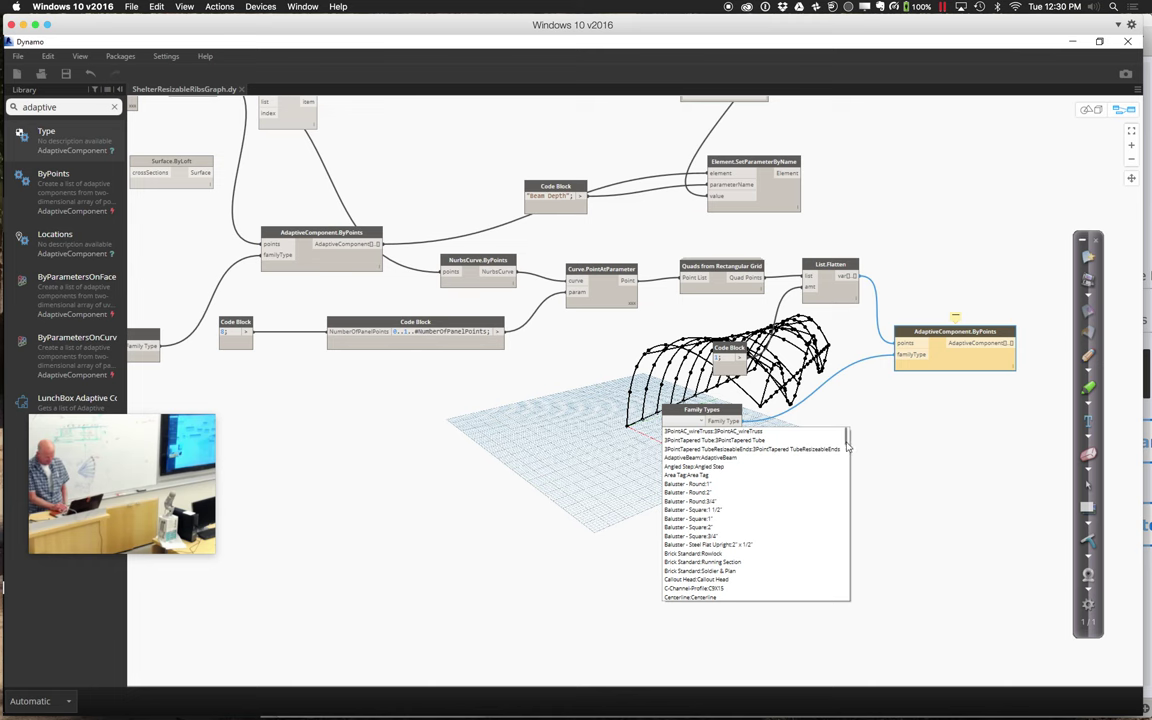
{"action": "left_click_drag", "start_coordinate": [846, 444], "coordinate": [846, 527]}
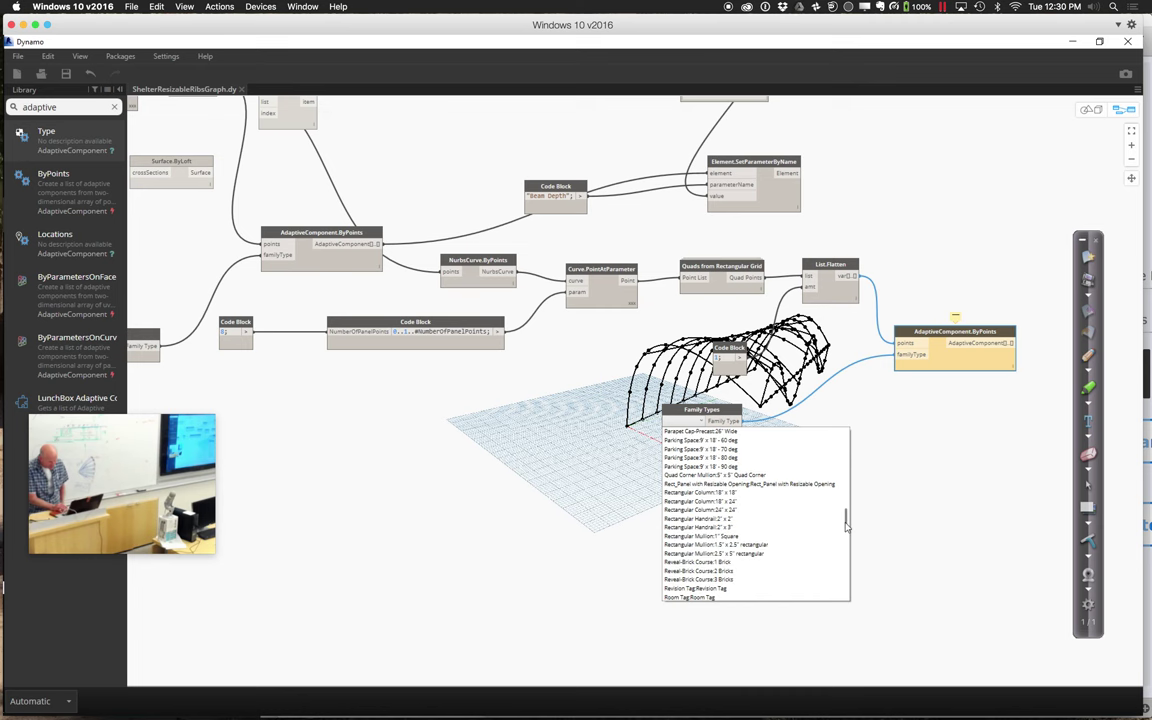
{"action": "left_click", "coordinate": [817, 484]}
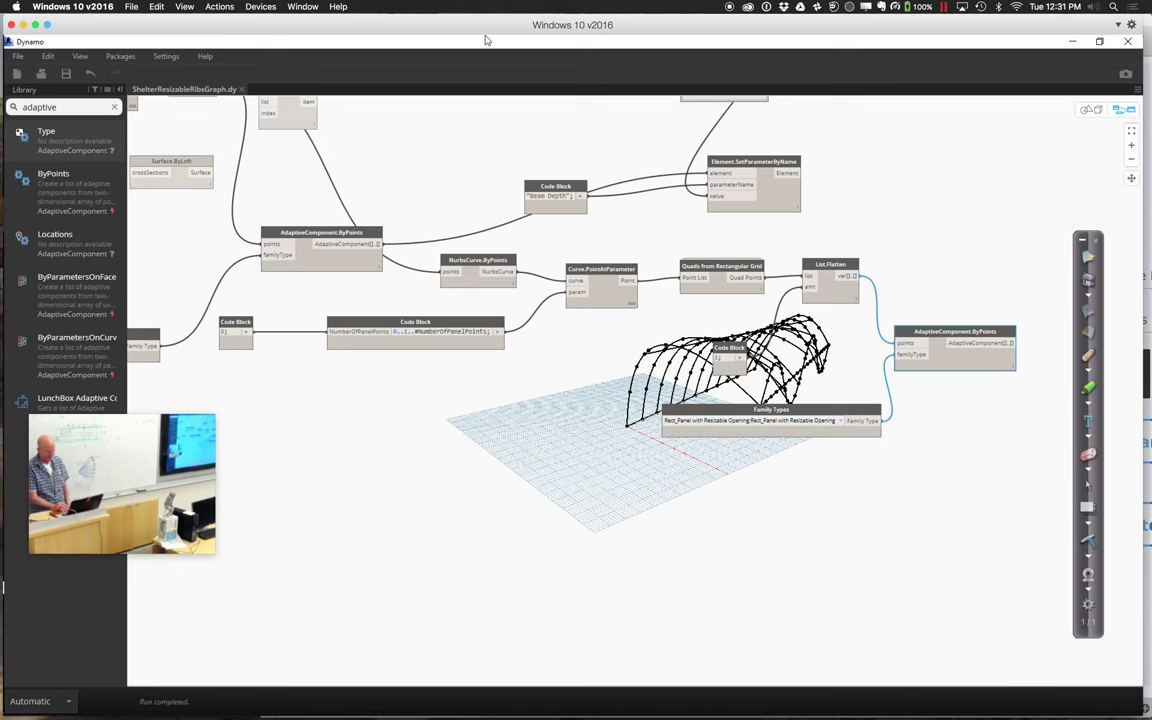
Step: Examine the placed panels on the shelter in the Revit 3D view, orbiting around them, and bring the Dynamo graph back
{"action": "left_click_drag", "start_coordinate": [485, 46], "coordinate": [544, 524]}
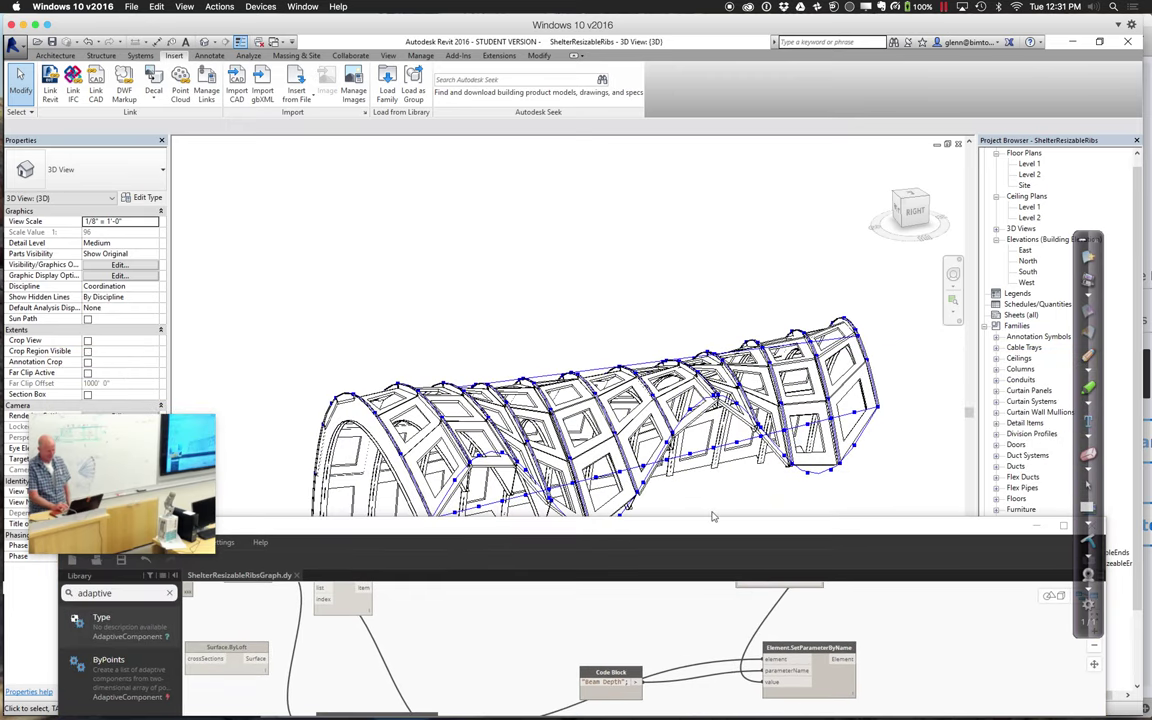
{"action": "left_click_drag", "start_coordinate": [699, 522], "coordinate": [770, 620]}
{"action": "left_click", "coordinate": [954, 277]}
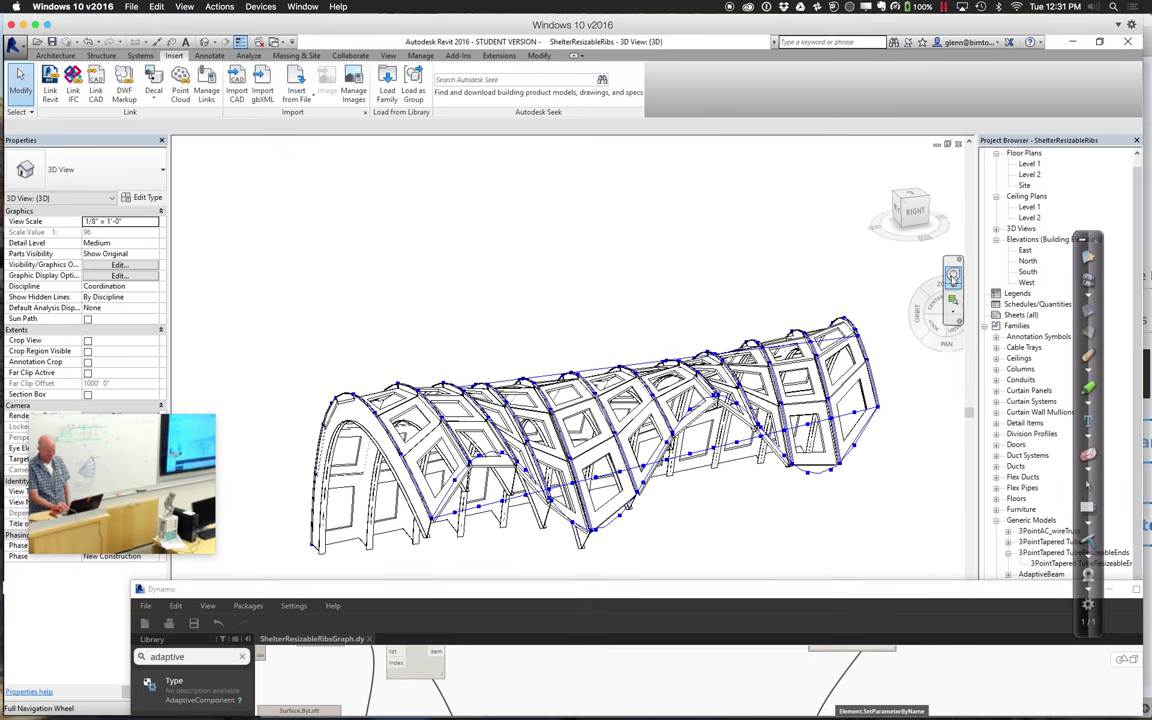
{"action": "left_click_drag", "start_coordinate": [815, 262], "coordinate": [815, 292]}
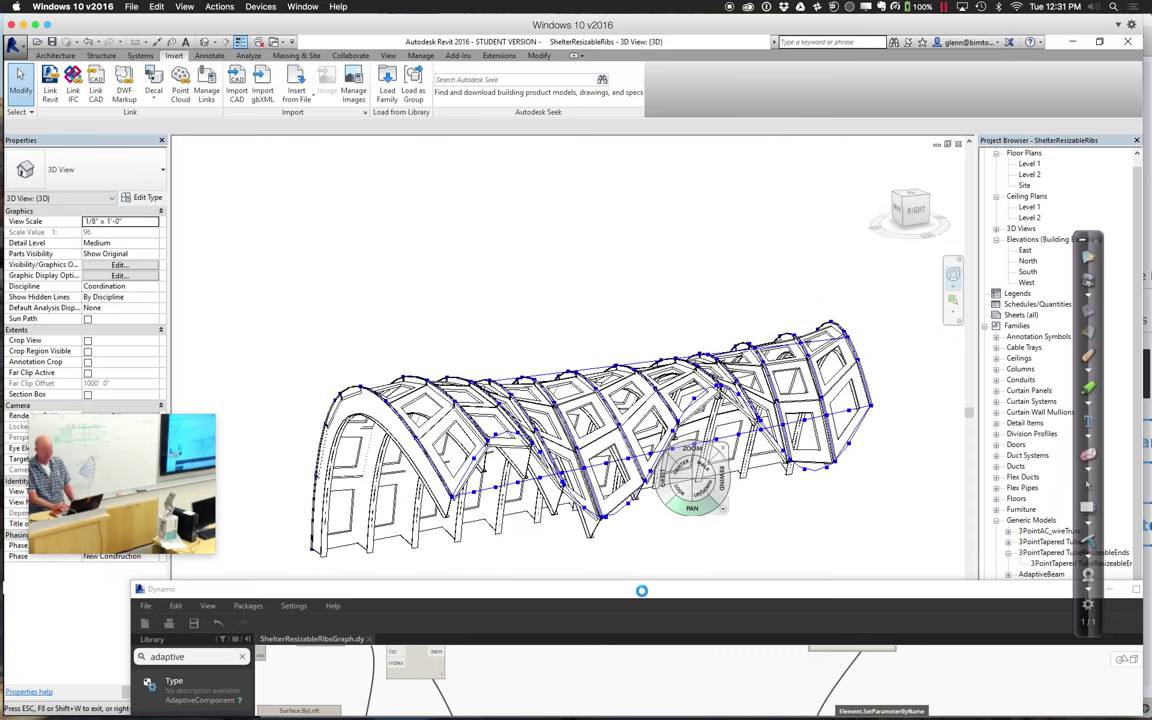
{"action": "left_click_drag", "start_coordinate": [644, 592], "coordinate": [686, 162]}
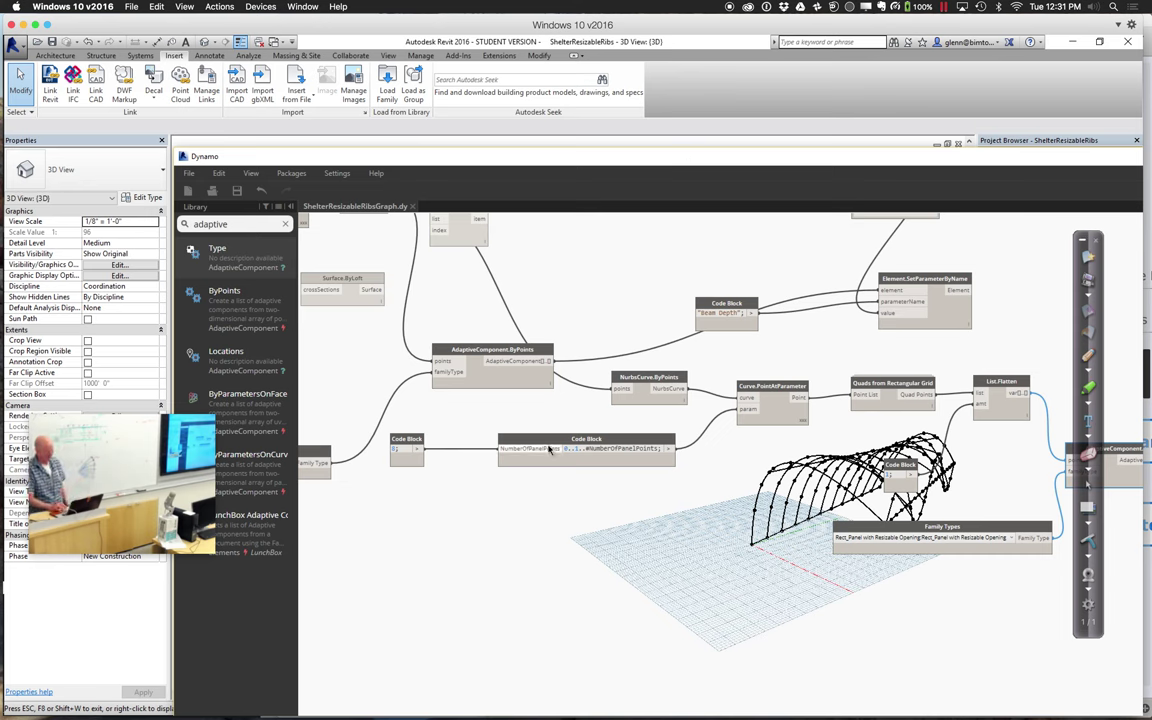
{"action": "mouse_move", "coordinate": [300, 705]}
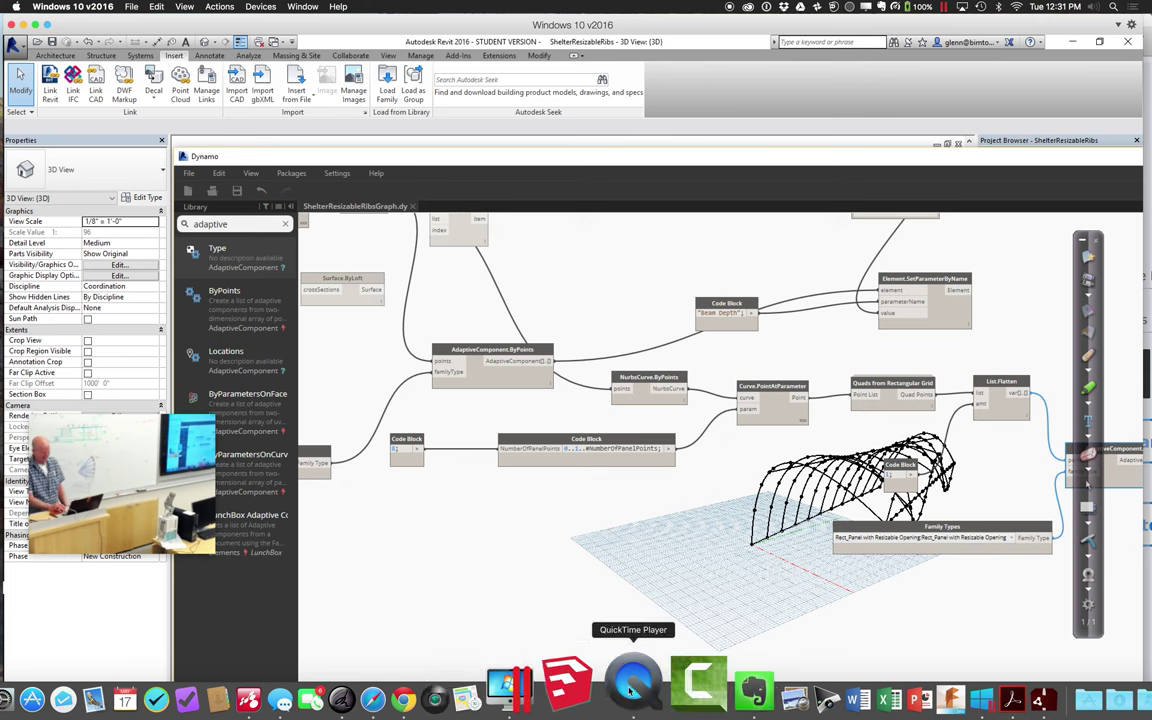
{"action": "left_click", "coordinate": [630, 688]}
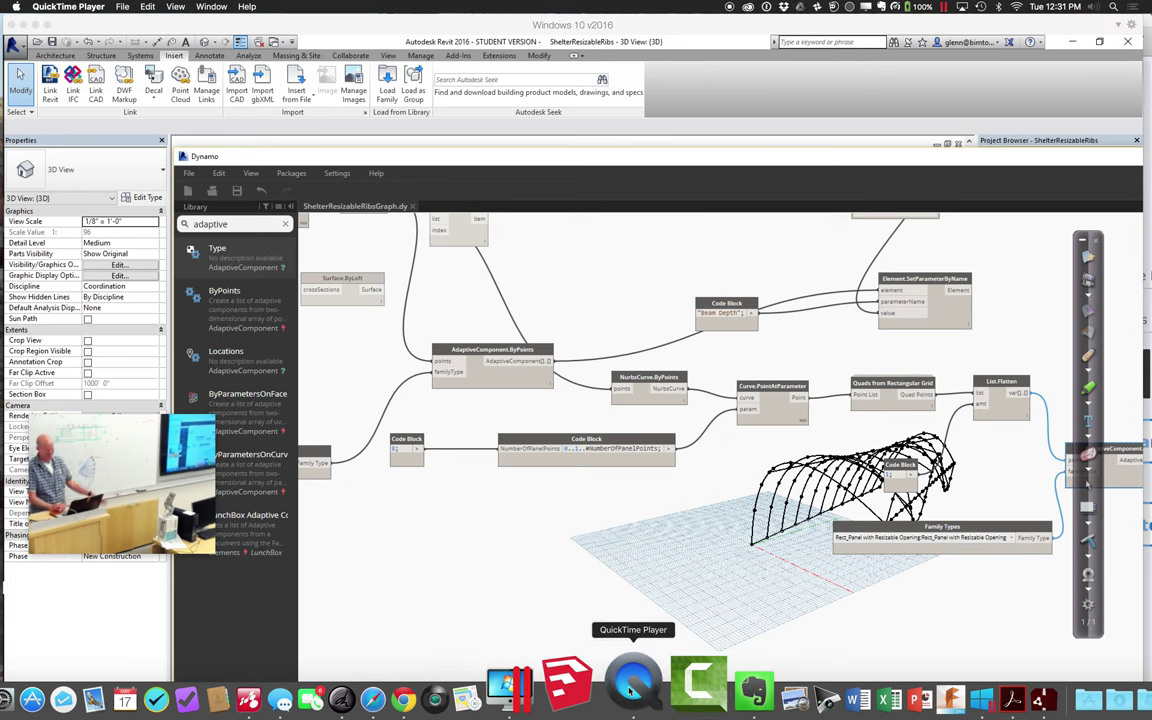